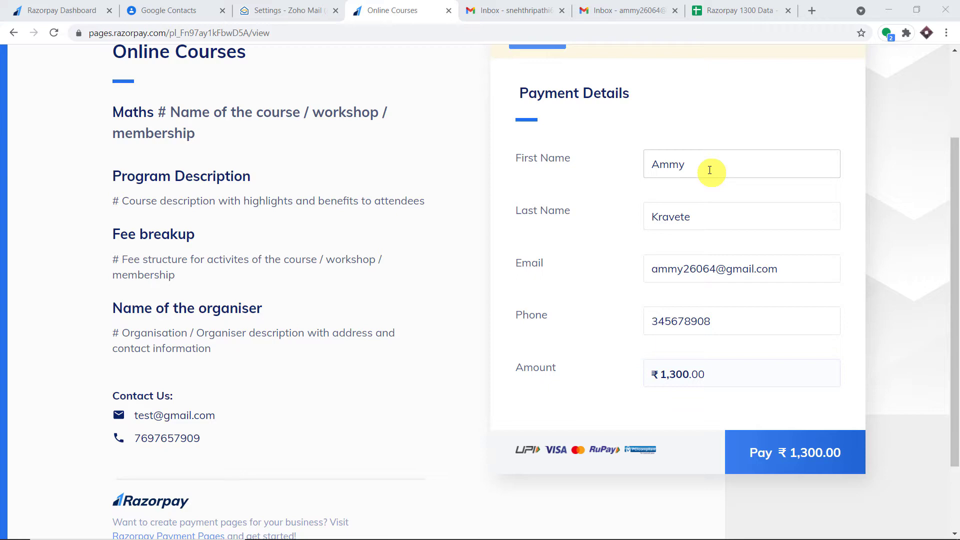
- Review the spreadsheet, Google Contacts, Gmail and Zoho Mail tabs, ending on the course payment form
left_click(700, 11)
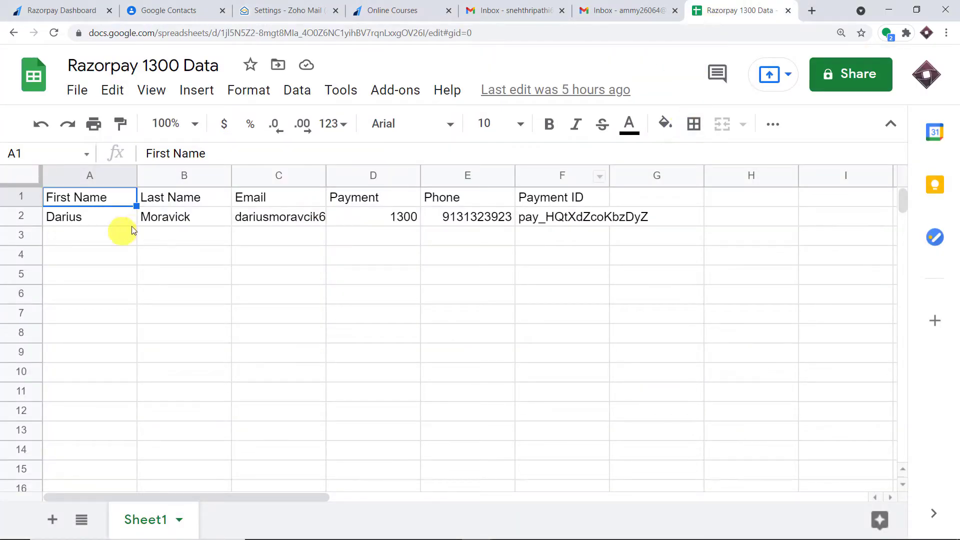
left_click(392, 10)
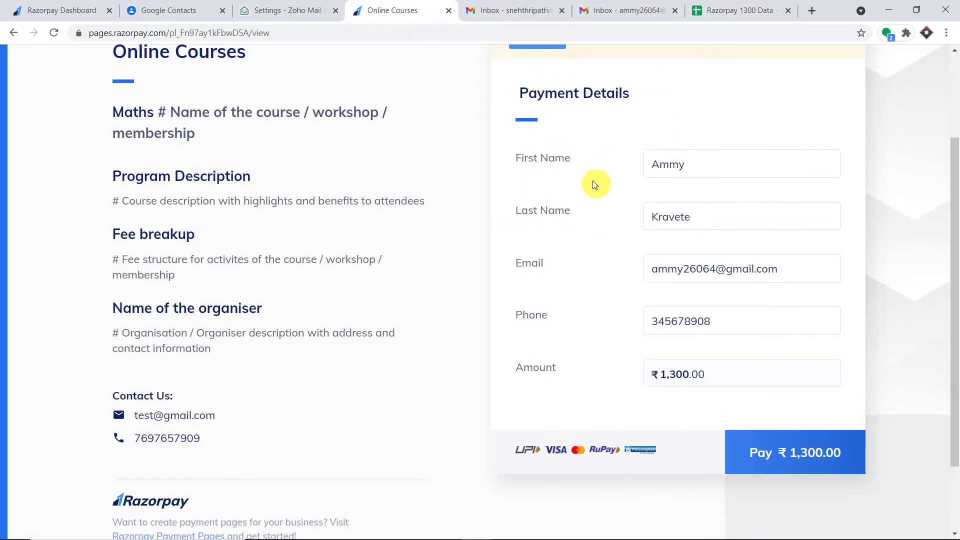
left_click(165, 10)
left_click(660, 9)
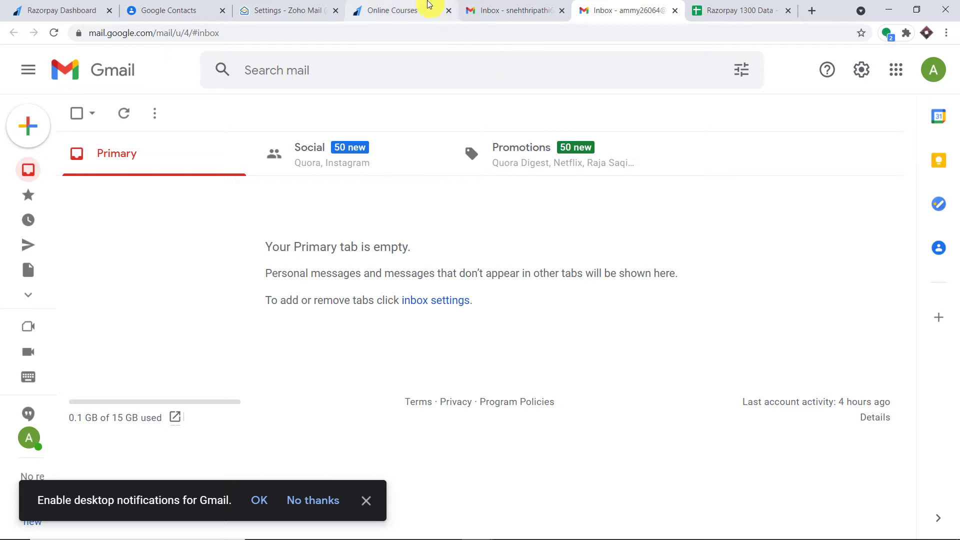
left_click(428, 6)
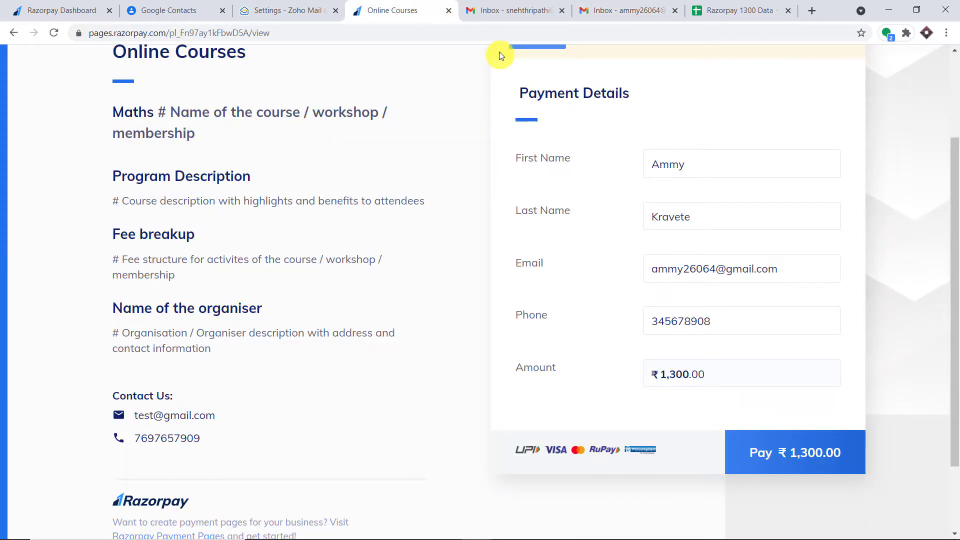
left_click(287, 10)
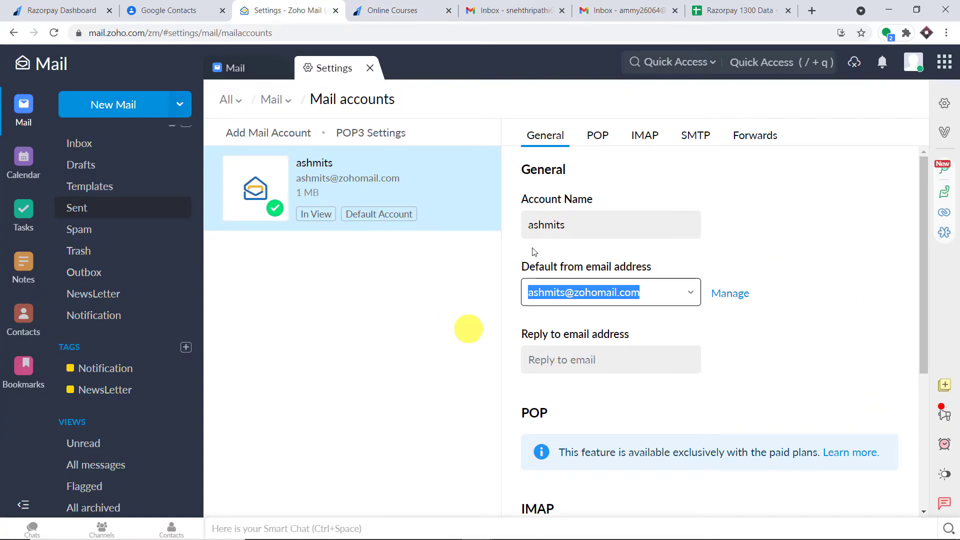
left_click(435, 9)
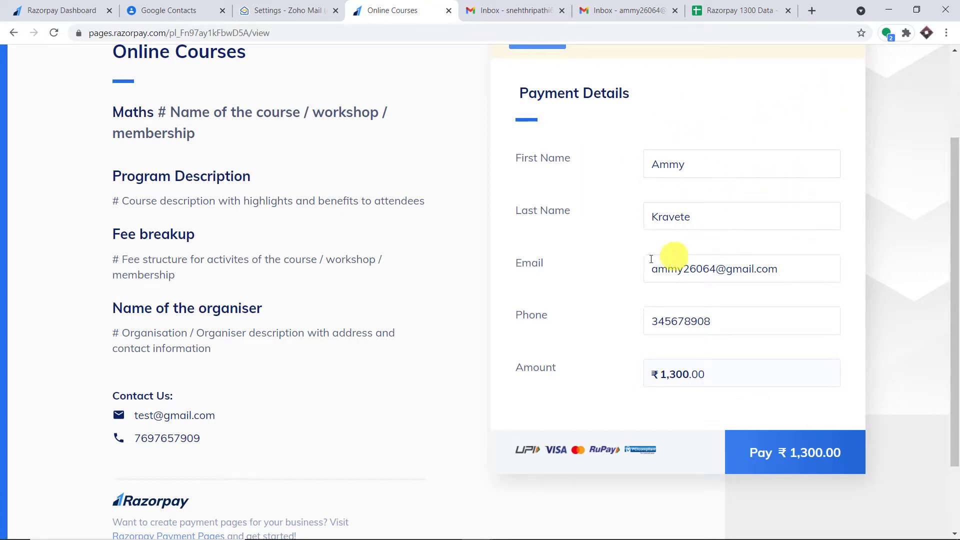
- Pay the ₹1,300 Online Courses fee by test card and approve it on the demo bank page
scroll(770, 285, "down", 1)
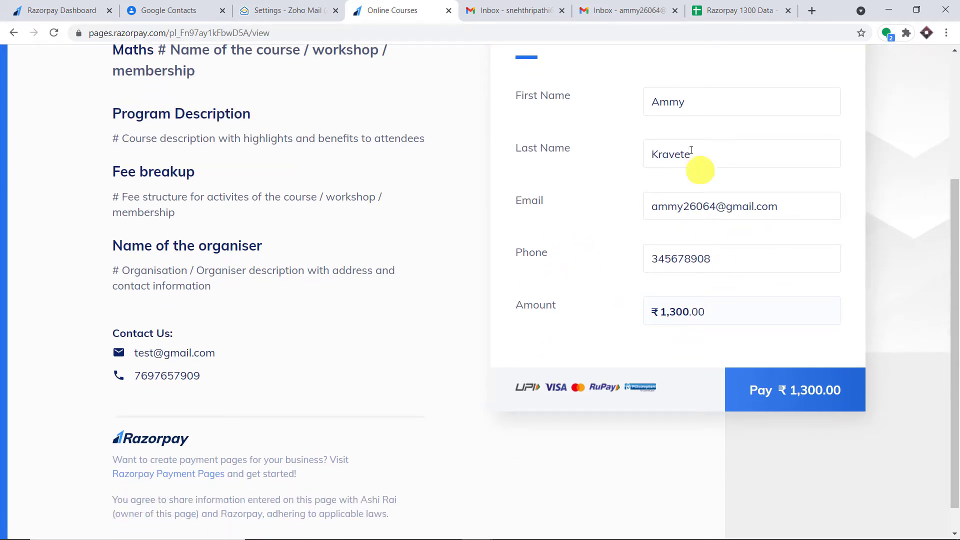
left_click(773, 380)
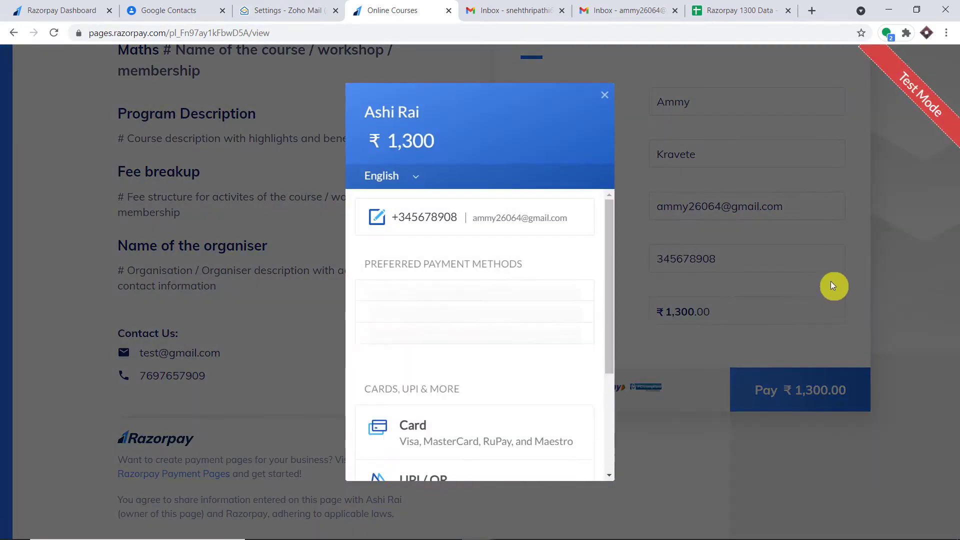
scroll(381, 315, "down", 2)
left_click(381, 315)
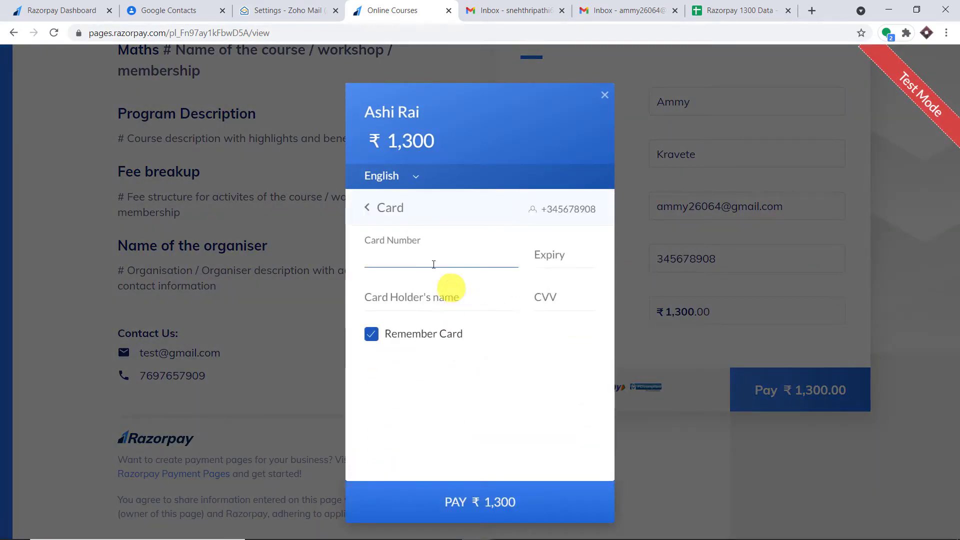
left_click(434, 254)
left_click(450, 283)
left_click(546, 289)
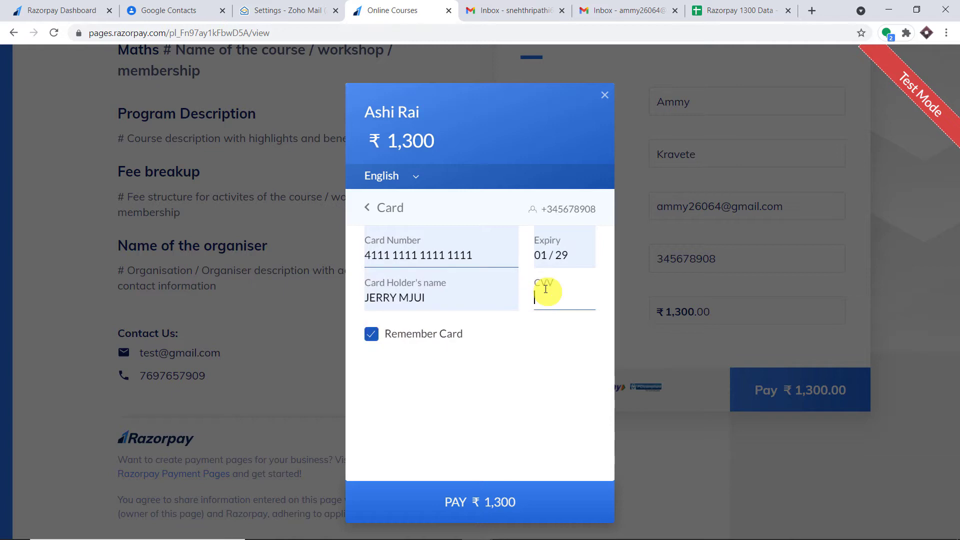
left_click(545, 502)
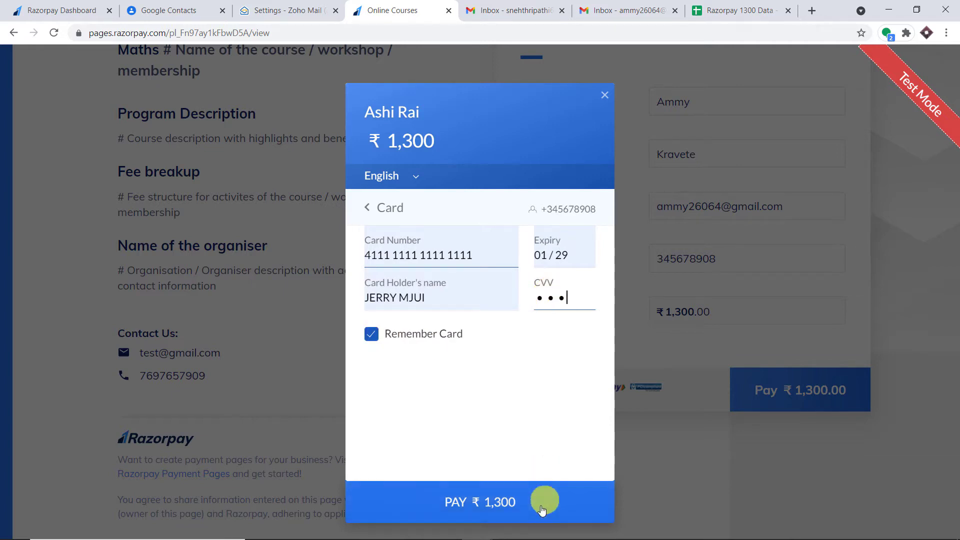
left_click(531, 396)
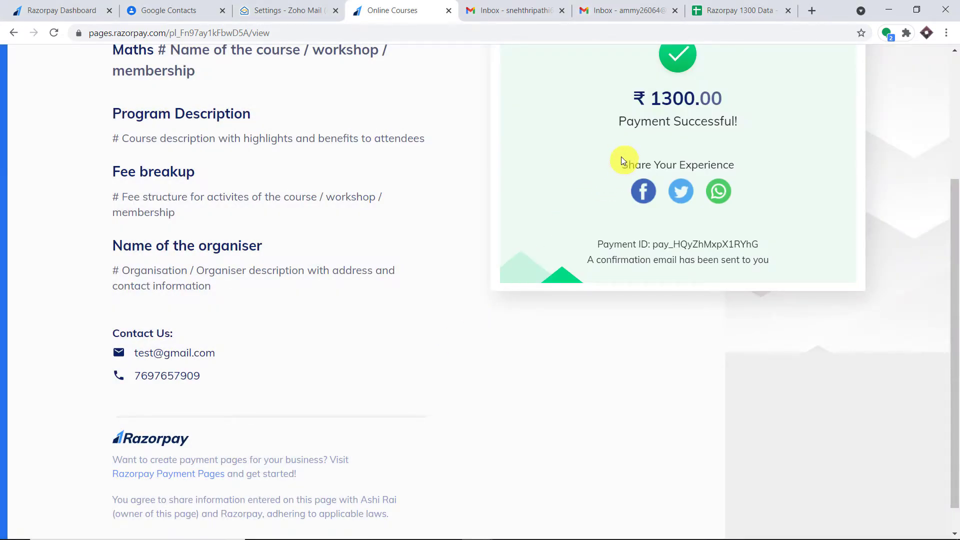
- Check row 3 of Razorpay 1300 Data: buyer's name, email, 1300 amount, phone and payment ID
left_click(735, 10)
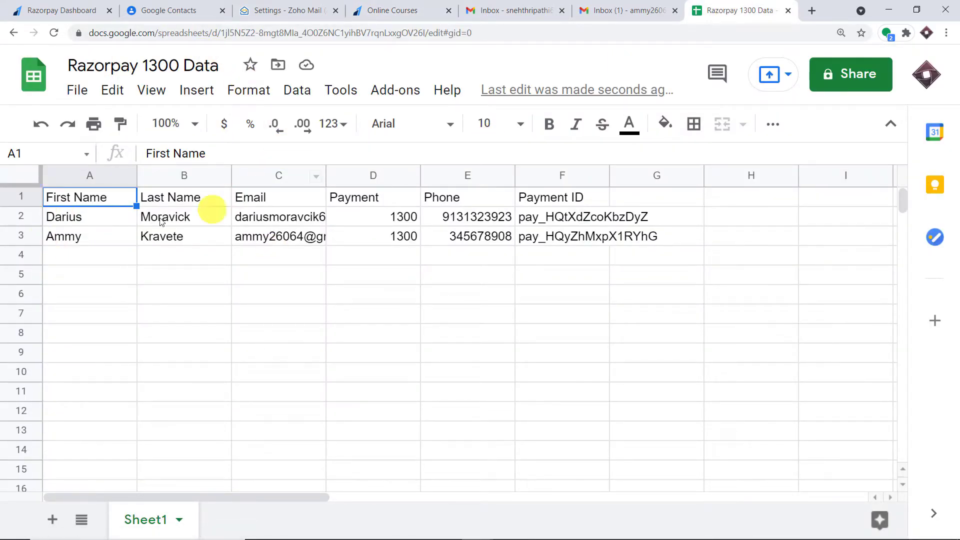
left_click(59, 239)
left_click(180, 240)
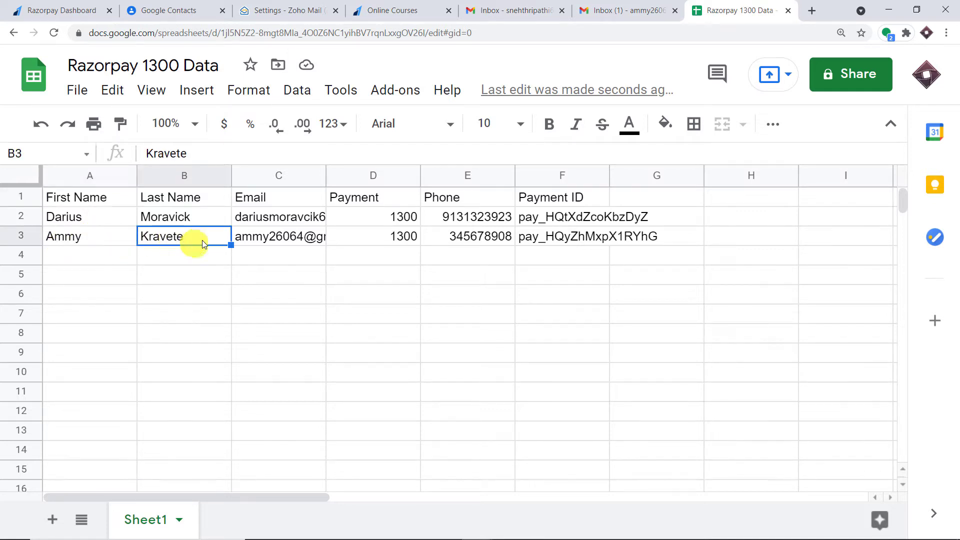
left_click(313, 237)
left_click(390, 246)
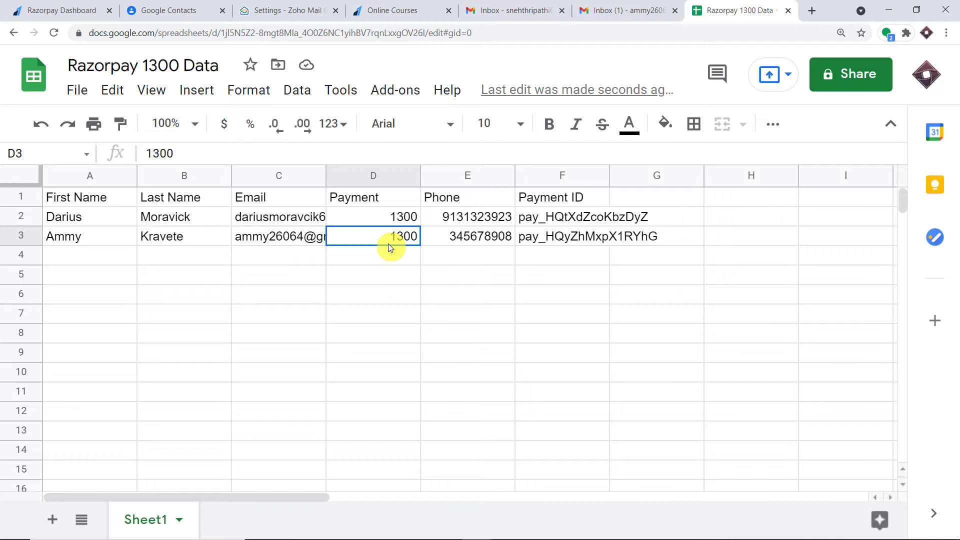
left_click(468, 245)
left_click(568, 246)
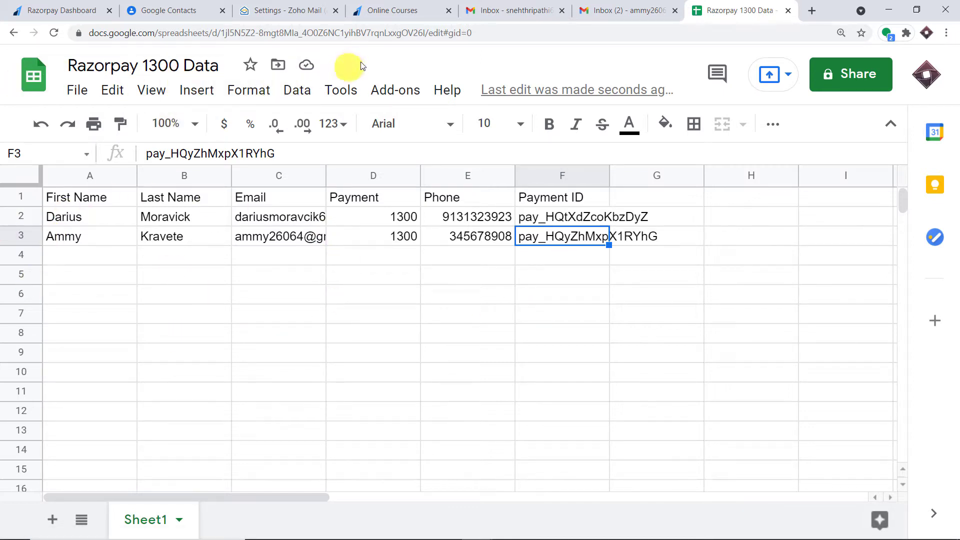
- Read the 1300 INR Payment Success email in Gmail, then bring Google Contacts to the front
left_click(614, 9)
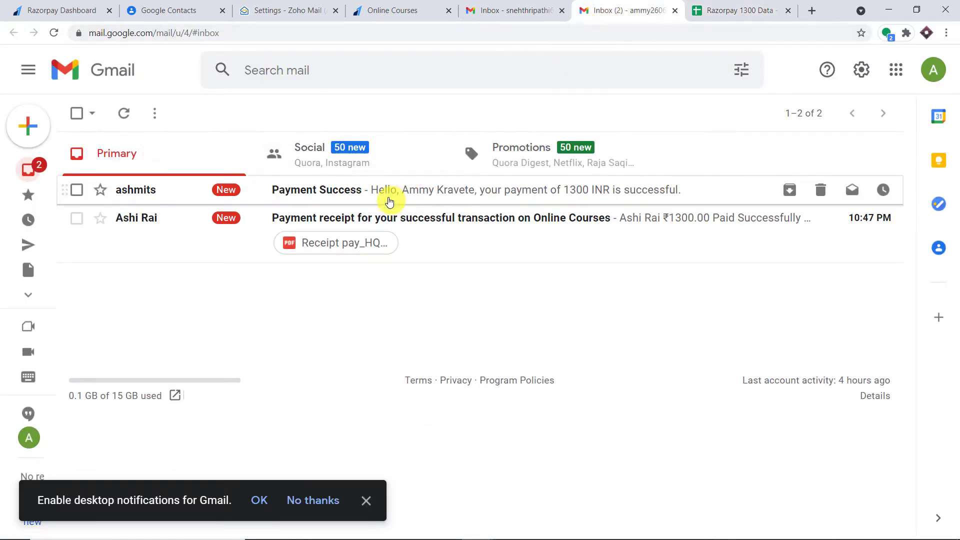
left_click(390, 201)
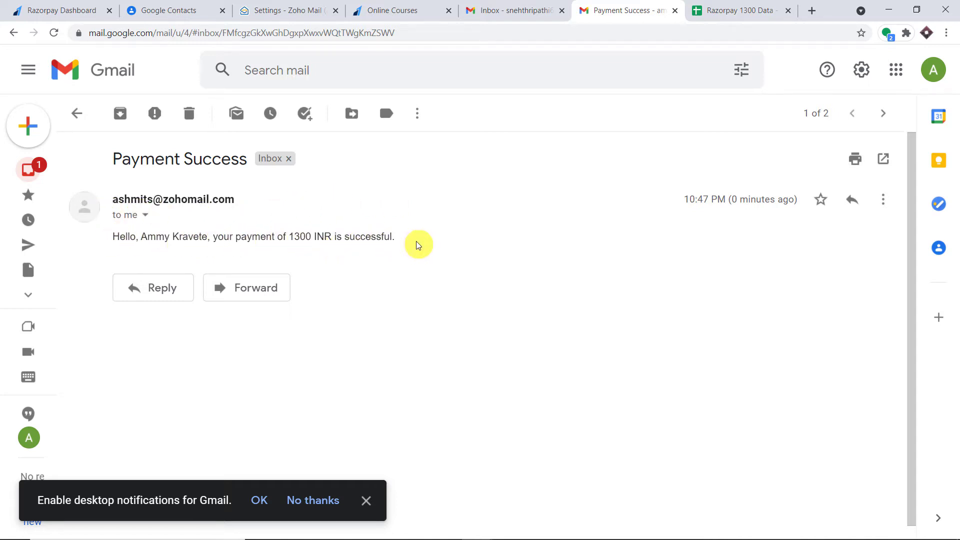
left_click(153, 9)
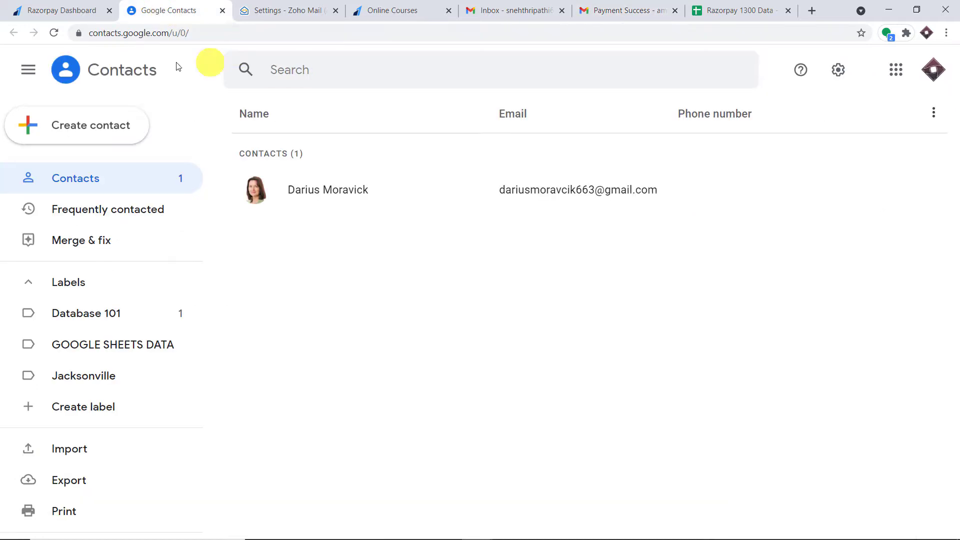
- Reload Google Contacts to confirm the Database 101 label now counts 2
left_click(55, 33)
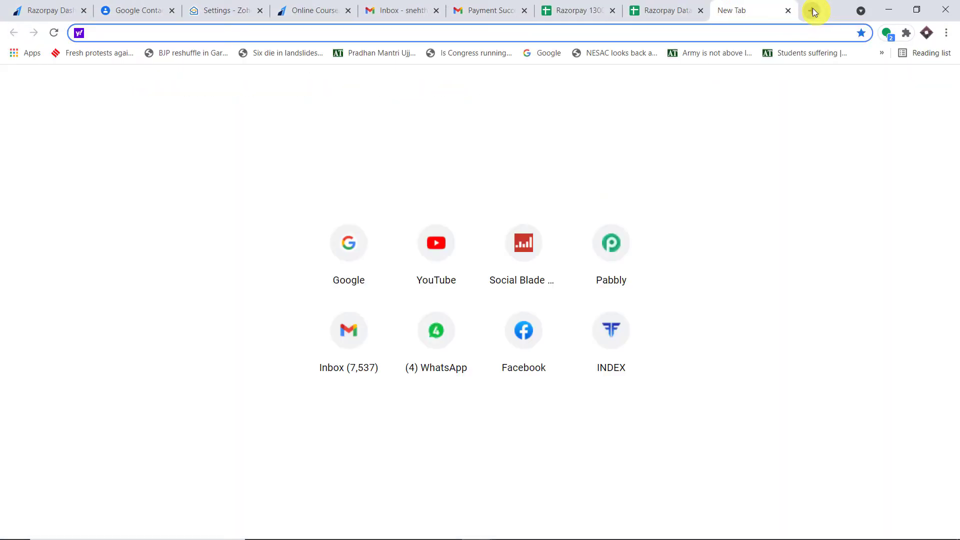
- Go to pabbly.com, open the Connect product, sign in and access the Connect dashboard
type("pabbly.com")
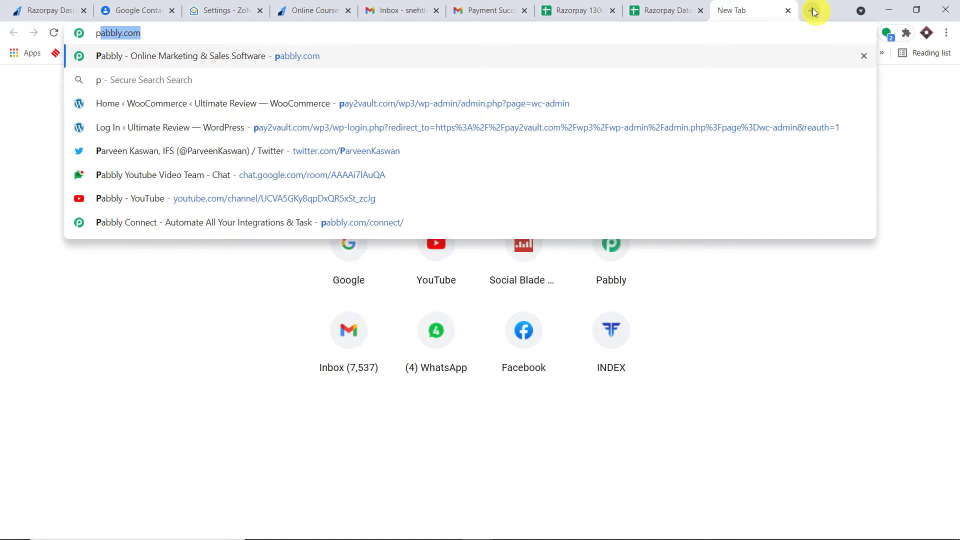
key("Return")
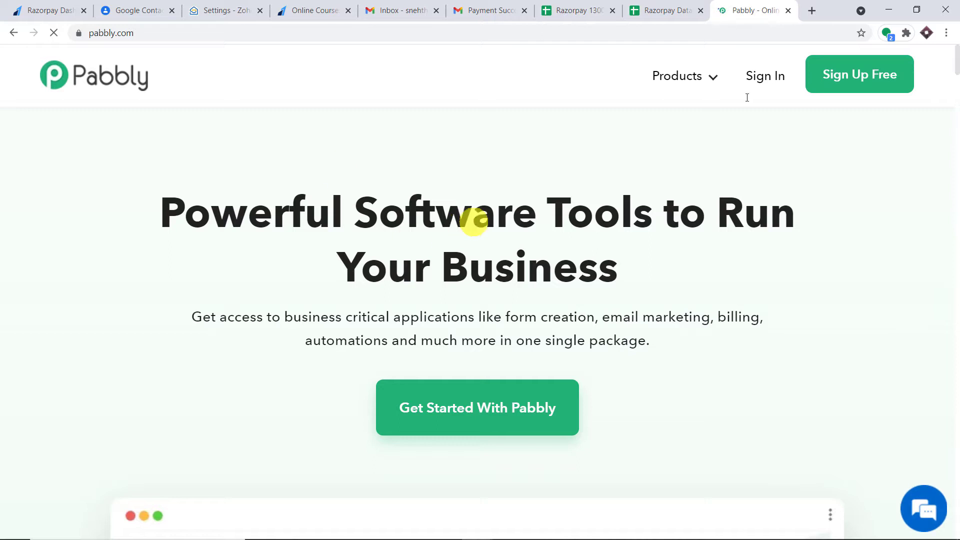
left_click(707, 76)
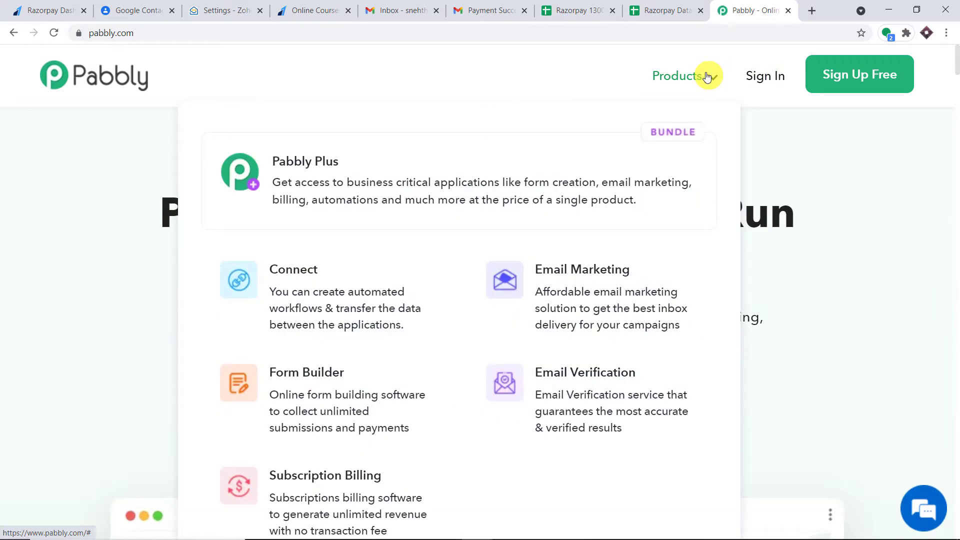
left_click(364, 298)
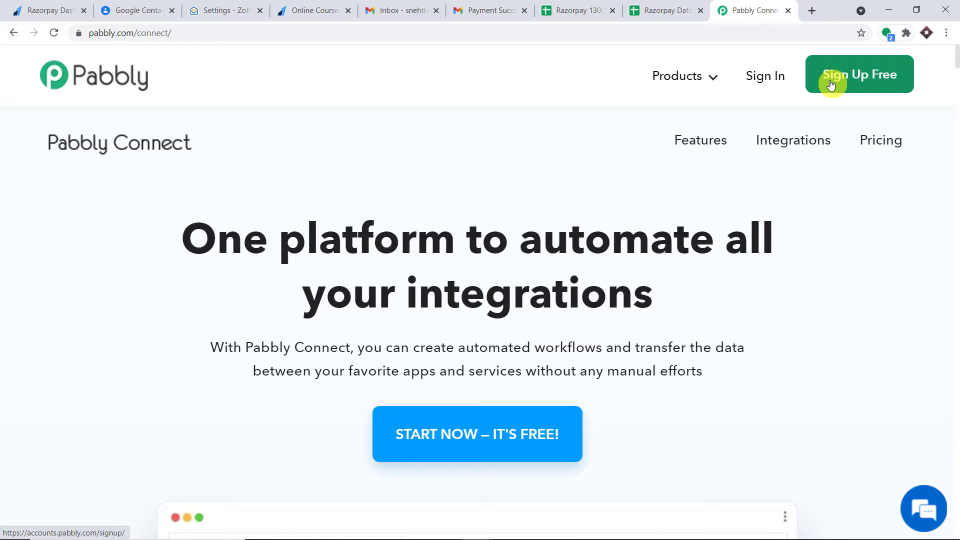
left_click(762, 83)
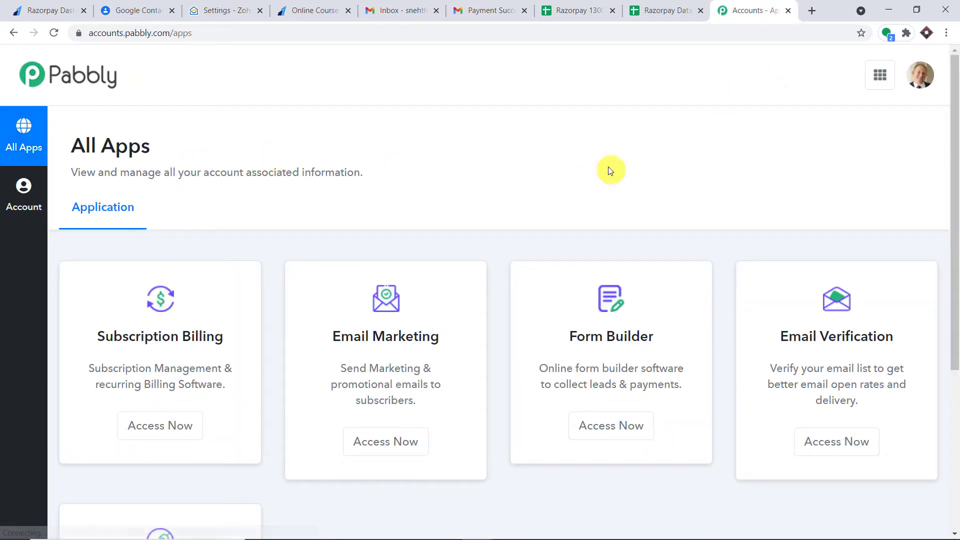
scroll(623, 166, "down", 5)
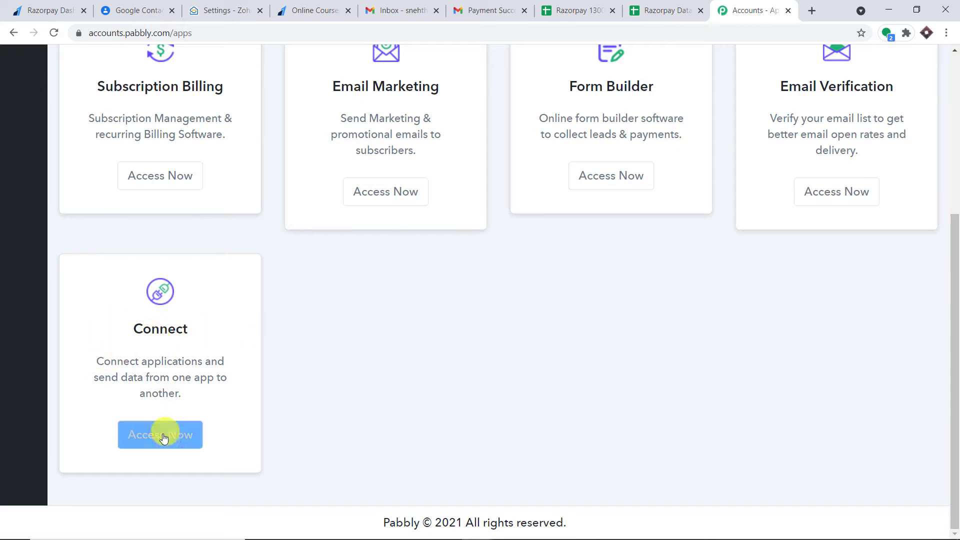
left_click(164, 437)
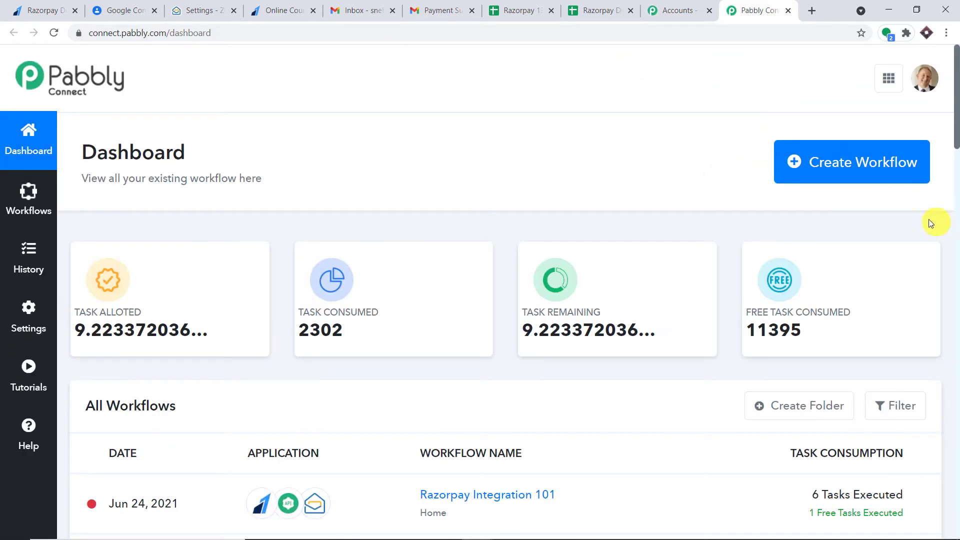
- Create the workflow 'Razorpay to Google Sheets to Zoho Mail to Google Contacts', correcting the 'Razorhpay' typo
left_click(878, 178)
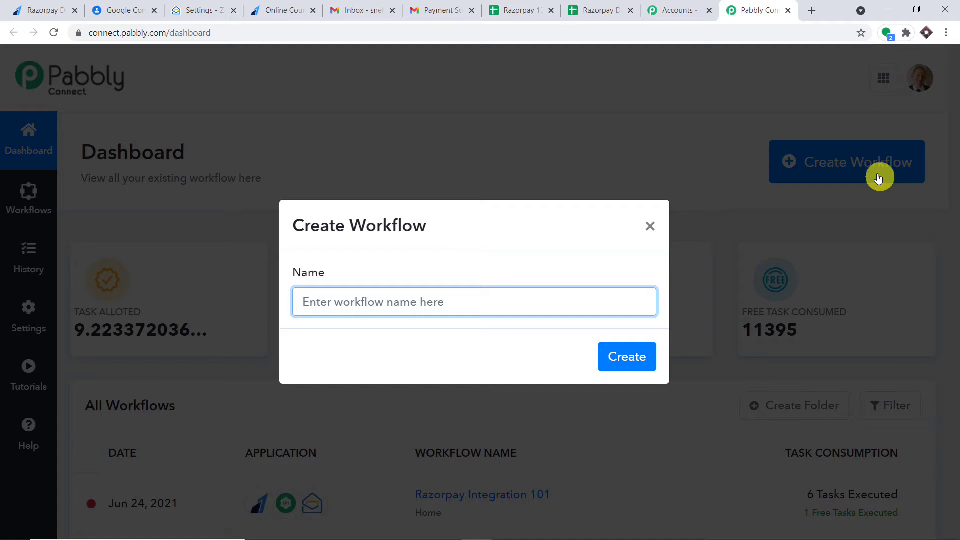
type("Ra")
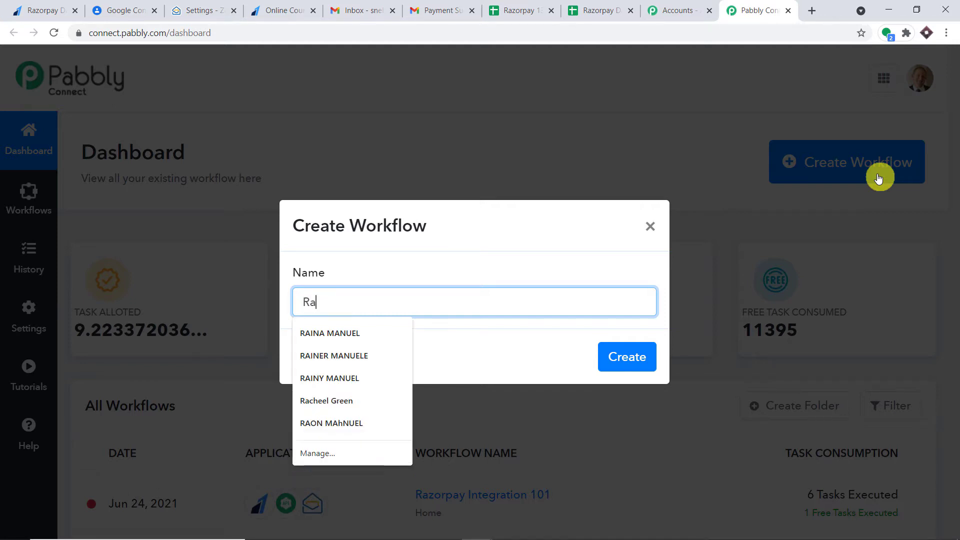
type("zorhpa")
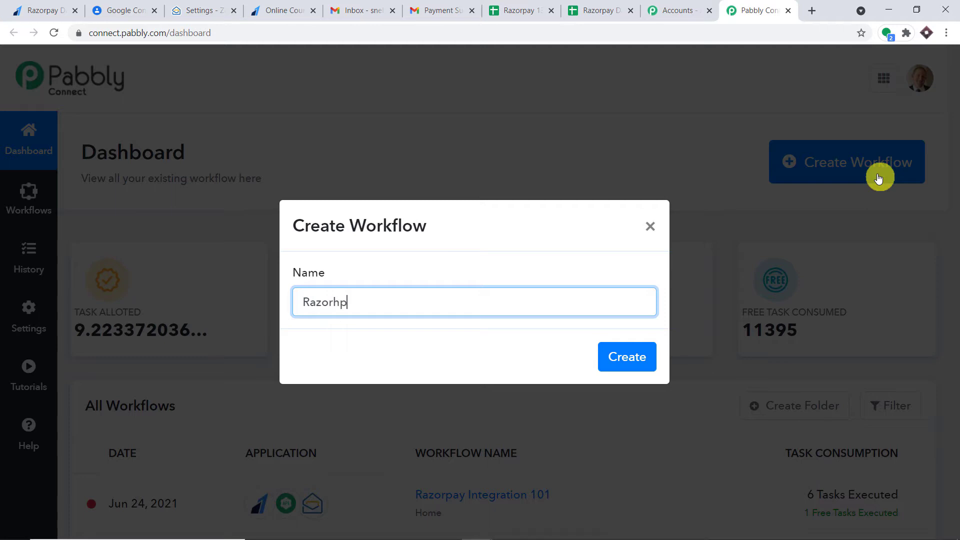
type("y to Goo")
type("gle")
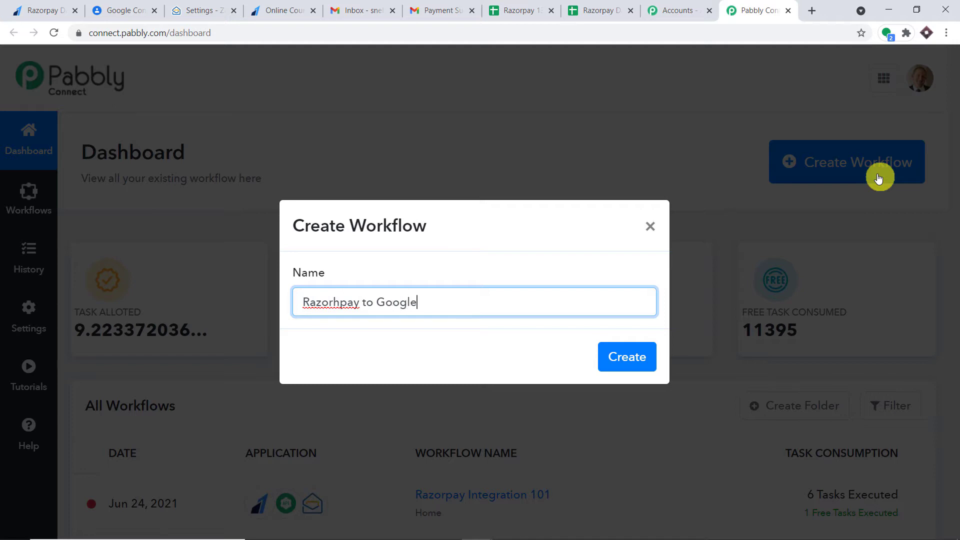
type(" Sheets to Zo")
type("ho")
type(" Mail to Google Contacts")
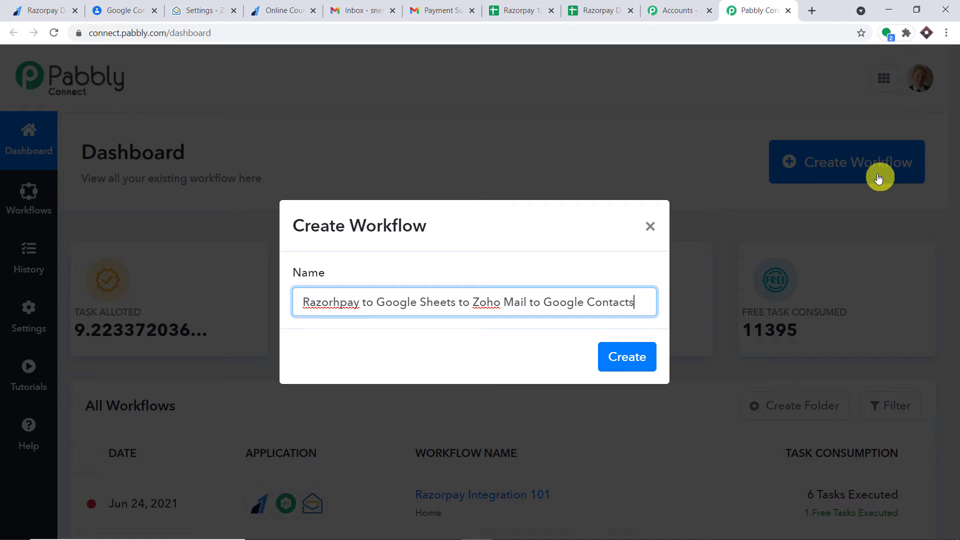
left_click(342, 302)
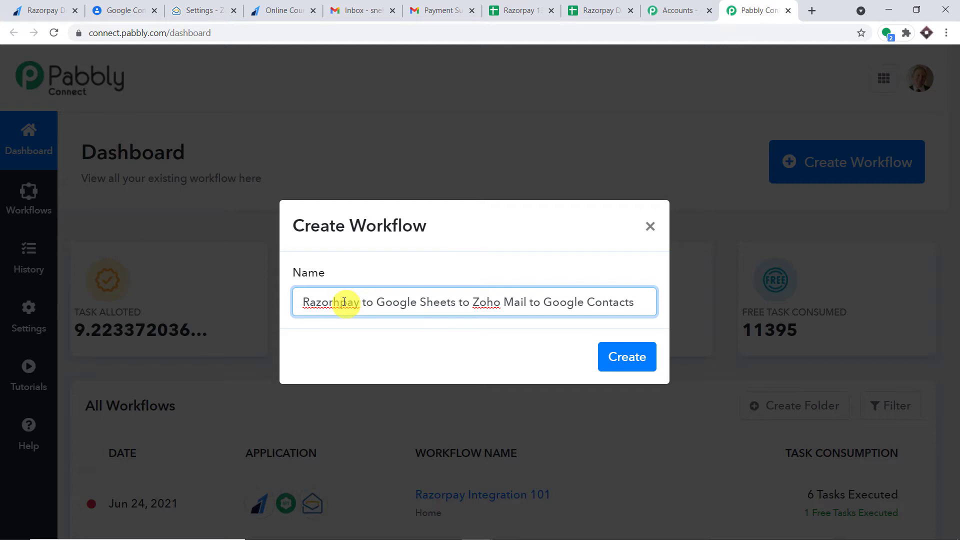
key("BackSpace")
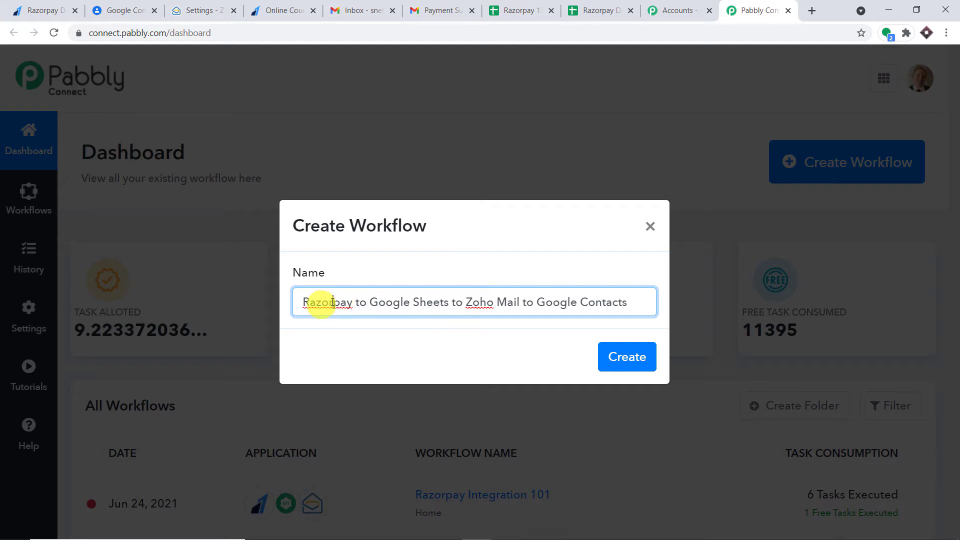
left_click(631, 356)
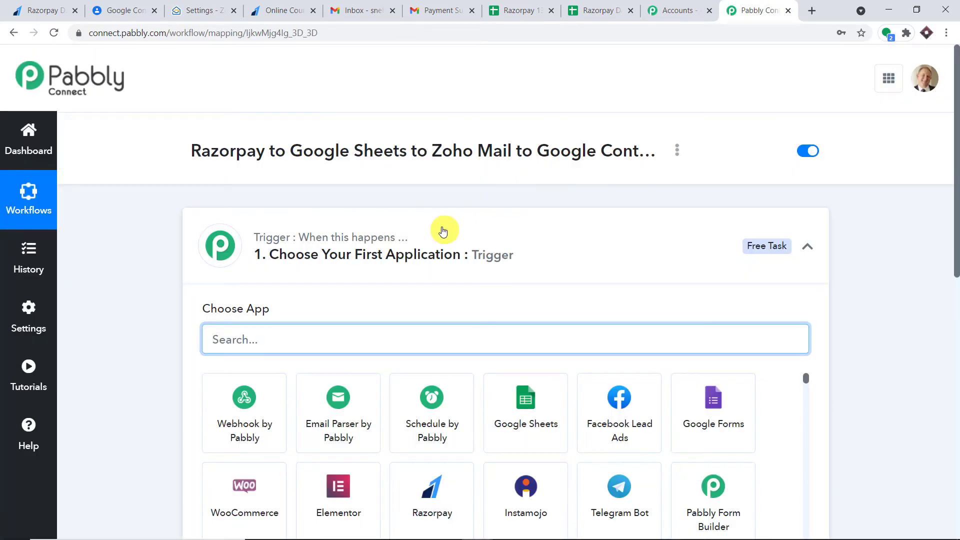
- Collapse the trigger step to view both empty steps and highlight the workflow's name
left_click(443, 231)
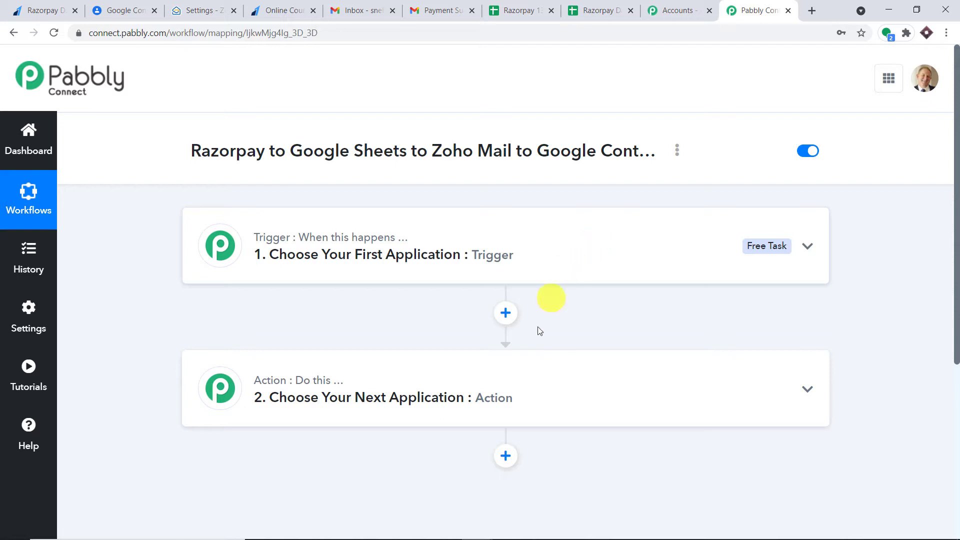
mouse_move(551, 392)
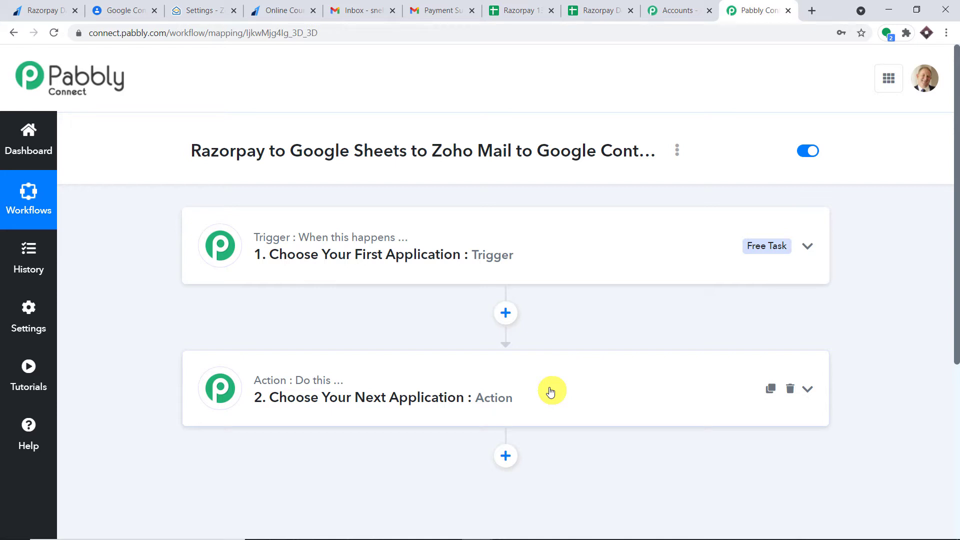
scroll(550, 391, "down", 1)
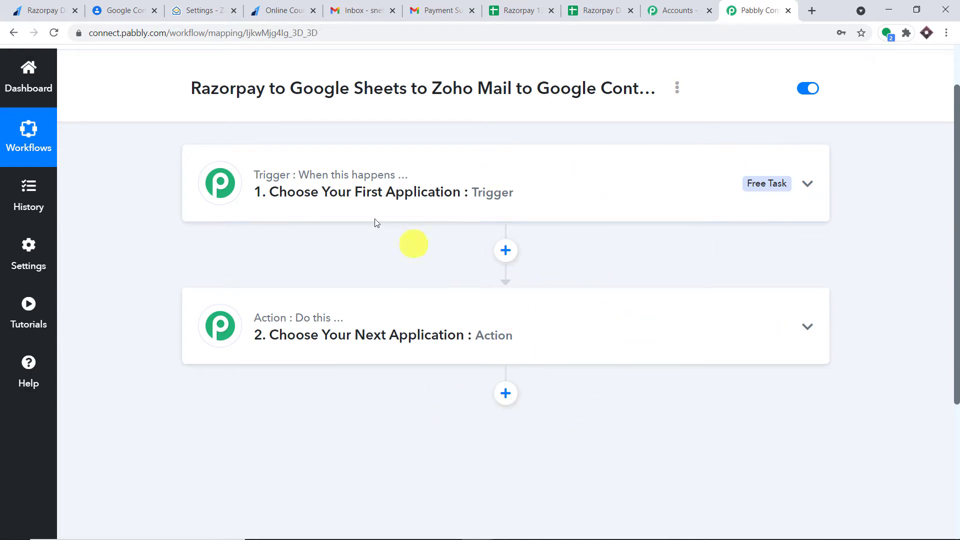
scroll(597, 220, "up", 1)
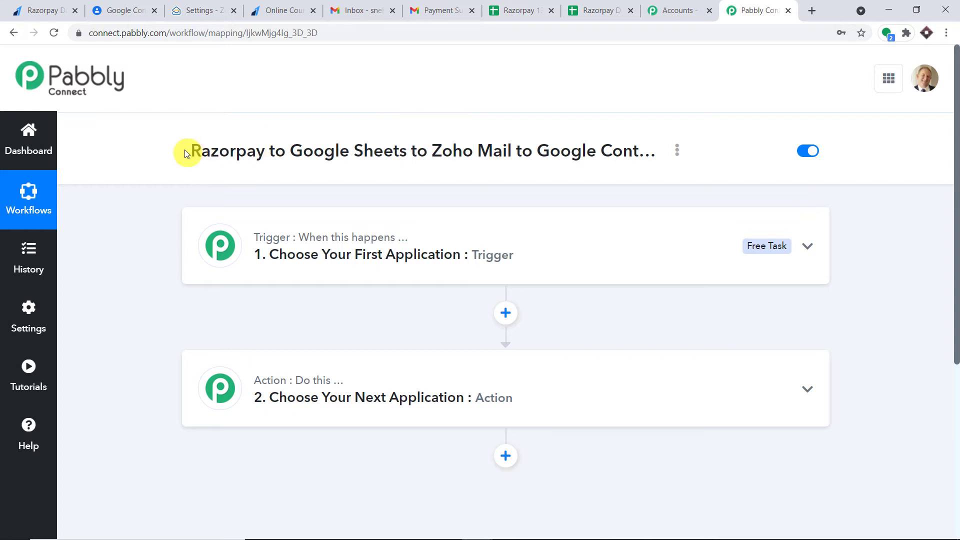
left_click_drag(189, 150, 645, 155)
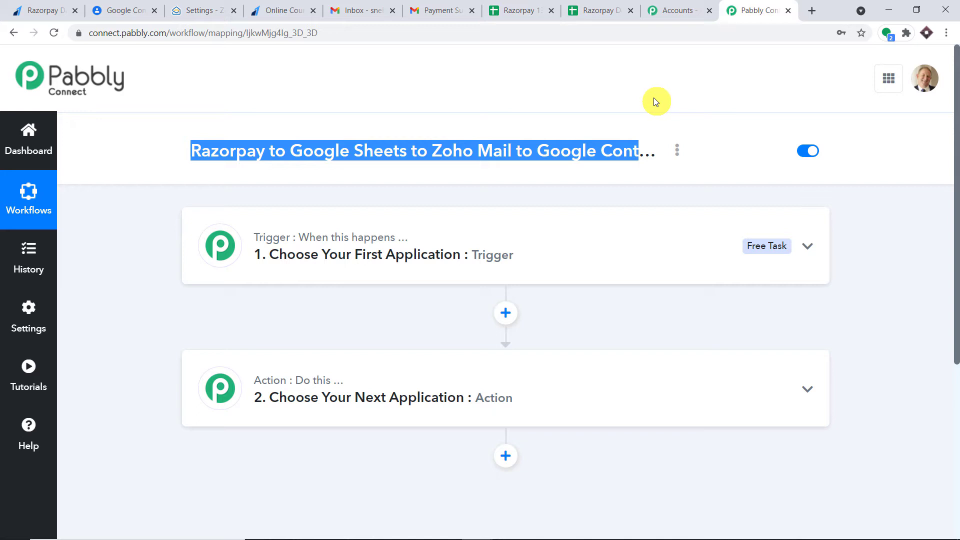
- Choose Razorpay as the trigger app by searching 'raz'
left_click(409, 258)
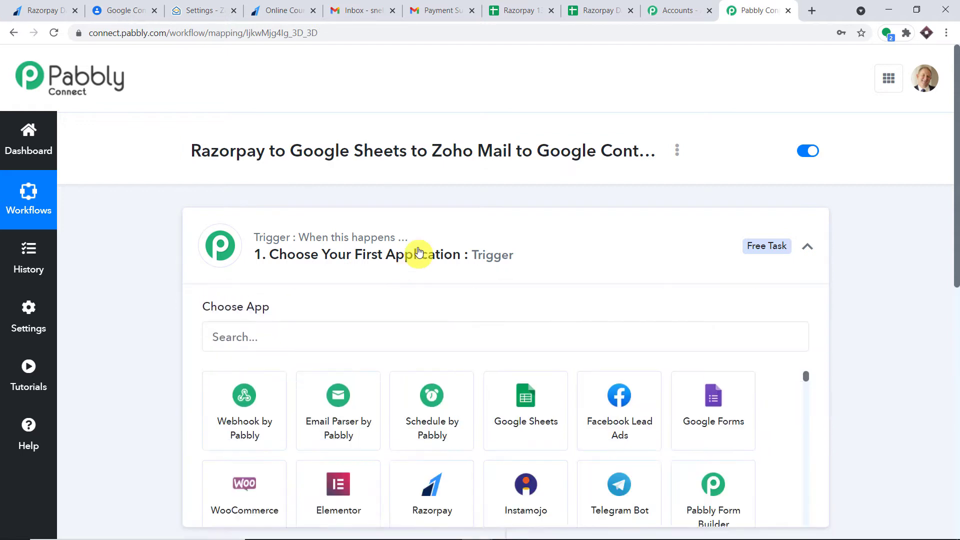
scroll(420, 250, "down", 1)
left_click(354, 215)
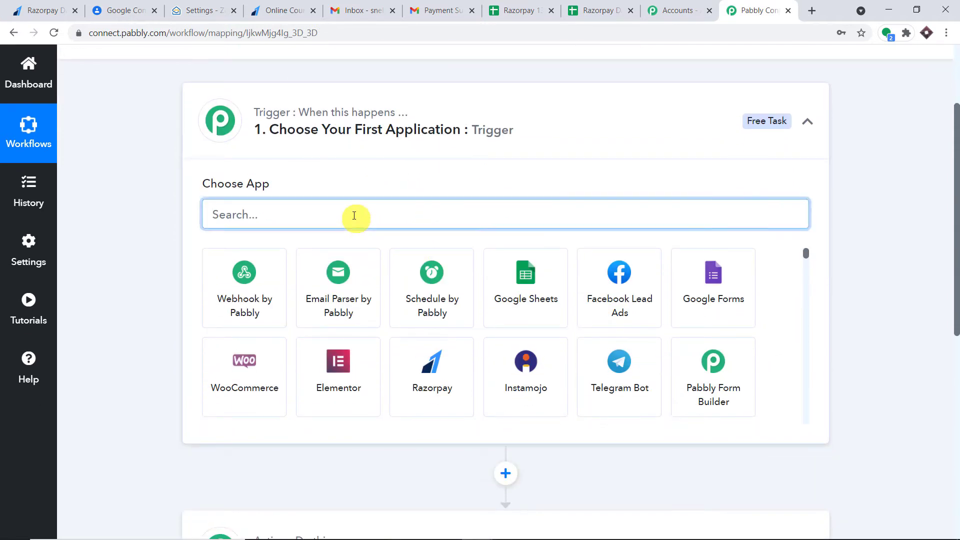
type("r")
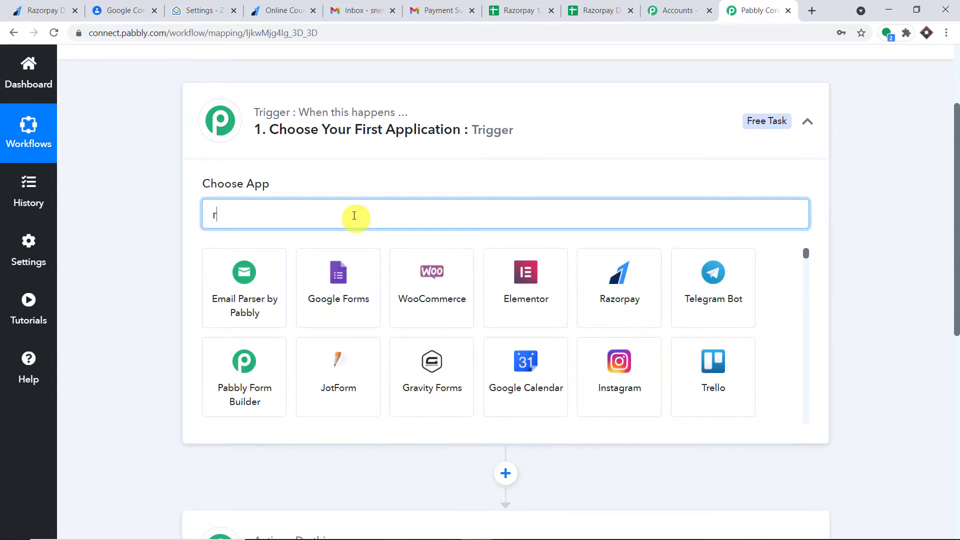
type("az")
left_click(270, 262)
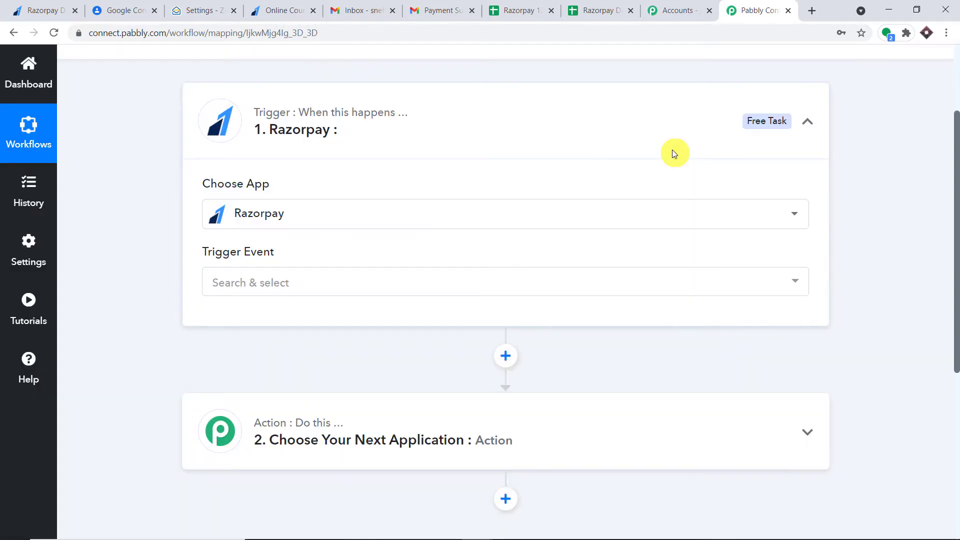
- Set the trigger event to Payment Captured, then open Pabbly's Help forum
left_click(403, 291)
scroll(403, 300, "down", 4)
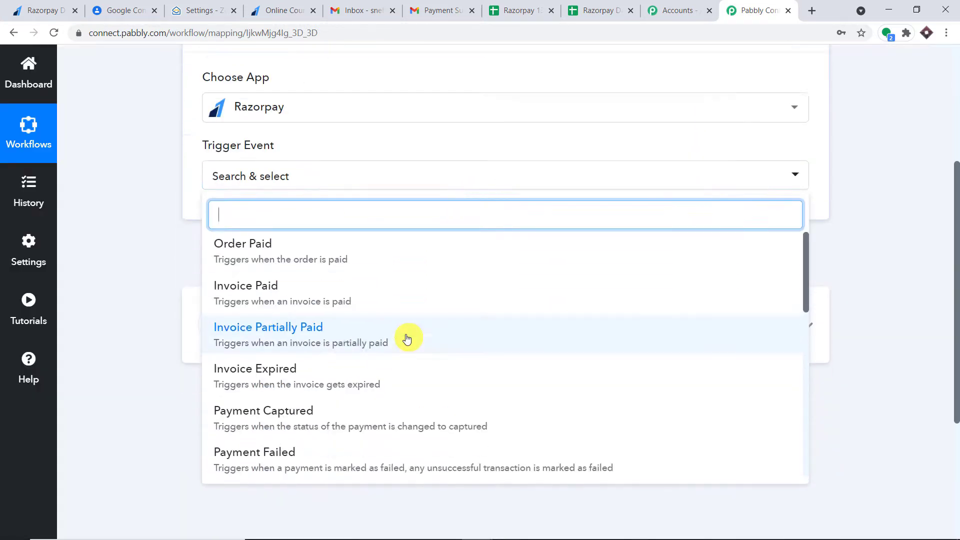
scroll(359, 400, "down", 1)
scroll(359, 396, "down", 1)
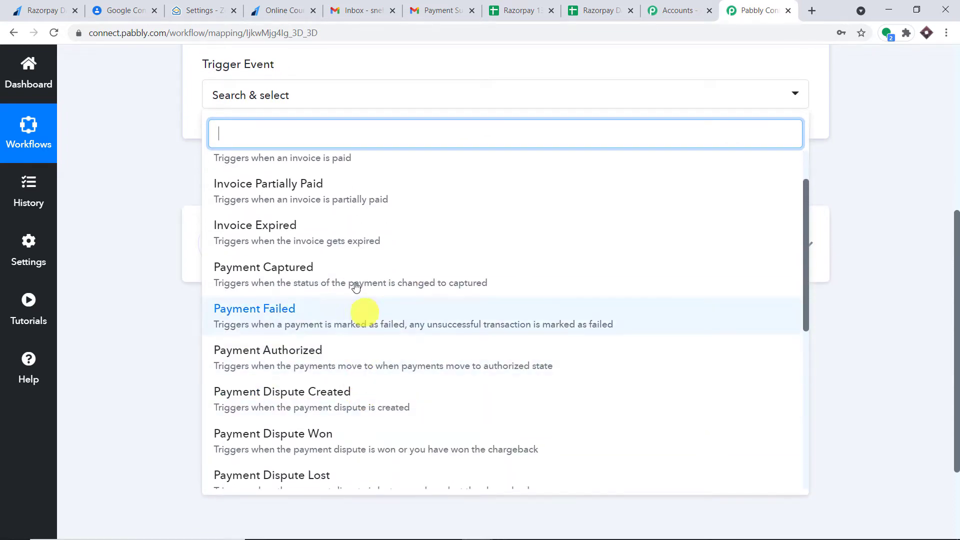
left_click(355, 282)
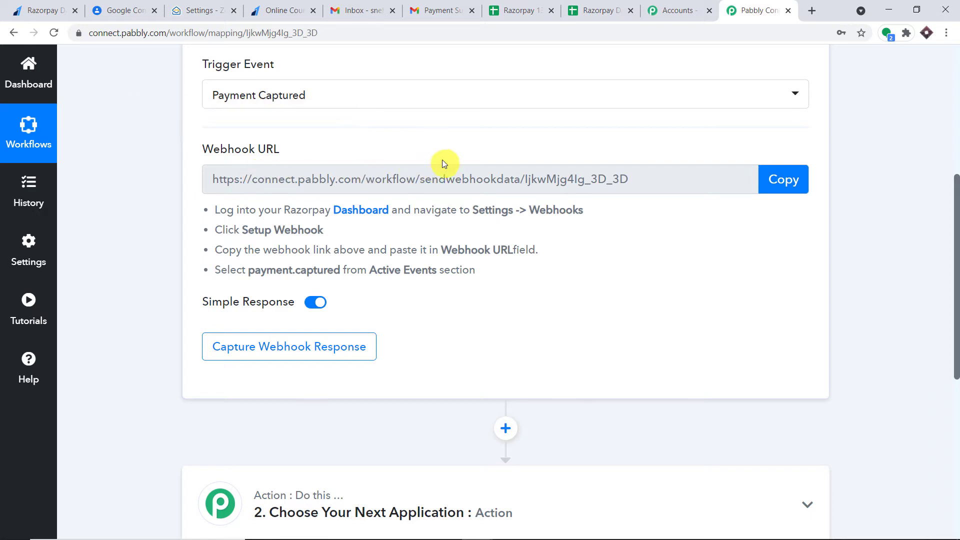
scroll(440, 160, "up", 1)
scroll(430, 160, "up", 1)
left_click(305, 223)
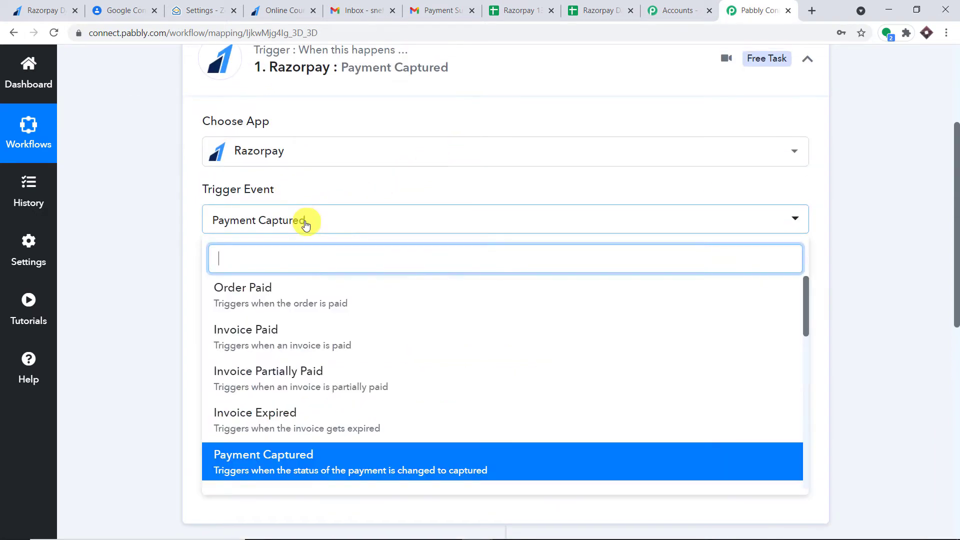
scroll(435, 313, "down", 2)
scroll(435, 334, "down", 3)
scroll(434, 335, "down", 3)
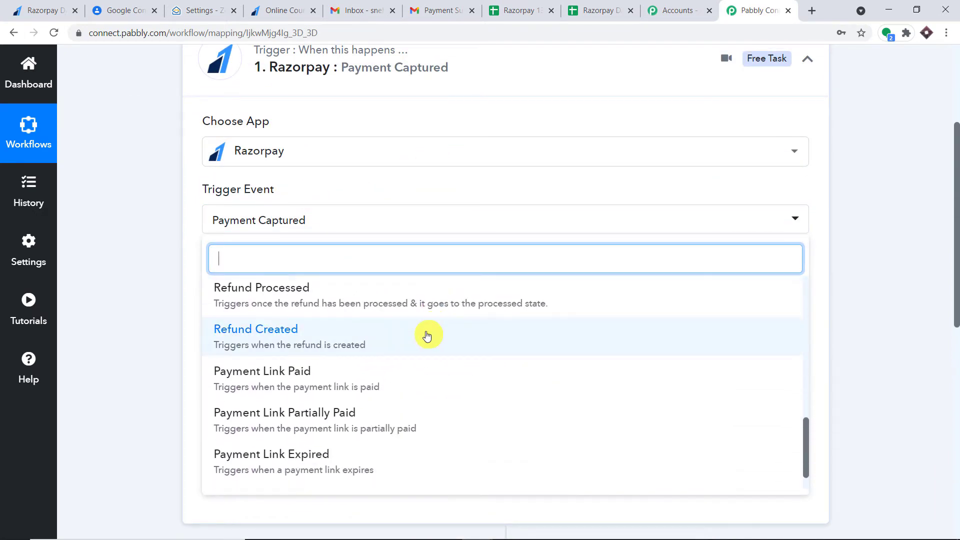
left_click(113, 154)
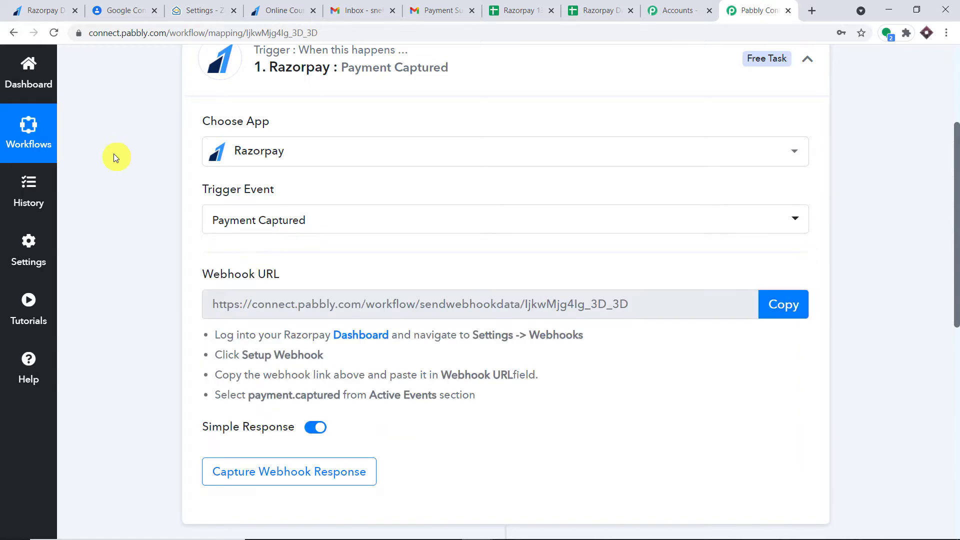
left_click(19, 368)
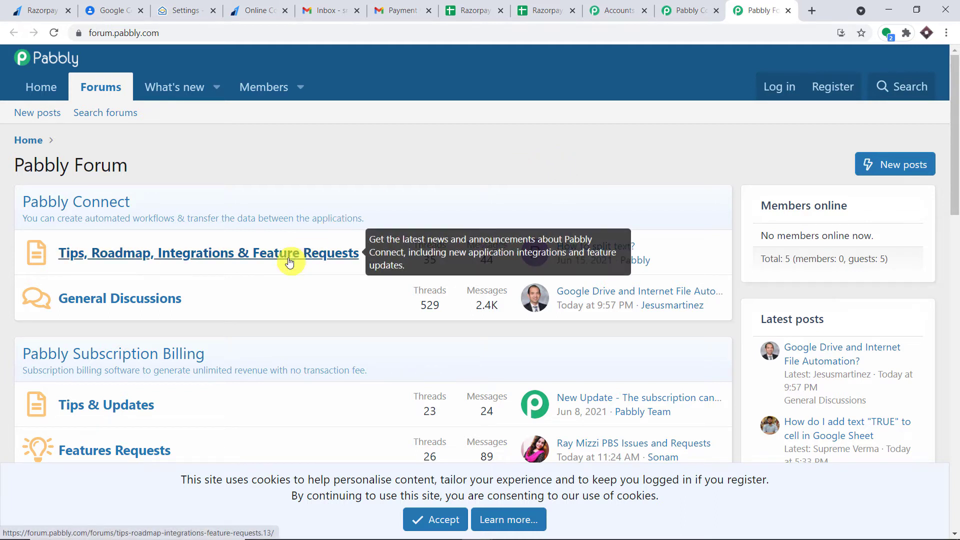
- Close the forum tab and highlight the Razorpay Settings -> Webhooks setup instruction
left_click(788, 10)
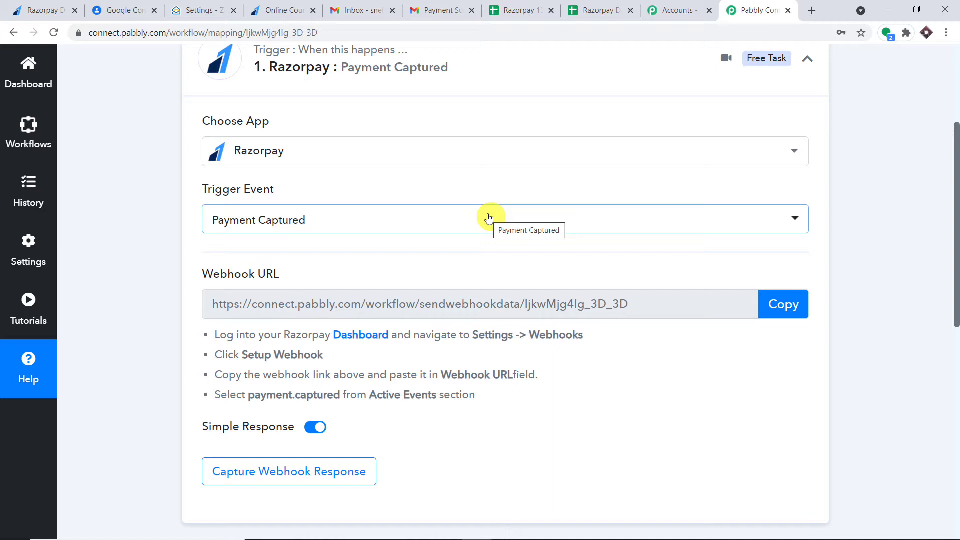
scroll(492, 220, "up", 1)
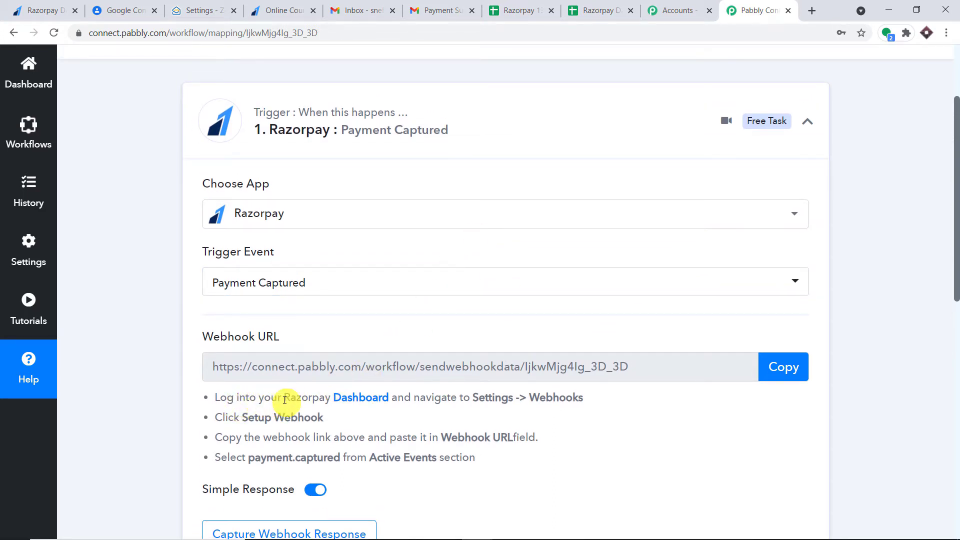
left_click_drag(284, 398, 613, 404)
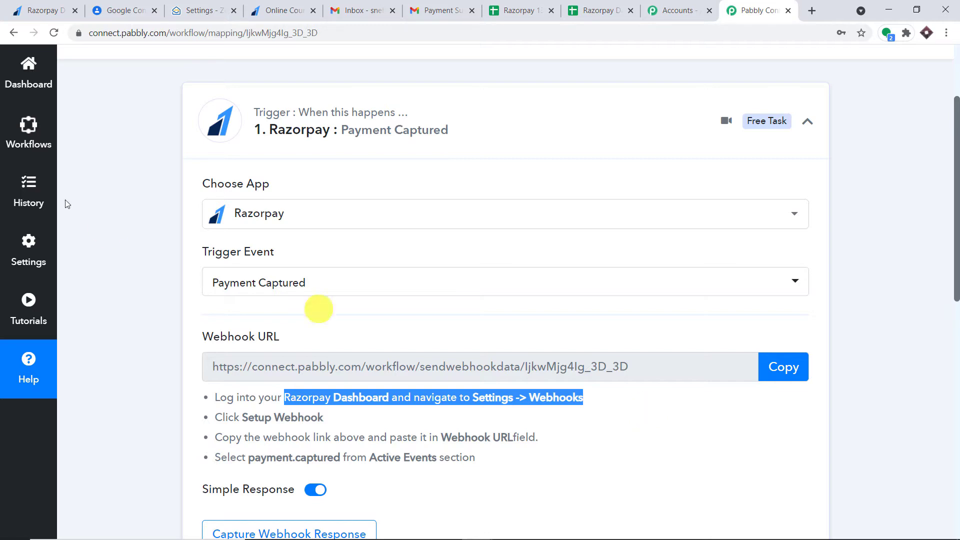
- In the Razorpay Dashboard, open Settings > Webhooks to see the five Pabbly webhook URLs
left_click(40, 10)
scroll(443, 204, "up", 5)
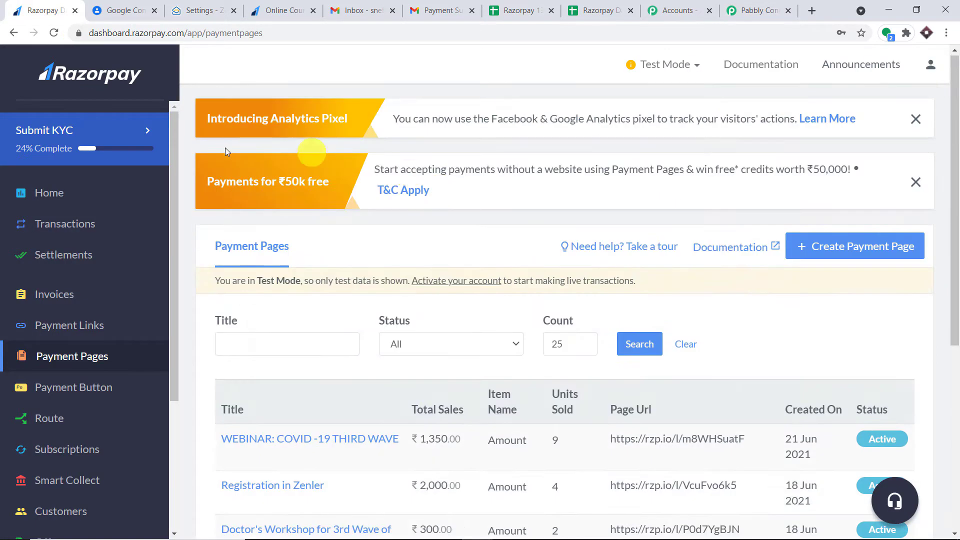
scroll(21, 249, "down", 5)
scroll(21, 249, "down", 5)
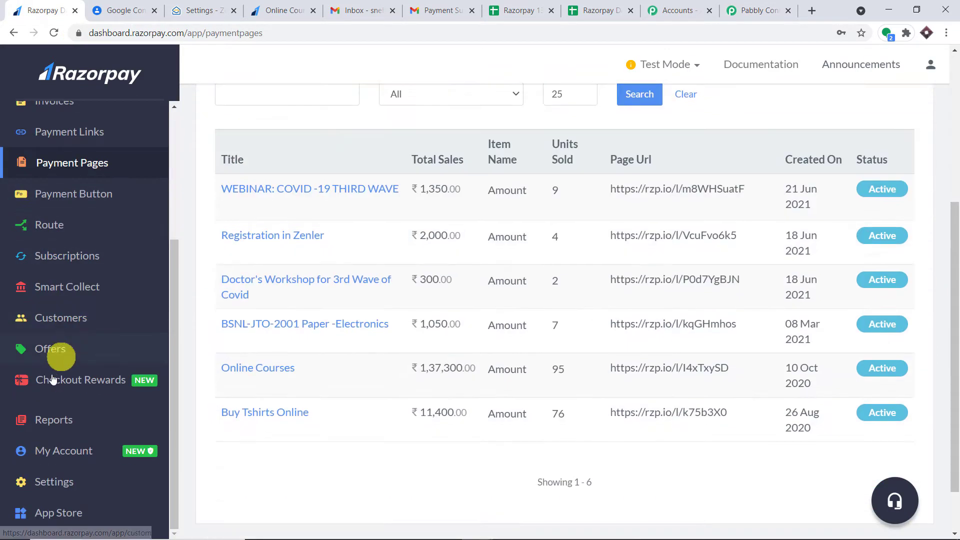
left_click(53, 484)
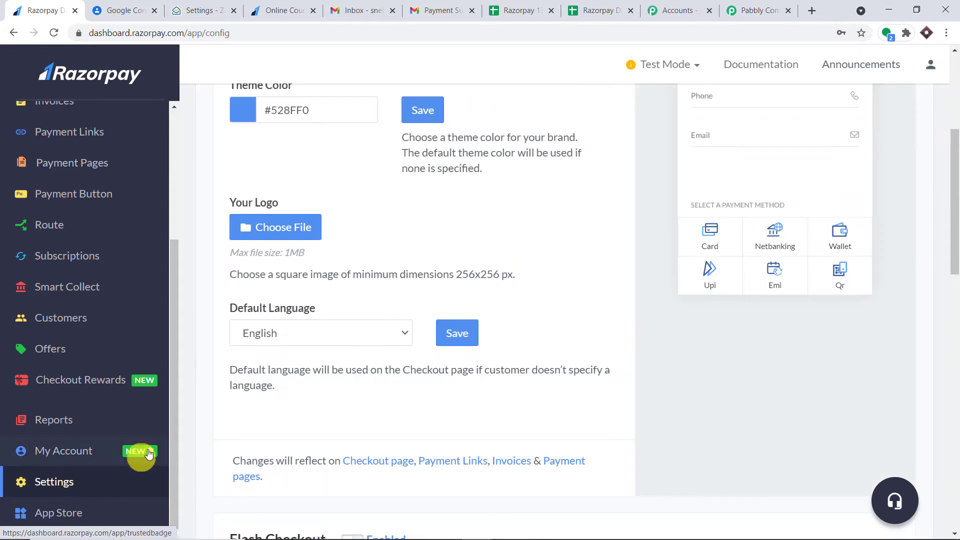
scroll(398, 145, "up", 5)
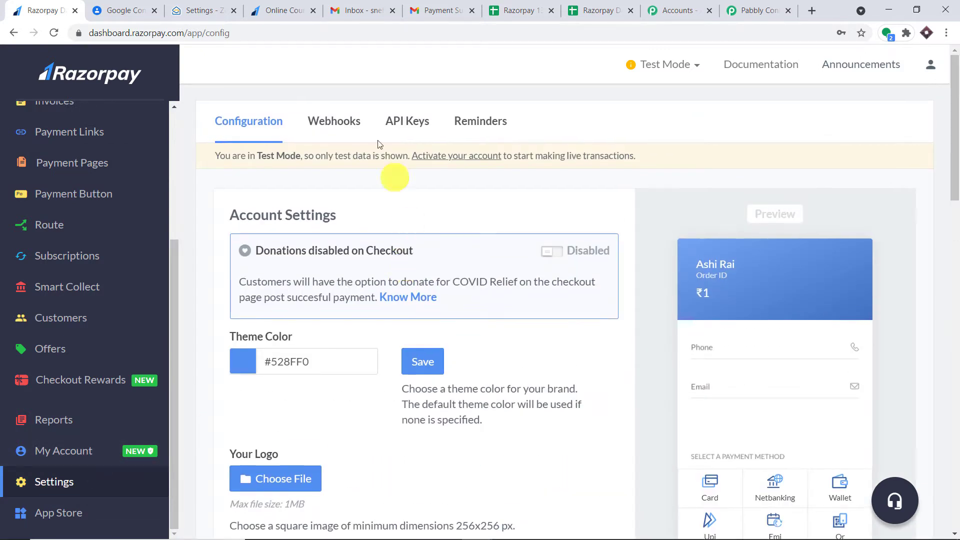
left_click(346, 120)
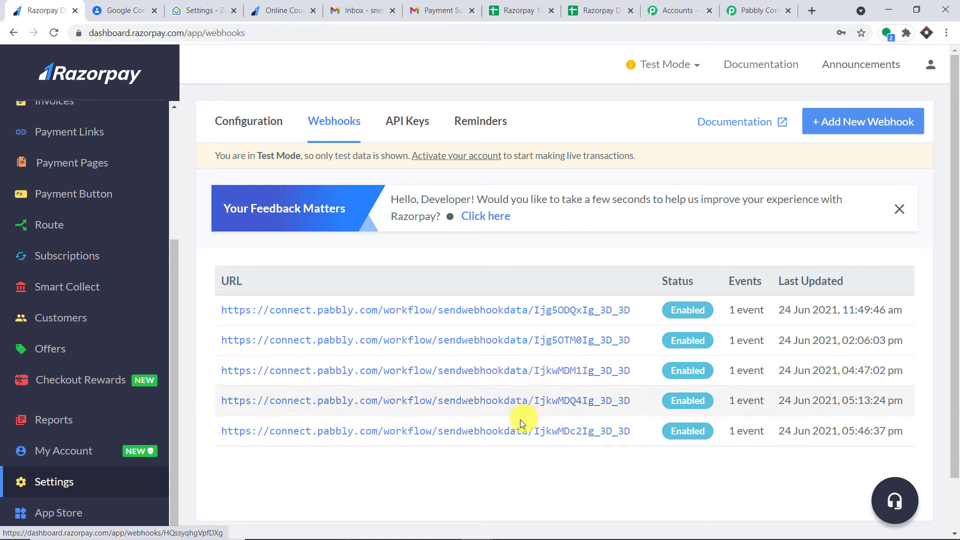
- Delete the most recent Pabbly webhook (updated 05:46:37 pm) from Razorpay's webhook list
left_click(511, 440)
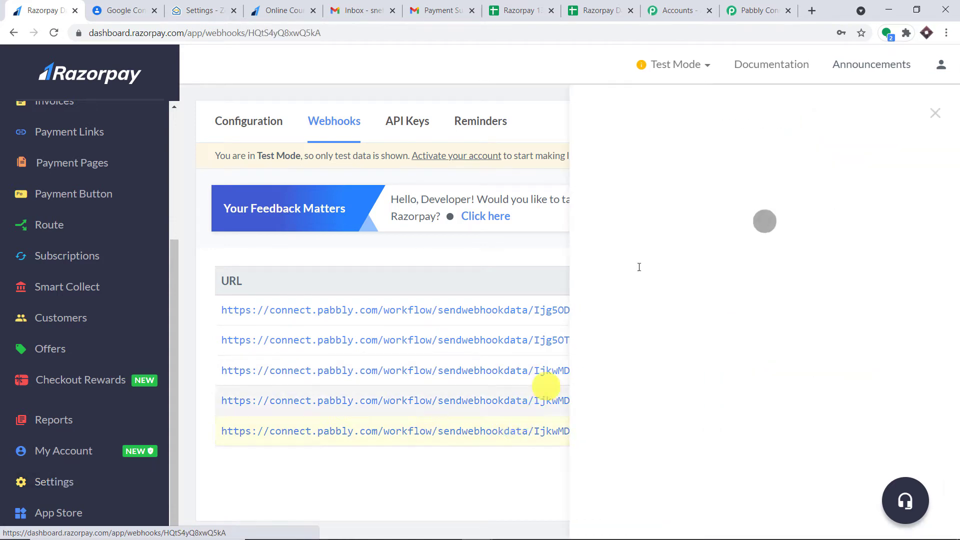
left_click(833, 115)
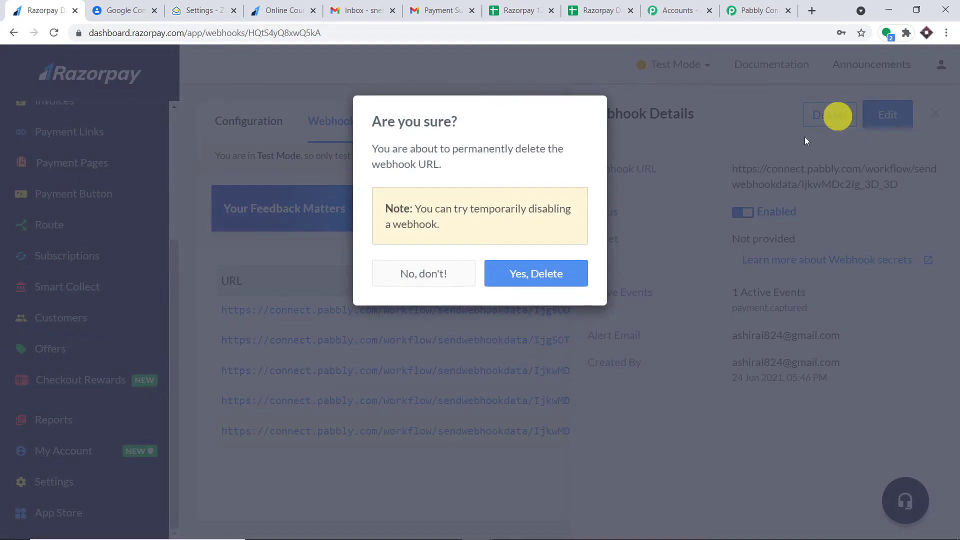
left_click(539, 273)
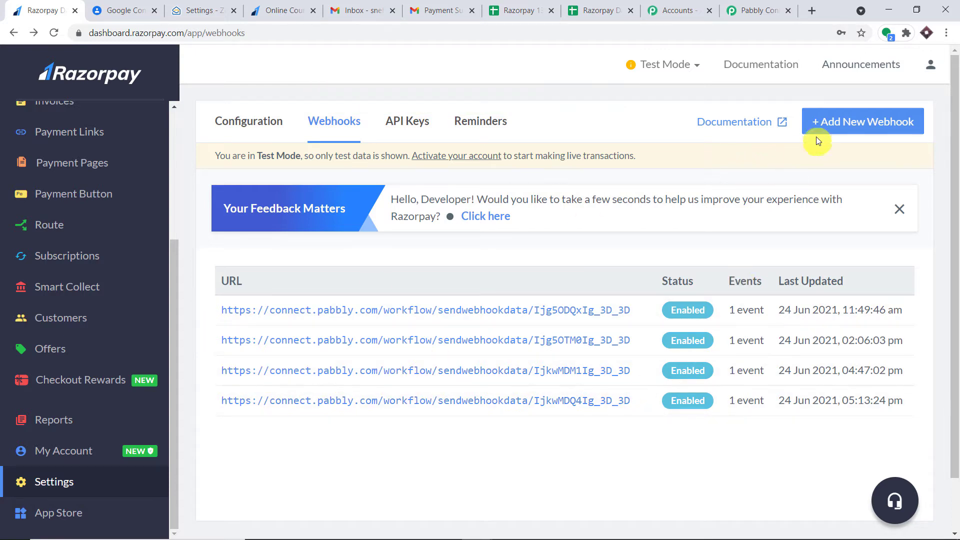
- Start a new Razorpay webhook and review Pabbly's instructions on pasting the webhook link
left_click(829, 120)
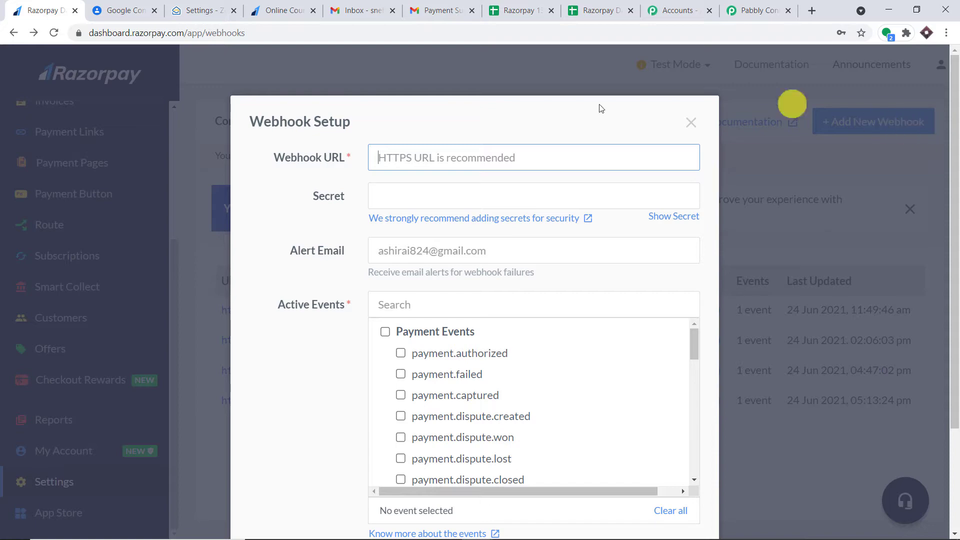
left_click(765, 10)
scroll(362, 266, "down", 2)
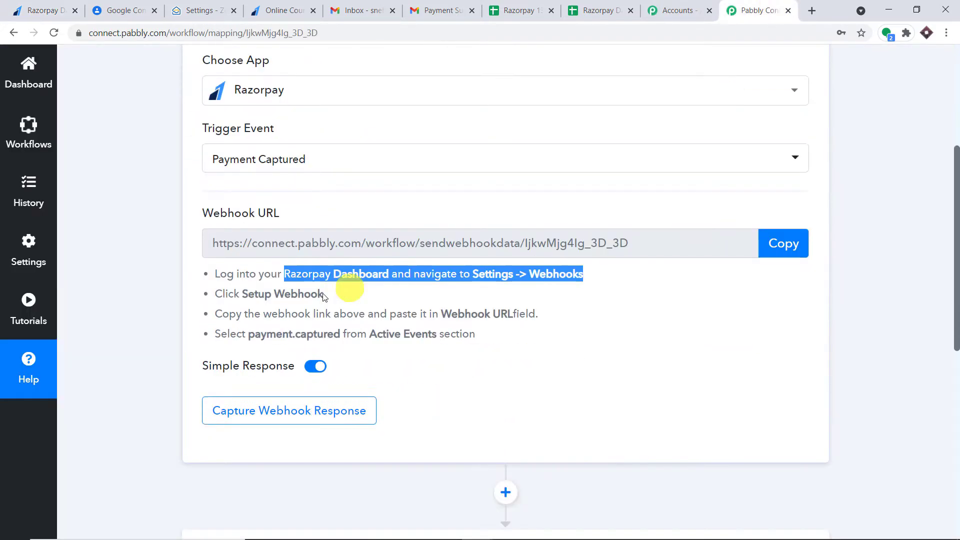
left_click_drag(324, 292, 249, 292)
left_click_drag(545, 316, 322, 310)
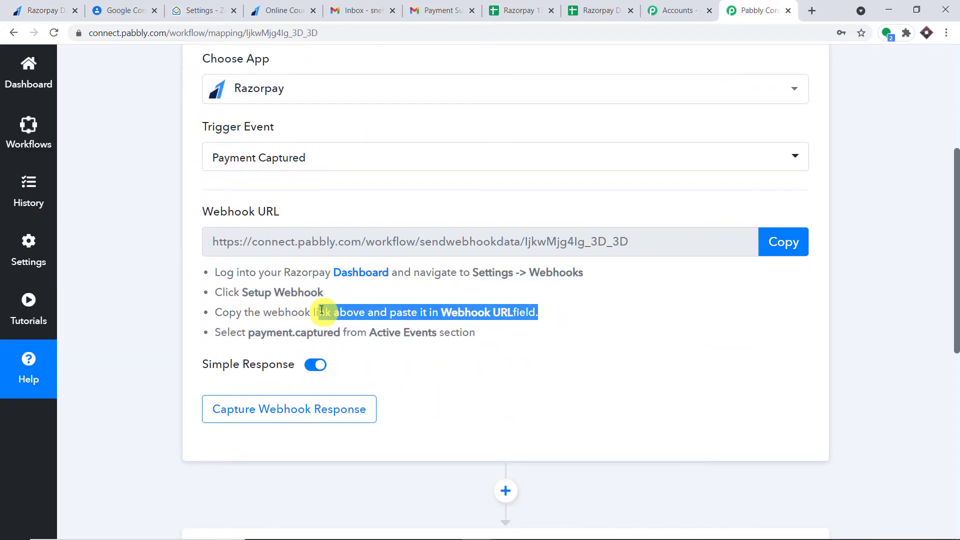
left_click(40, 10)
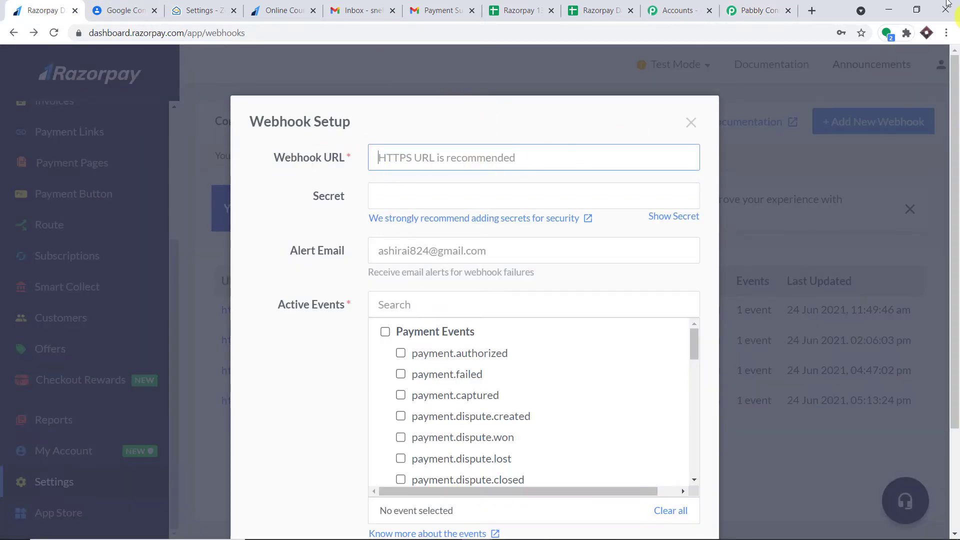
- Copy Pabbly's webhook URL and paste it into Razorpay's Webhook URL field
left_click(781, 6)
left_click(789, 253)
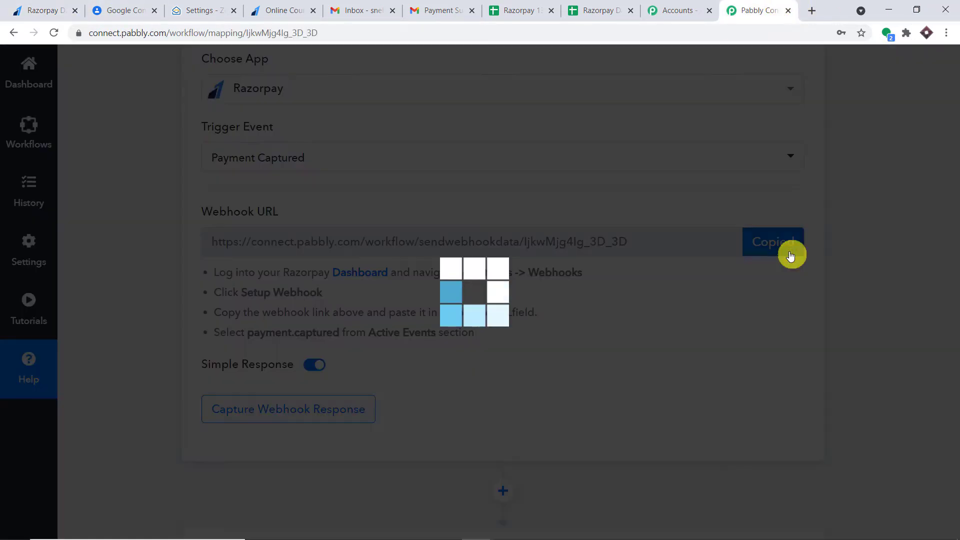
left_click(40, 4)
left_click(395, 165)
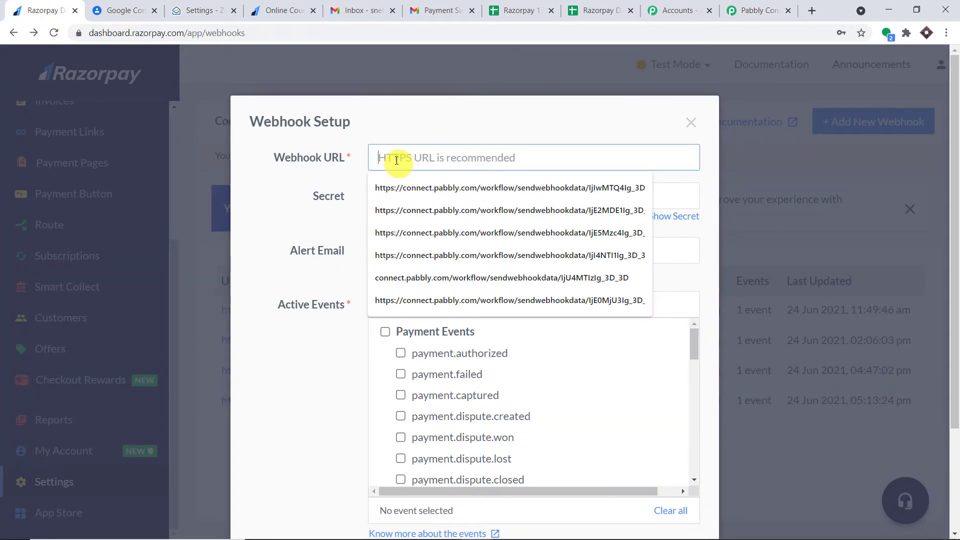
right_click(396, 161)
left_click(436, 261)
left_click(447, 122)
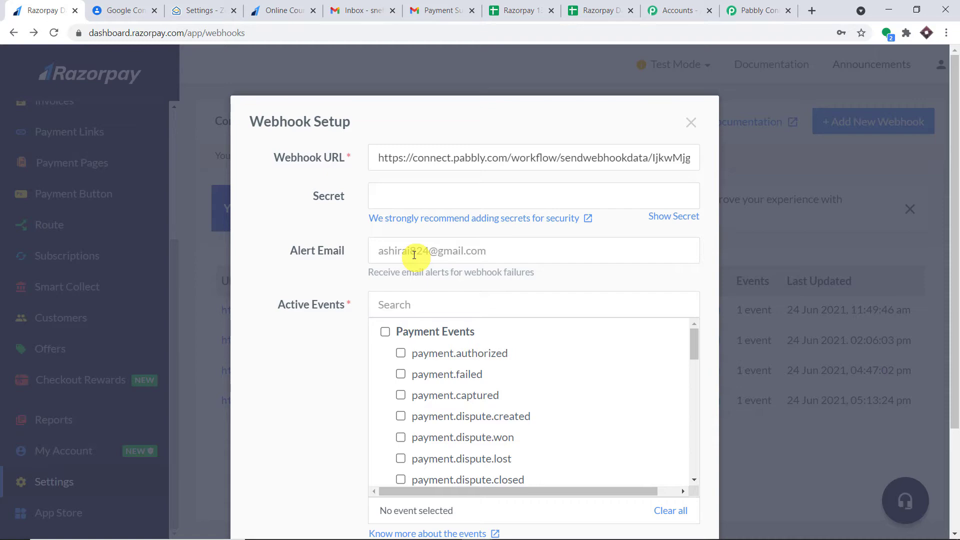
scroll(414, 255, "down", 2)
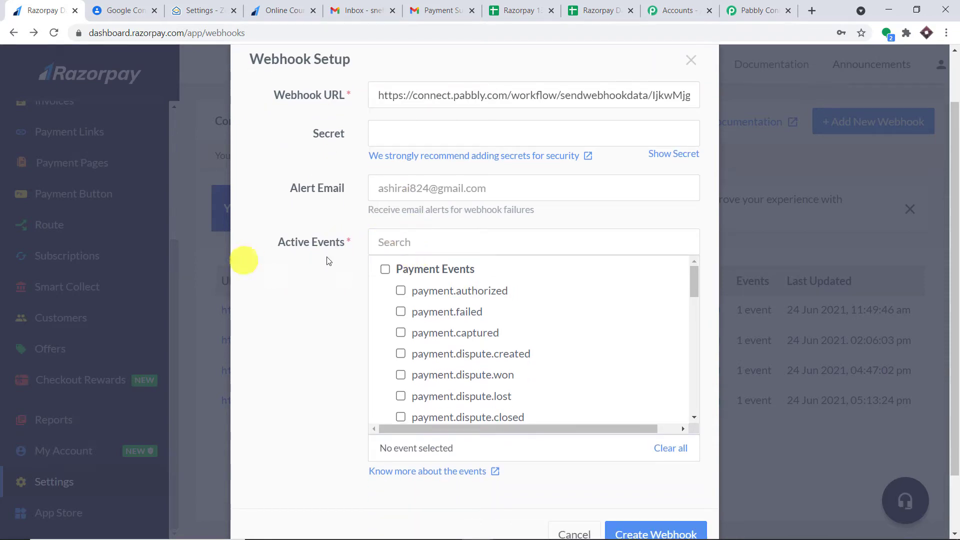
left_click(756, 10)
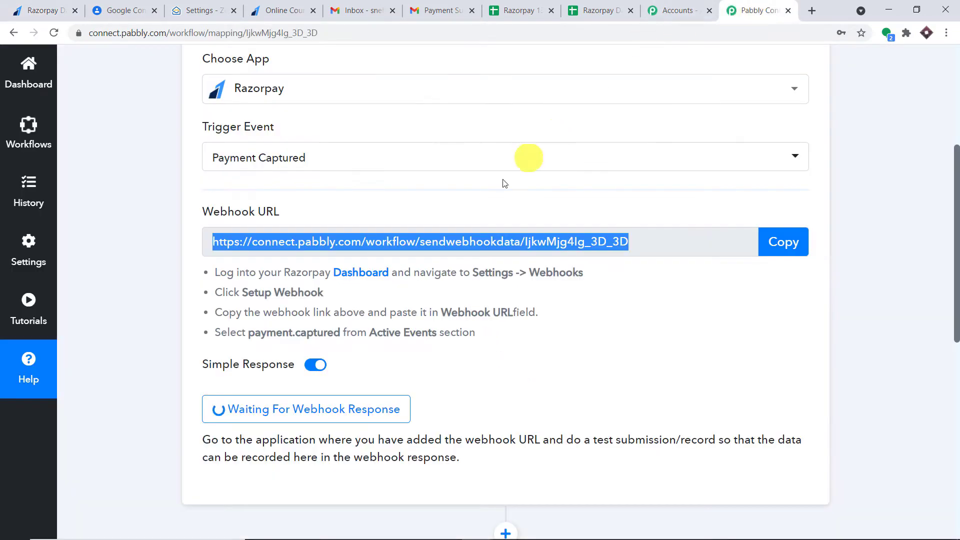
- Subscribe the new Razorpay webhook to payment.captured and create it
left_click_drag(477, 333, 249, 334)
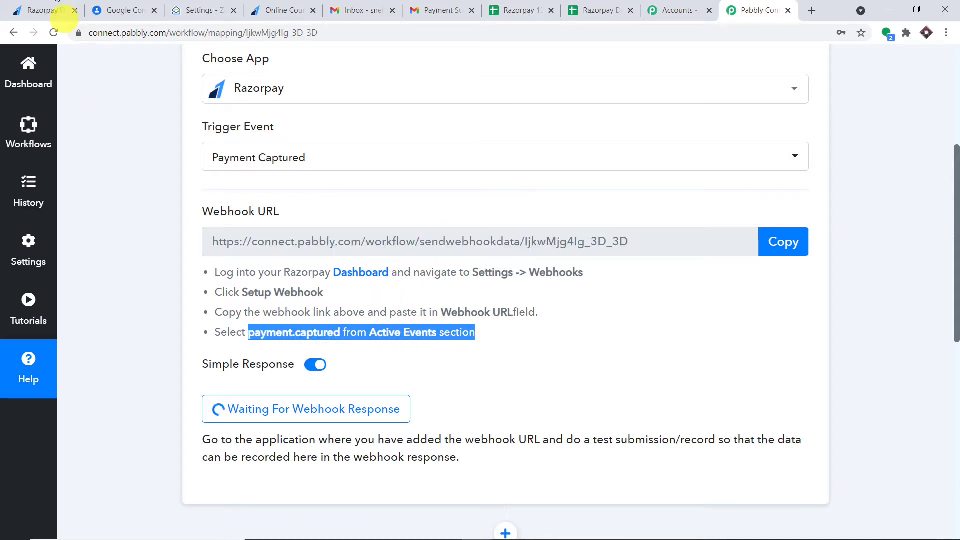
left_click(60, 10)
scroll(408, 312, "down", 2)
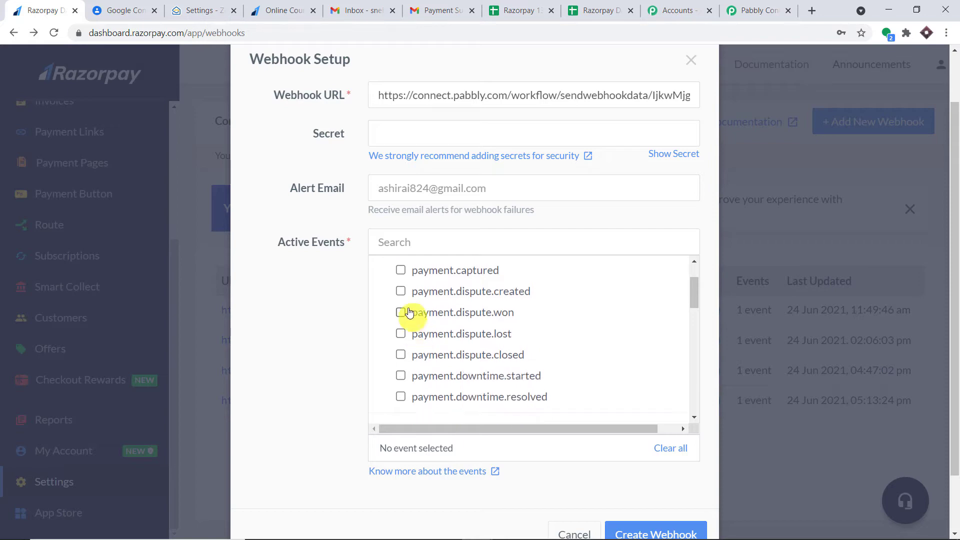
left_click(400, 274)
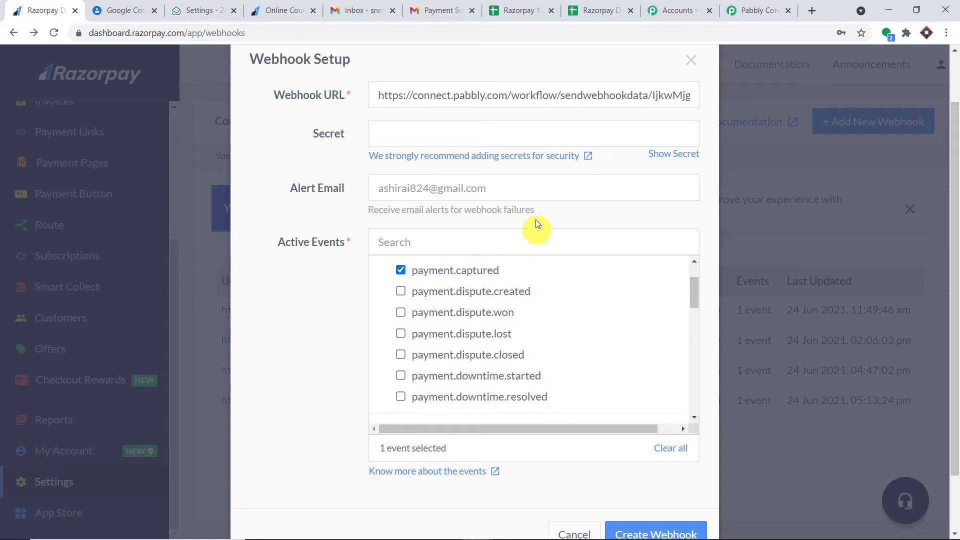
scroll(535, 220, "down", 2)
left_click(685, 466)
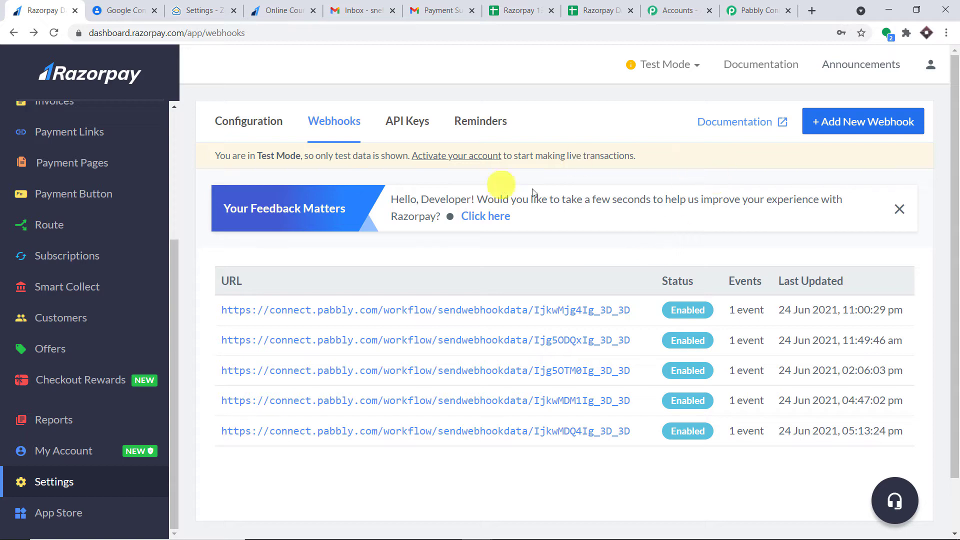
- Return to the Pabbly workflow and scroll to the empty action step below the waiting trigger
left_click(748, 4)
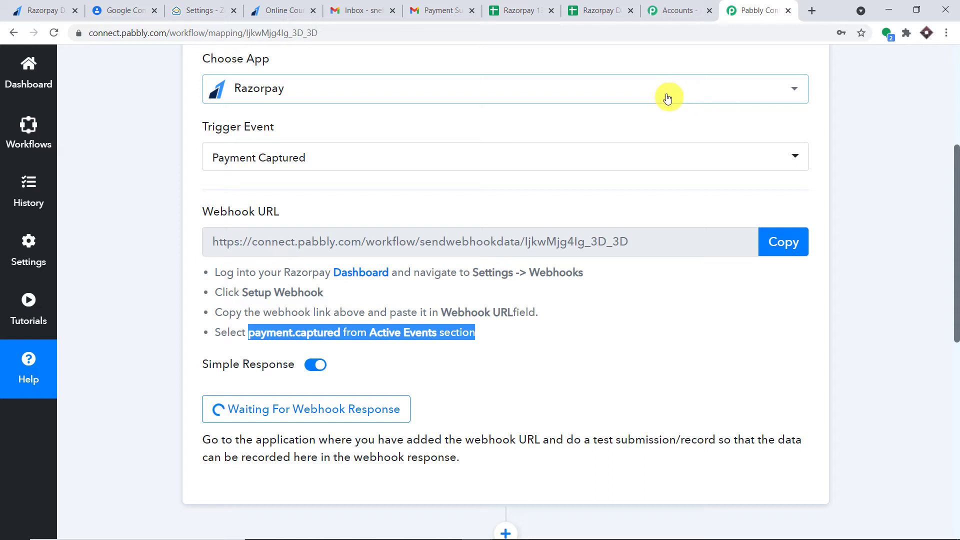
scroll(668, 100, "down", 1)
scroll(626, 127, "down", 1)
scroll(622, 130, "down", 1)
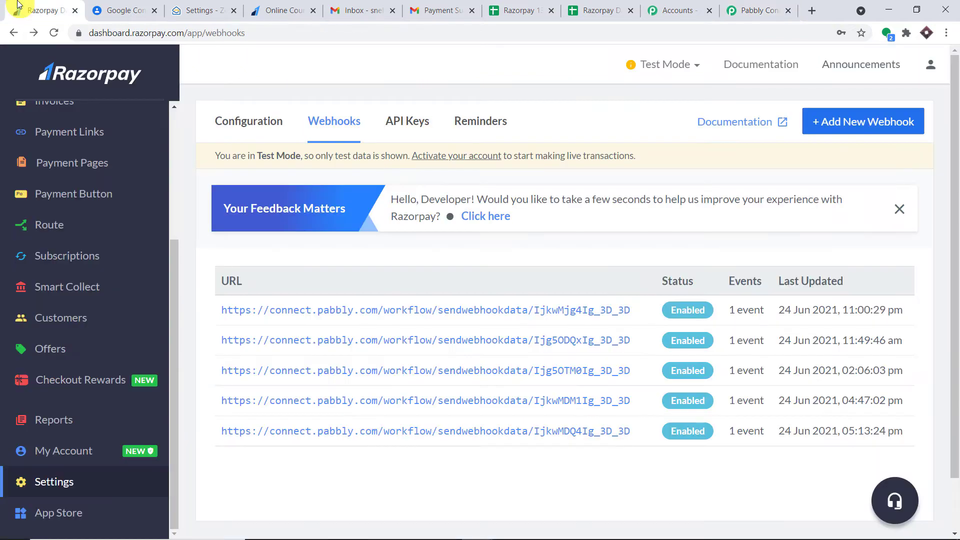
- Copy the Online Courses payment page link and open it in a new tab
left_click(45, 10)
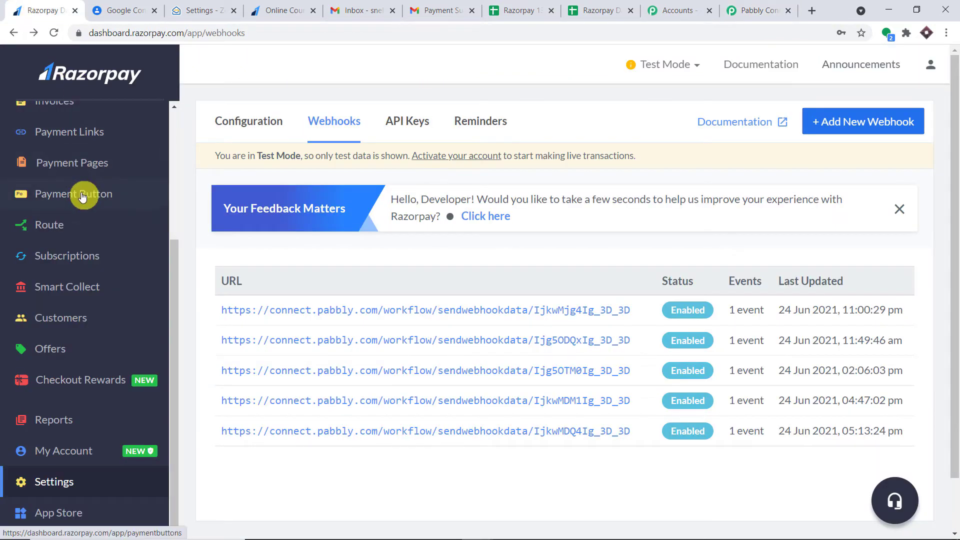
left_click(88, 163)
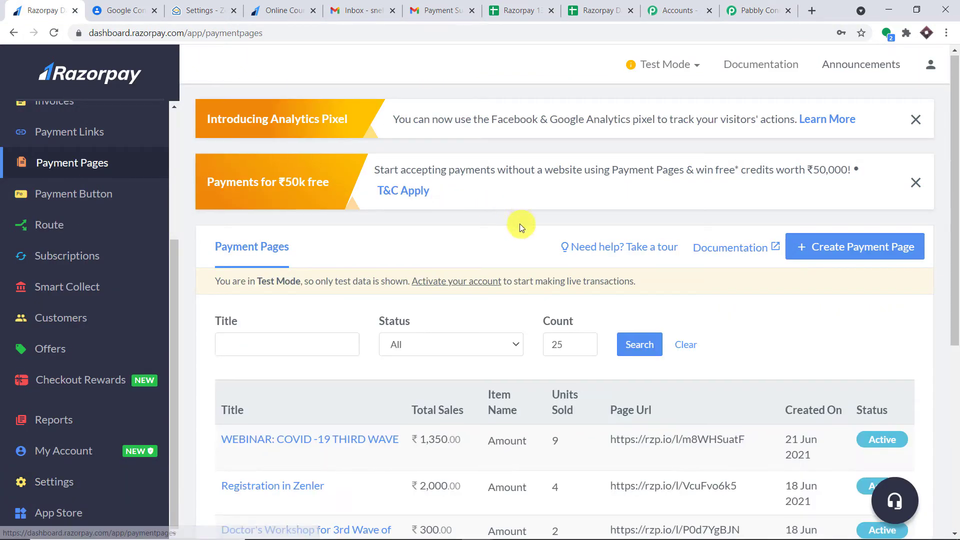
scroll(520, 225, "down", 6)
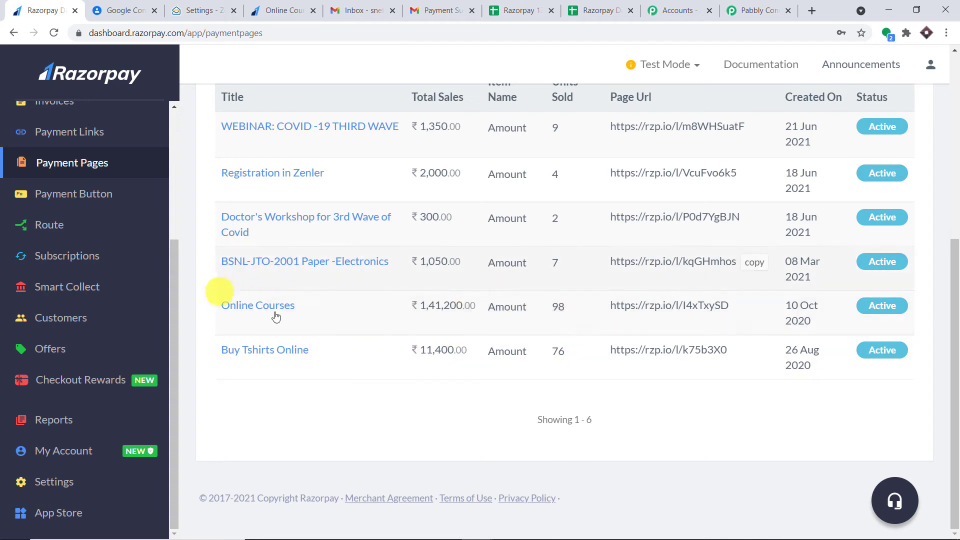
left_click(747, 306)
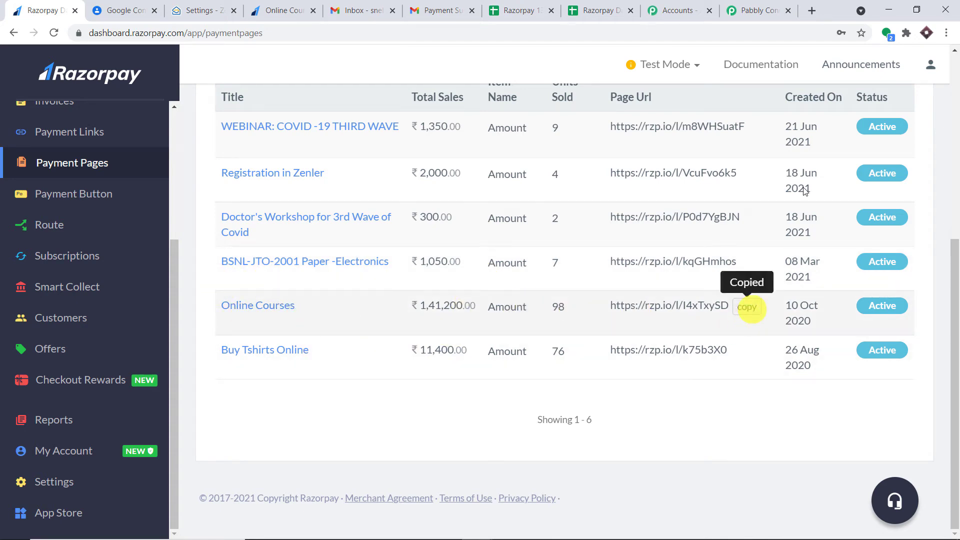
left_click(810, 11)
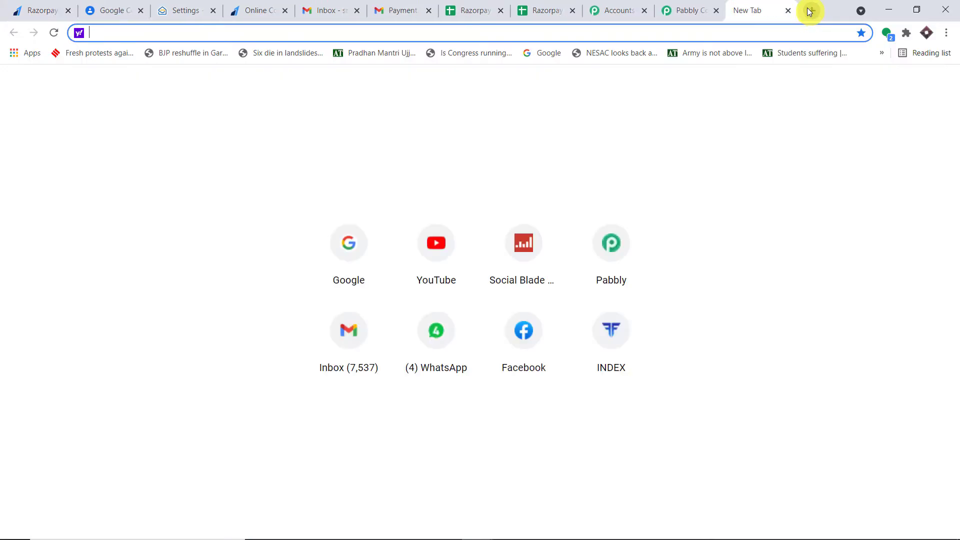
key("ctrl+v")
key("Return")
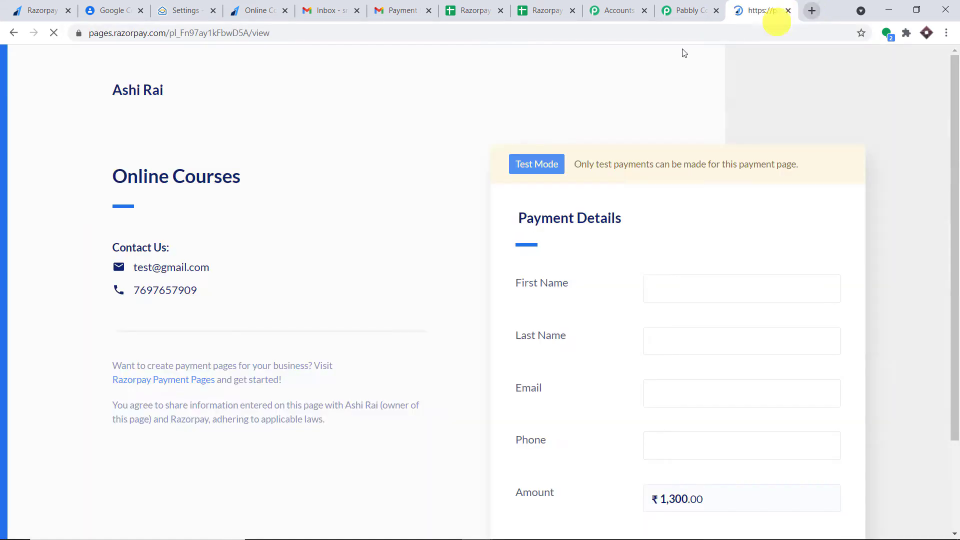
scroll(702, 199, "down", 3)
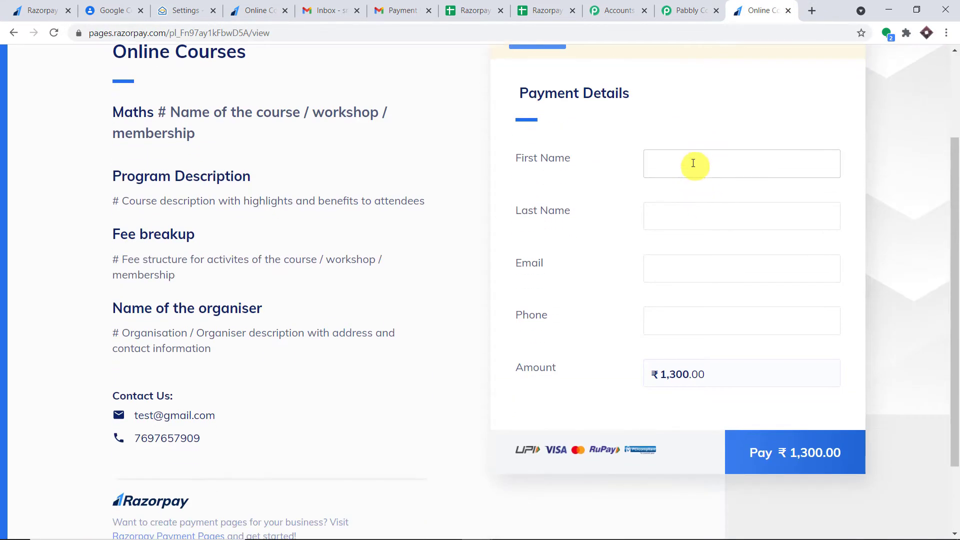
- Enter the buyer's first and last name on the course payment form
left_click(693, 163)
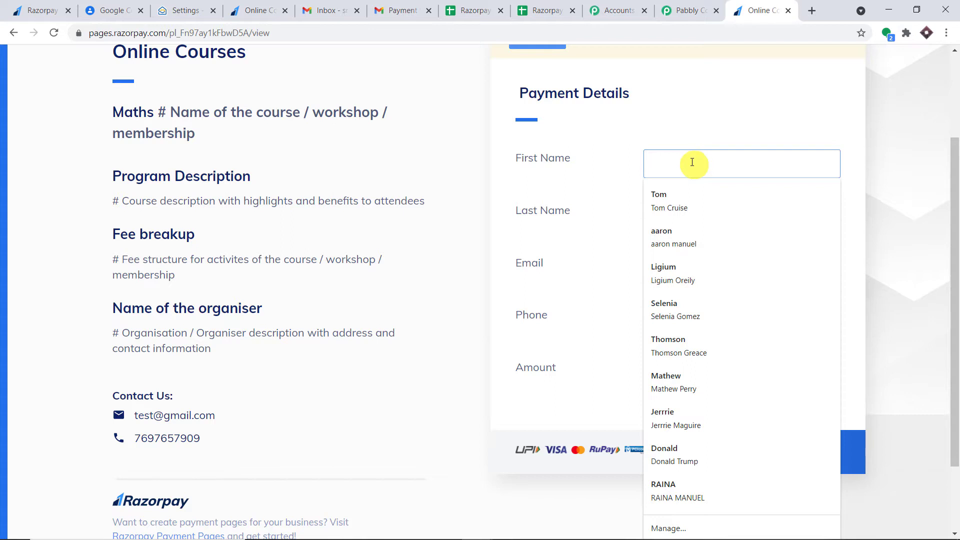
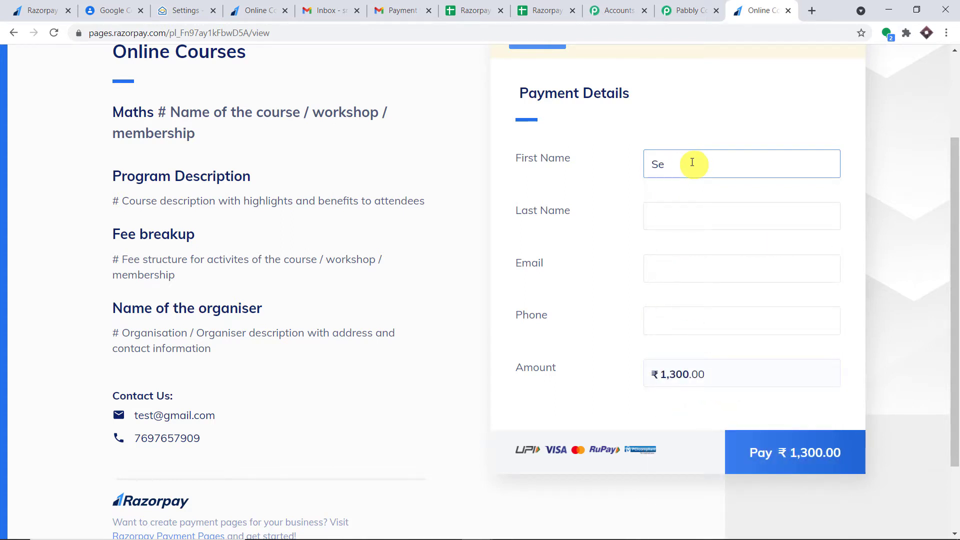
left_click(649, 216)
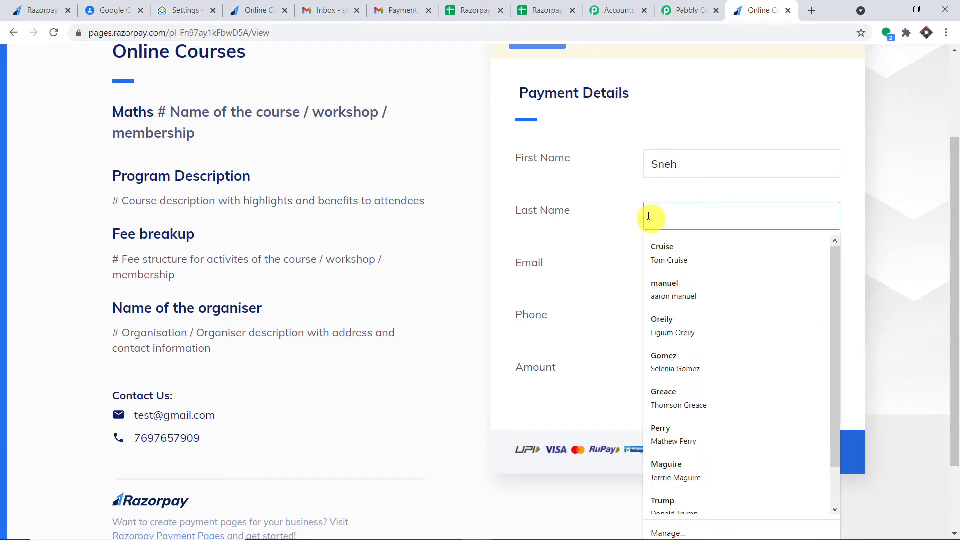
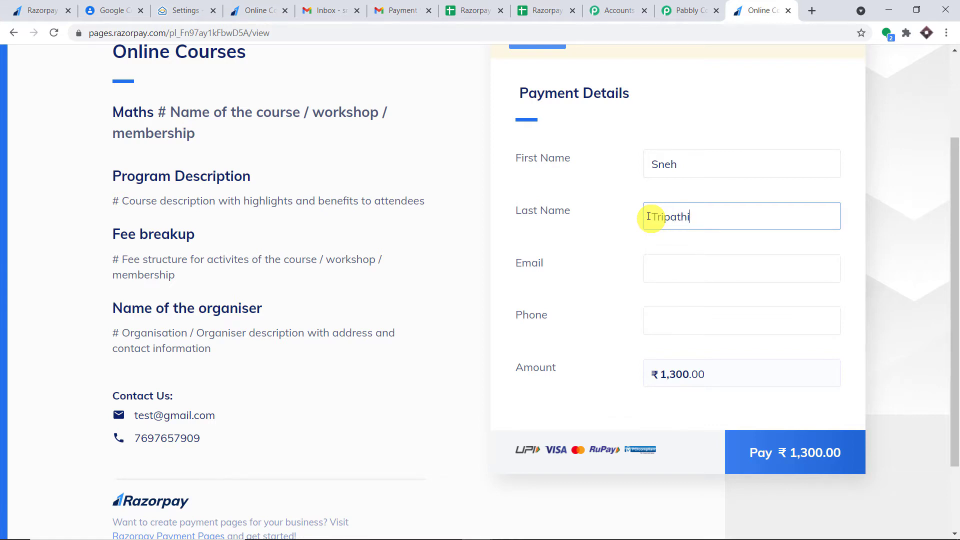
left_click(658, 273)
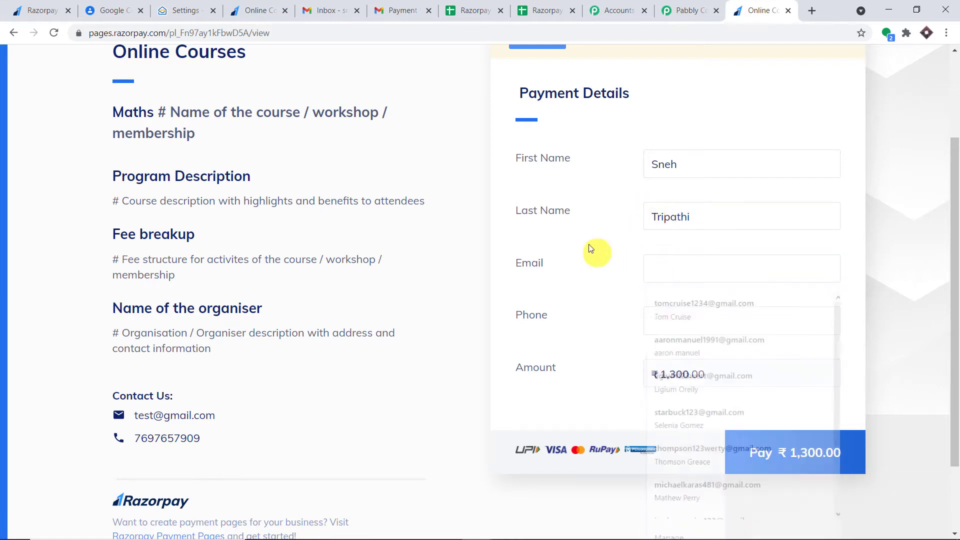
- Copy the signed-in Gmail account's email address from the account menu
left_click(396, 10)
left_click(330, 10)
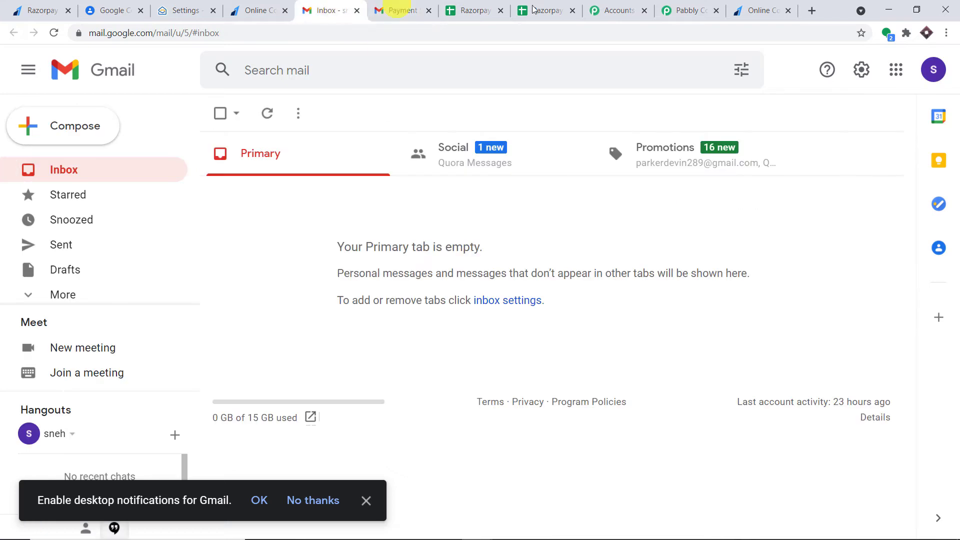
left_click(933, 70)
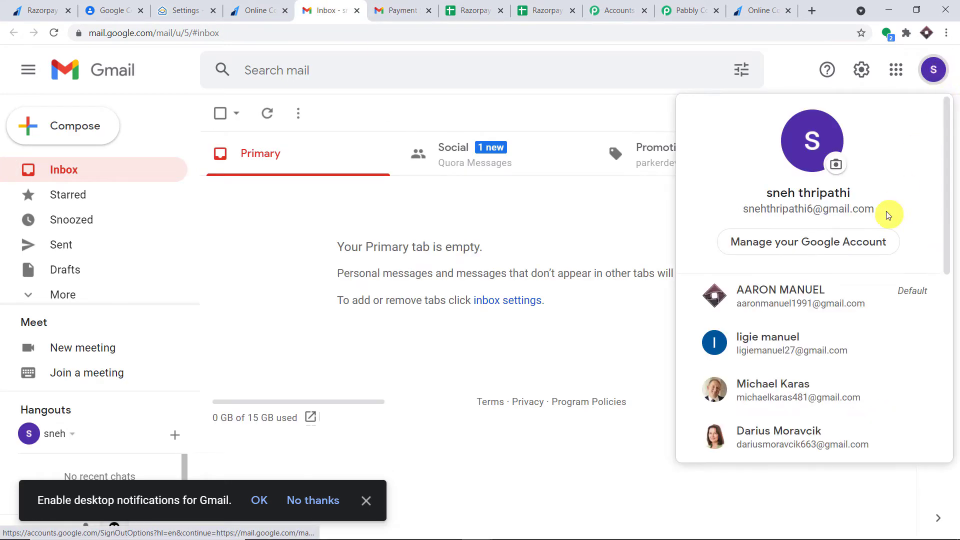
left_click_drag(888, 215, 742, 210)
right_click(745, 214)
left_click(762, 224)
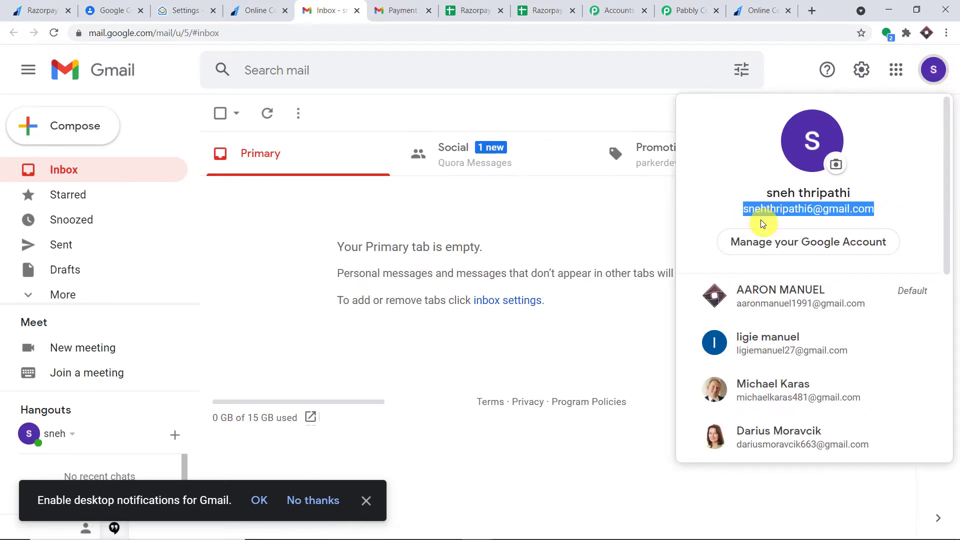
left_click(792, 53)
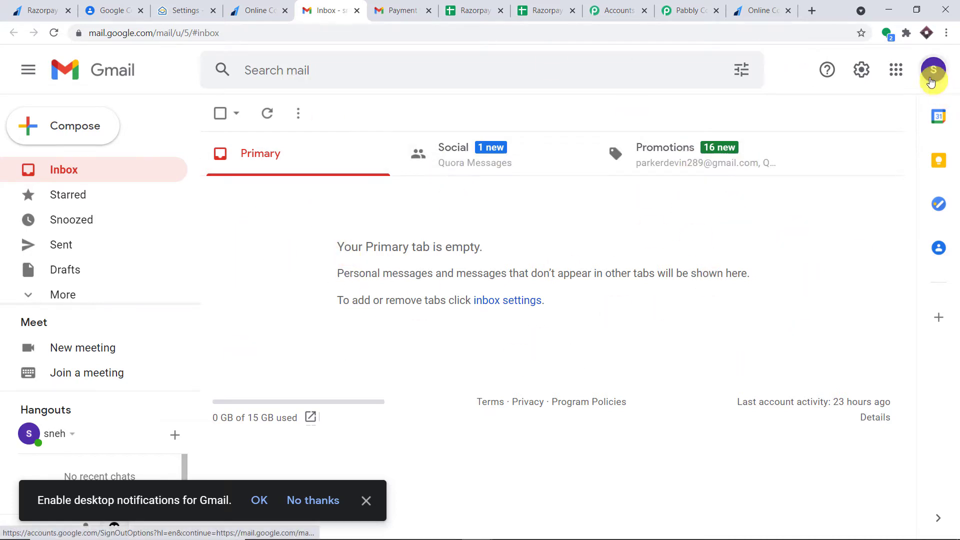
left_click(930, 82)
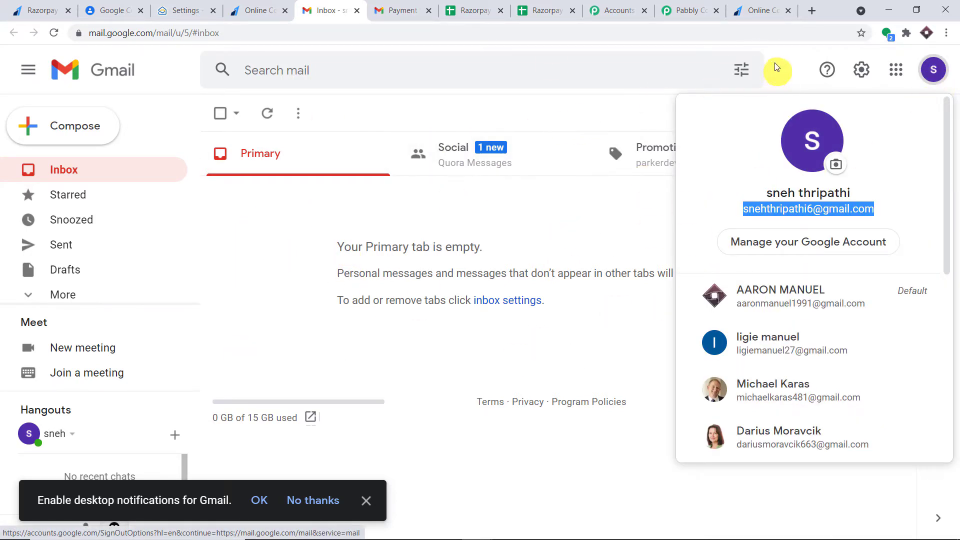
- Paste the email into the form, add a phone number, and submit the ₹1,300 payment
left_click(755, 11)
left_click(667, 262)
right_click(672, 266)
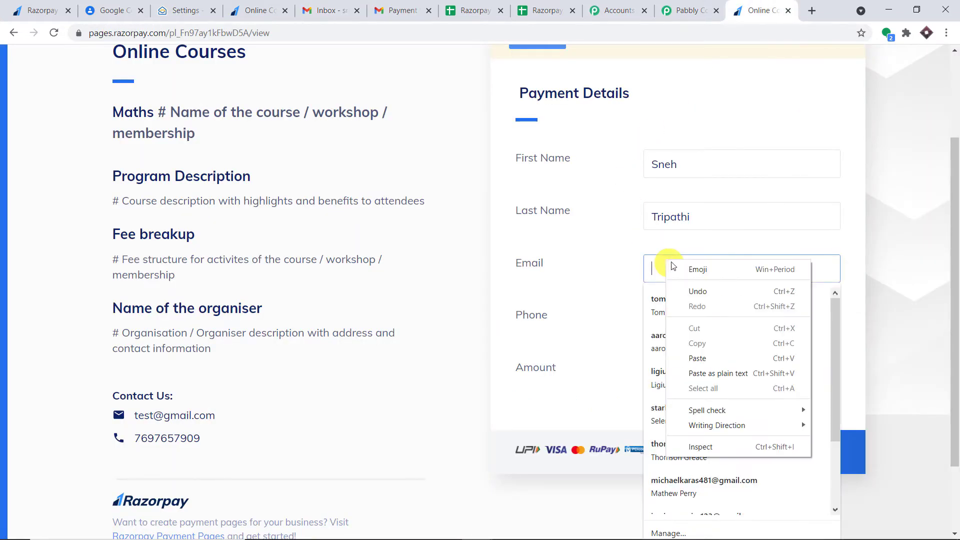
left_click(700, 358)
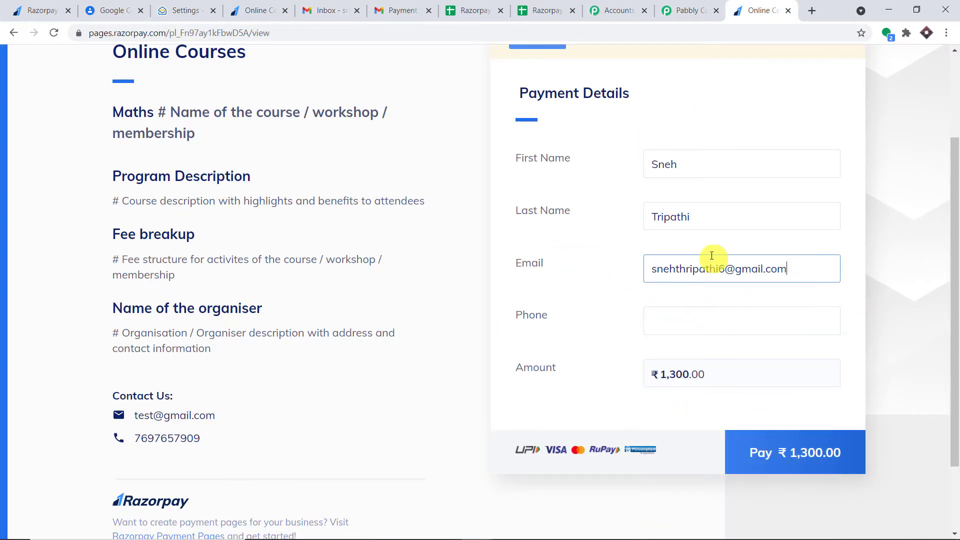
left_click(678, 310)
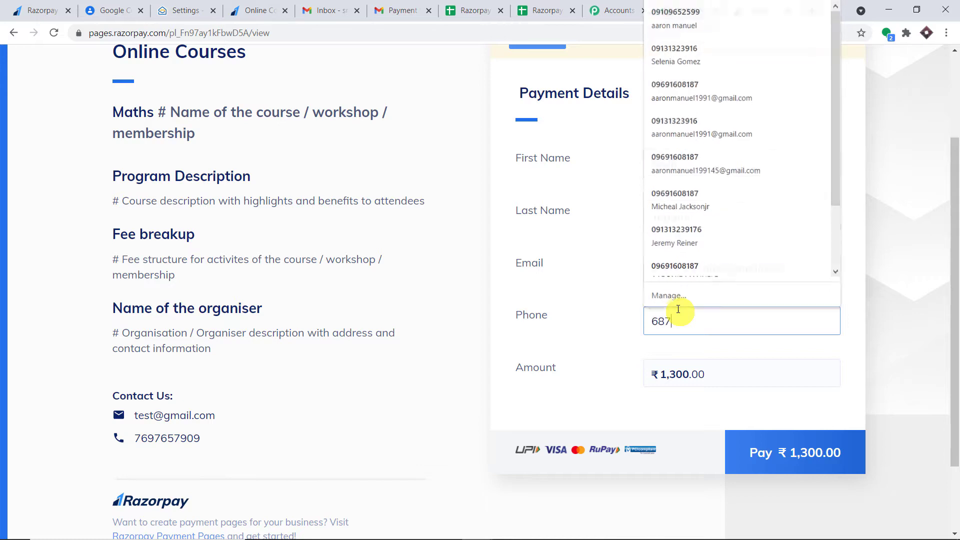
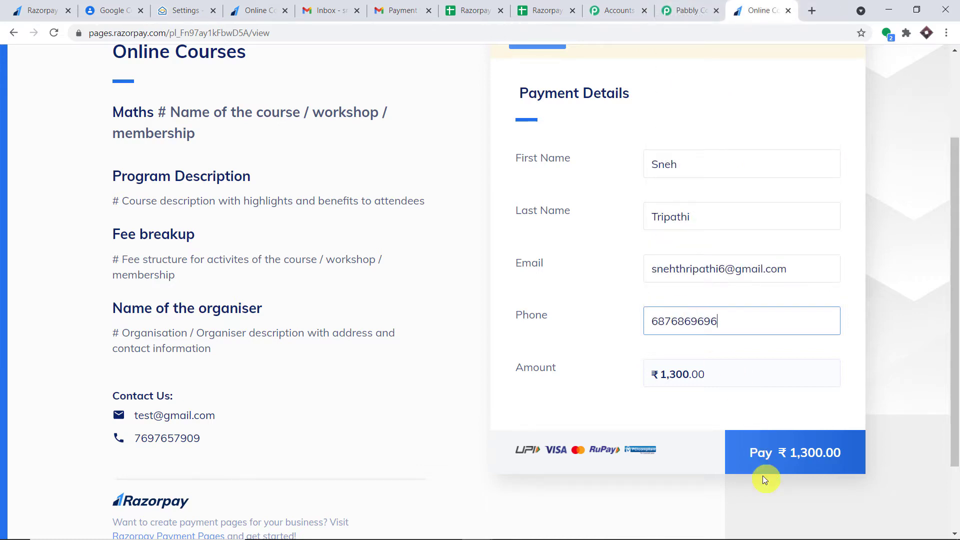
left_click(765, 457)
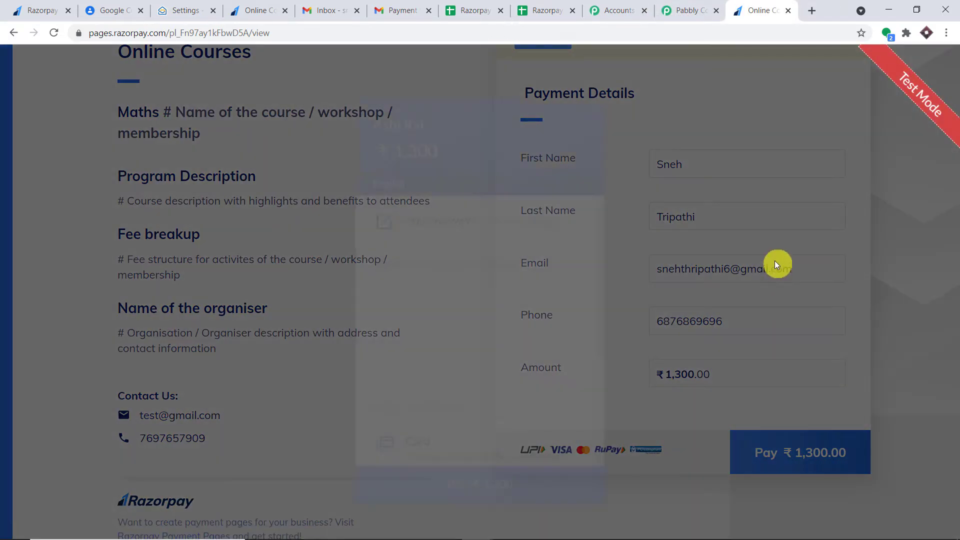
- Pay ₹1,300 with the saved test card, pass the OTP step, and mark the demo bank payment successful
left_click(446, 316)
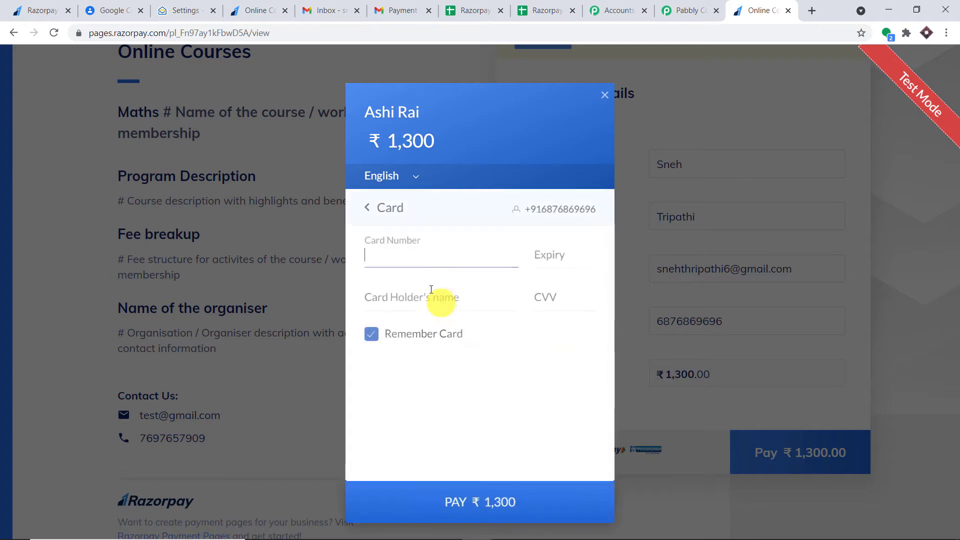
left_click(425, 257)
left_click(426, 285)
left_click(549, 285)
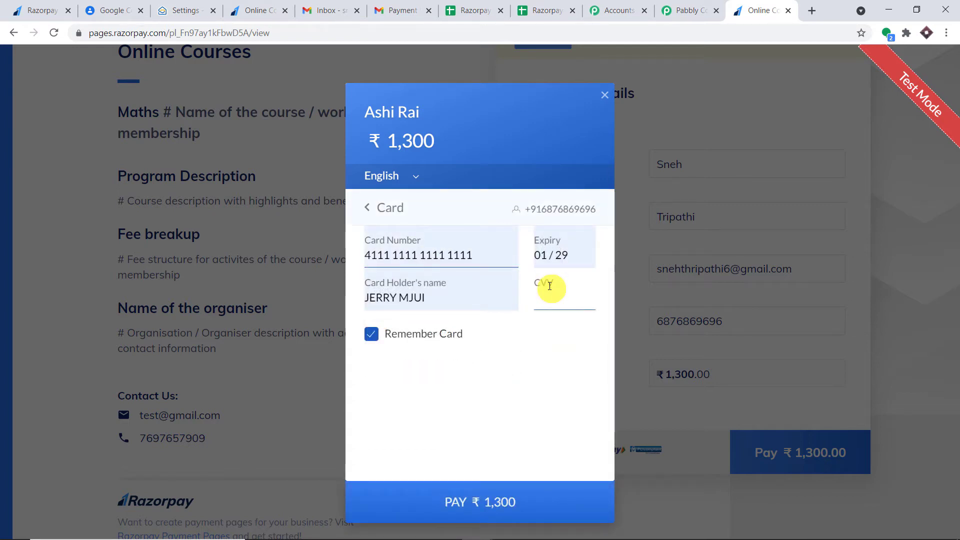
left_click(495, 501)
left_click(504, 413)
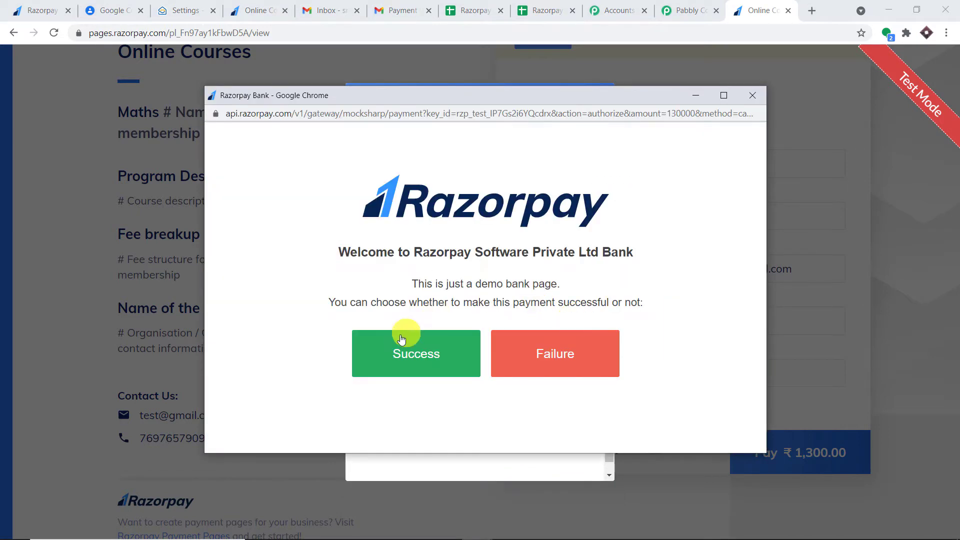
left_click(420, 343)
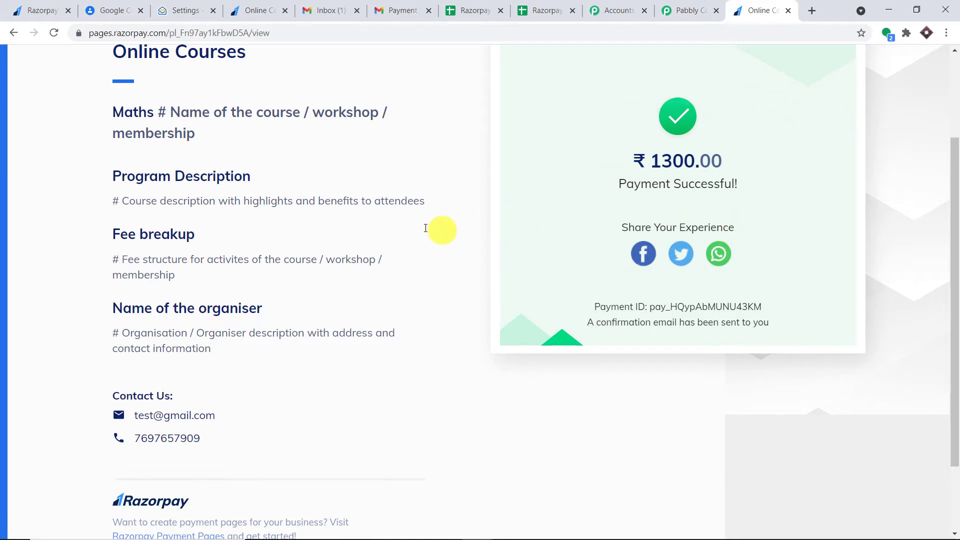
- Inspect the received Amount value 130000 in Pabbly's response, pointing out its trailing 00
left_click(695, 5)
scroll(684, 288, "down", 2)
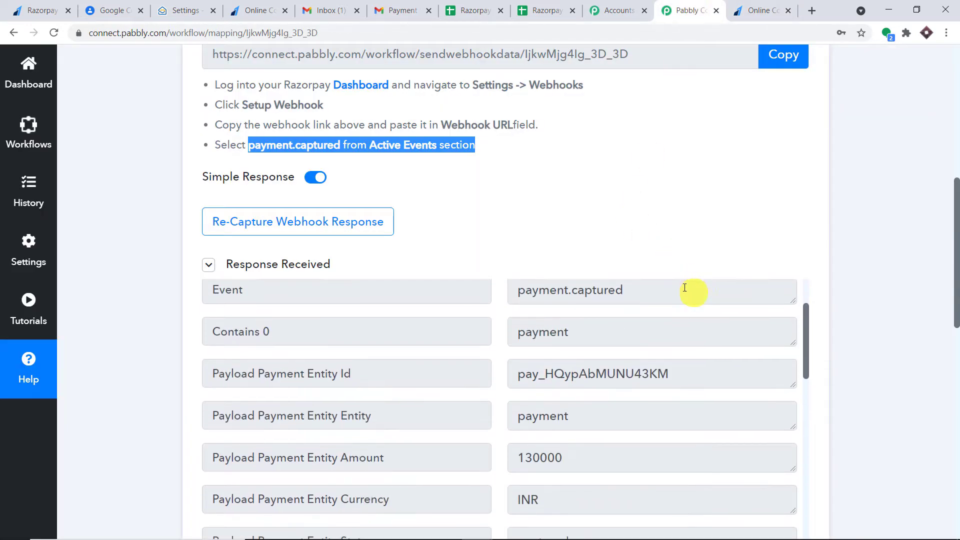
scroll(684, 288, "down", 2)
scroll(670, 302, "down", 2)
scroll(681, 315, "up", 1)
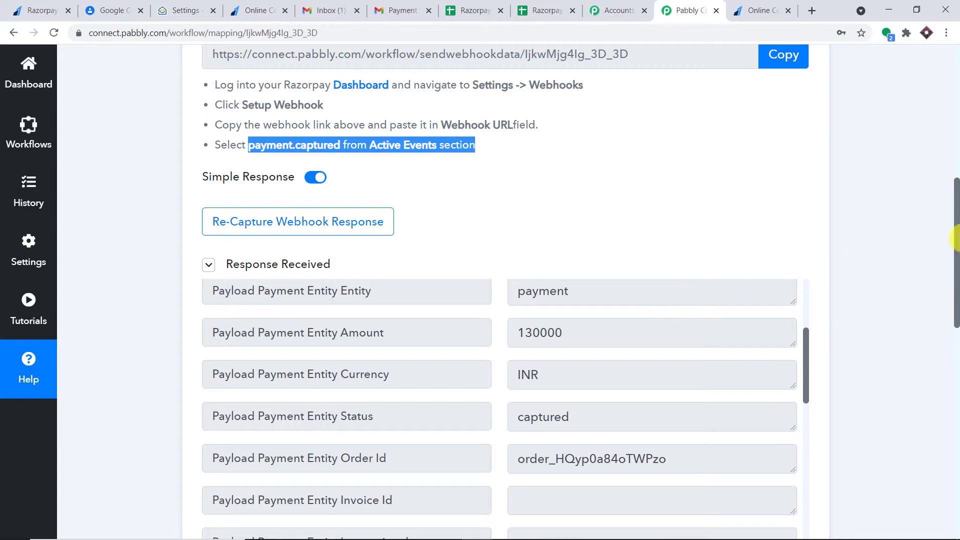
left_click_drag(954, 239, 954, 311)
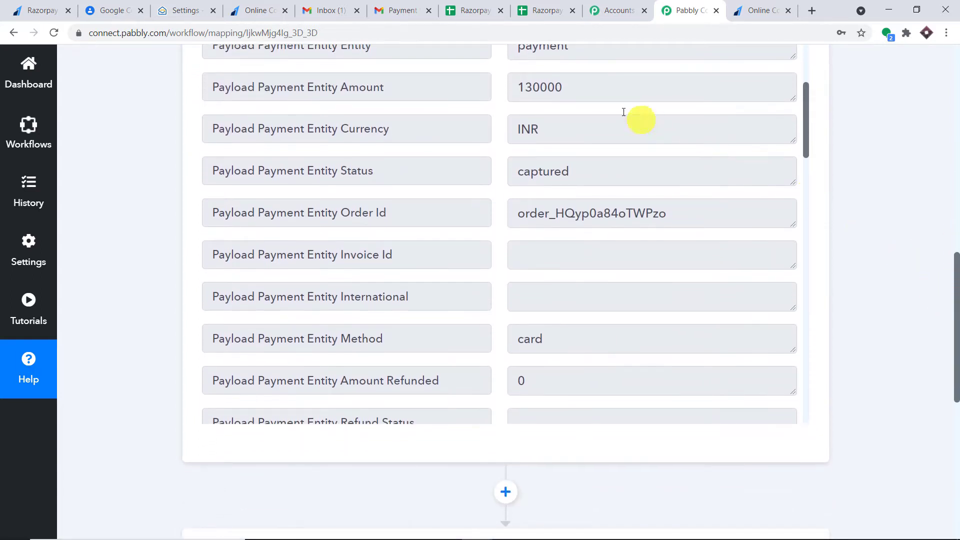
left_click_drag(579, 90, 493, 90)
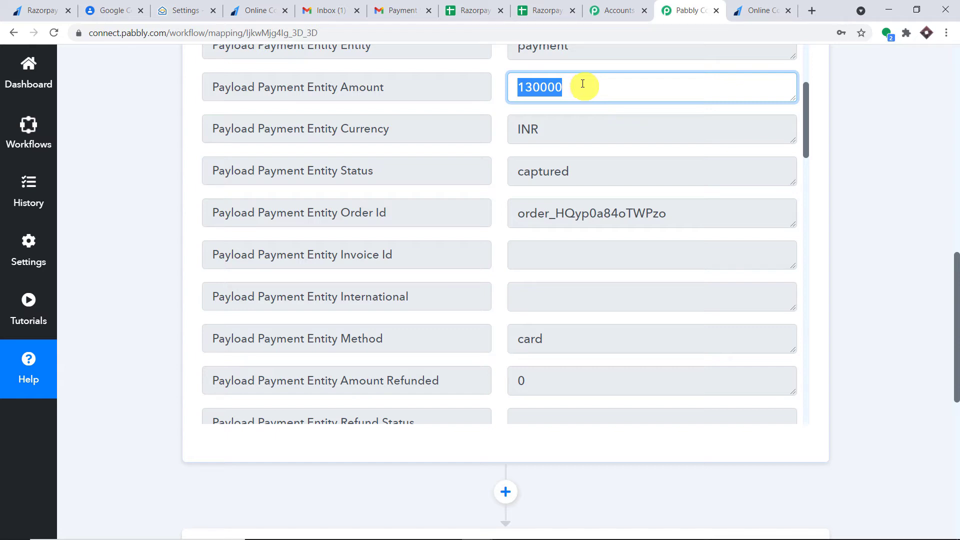
left_click(549, 85)
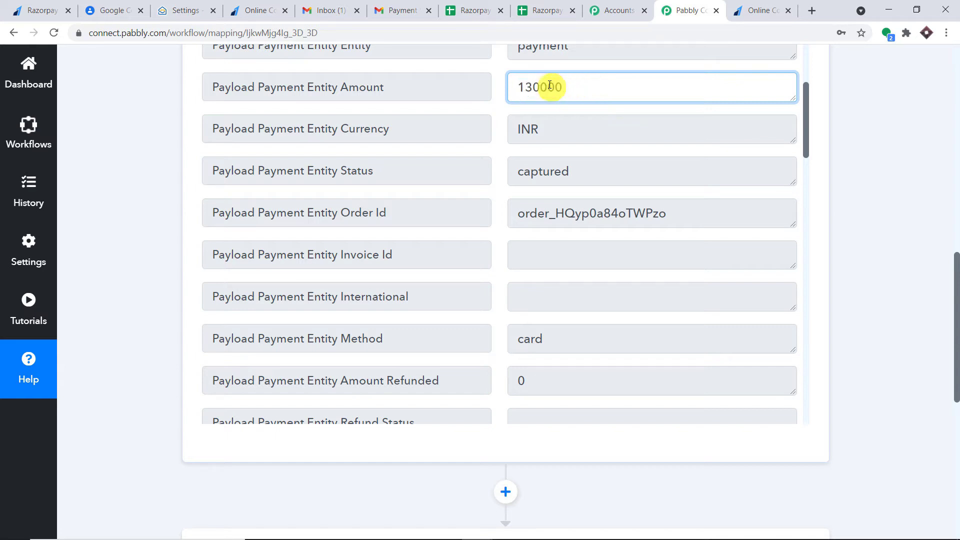
left_click_drag(549, 85, 572, 86)
left_click_drag(587, 86, 506, 87)
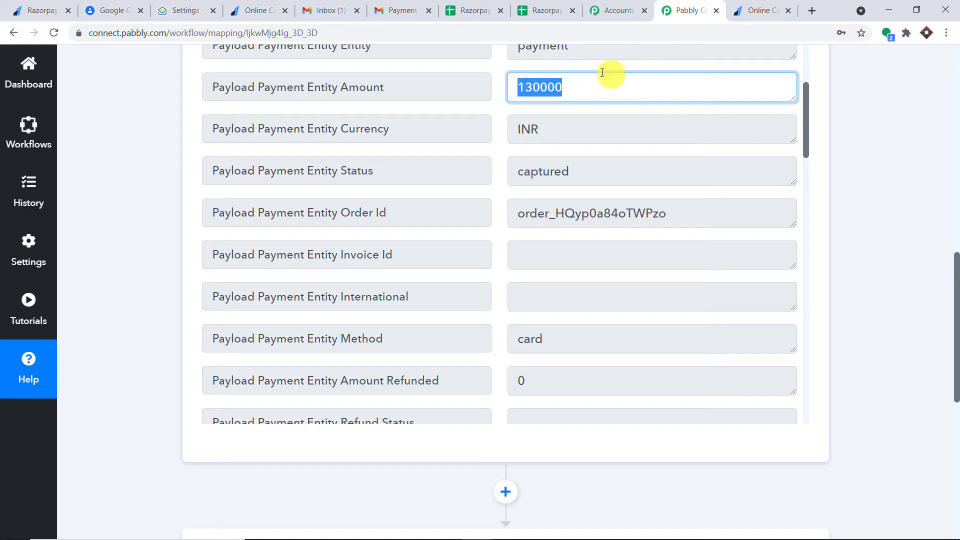
left_click_drag(548, 87, 562, 88)
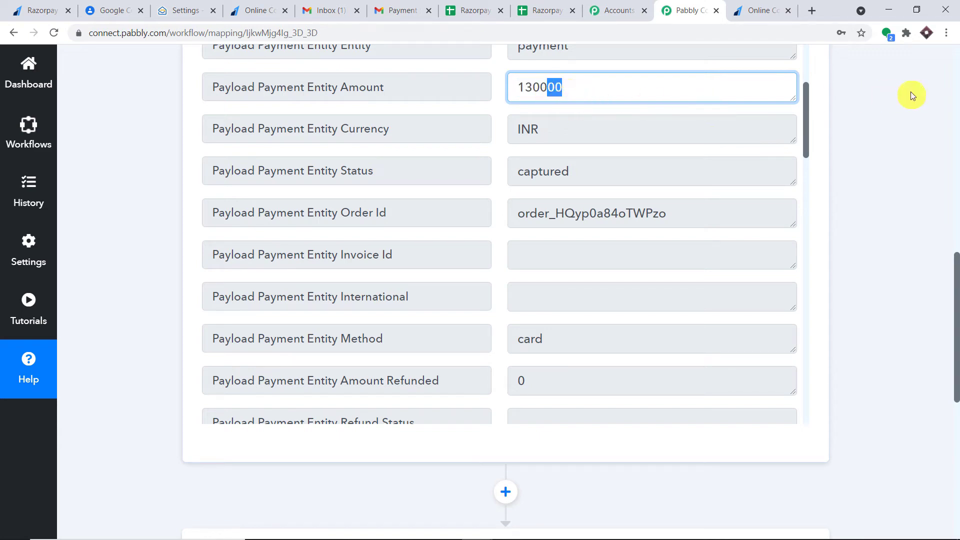
- Scroll through the response's buyer fields, highlighting the email, contact and name values
scroll(658, 173, "down", 3)
scroll(658, 174, "down", 4)
scroll(658, 174, "down", 4)
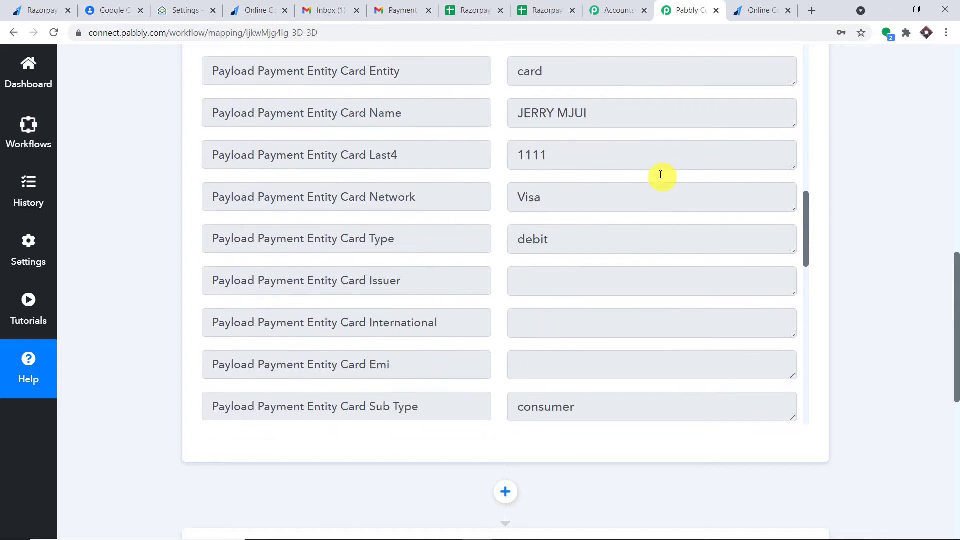
scroll(659, 174, "down", 4)
scroll(660, 175, "down", 2)
scroll(660, 174, "down", 1)
left_click_drag(690, 199, 452, 196)
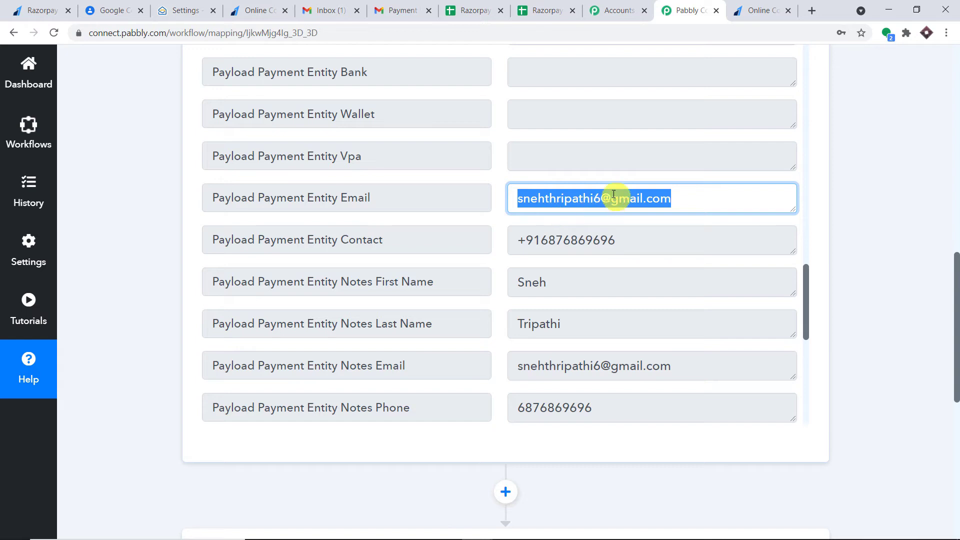
scroll(636, 196, "down", 1)
left_click_drag(637, 187, 473, 175)
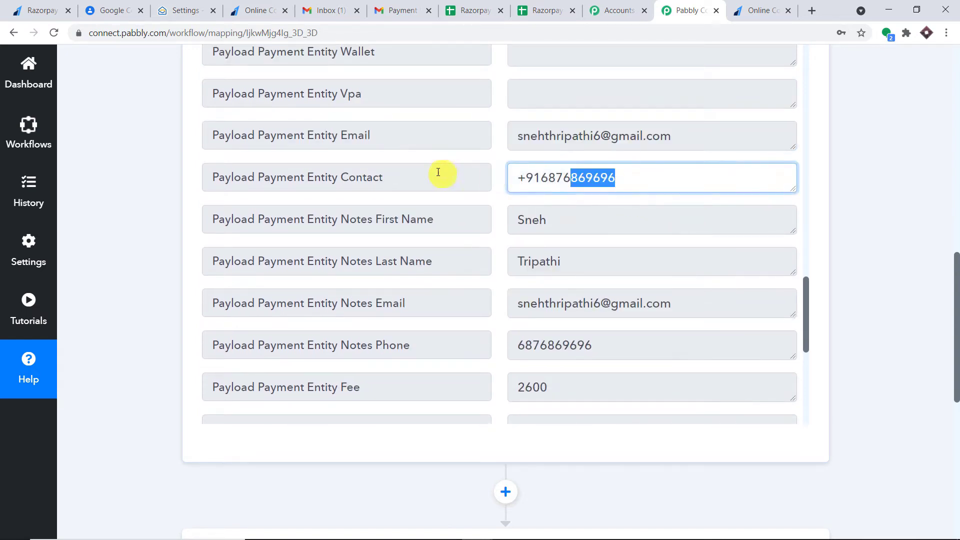
scroll(575, 182, "down", 1)
left_click_drag(578, 160, 458, 166)
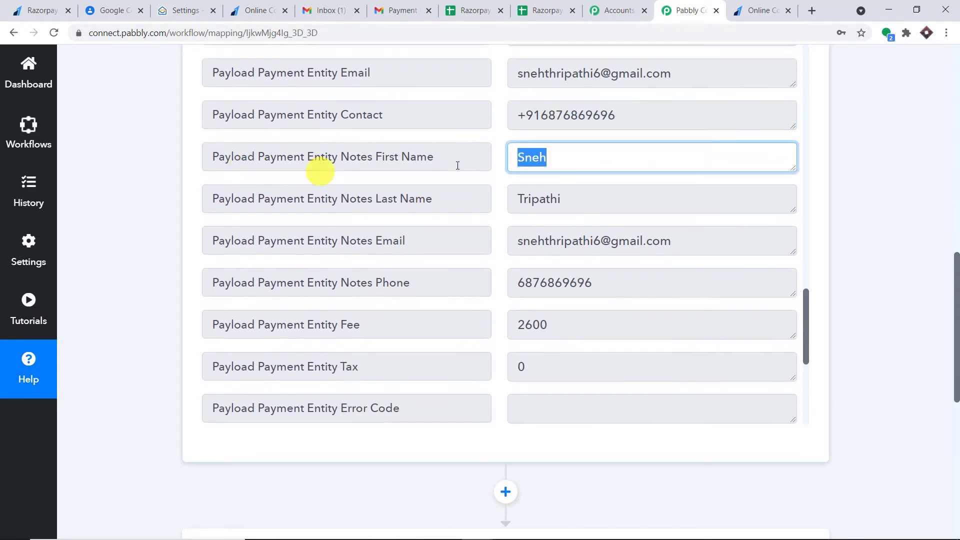
left_click_drag(567, 194, 197, 205)
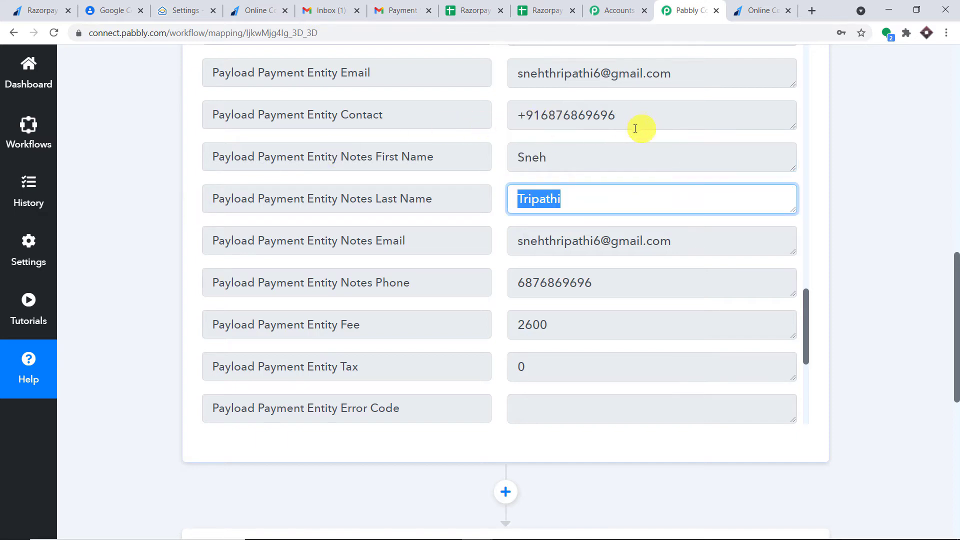
scroll(655, 165, "down", 1)
scroll(675, 180, "down", 2)
scroll(696, 195, "down", 2)
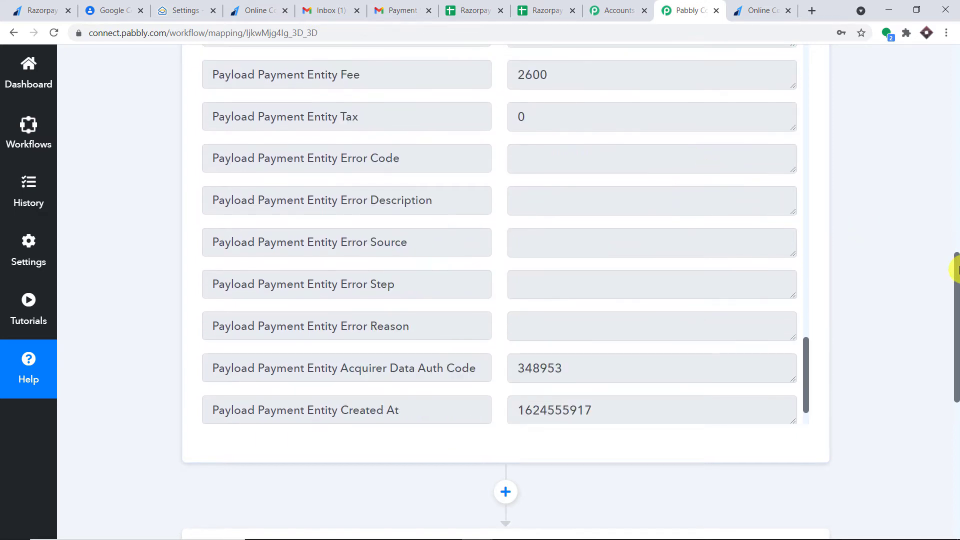
left_click_drag(954, 268, 956, 407)
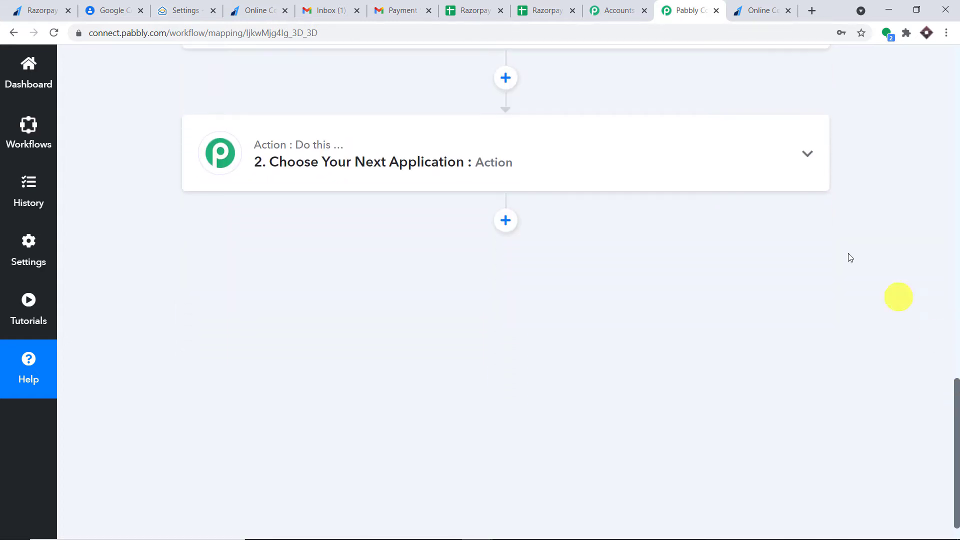
left_click(363, 150)
scroll(435, 172, "down", 1)
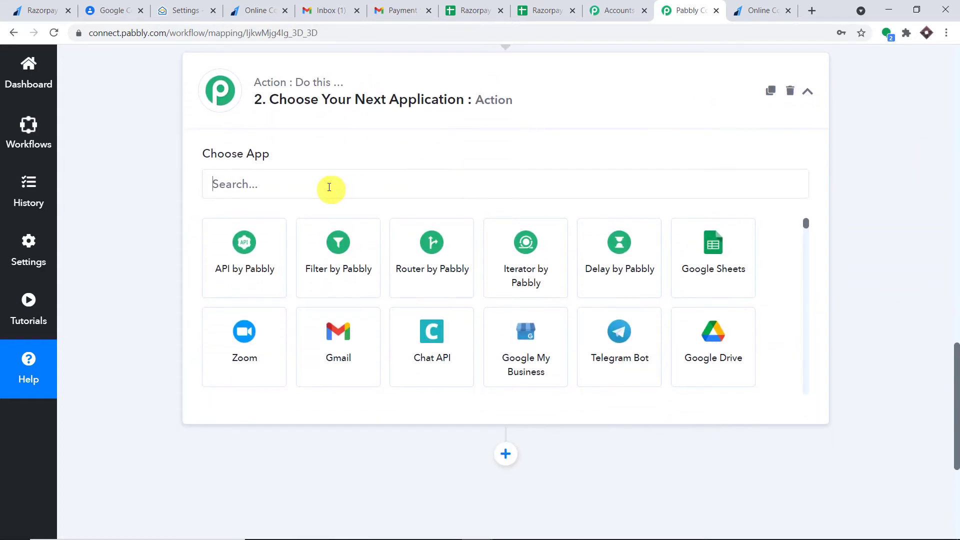
left_click(259, 264)
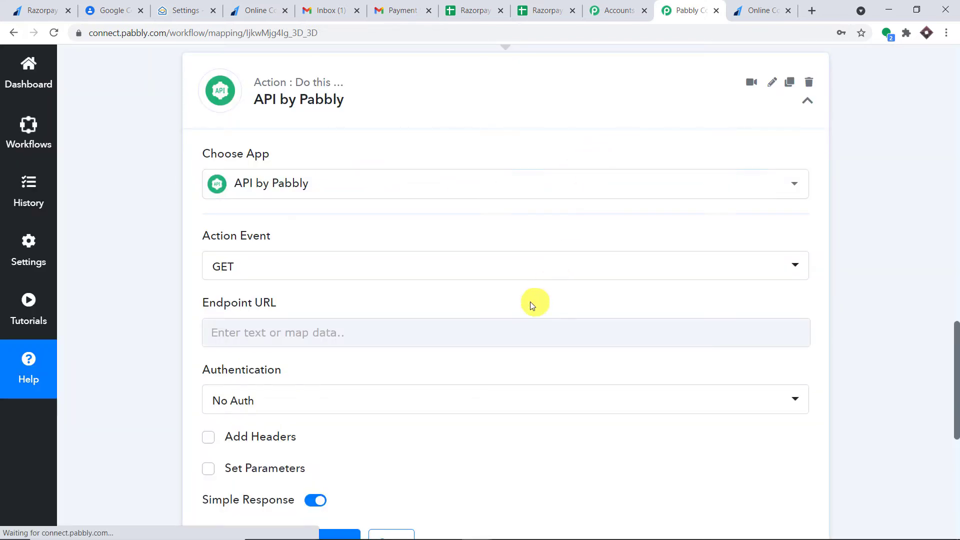
scroll(530, 302, "down", 1)
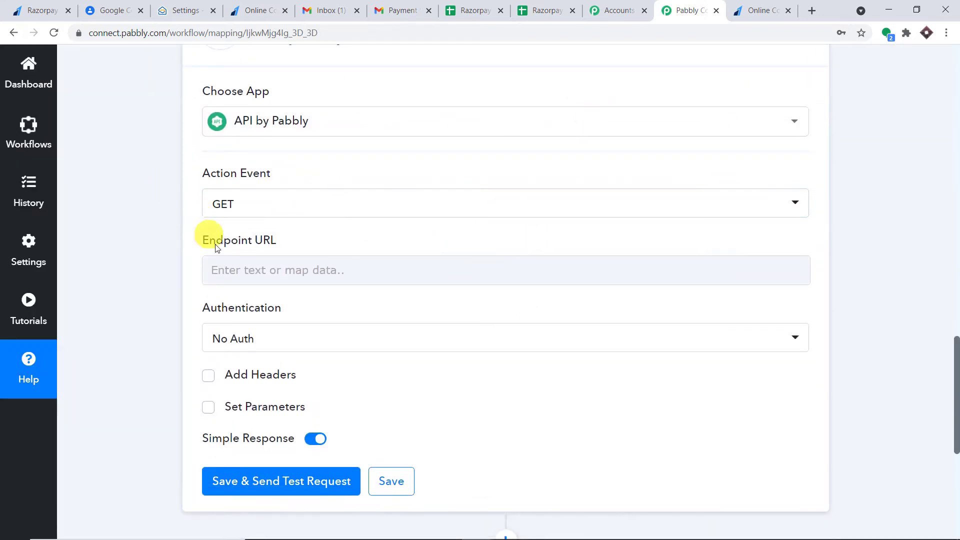
left_click(243, 269)
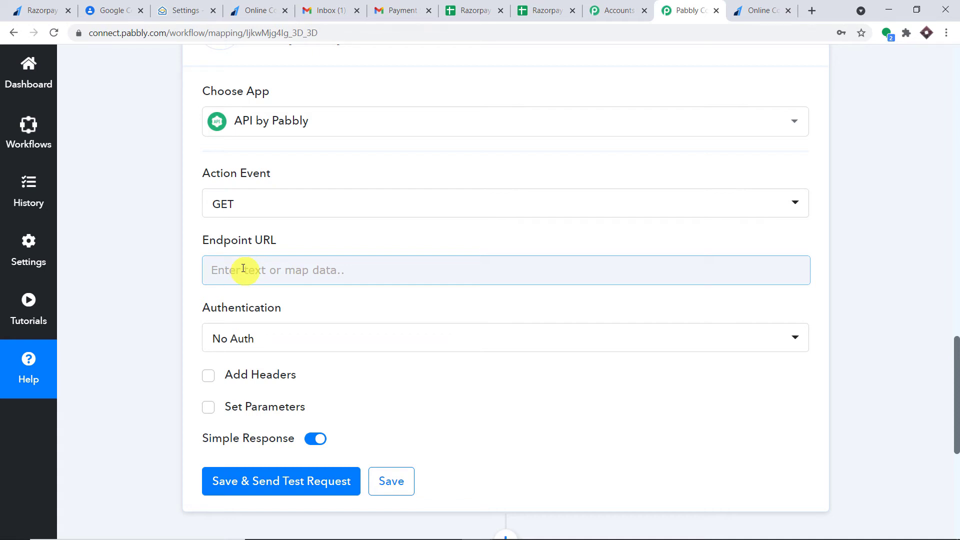
type("https://forms.pabbly.com/api/trim_amount")
left_click(534, 243)
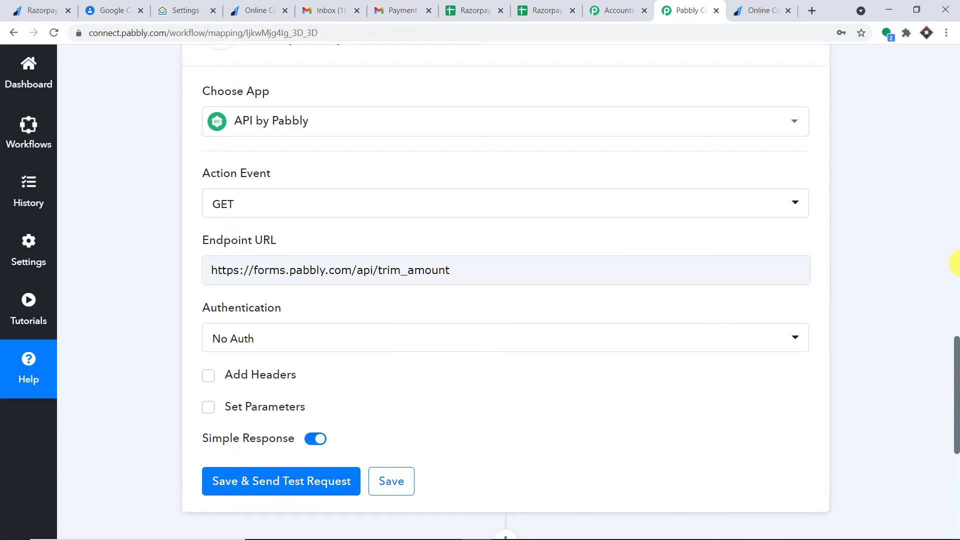
left_click(956, 235)
scroll(832, 263, "up", 3)
scroll(643, 317, "up", 4)
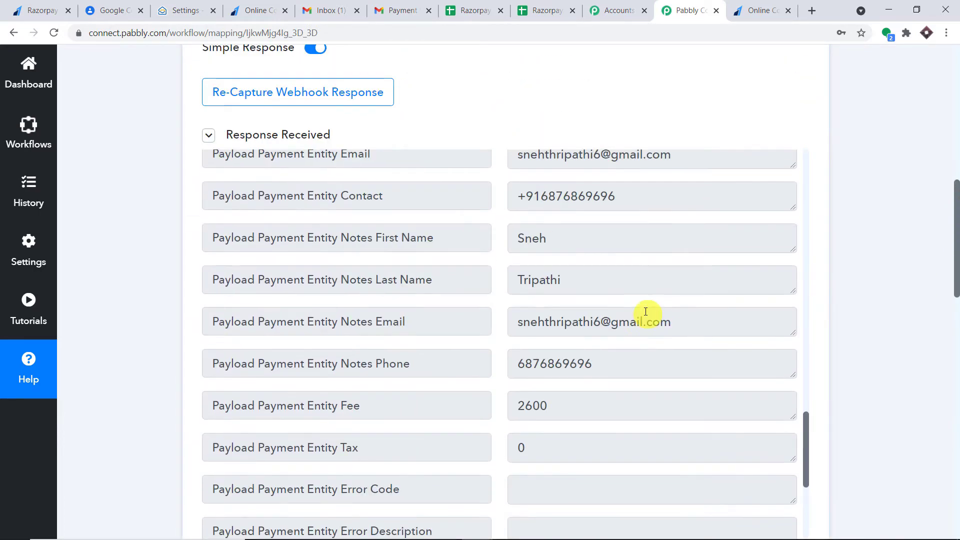
scroll(643, 317, "up", 4)
scroll(609, 301, "up", 2)
scroll(610, 301, "up", 4)
scroll(594, 299, "up", 4)
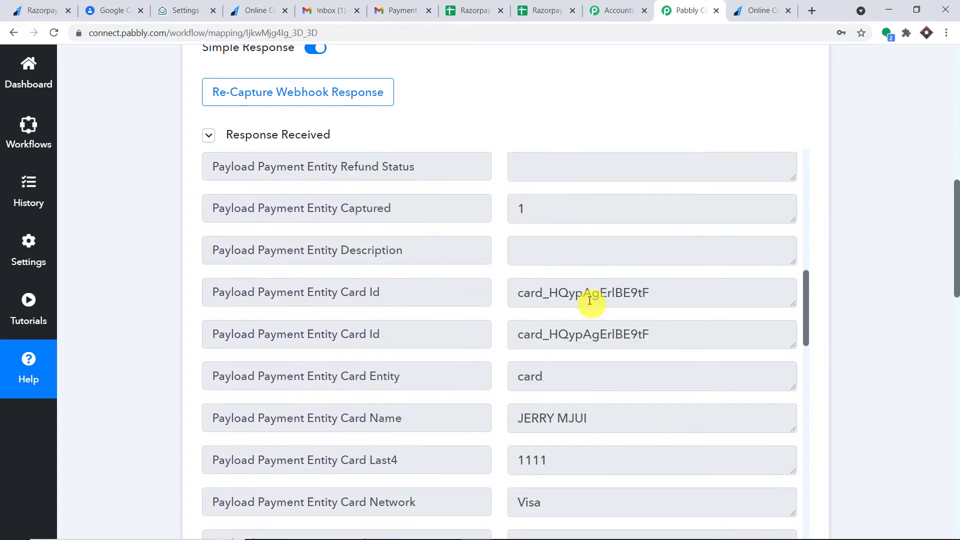
scroll(592, 300, "up", 3)
scroll(590, 300, "up", 5)
scroll(590, 300, "up", 2)
left_click_drag(575, 328, 499, 328)
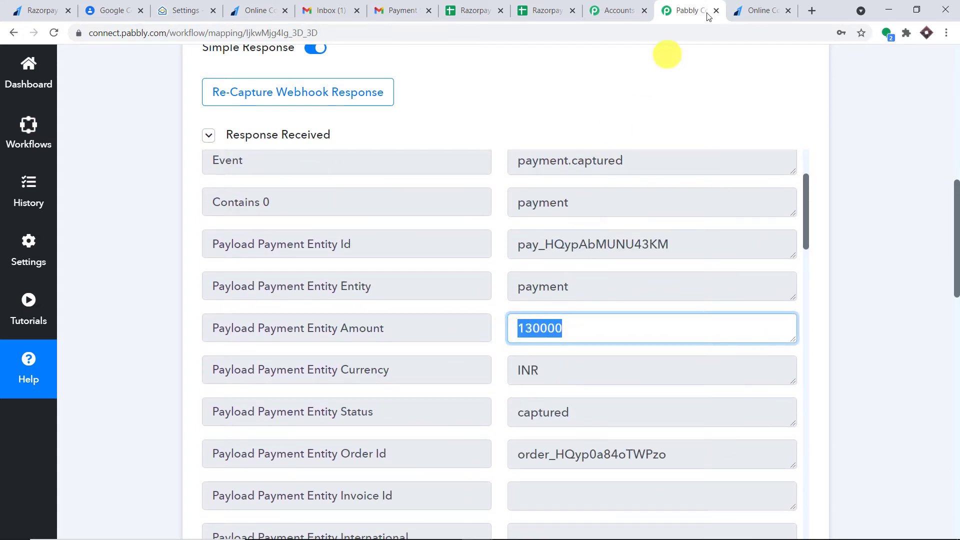
left_click(753, 11)
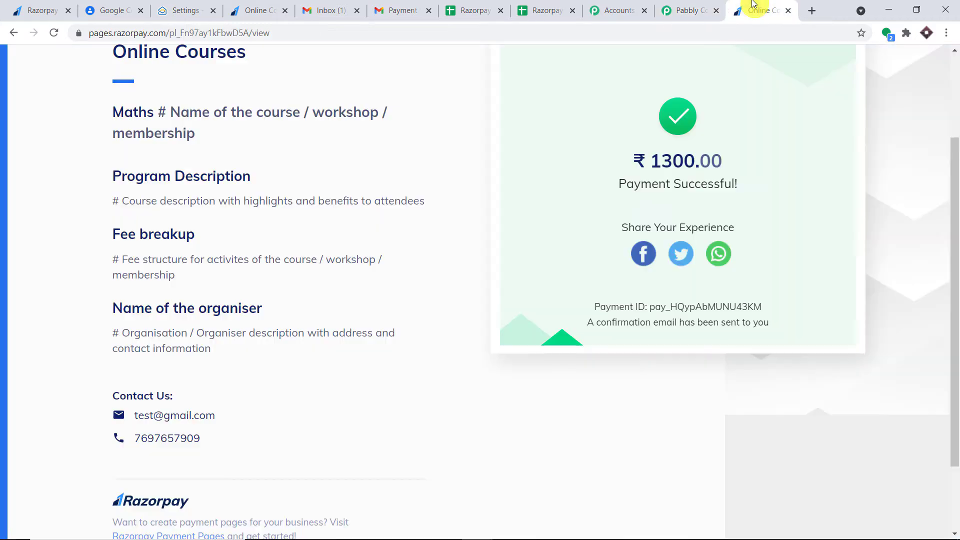
left_click(690, 11)
left_click(551, 328)
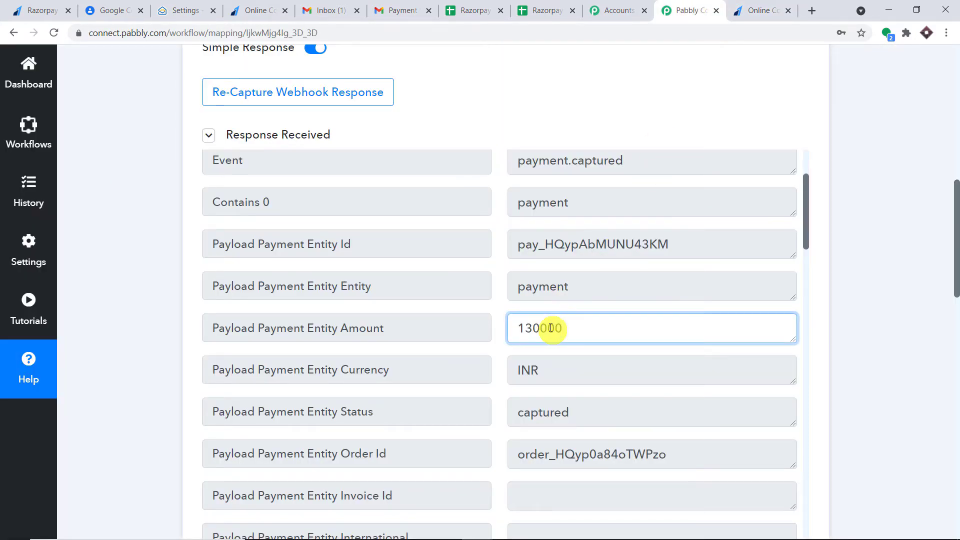
left_click_drag(554, 328, 587, 325)
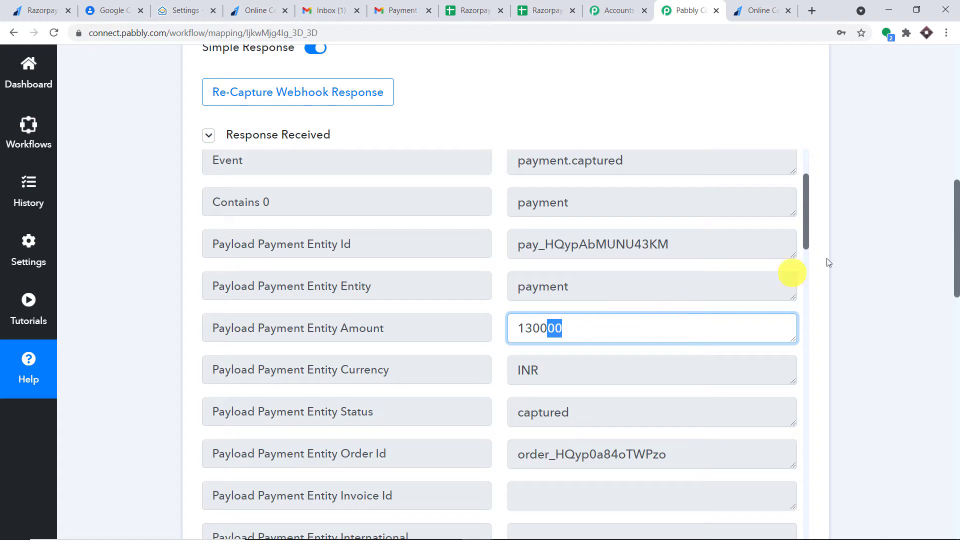
scroll(955, 280, "down", 2)
left_click_drag(956, 280, 956, 395)
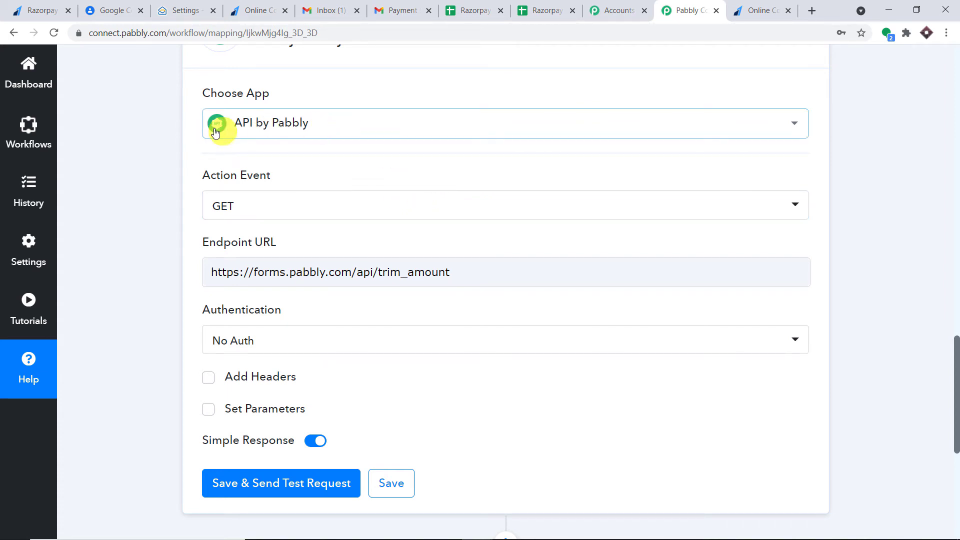
- Add an API parameter labelled amount, mapped to the Razorpay Payment Entity Amount (130000)
scroll(223, 150, "down", 1)
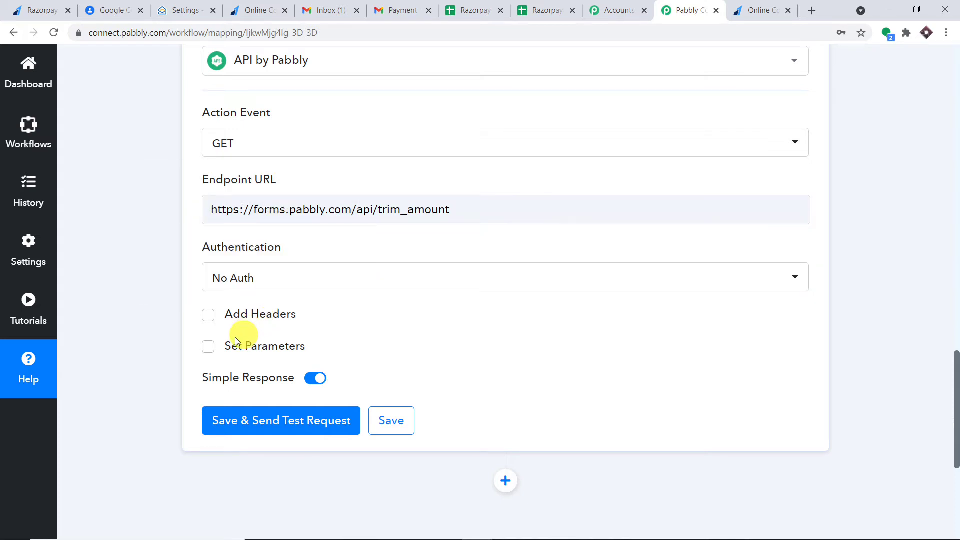
mouse_move(208, 409)
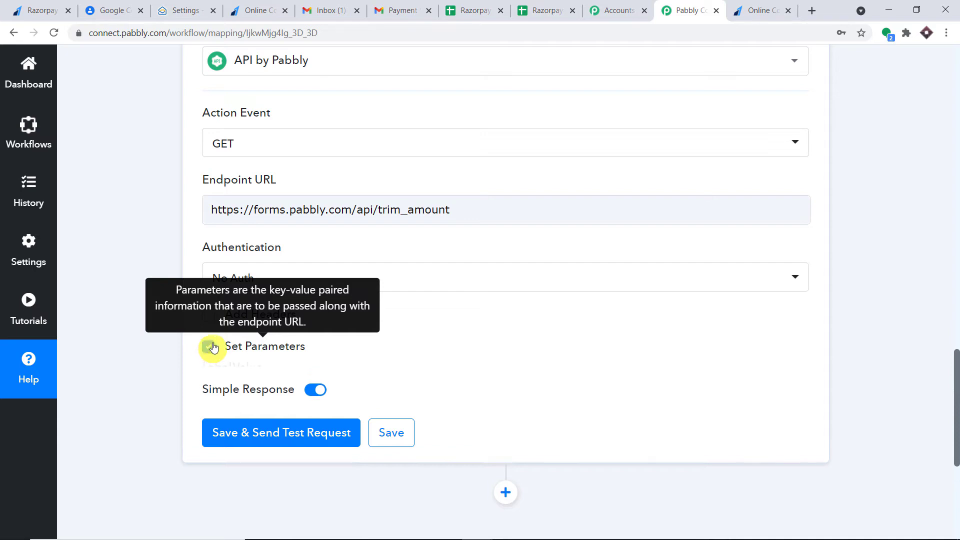
left_click(208, 352)
left_click(230, 395)
type("amount")
left_click(236, 426)
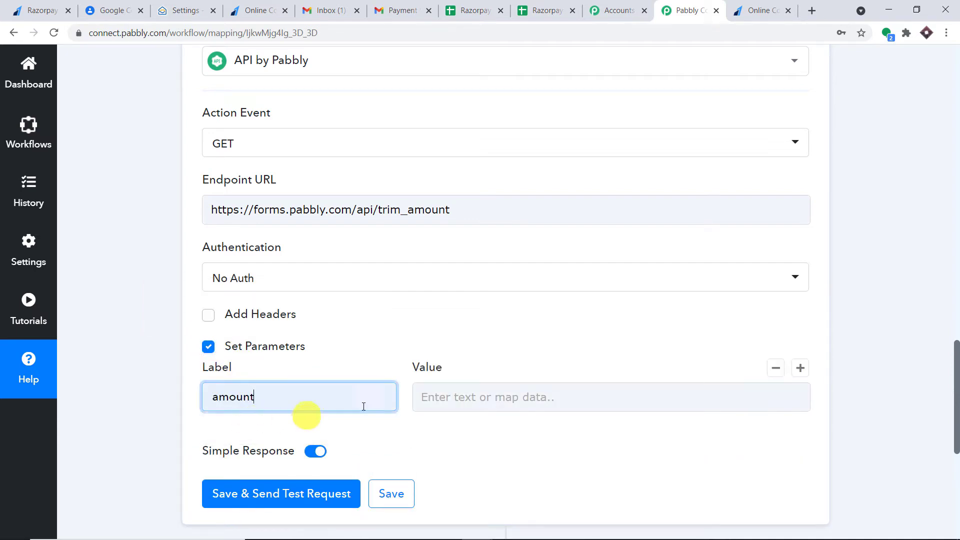
left_click(482, 399)
scroll(470, 390, "down", 2)
scroll(471, 385, "down", 1)
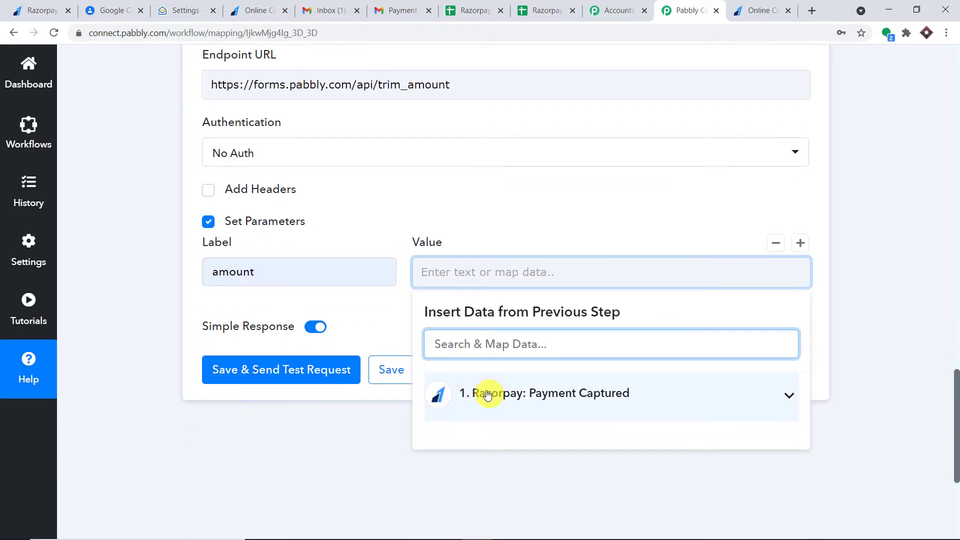
left_click(489, 392)
scroll(600, 395, "down", 5)
scroll(630, 405, "down", 1)
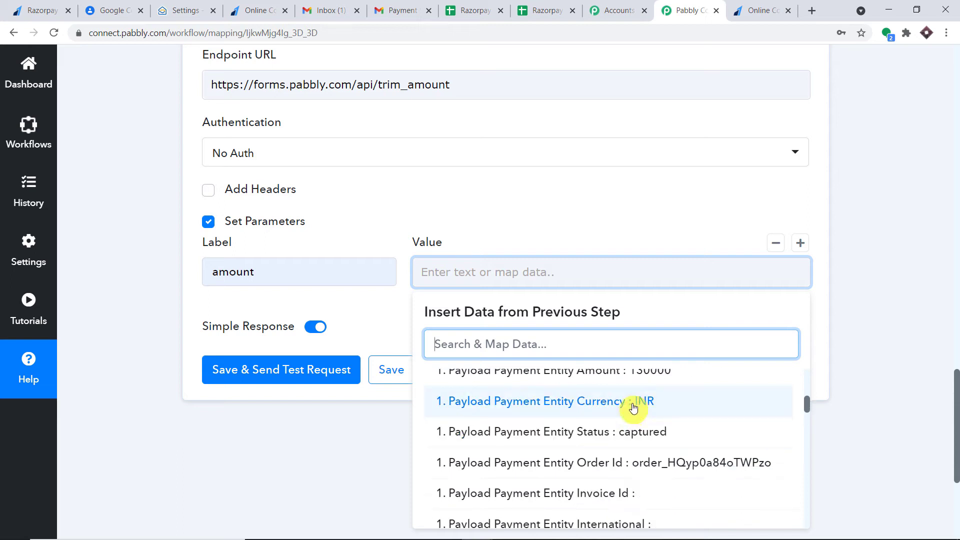
left_click(649, 370)
left_click(869, 215)
- Save the API step, send a test request, and check the returned Amount 1300
scroll(550, 230, "down", 2)
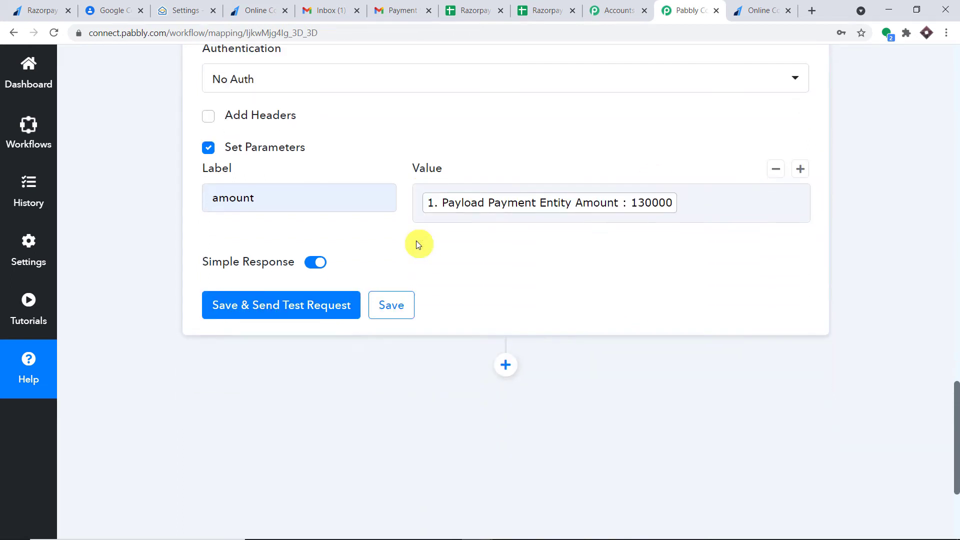
scroll(420, 242, "down", 2)
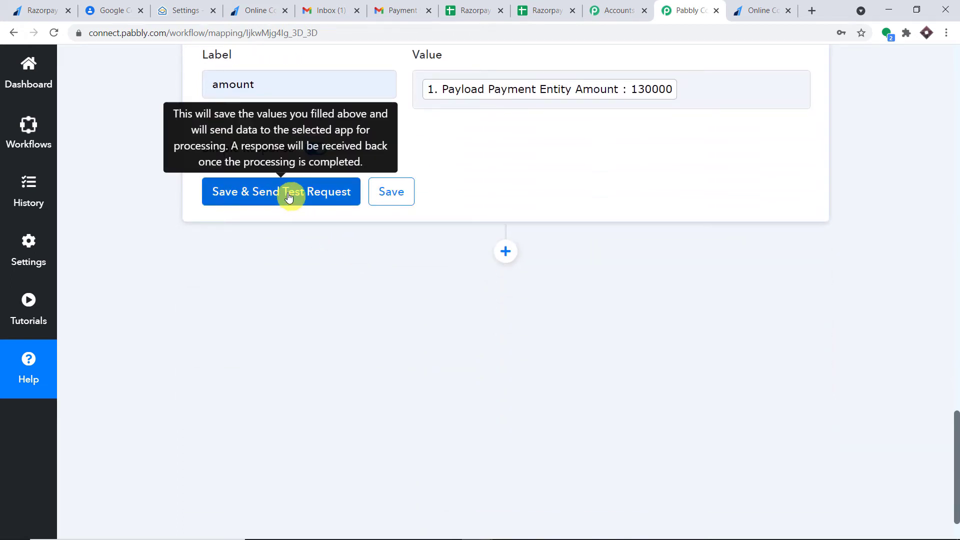
left_click(289, 196)
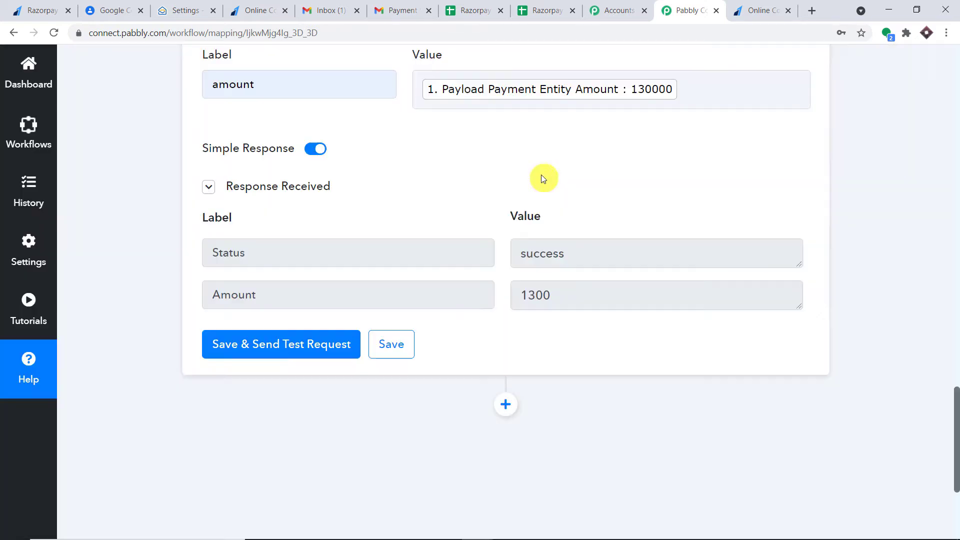
scroll(580, 230, "down", 1)
double_click(573, 231)
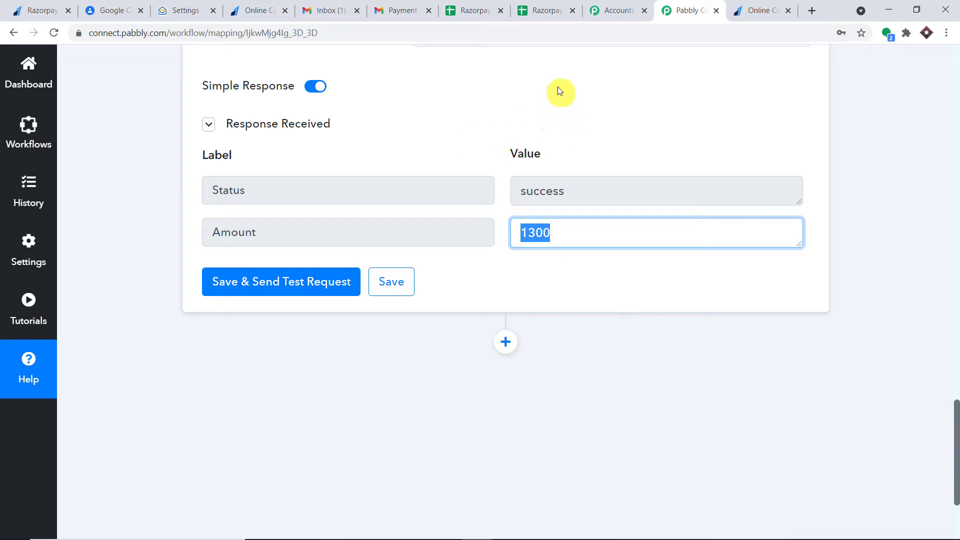
- Add a Google Sheets action step with the Add New Row event and begin connecting an account
left_click(506, 341)
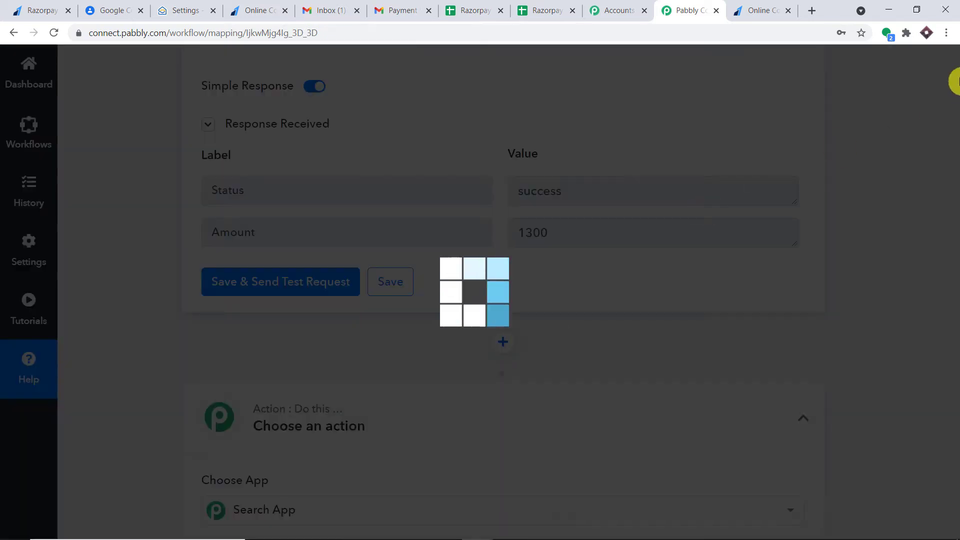
scroll(882, 103, "down", 1)
scroll(882, 103, "down", 3)
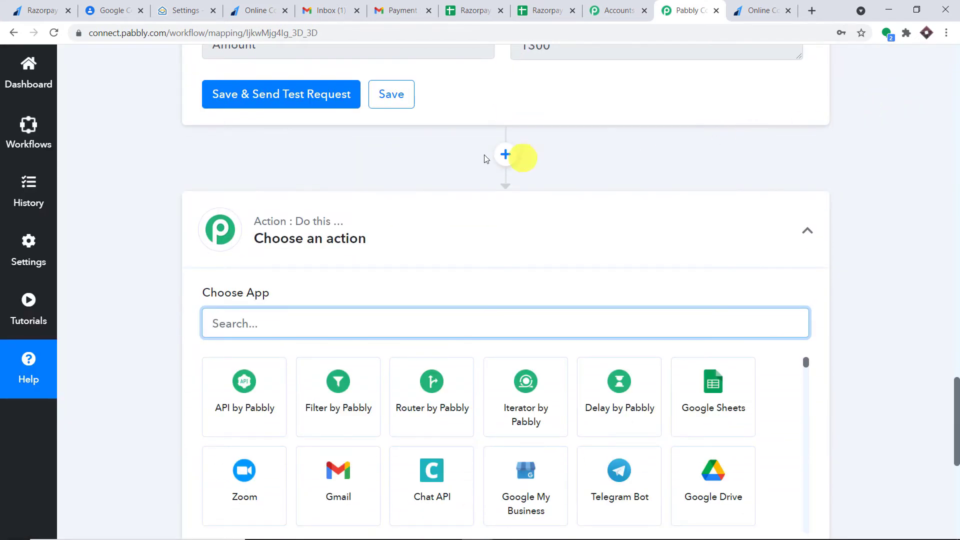
scroll(511, 260, "down", 2)
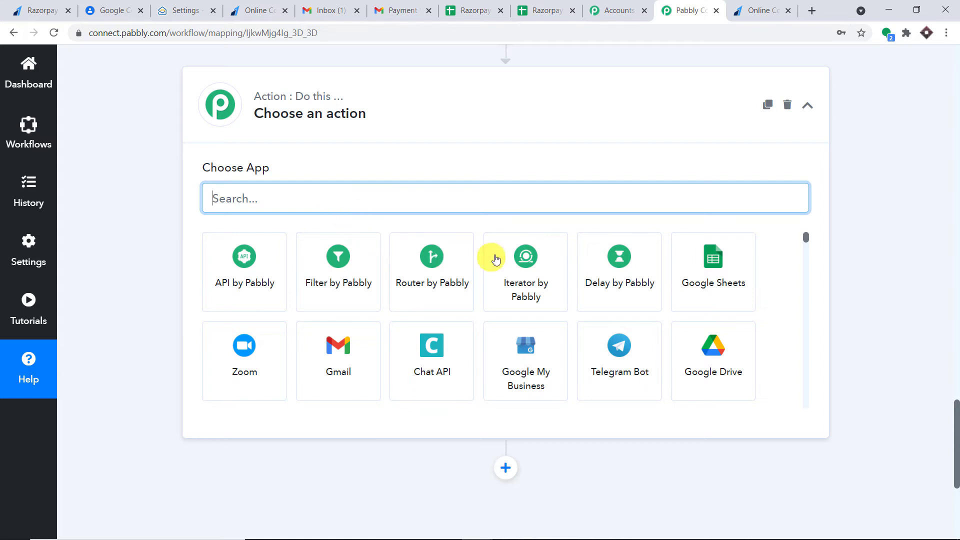
left_click(706, 275)
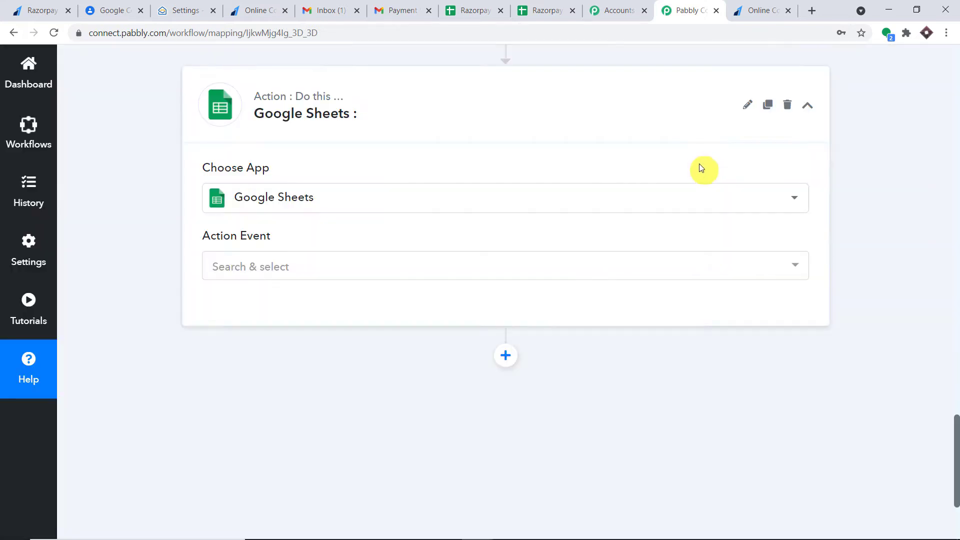
left_click(323, 276)
left_click(299, 334)
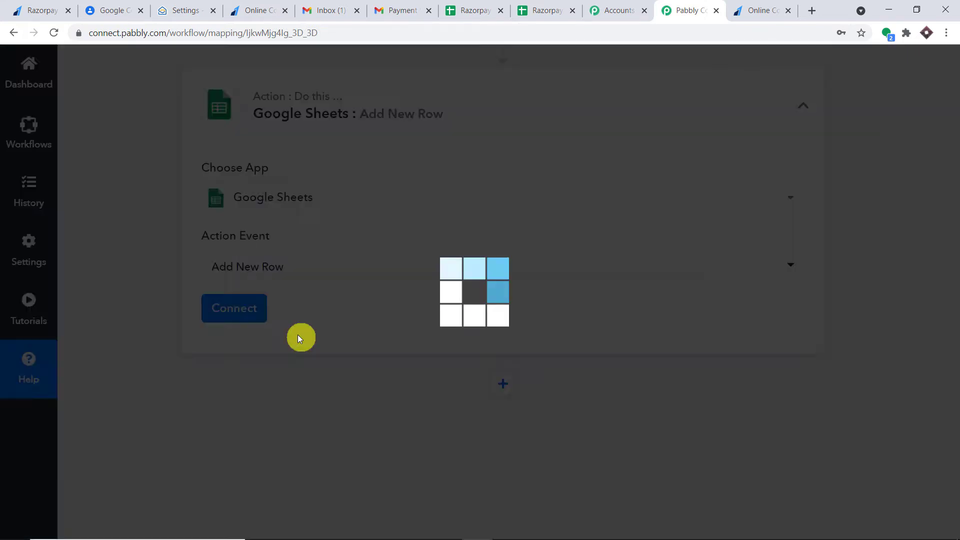
left_click(243, 310)
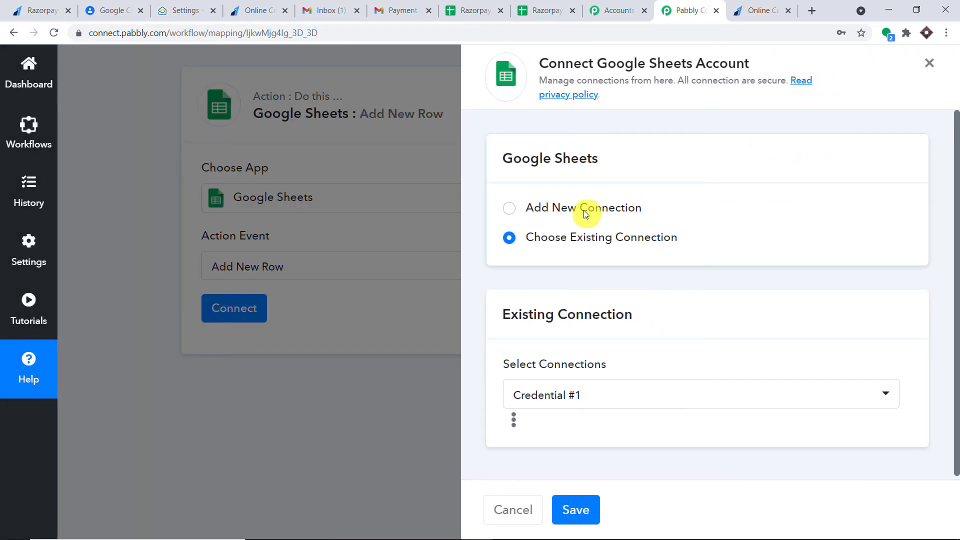
- Authorize a new Google Sheets connection with the Google account, allowing spreadsheet access
left_click(583, 210)
left_click(575, 373)
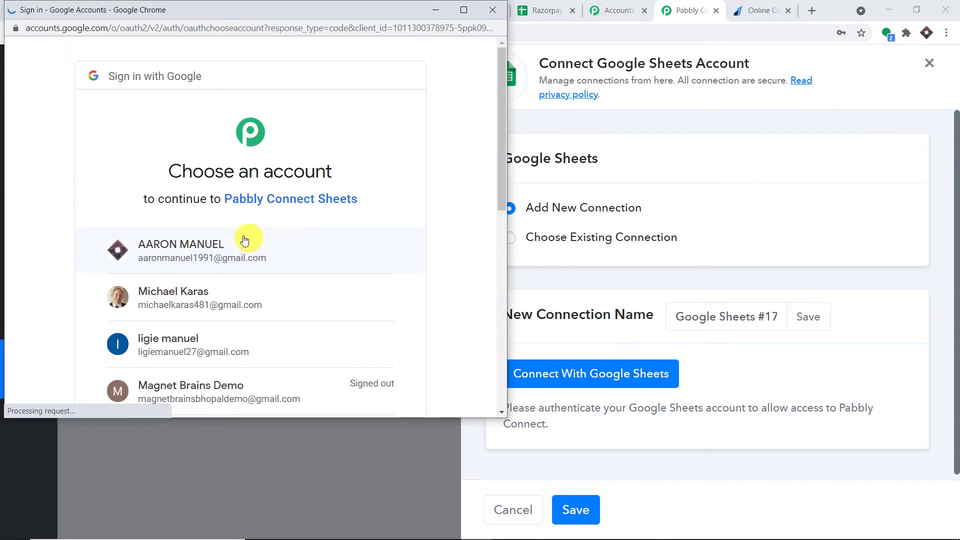
scroll(317, 235, "down", 3)
scroll(315, 245, "down", 2)
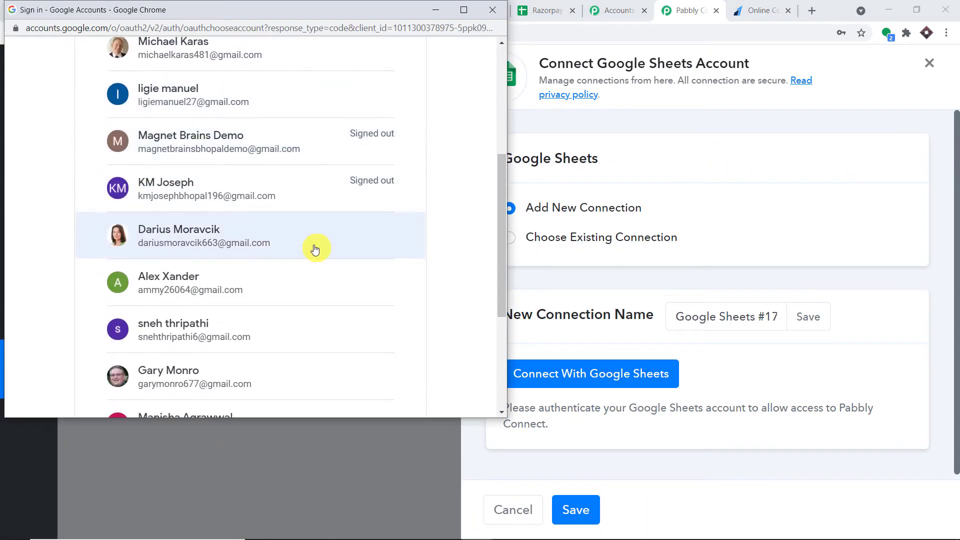
scroll(315, 247, "up", 5)
left_click_drag(300, 19, 725, 67)
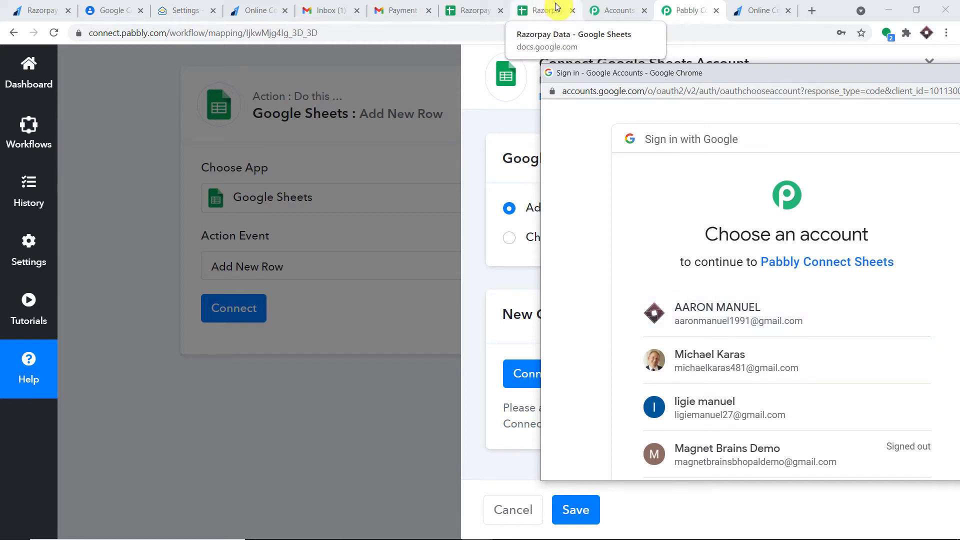
left_click(688, 315)
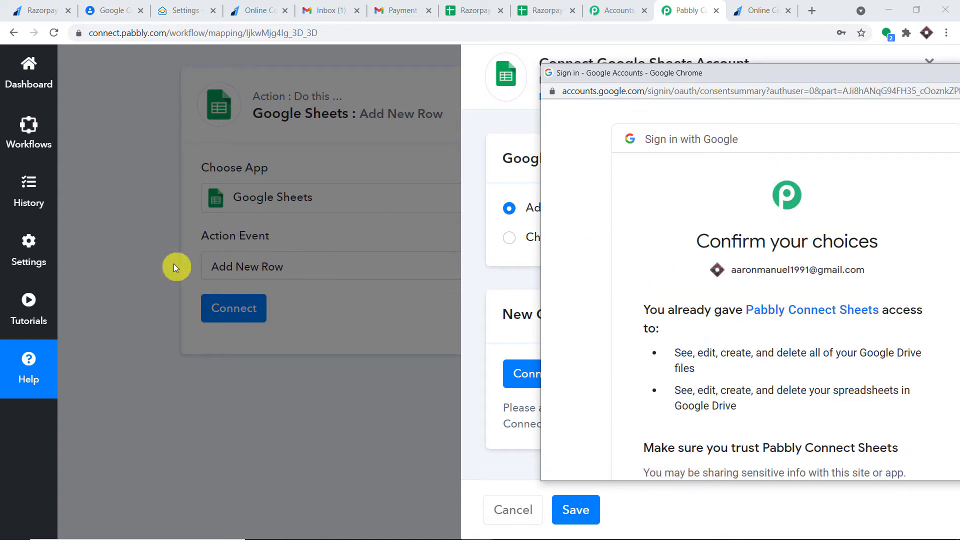
left_click_drag(728, 77, 516, 31)
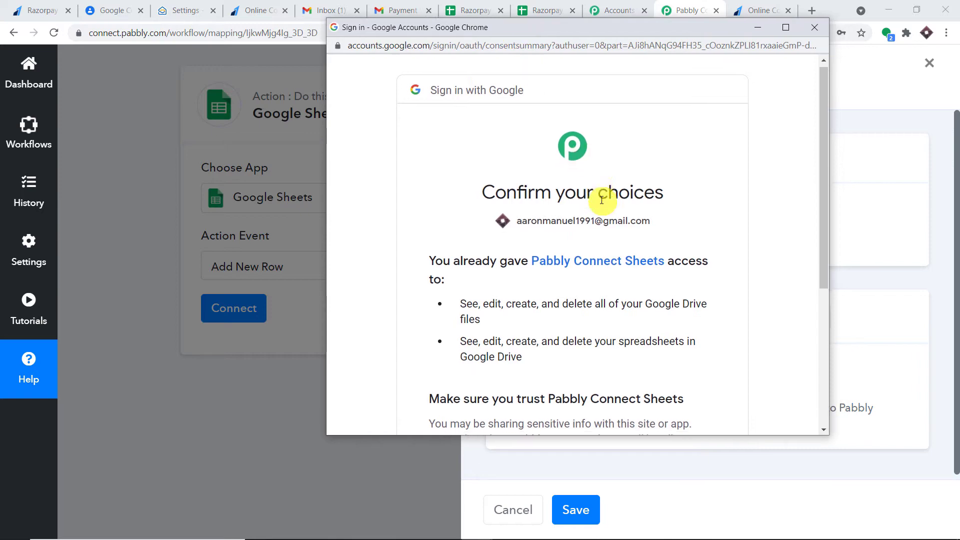
scroll(607, 197, "down", 5)
left_click(689, 326)
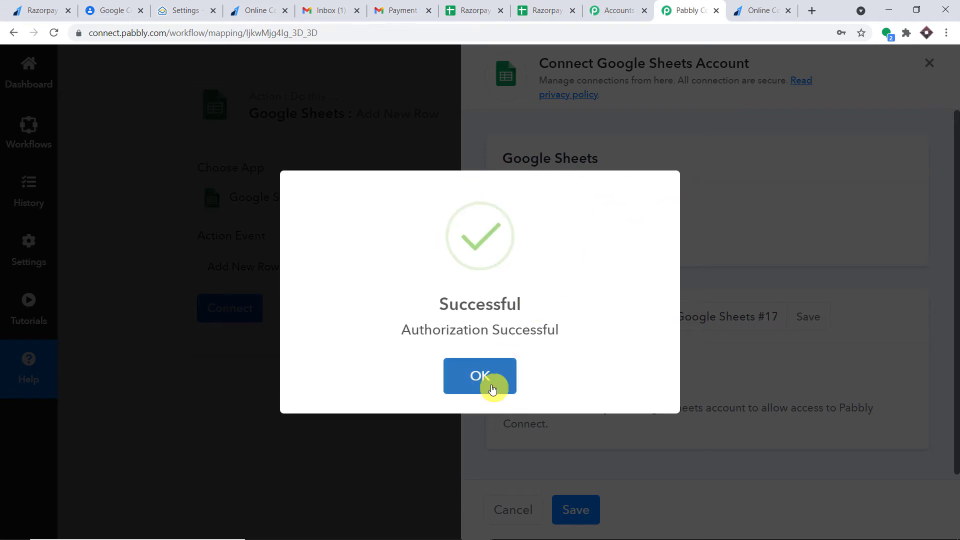
left_click(480, 376)
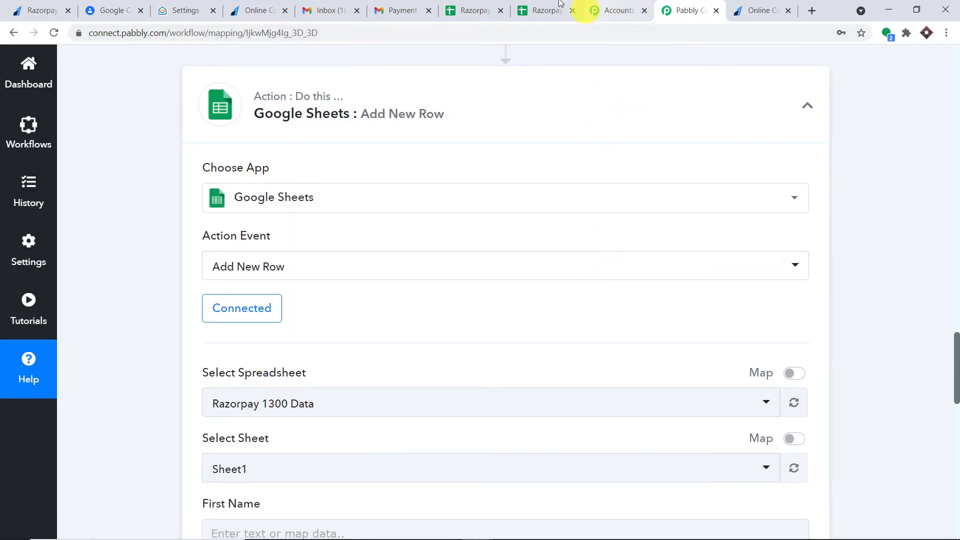
- Review the Razorpay Data sheet's row 2 headers, First Name through Payment ID, against Razorpay 1300 Data
left_click(554, 5)
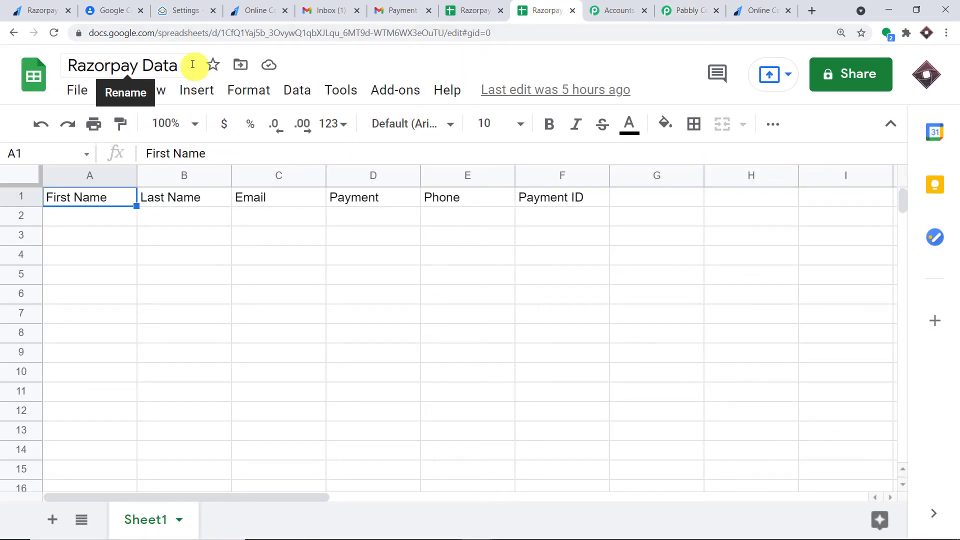
left_click(101, 221)
left_click(188, 217)
left_click(289, 220)
left_click(414, 223)
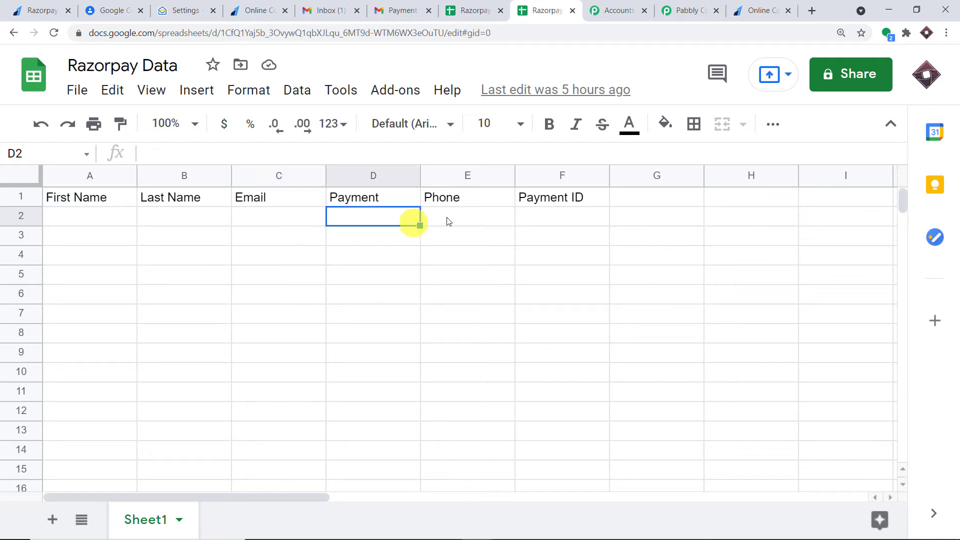
left_click(449, 221)
left_click(567, 222)
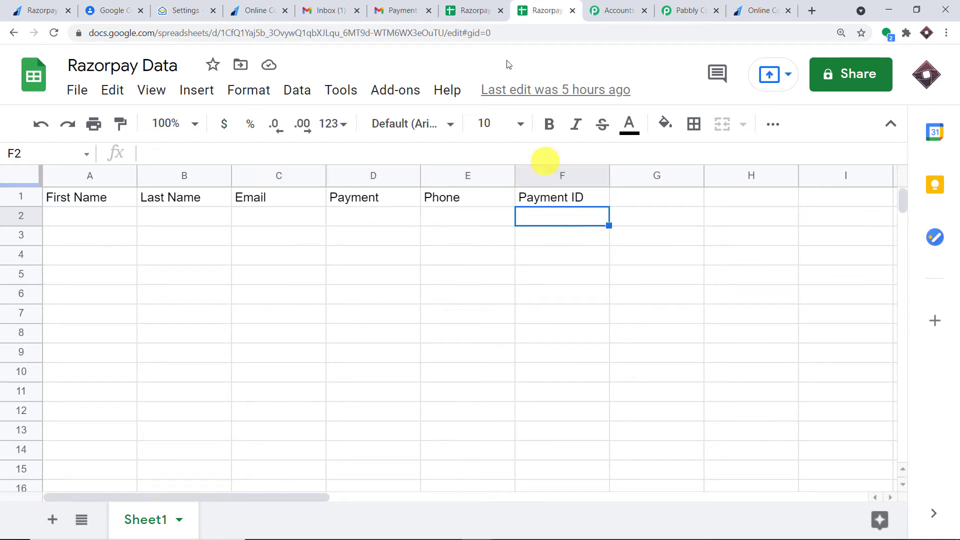
left_click(481, 10)
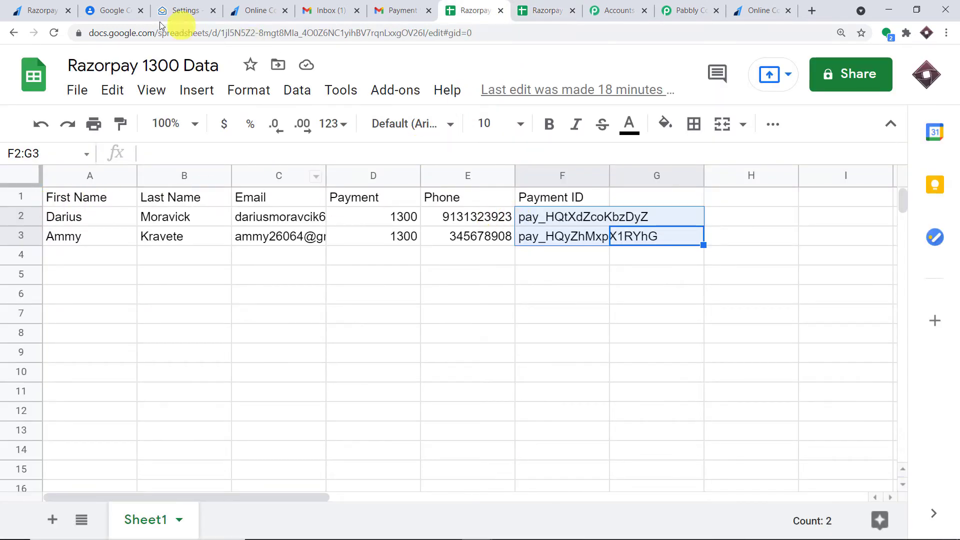
left_click(533, 8)
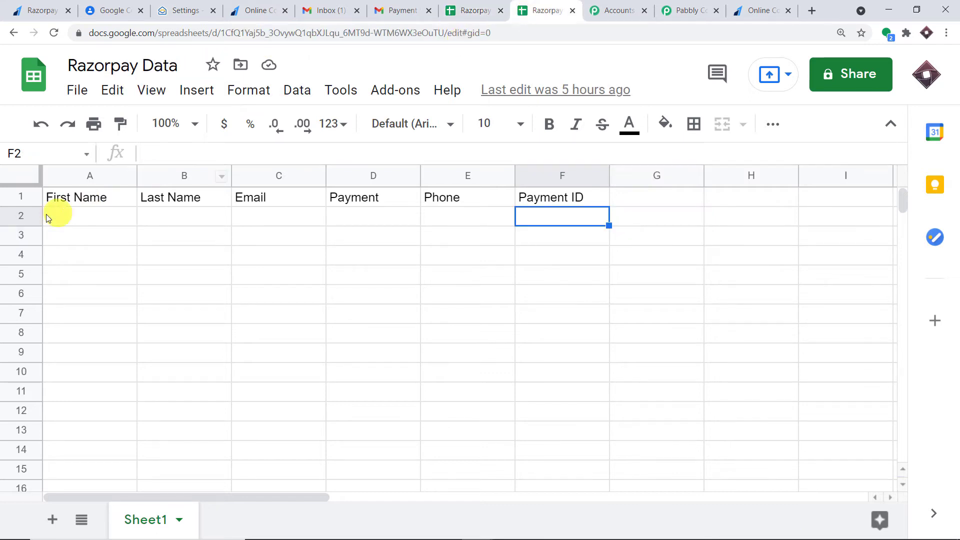
left_click(675, 9)
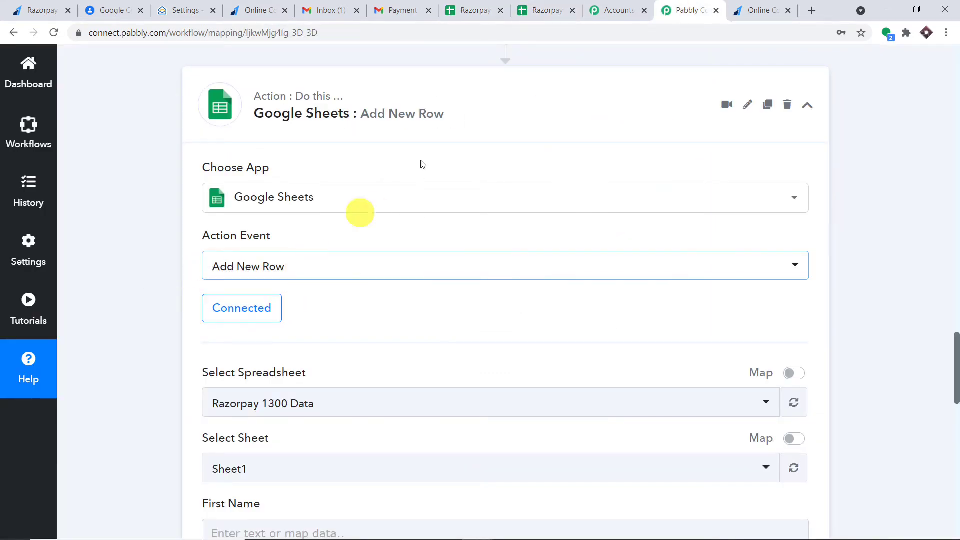
- Revisit the empty Razorpay Data sheet and select its header range A2:F2
left_click(532, 10)
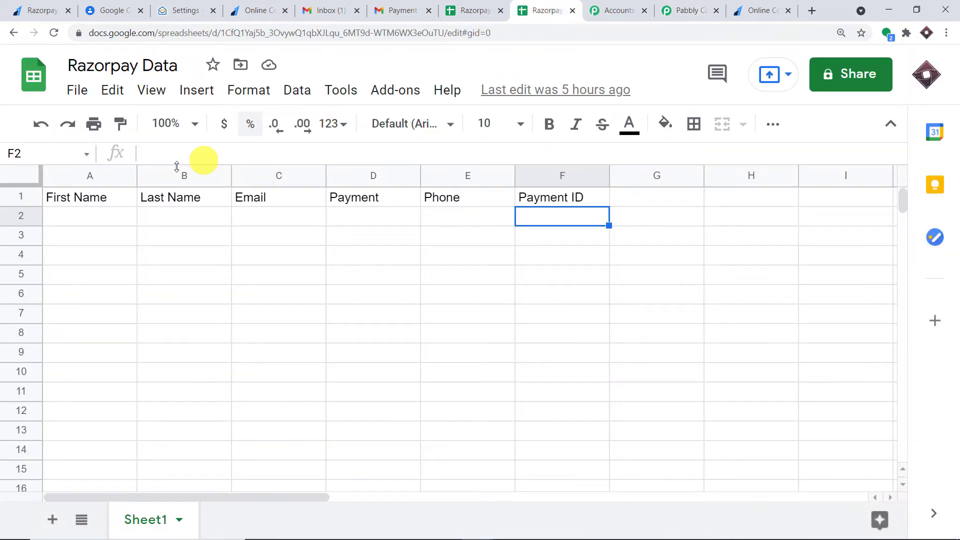
left_click(96, 224)
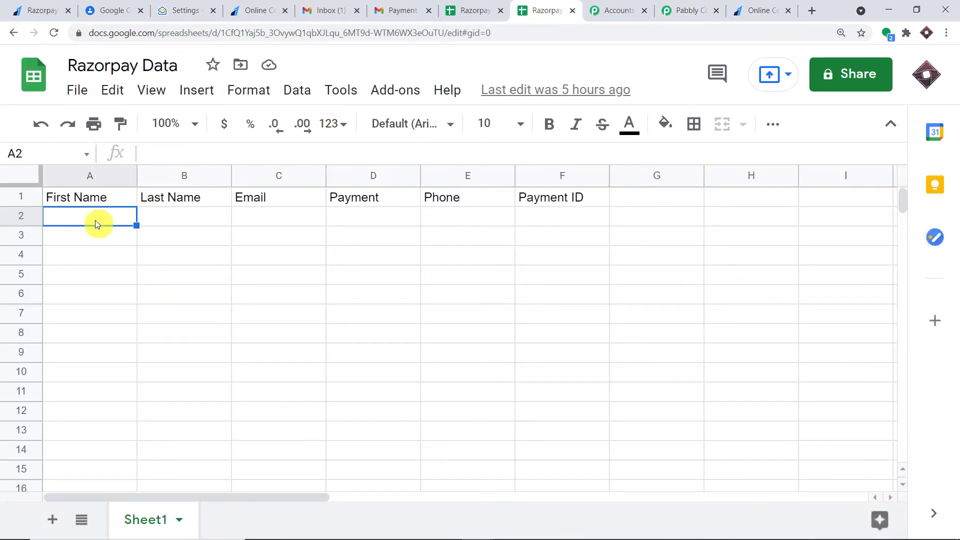
left_click(181, 218)
left_click(268, 212)
left_click(372, 215)
left_click(466, 210)
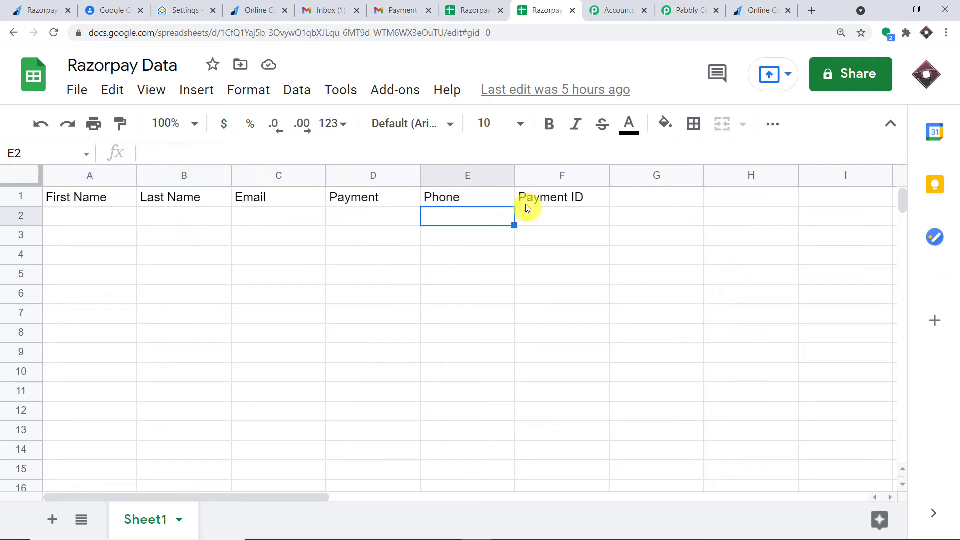
left_click(558, 213)
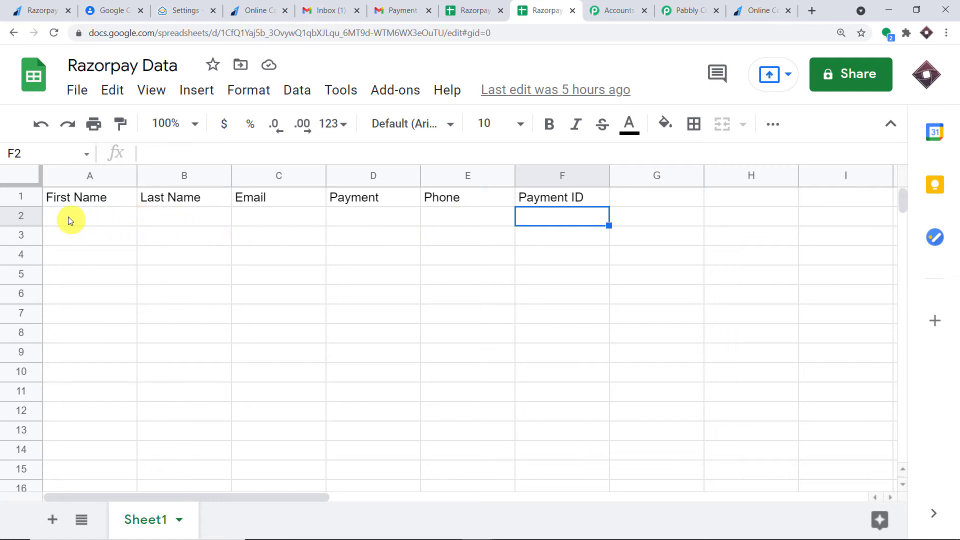
left_click_drag(69, 220, 566, 214)
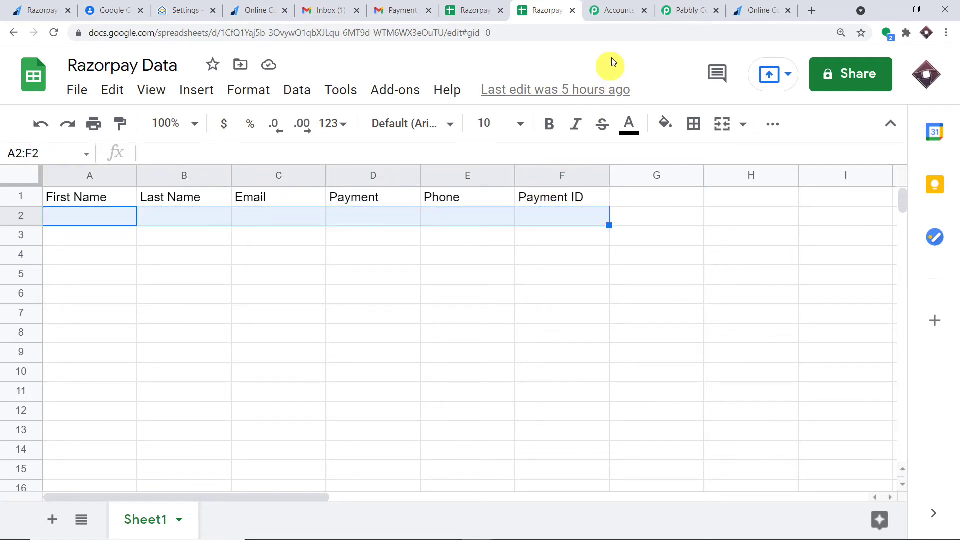
left_click(672, 9)
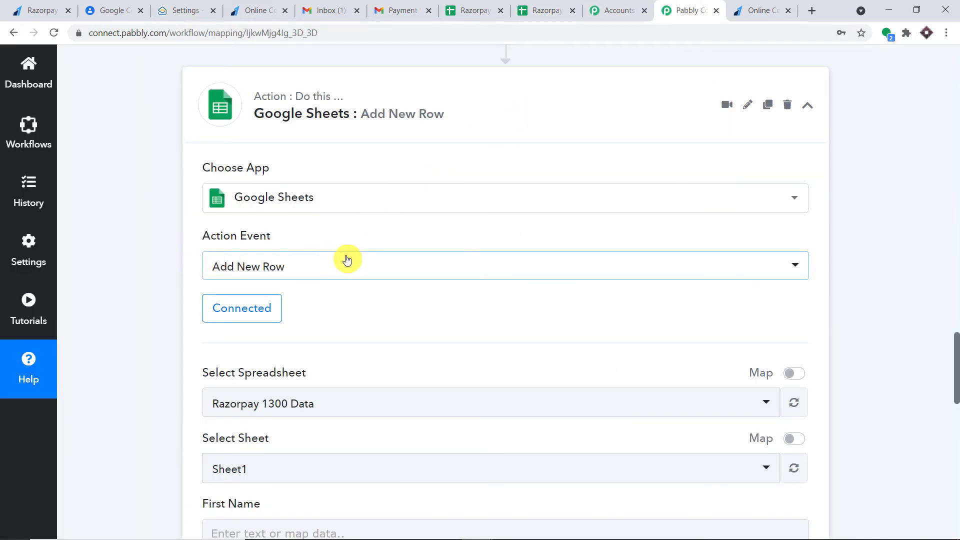
- Confirm the Razorpay Data spreadsheet's title before going back to the Google Sheets action
scroll(350, 261, "down", 3)
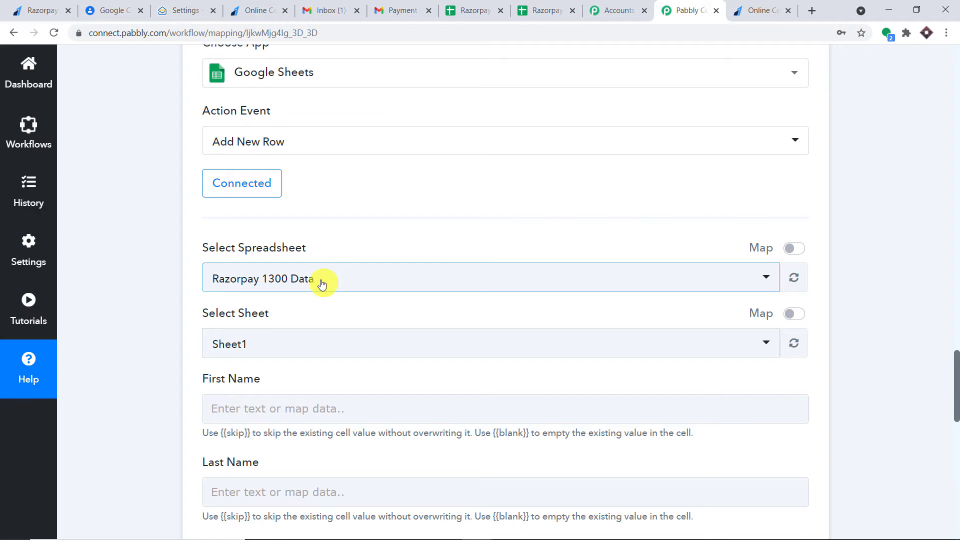
left_click(463, 10)
left_click(520, 15)
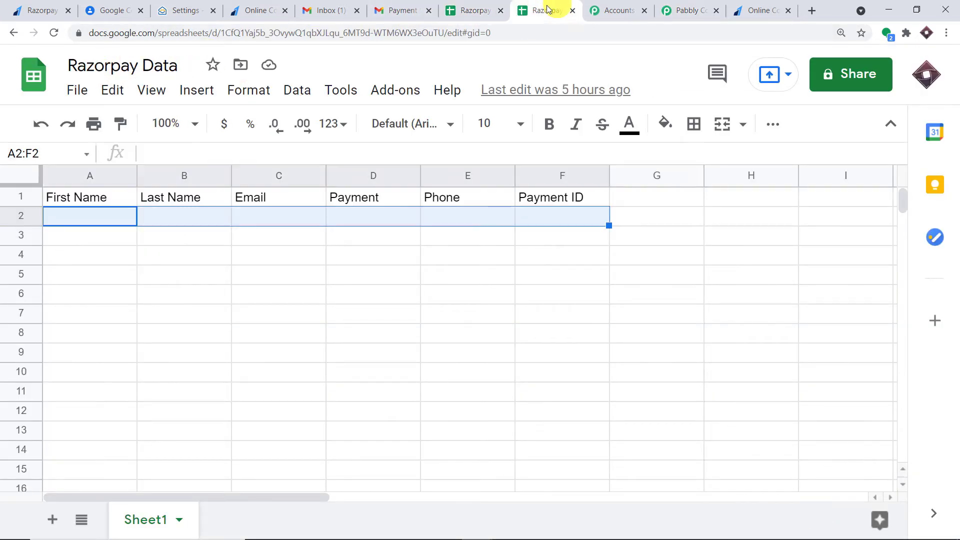
left_click(93, 63)
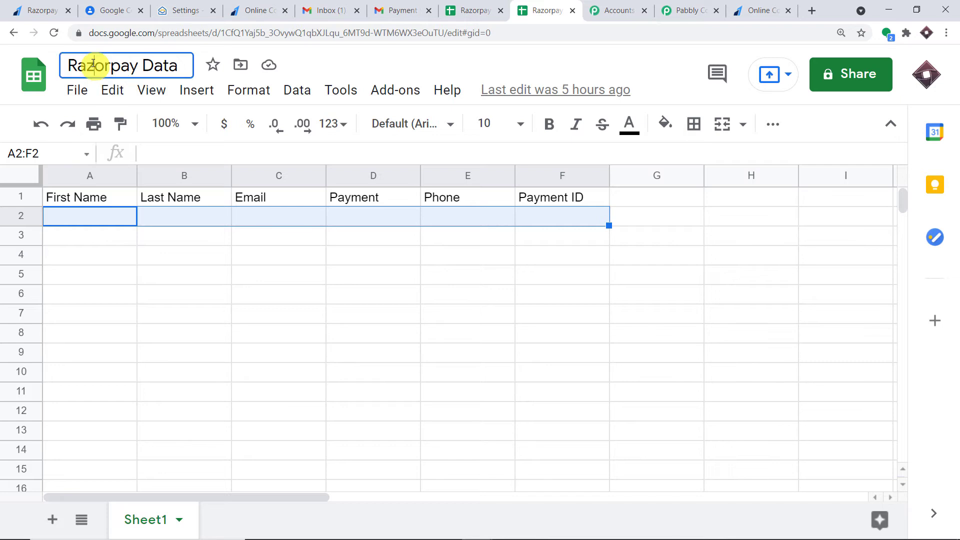
left_click(700, 10)
- Pick Razorpay Data from the spreadsheet list and check its columns in the sheet tab
left_click(291, 277)
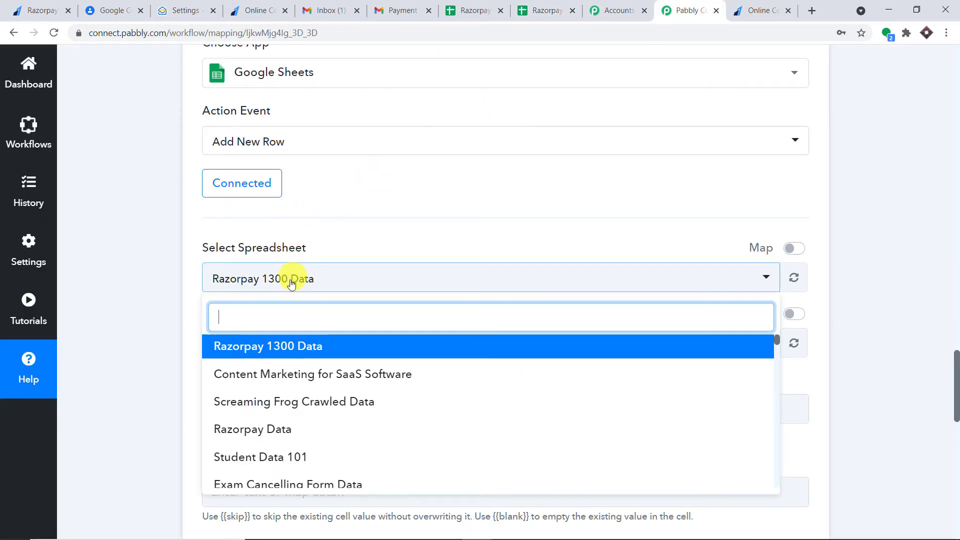
scroll(318, 398, "down", 1)
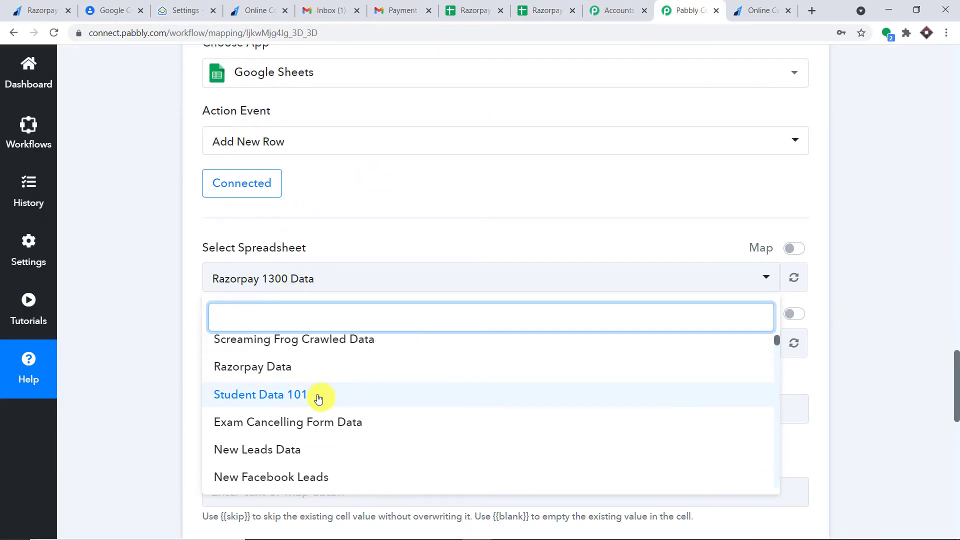
left_click(300, 367)
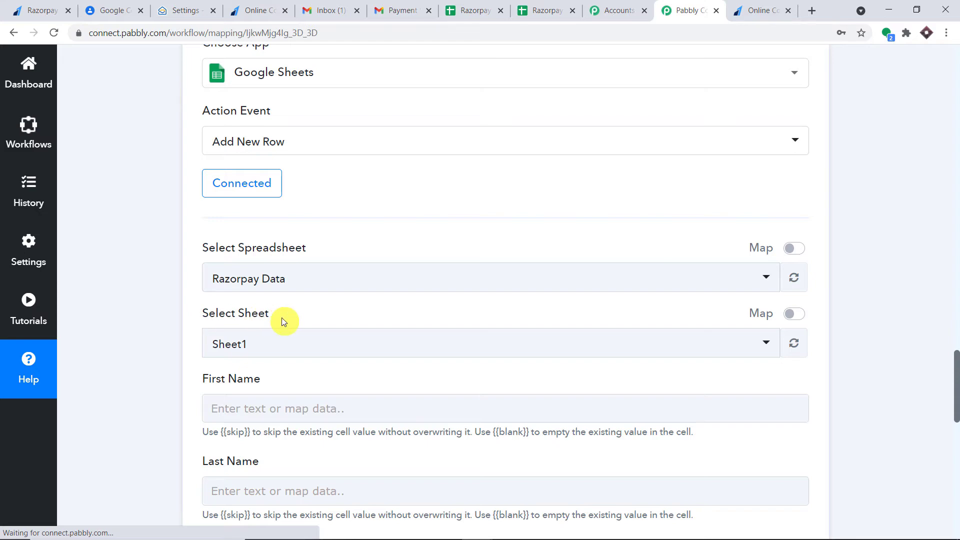
left_click(545, 10)
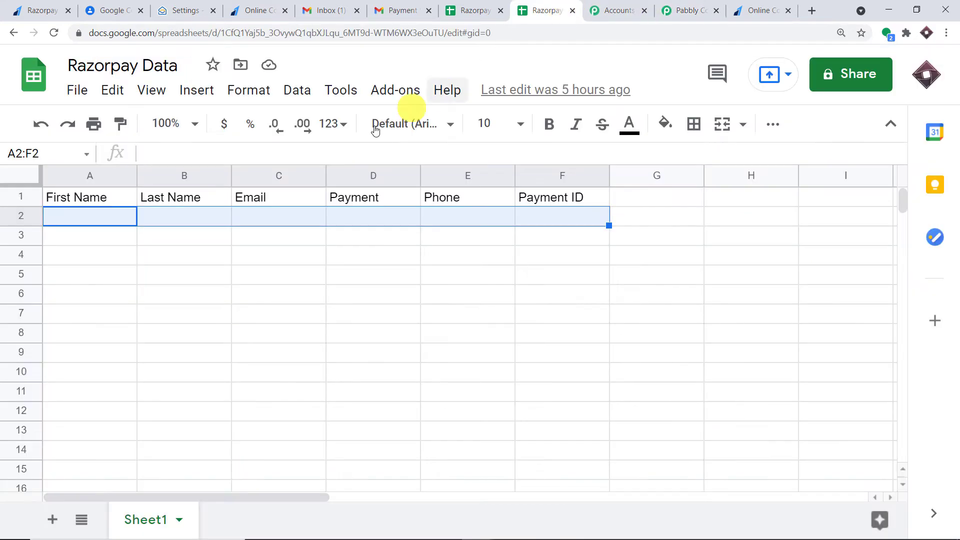
left_click(689, 10)
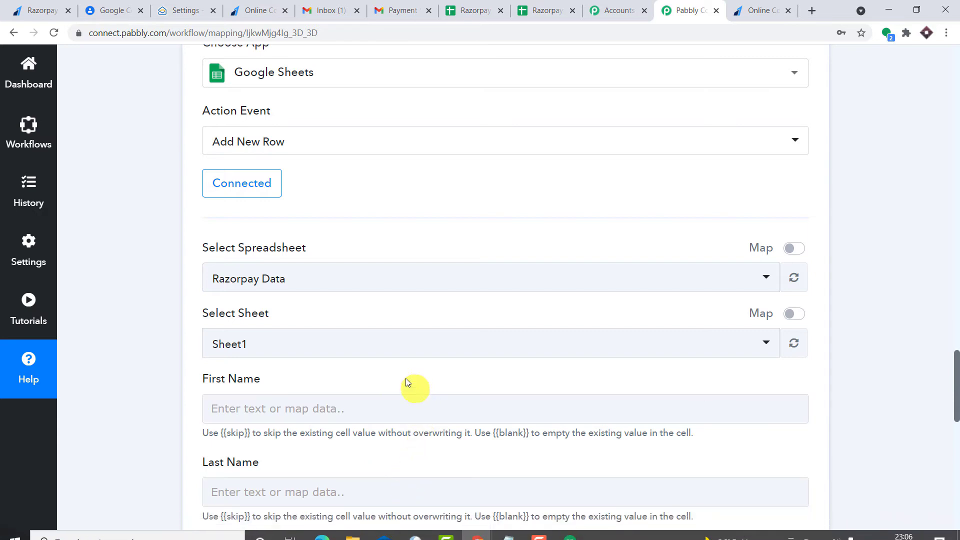
scroll(418, 303, "down", 1)
scroll(419, 297, "down", 3)
scroll(419, 270, "down", 1)
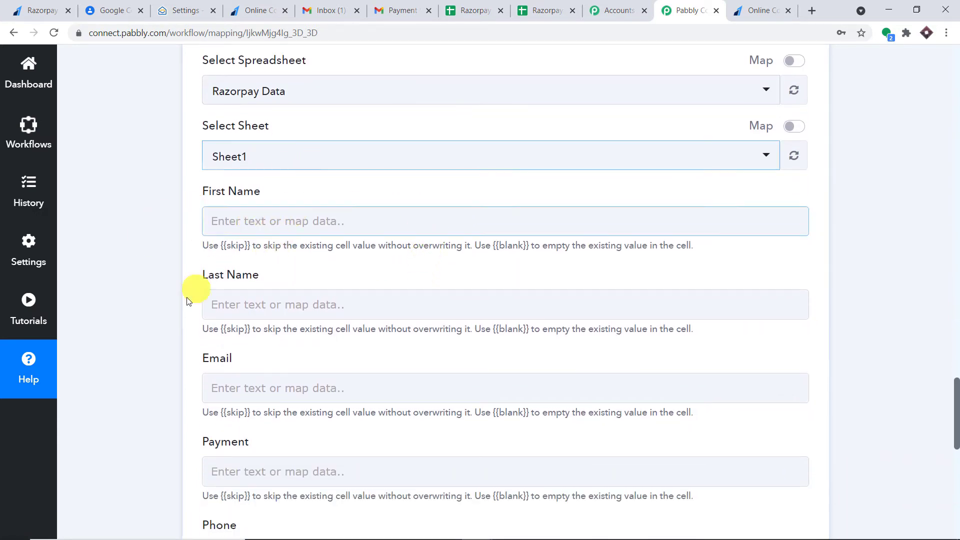
scroll(337, 242, "down", 3)
scroll(404, 168, "down", 2)
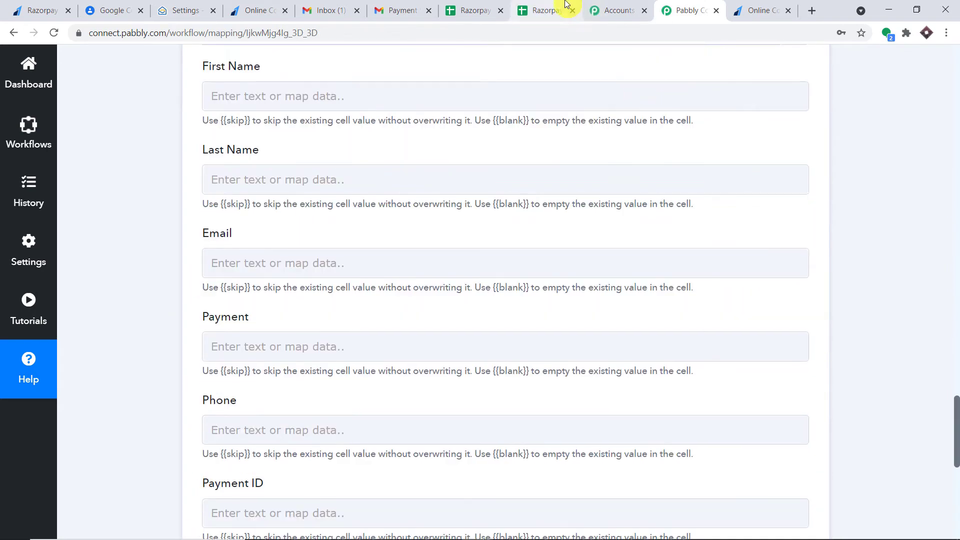
left_click(547, 10)
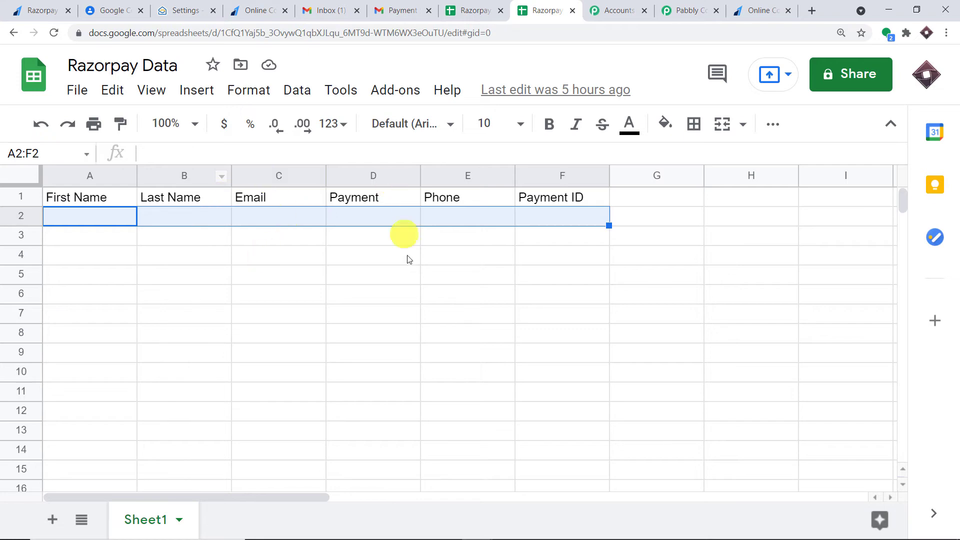
left_click(688, 11)
scroll(349, 193, "up", 3)
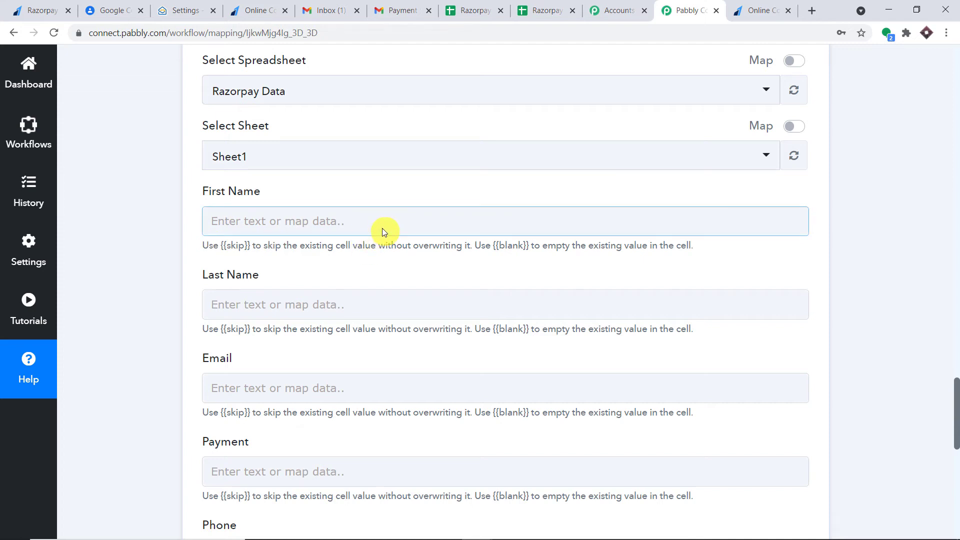
scroll(334, 444, "down", 2)
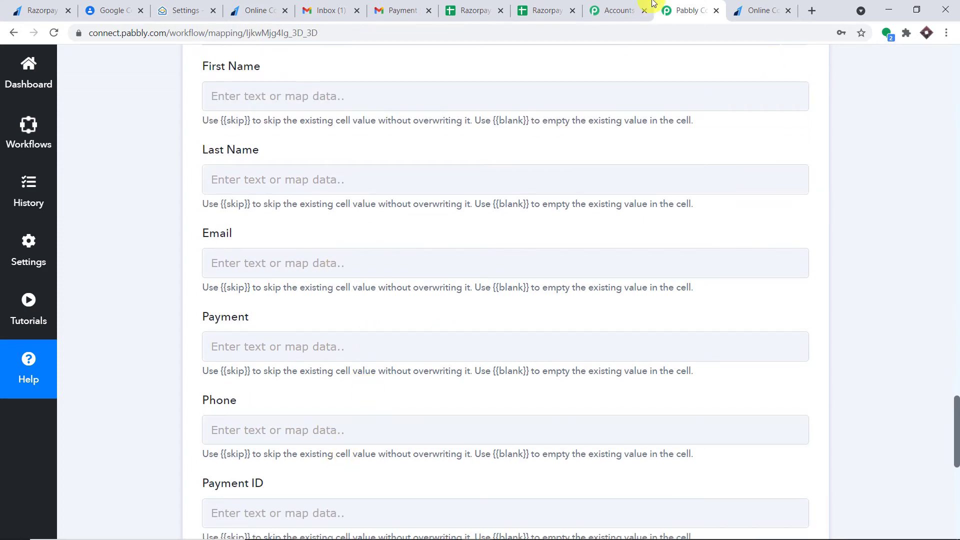
left_click(549, 5)
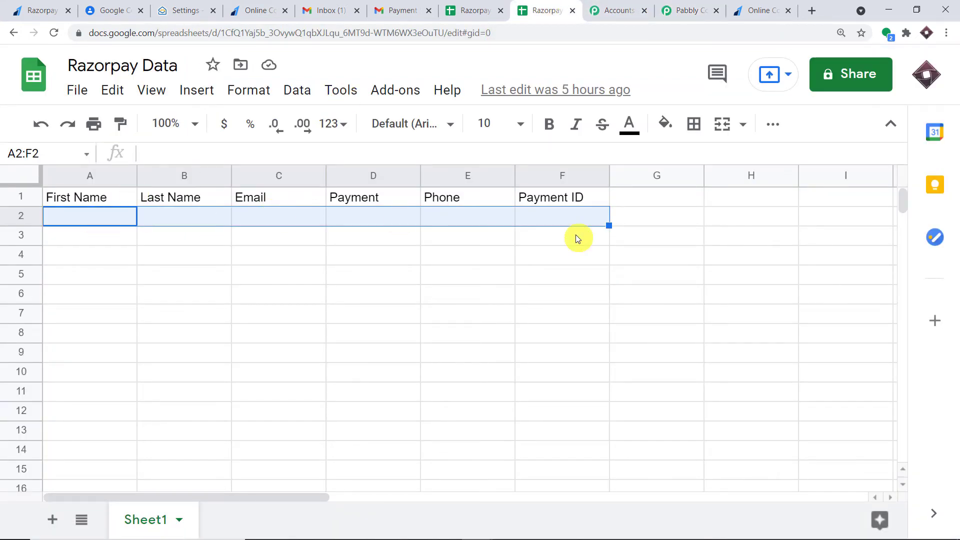
scroll(408, 204, "up", 1)
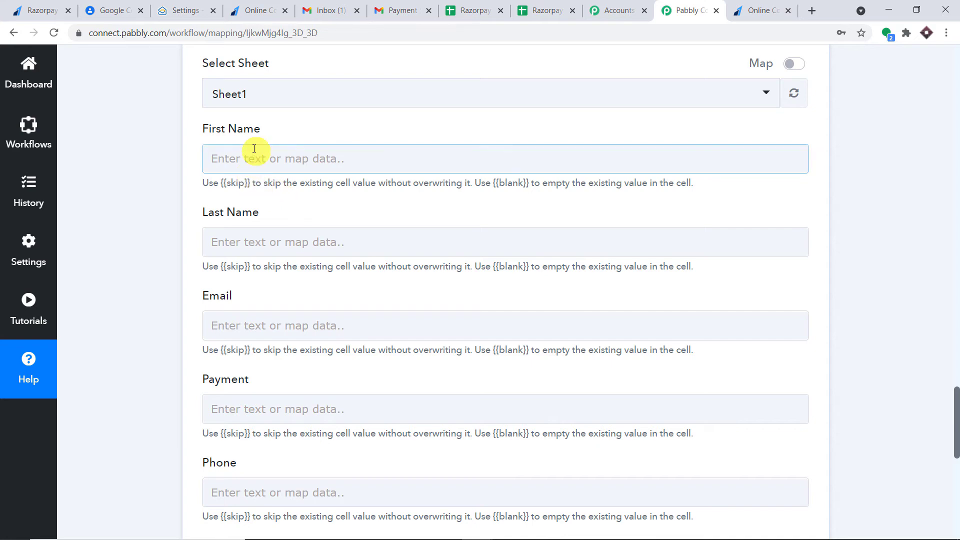
- Browse the Razorpay Response Received list and highlight the payer's first and last name
scroll(955, 167, "up", 20)
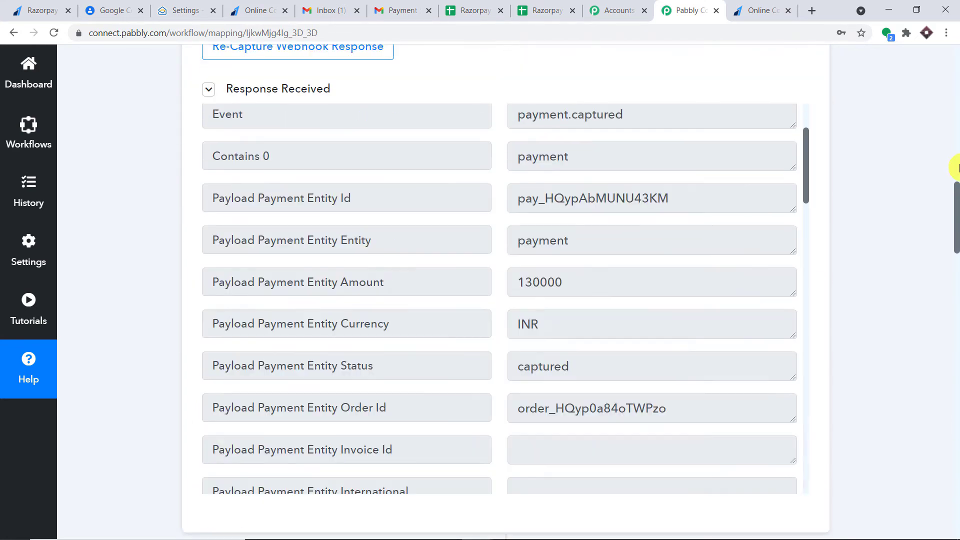
scroll(665, 237, "down", 3)
scroll(655, 240, "down", 4)
scroll(655, 241, "down", 3)
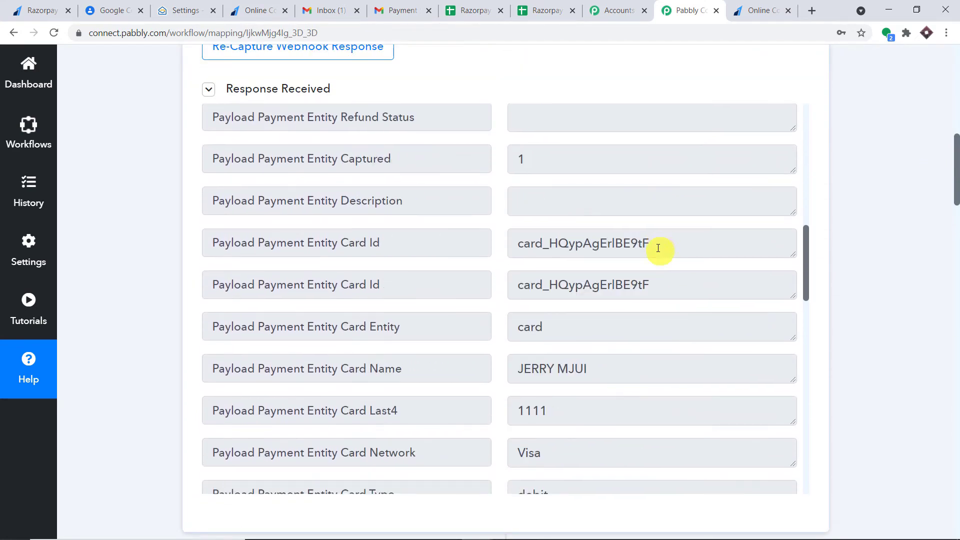
scroll(657, 244, "down", 7)
scroll(656, 247, "down", 4)
scroll(654, 242, "down", 1)
scroll(647, 205, "down", 2)
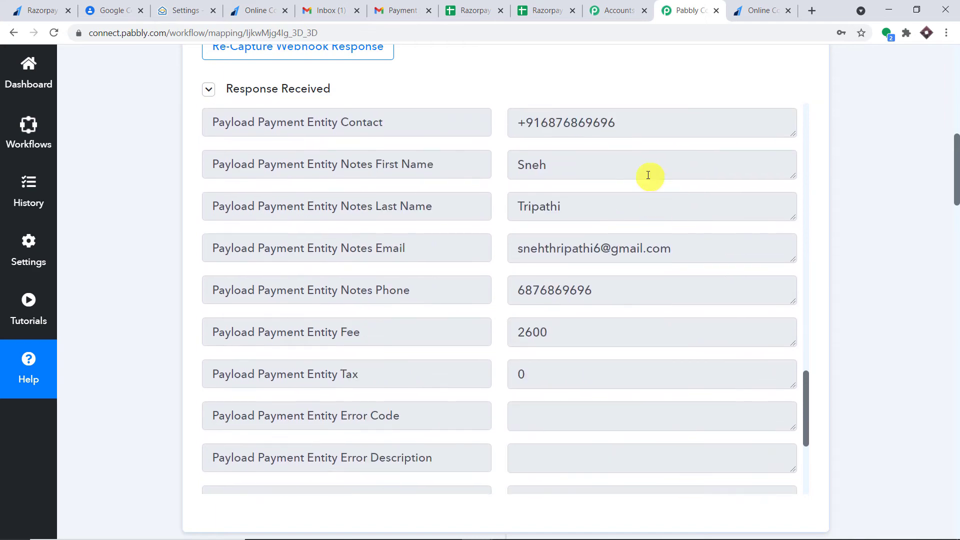
scroll(645, 175, "up", 1)
scroll(648, 175, "up", 1)
left_click_drag(688, 205, 503, 218)
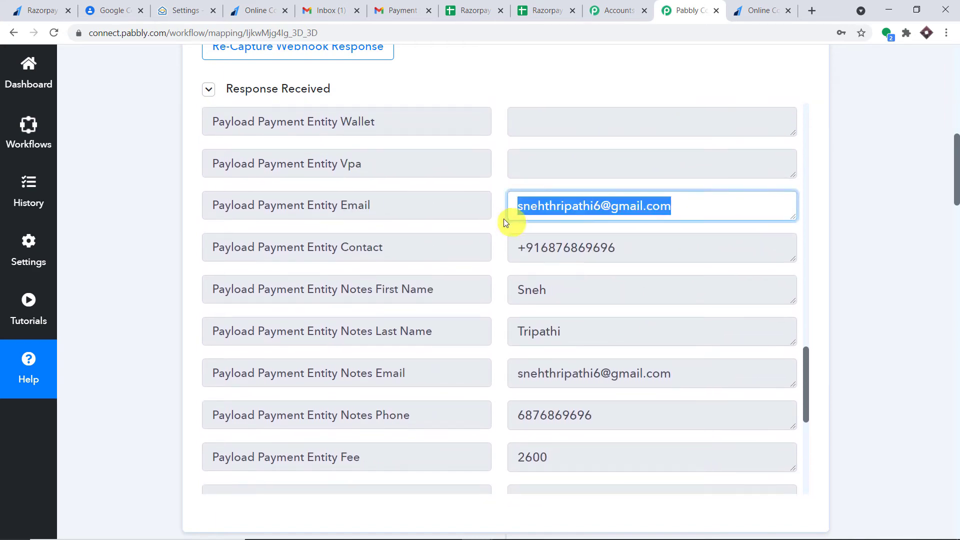
left_click_drag(550, 289, 297, 298)
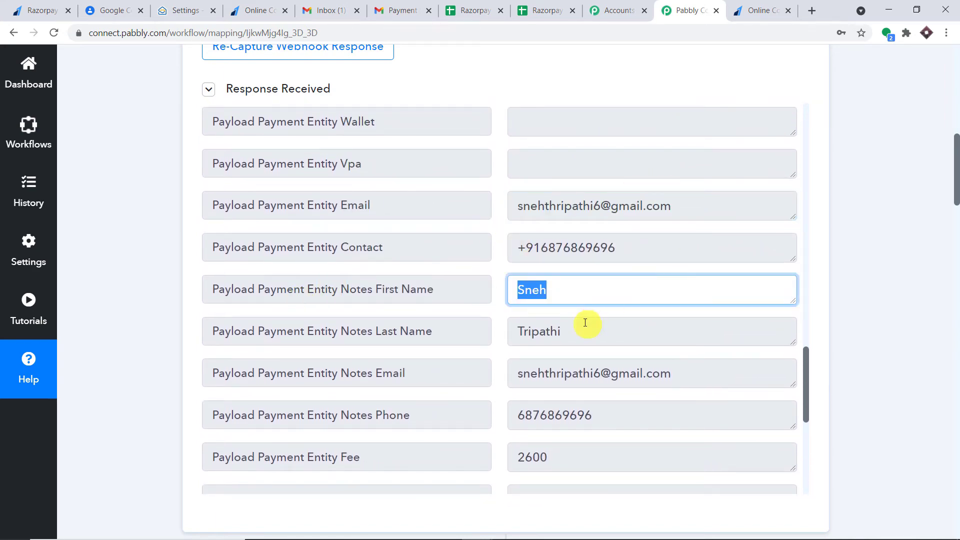
left_click_drag(585, 323, 443, 310)
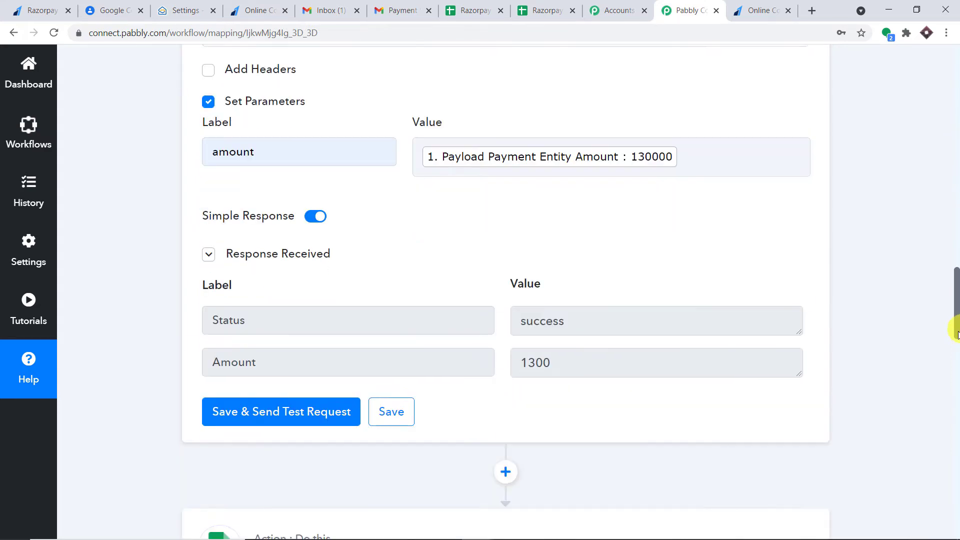
- Map First Name to the Razorpay Notes First Name value
left_click_drag(956, 214, 950, 422)
scroll(932, 400, "down", 2)
left_click(260, 164)
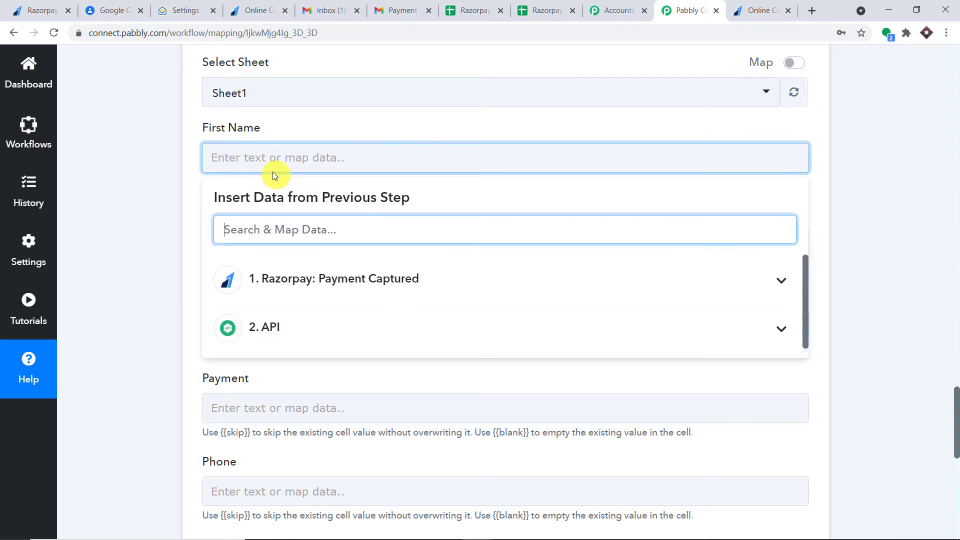
left_click(300, 278)
scroll(425, 392, "down", 2)
scroll(507, 358, "down", 5)
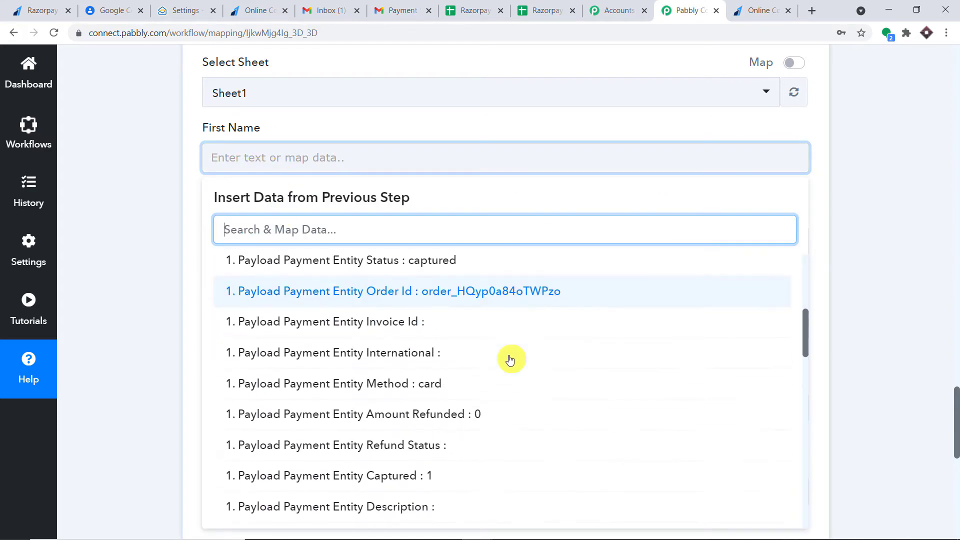
scroll(508, 350, "down", 3)
scroll(502, 343, "down", 3)
scroll(499, 344, "down", 5)
scroll(500, 348, "down", 4)
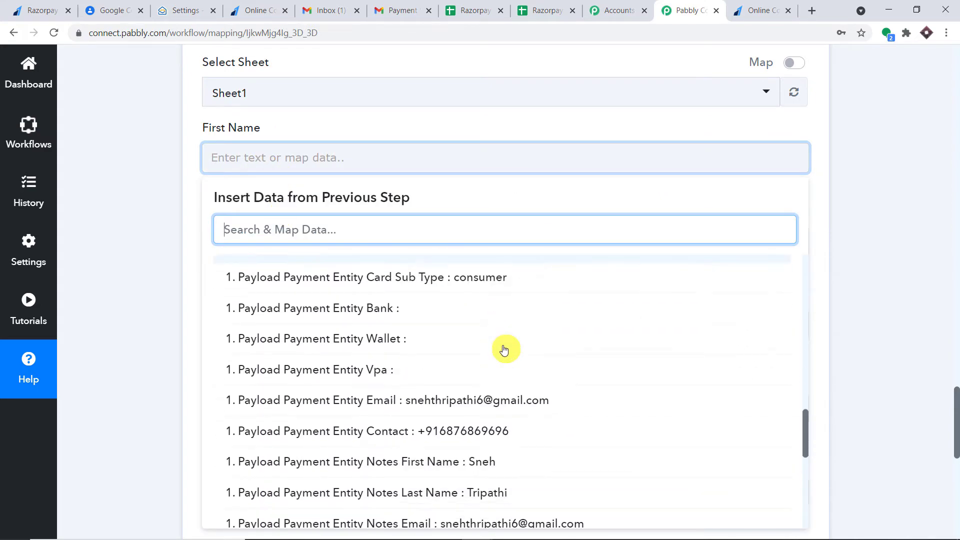
scroll(506, 360, "down", 4)
left_click(498, 351)
left_click(479, 172)
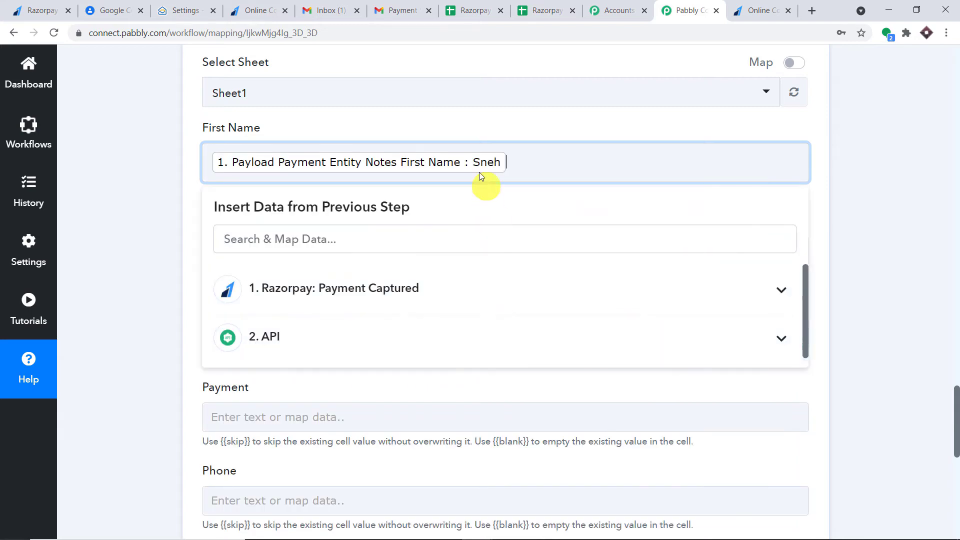
- Map Last Name to the Razorpay Notes Last Name value
scroll(472, 123, "down", 2)
left_click(423, 126)
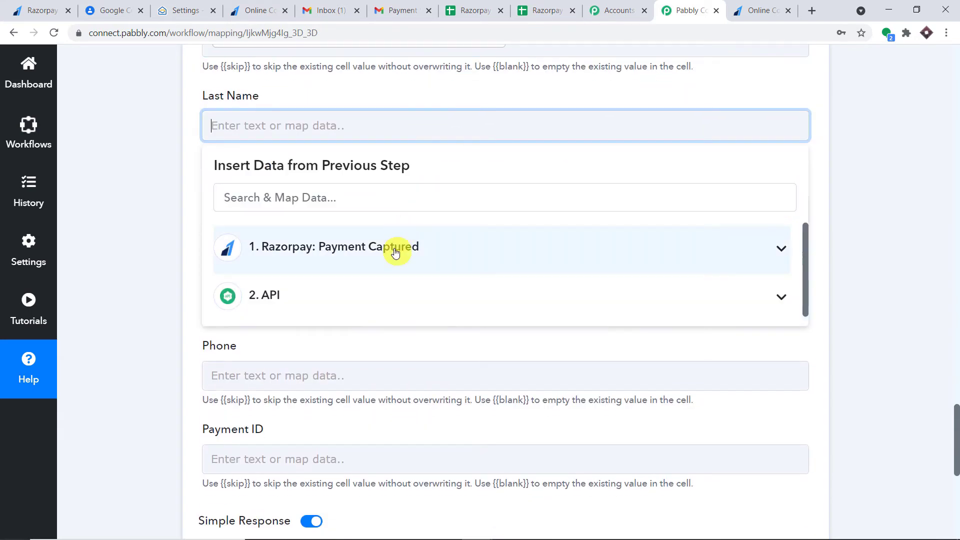
left_click(392, 248)
scroll(452, 350, "down", 4)
scroll(415, 371, "down", 4)
scroll(468, 368, "down", 4)
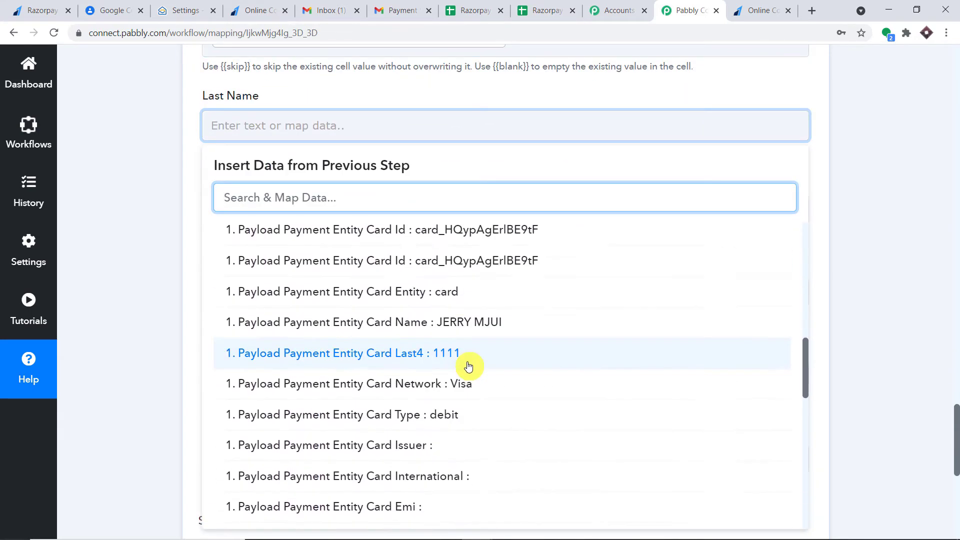
scroll(467, 366, "down", 3)
scroll(467, 365, "down", 3)
scroll(475, 383, "down", 1)
left_click(483, 399)
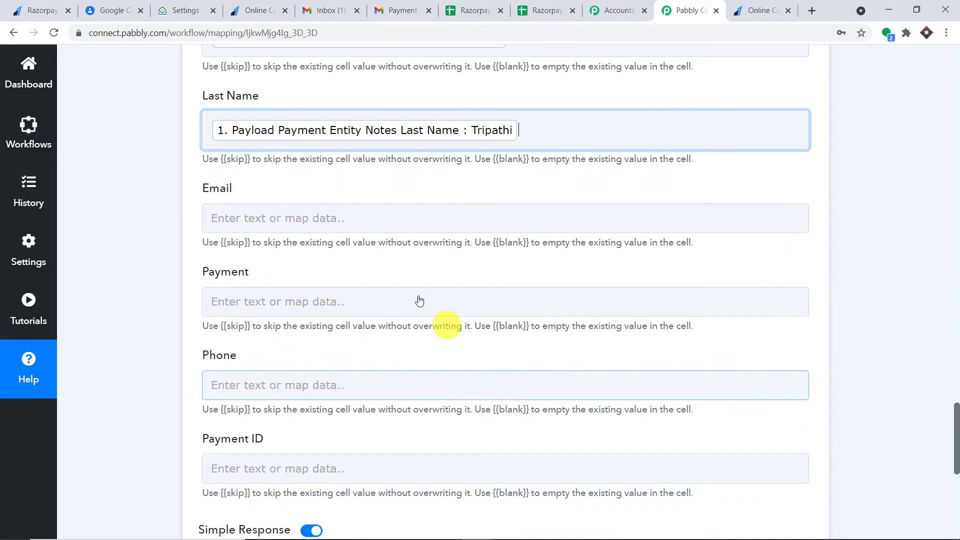
left_click(332, 95)
- Map Email to the Razorpay Entity Email value
scroll(341, 103, "down", 2)
left_click(340, 105)
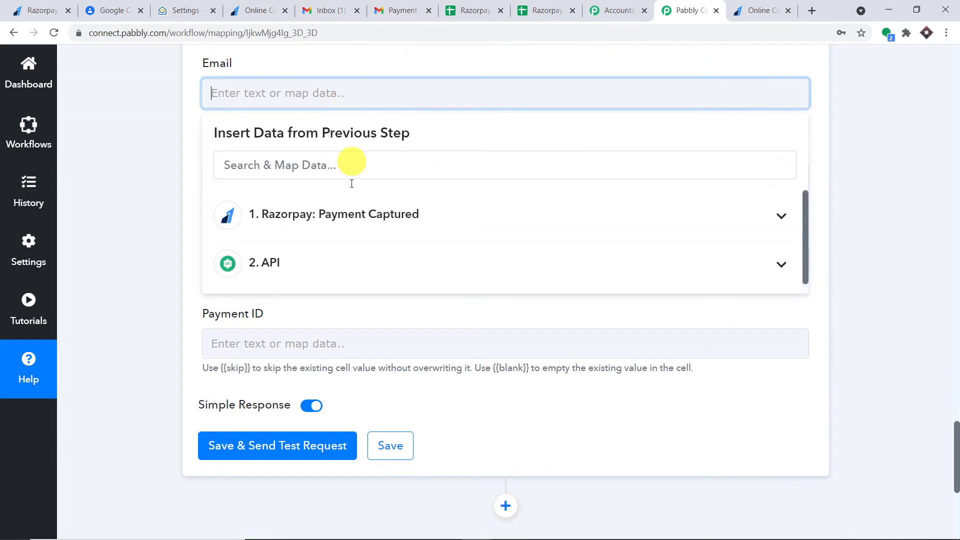
left_click(369, 231)
scroll(468, 319, "down", 3)
scroll(479, 325, "down", 2)
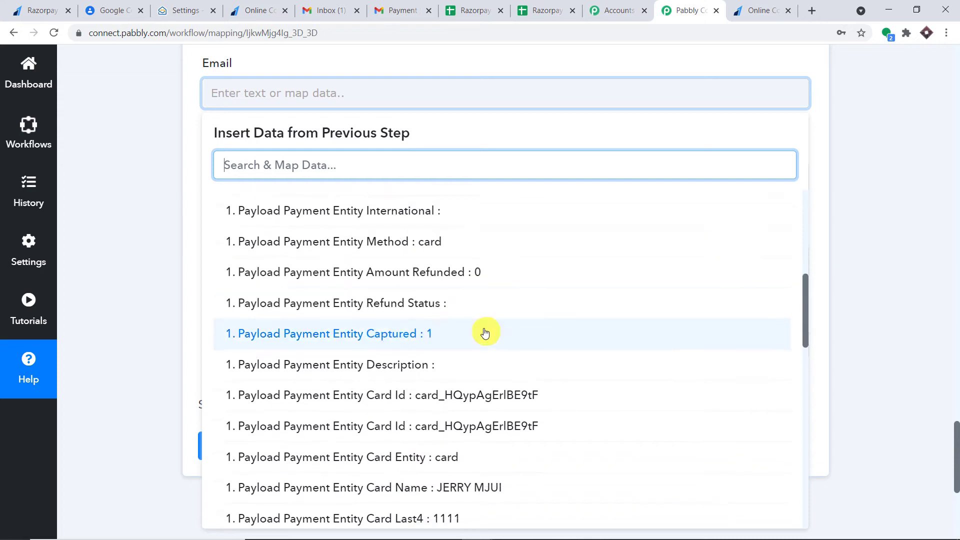
scroll(486, 331, "down", 3)
scroll(486, 331, "down", 3)
scroll(488, 335, "down", 2)
scroll(488, 330, "down", 3)
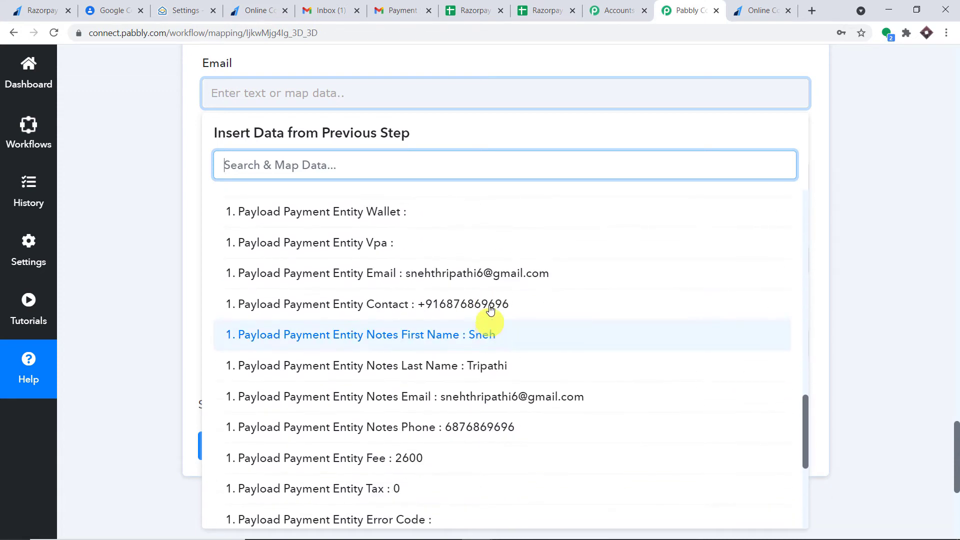
left_click(481, 270)
left_click(478, 75)
scroll(478, 73, "down", 1)
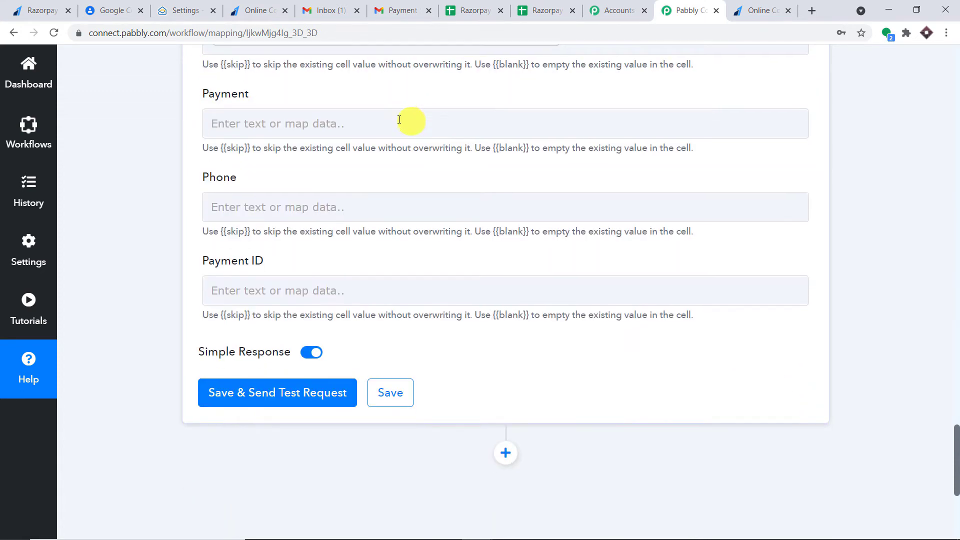
left_click(388, 122)
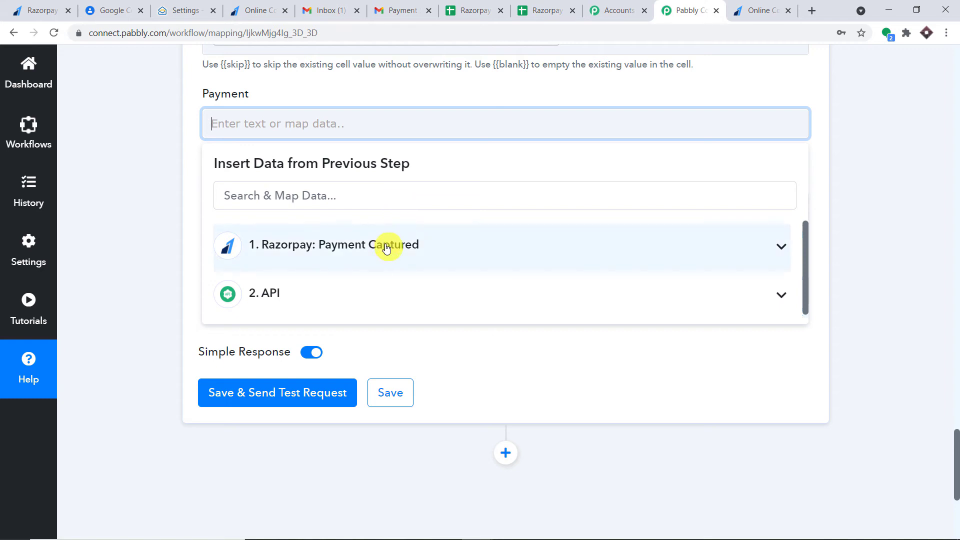
- Map Payment to the API step's Amount value (1300)
left_click(312, 298)
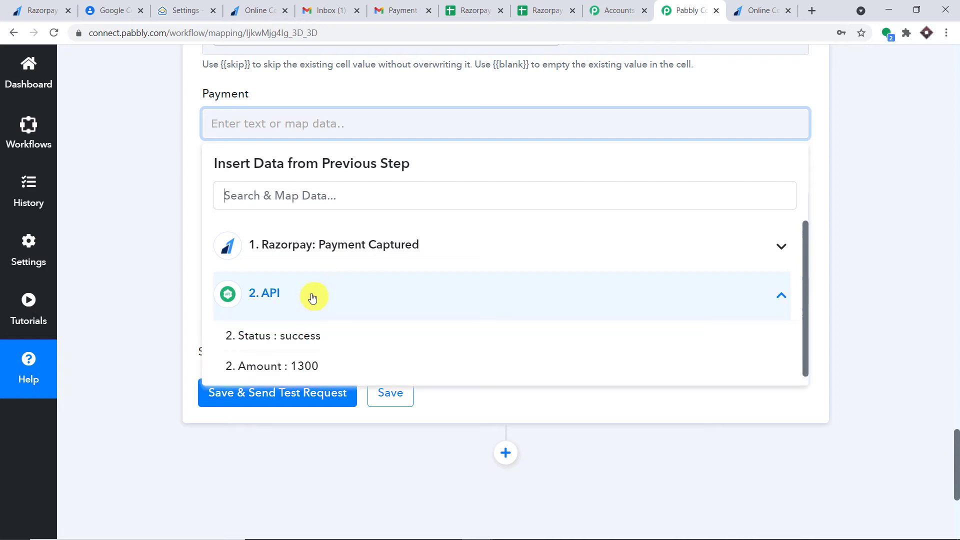
left_click(315, 365)
left_click(400, 114)
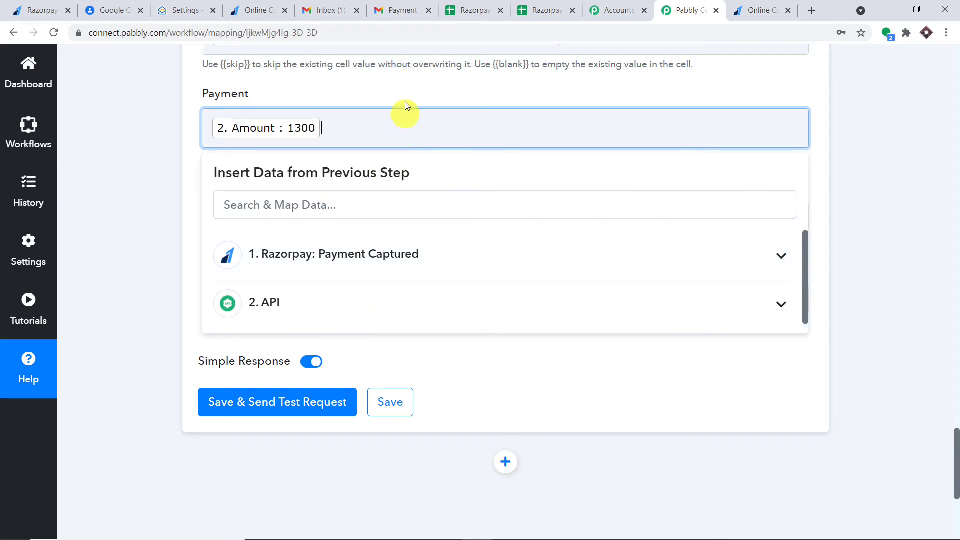
left_click(404, 90)
scroll(398, 110, "down", 1)
- Map Phone to the Razorpay Entity Contact value
left_click(330, 152)
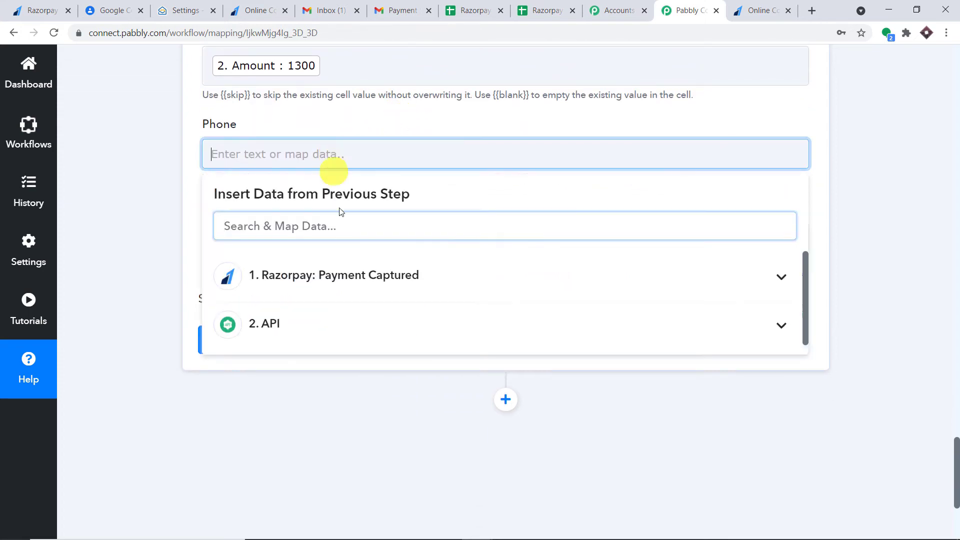
left_click(340, 281)
scroll(390, 340, "down", 2)
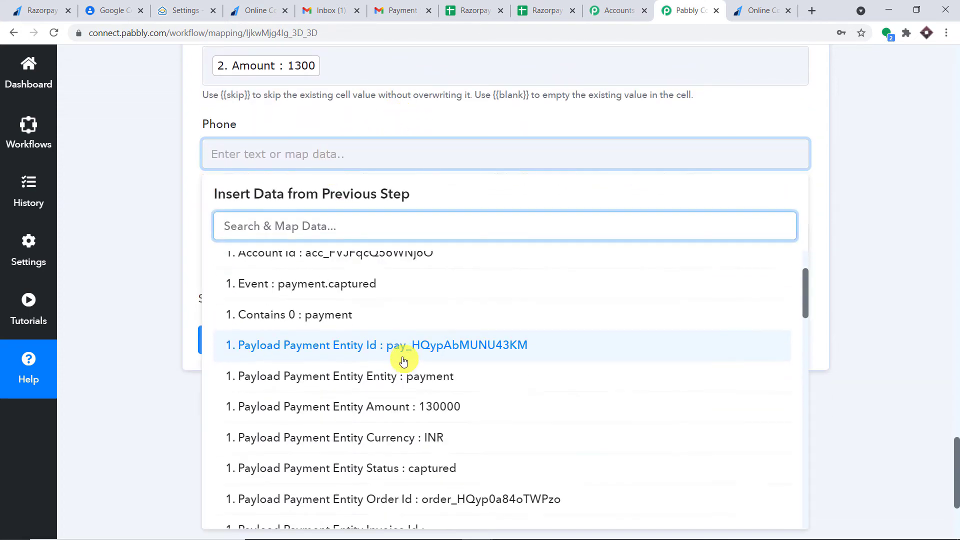
scroll(410, 361, "down", 2)
scroll(420, 363, "down", 2)
scroll(421, 370, "down", 3)
scroll(420, 374, "down", 3)
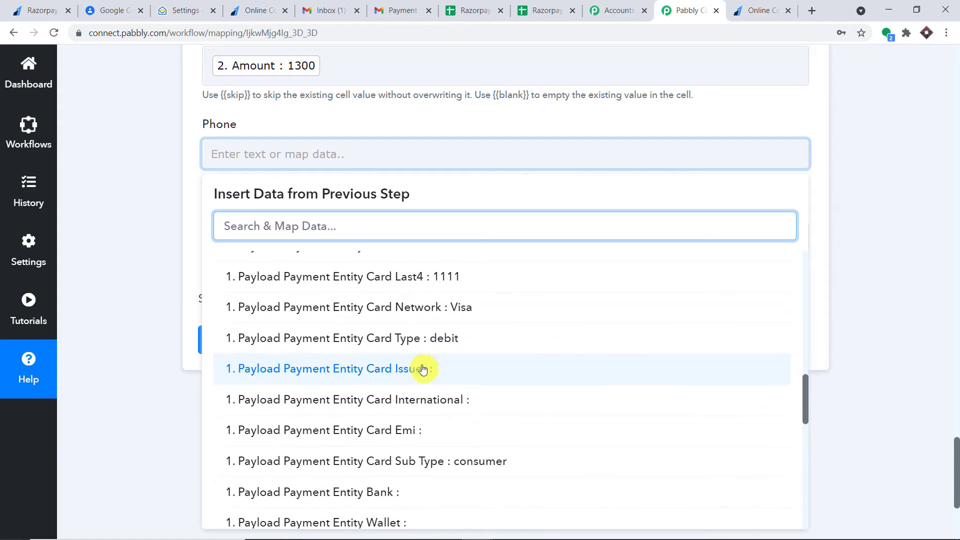
scroll(422, 369, "down", 1)
scroll(422, 368, "down", 4)
scroll(430, 350, "down", 1)
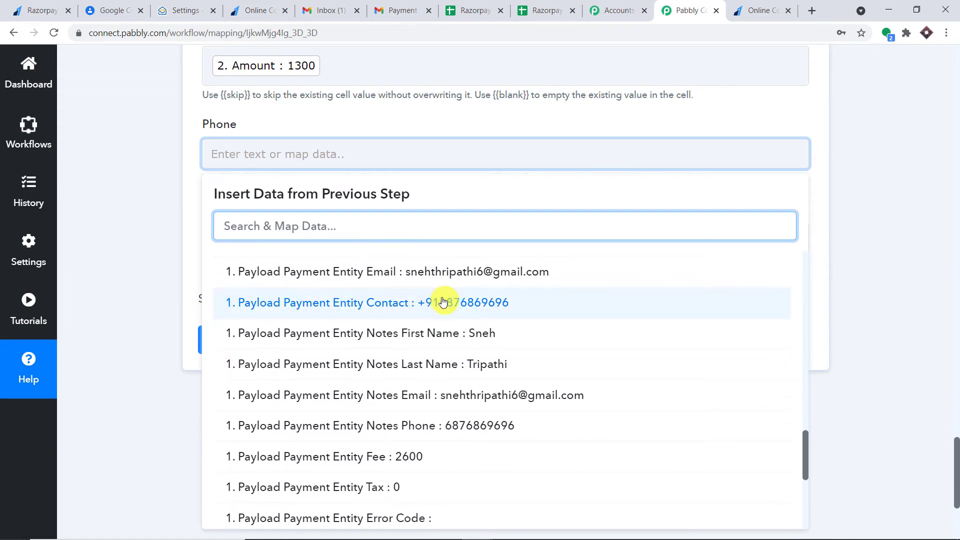
left_click(442, 301)
left_click(473, 170)
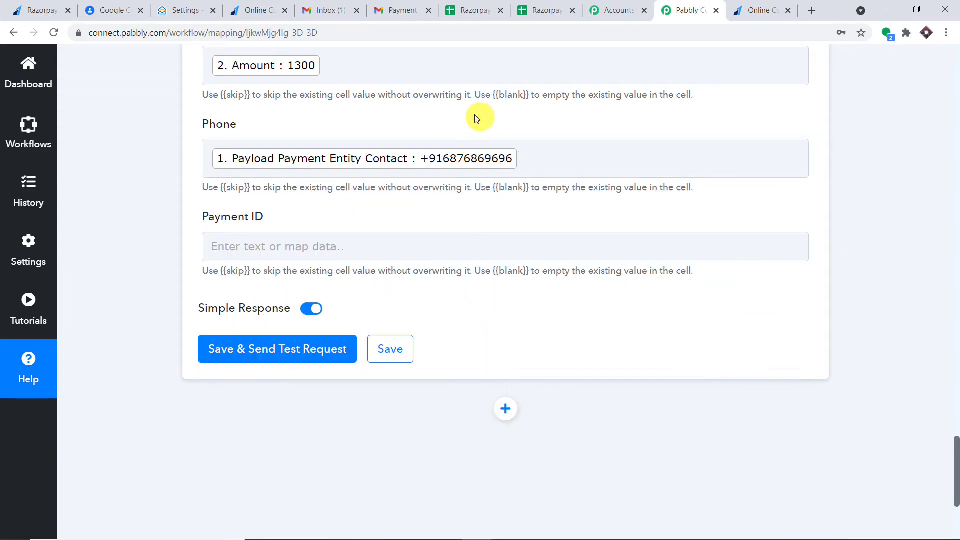
- Map Payment ID to Entity Id, then save and send a test row to Razorpay Data
left_click(320, 249)
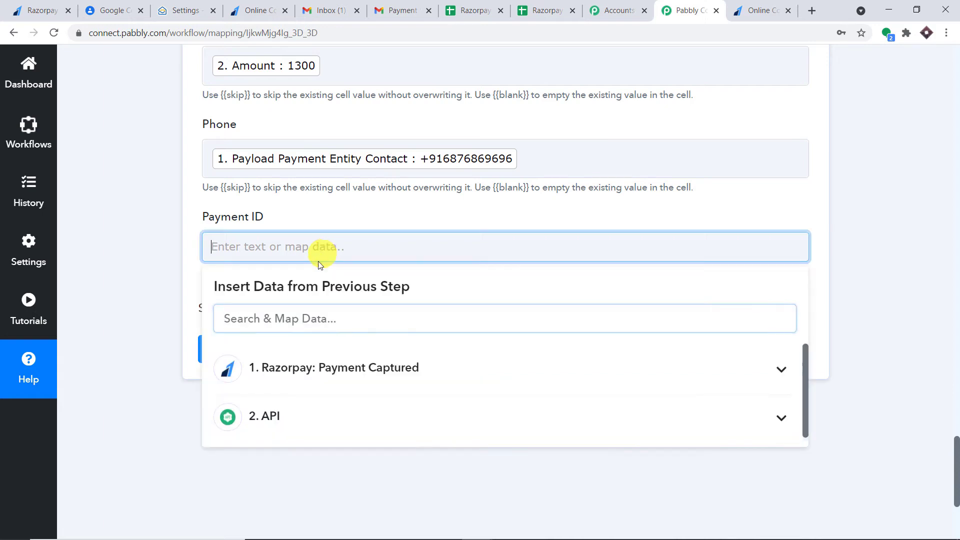
left_click(311, 367)
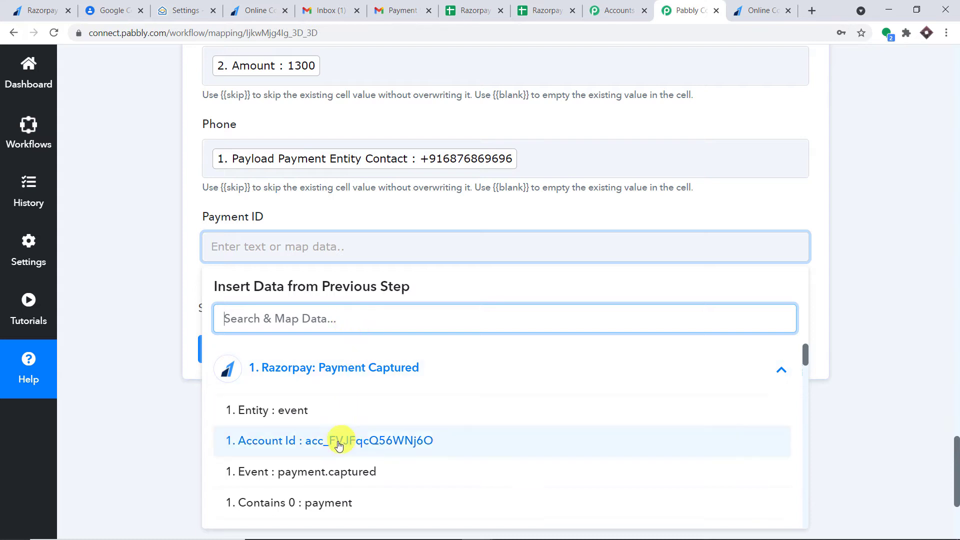
scroll(407, 443, "down", 1)
scroll(407, 428, "down", 2)
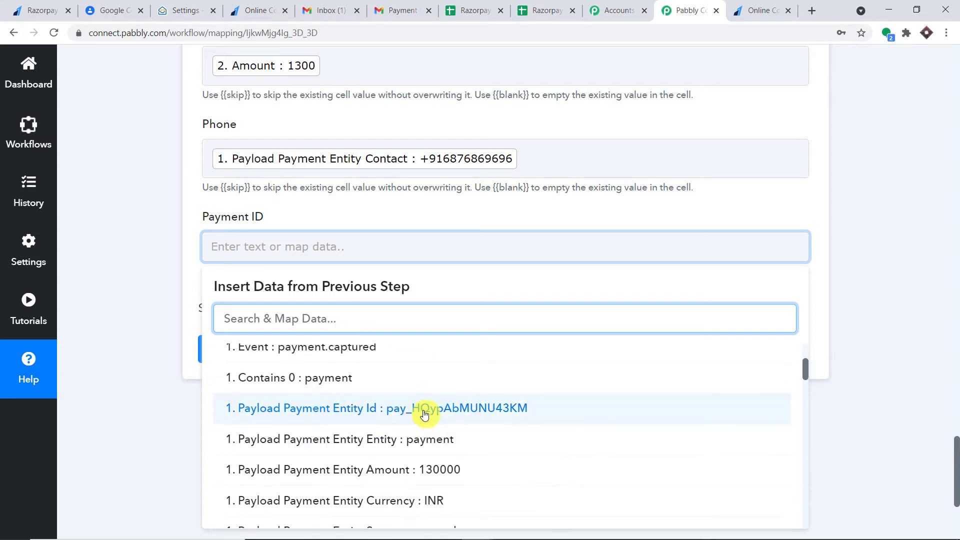
left_click(425, 409)
left_click(455, 220)
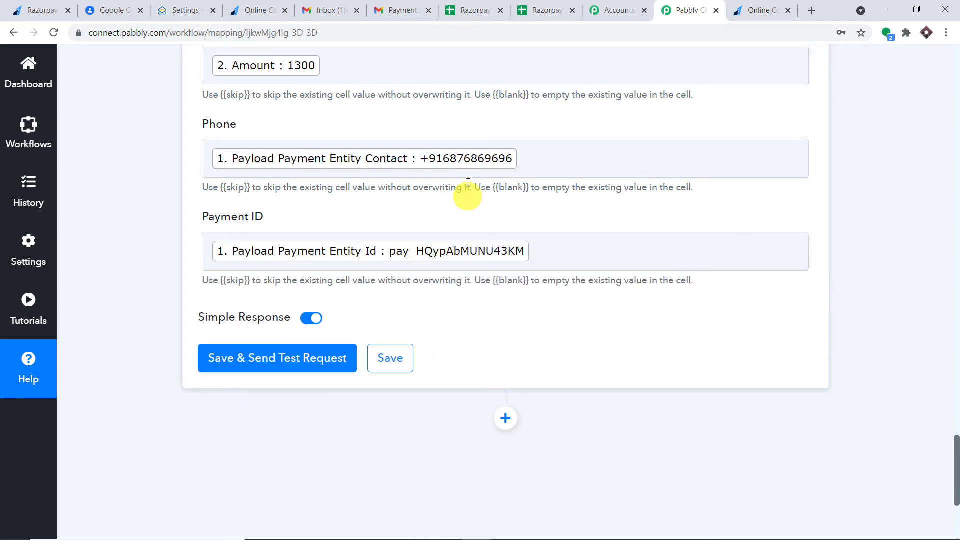
left_click(297, 368)
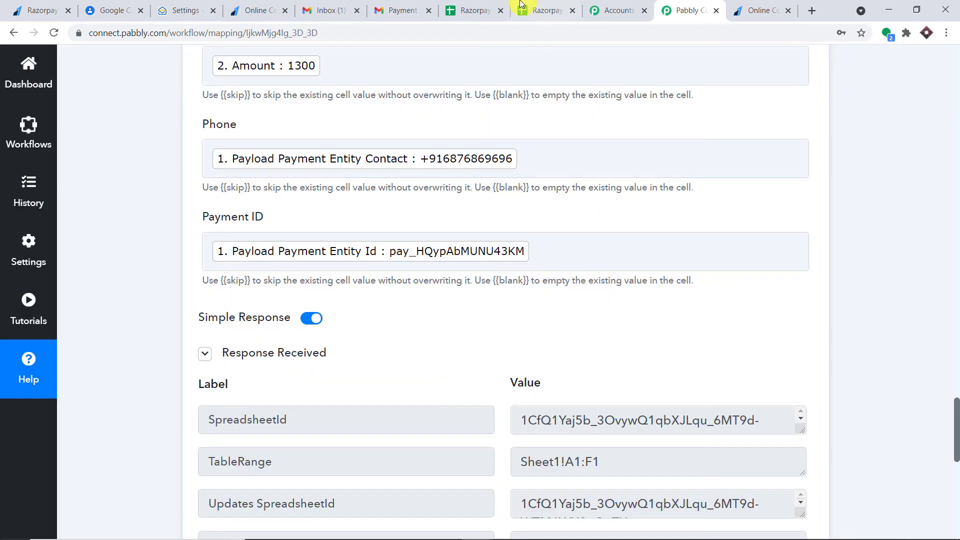
left_click(540, 10)
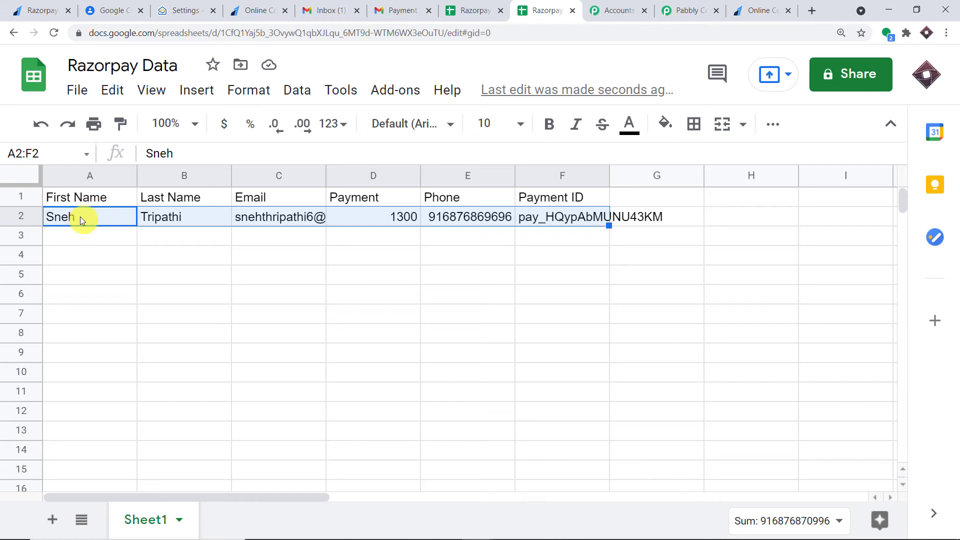
- Verify Razorpay Data row 2 holds the test last name, email, 1300 payment, phone and payment ID
left_click(179, 217)
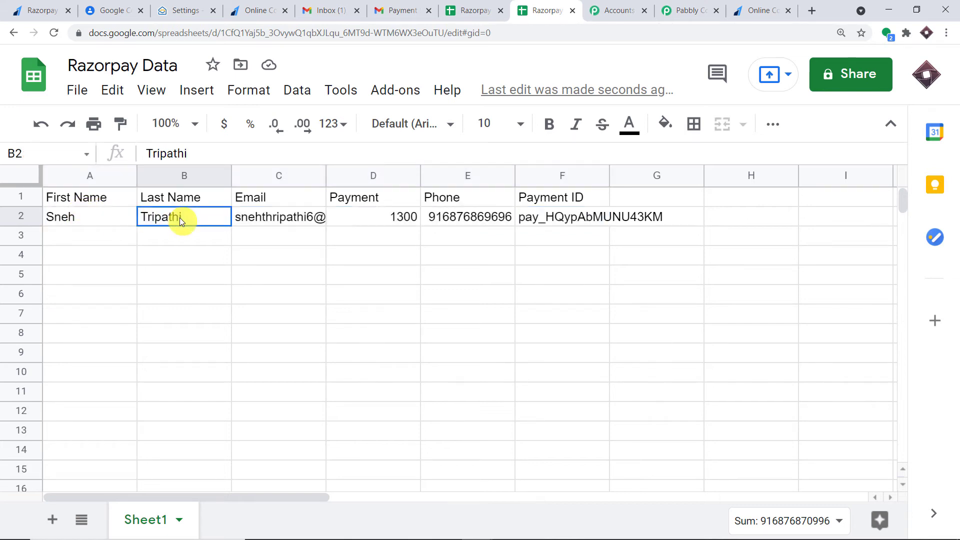
left_click(279, 216)
left_click(379, 216)
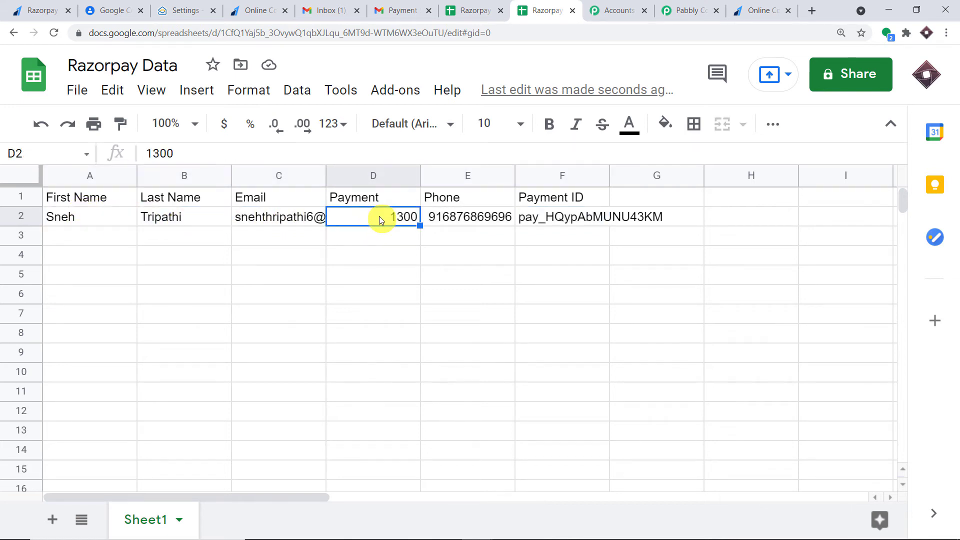
left_click(475, 224)
left_click(574, 221)
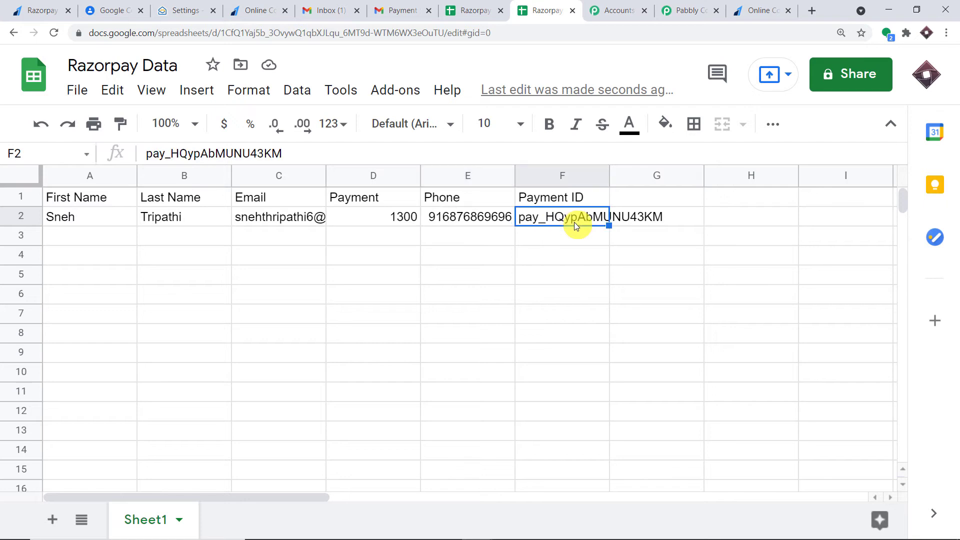
left_click(685, 4)
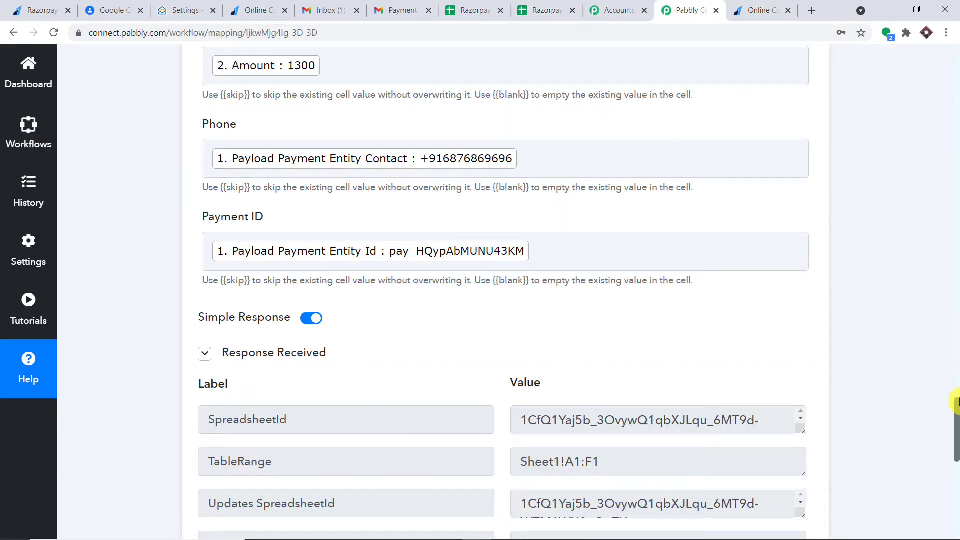
- Scroll to the workflow's end and add a new action step after Google Sheets
left_click_drag(957, 401, 956, 476)
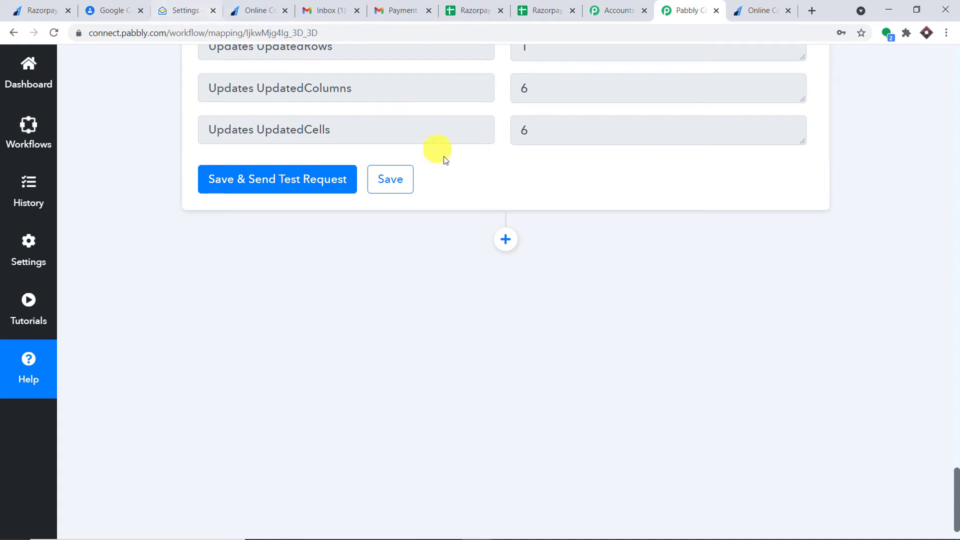
left_click(507, 240)
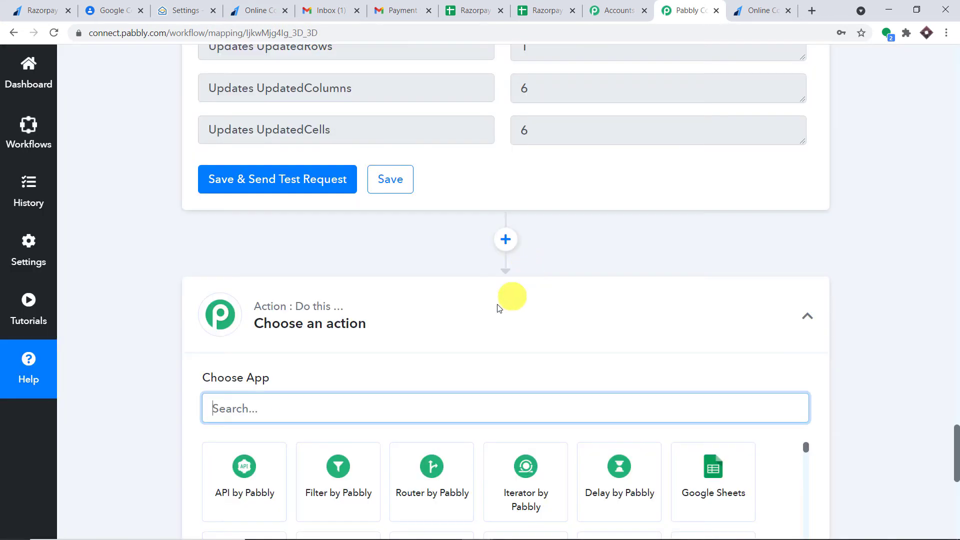
- Set the new step to Zoho Mail (searched 'zoho') with the Send Email event, then start connecting
scroll(450, 325, "down", 3)
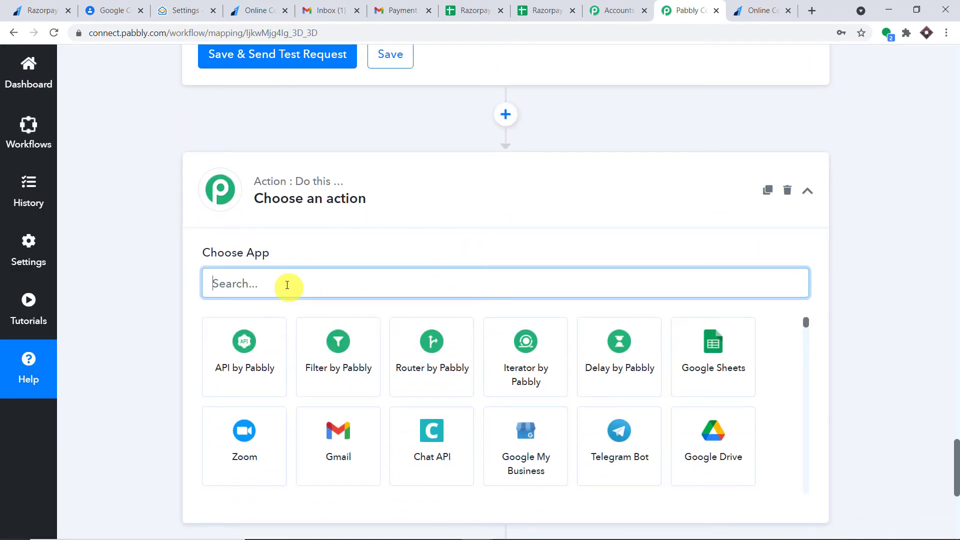
type("zoho")
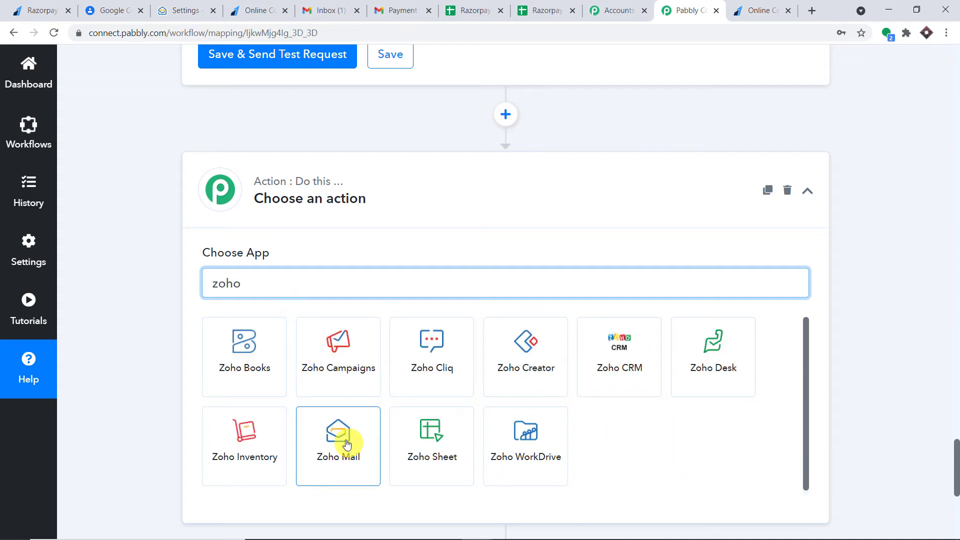
left_click(337, 440)
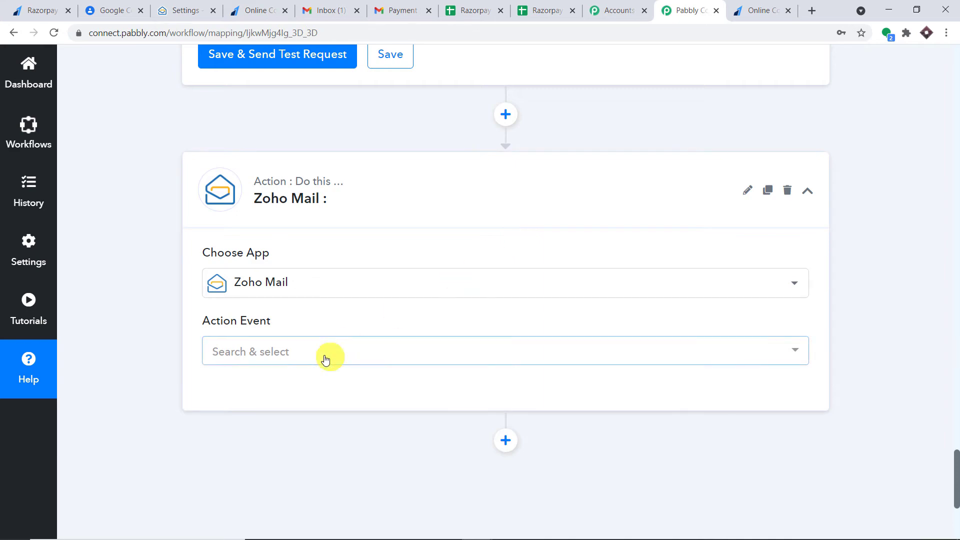
left_click(325, 355)
left_click(339, 154)
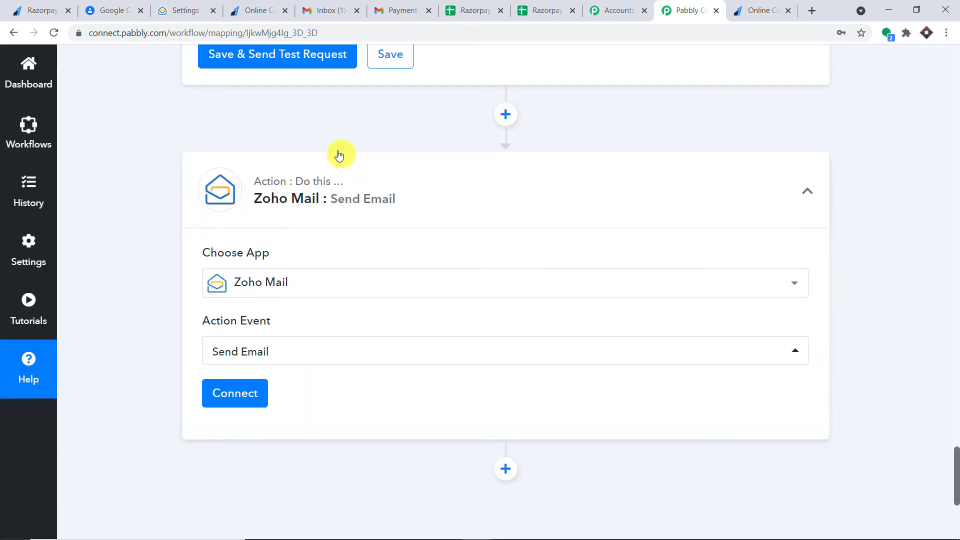
left_click(247, 411)
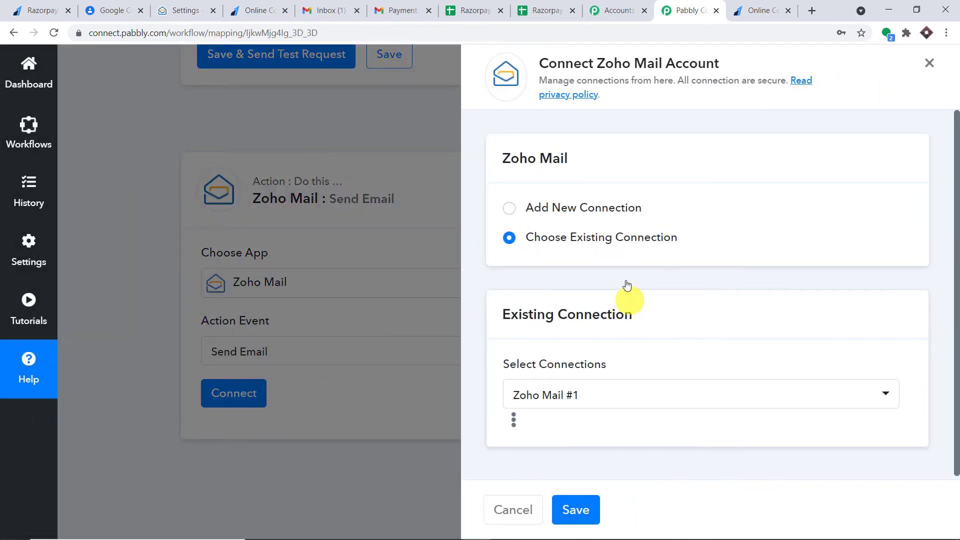
- Add a new Zoho Mail connection using zoho.com as the domain name
left_click(557, 212)
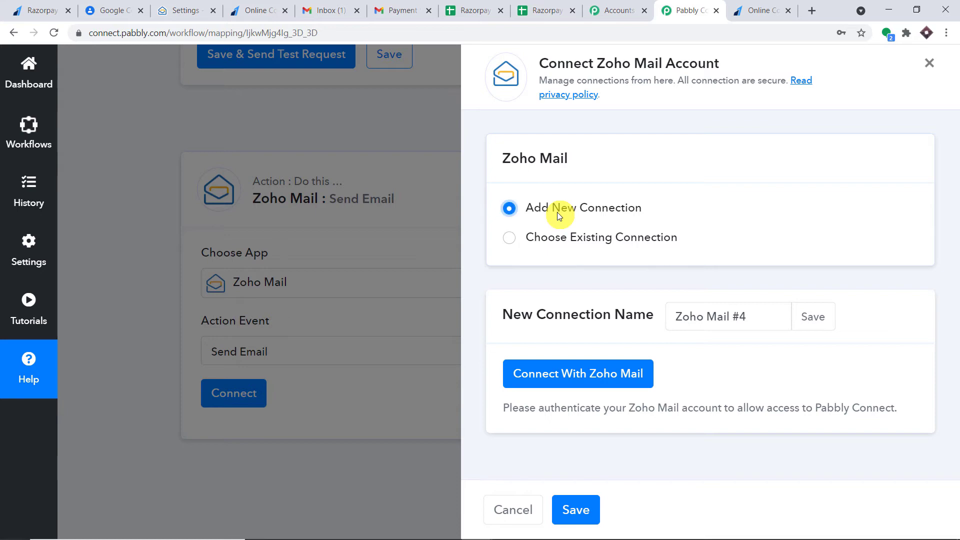
left_click(554, 373)
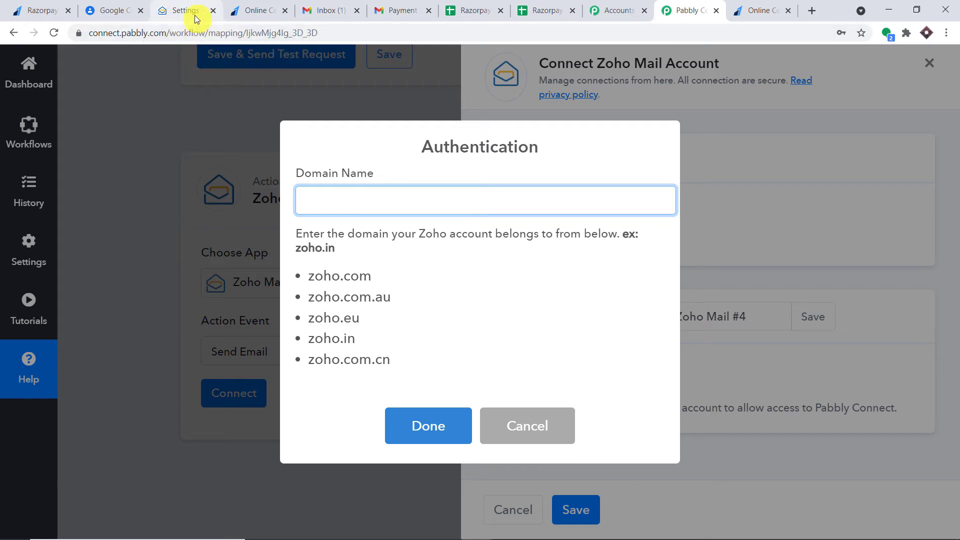
left_click_drag(375, 277, 306, 276)
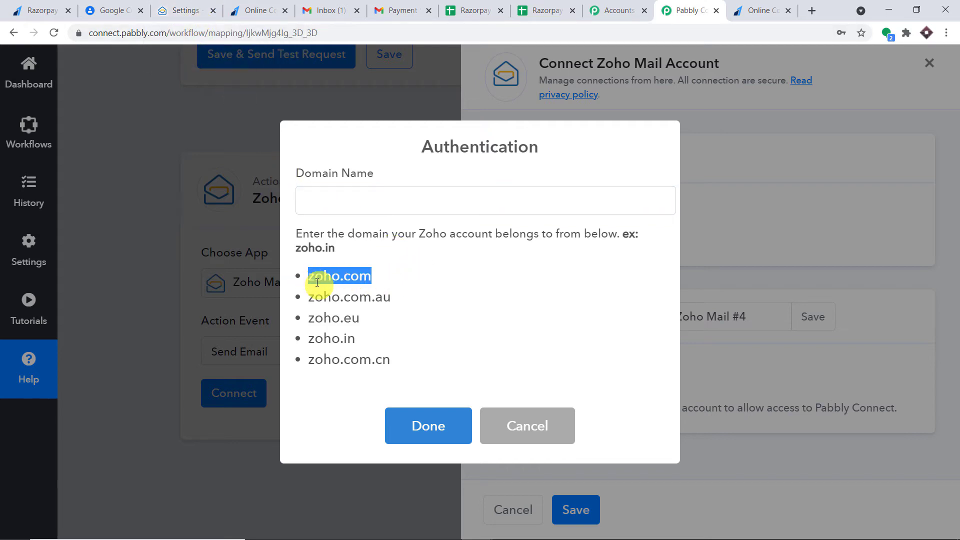
right_click(317, 283)
left_click(328, 292)
right_click(336, 203)
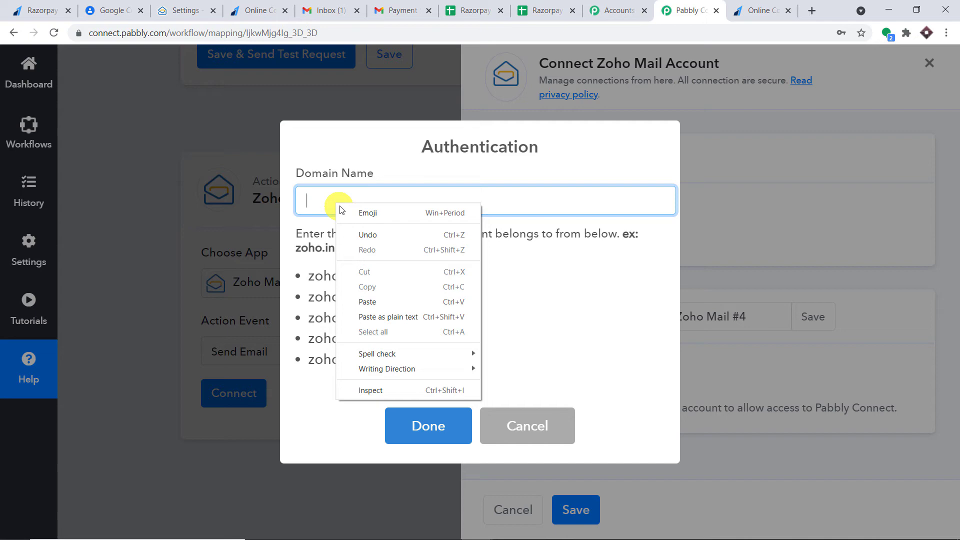
left_click(373, 300)
left_click(433, 427)
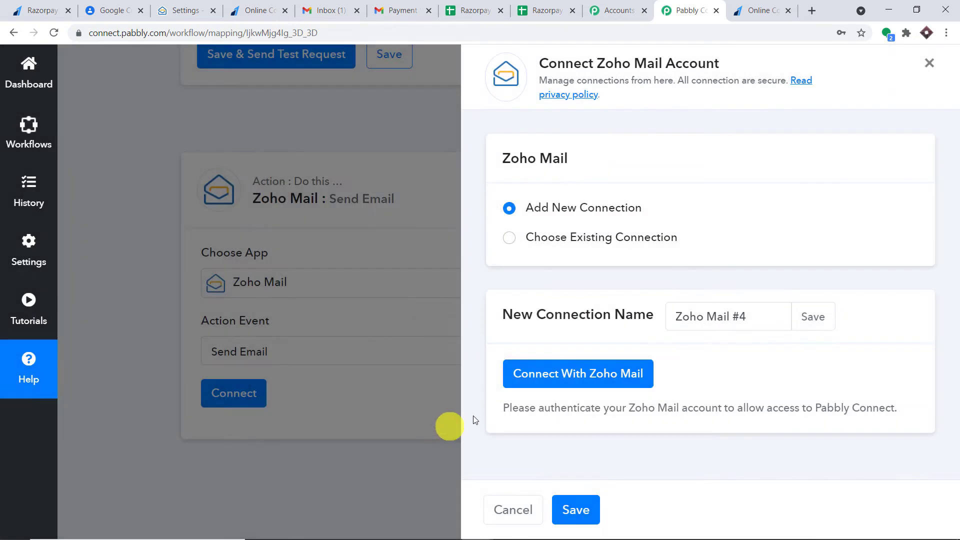
- Grant Pabbly Connect access to the Zoho account and dismiss the success message
left_click(577, 386)
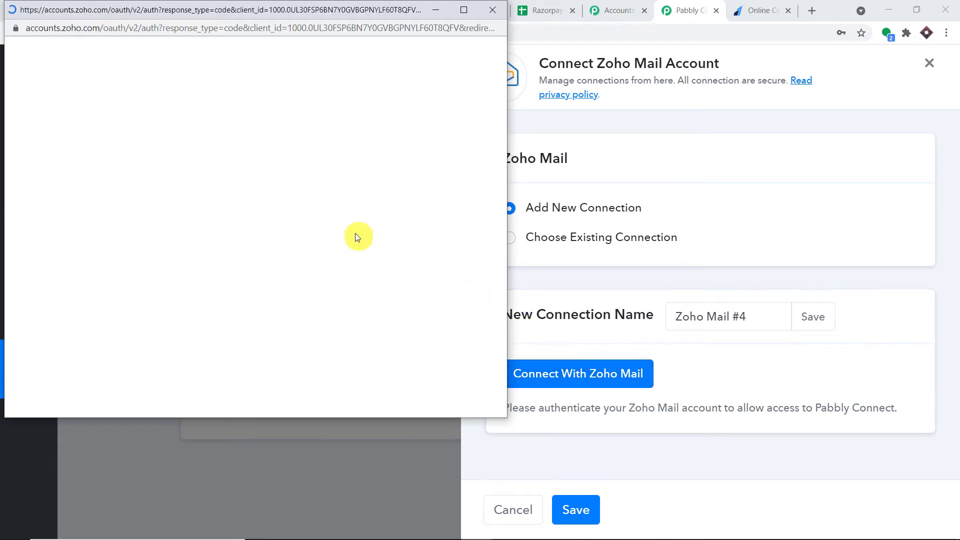
scroll(395, 260, "down", 3)
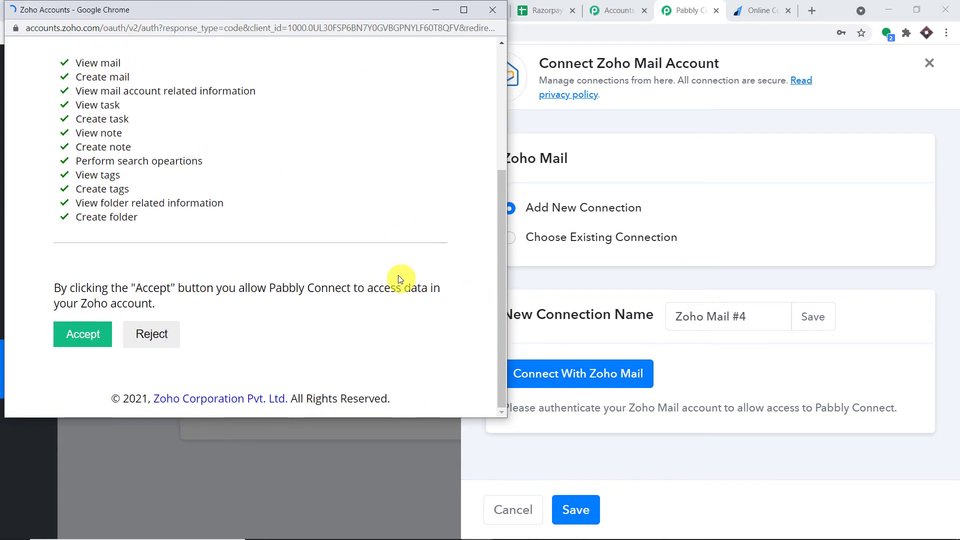
left_click(98, 334)
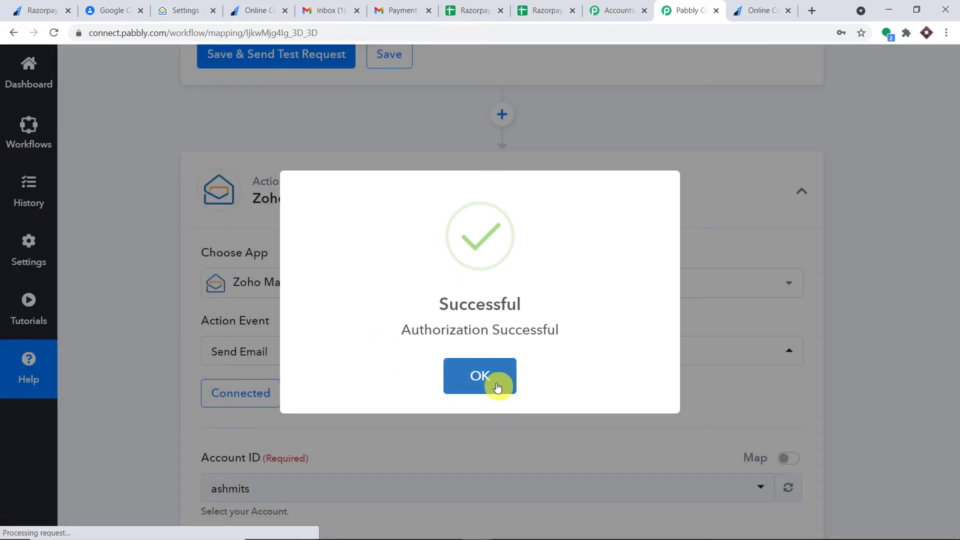
left_click(497, 388)
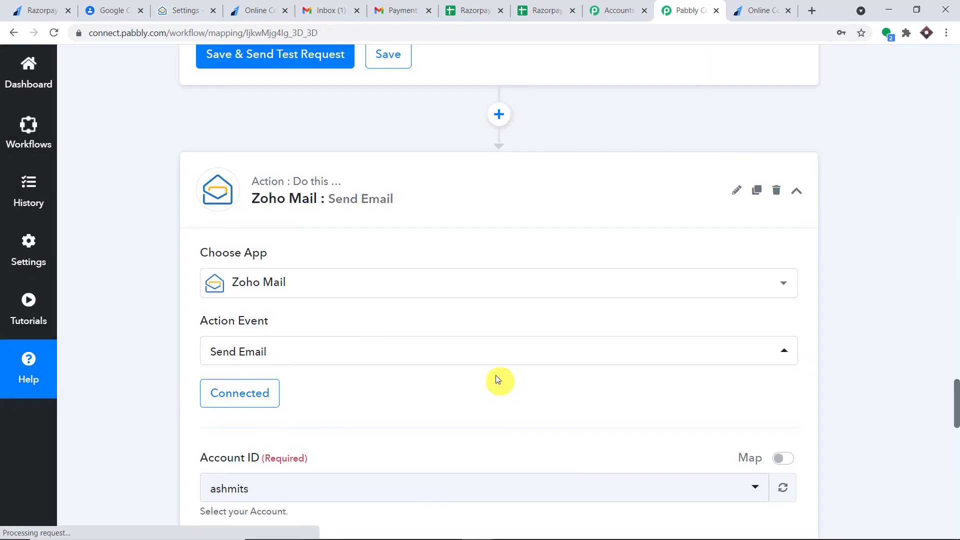
left_click(175, 10)
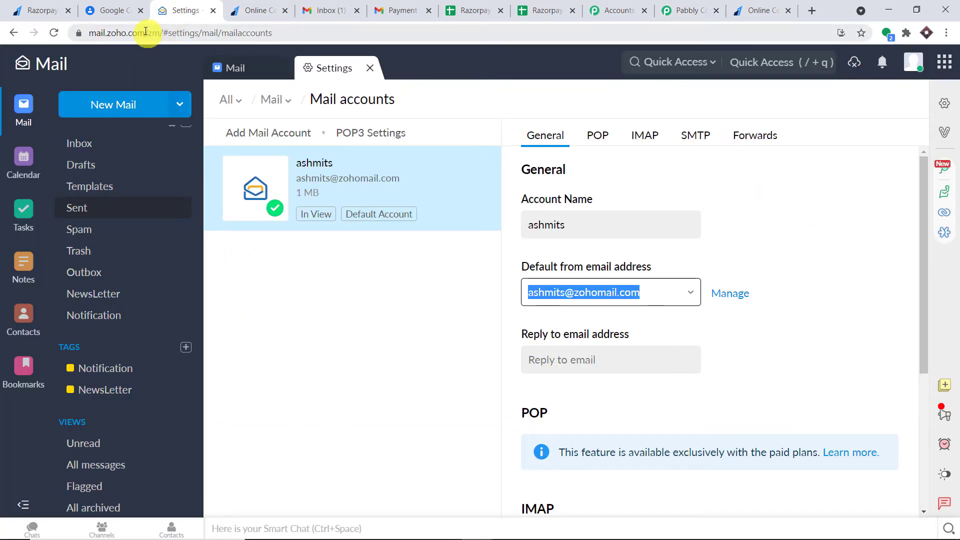
- Check the zoho.com domain in Zoho Mail settings and scroll the Send Email step to its To field
left_click_drag(146, 33, 115, 32)
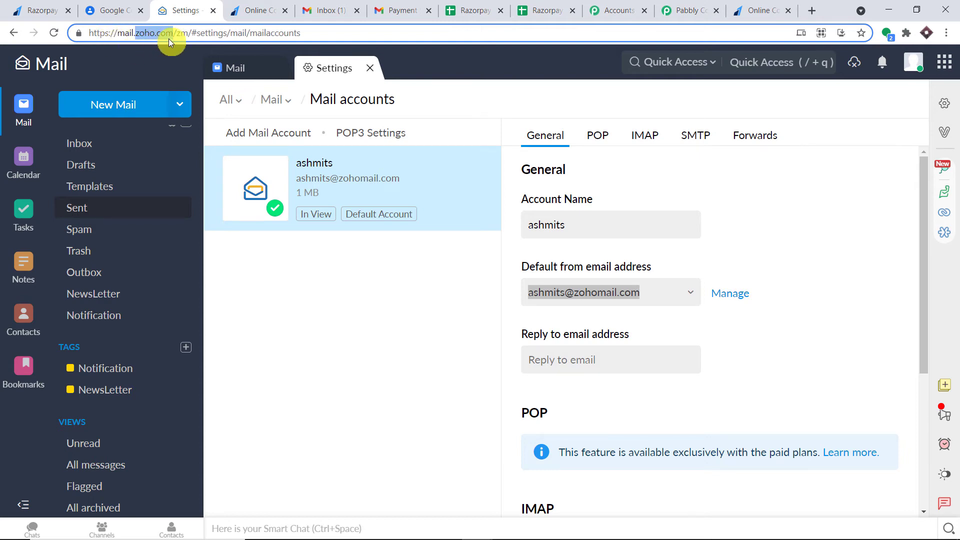
left_click(684, 5)
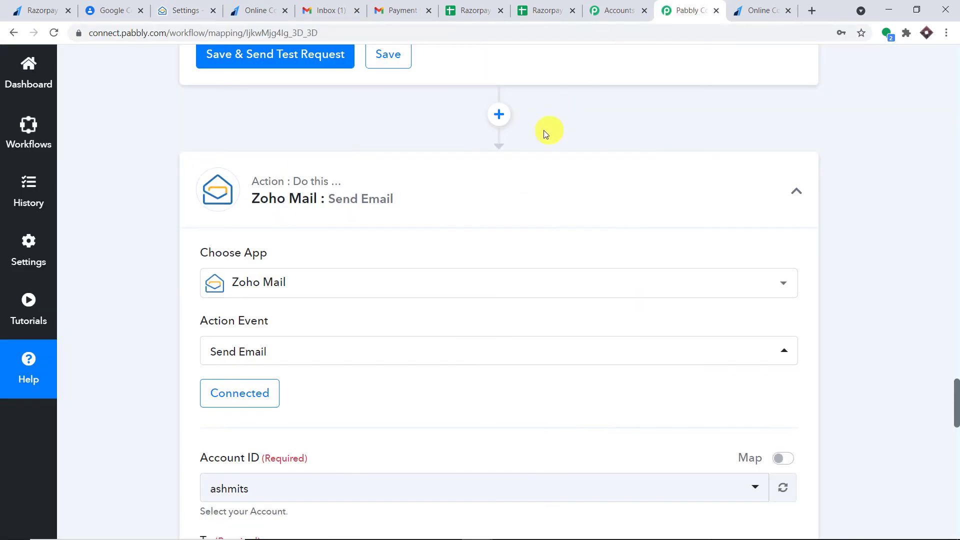
scroll(544, 132, "down", 3)
scroll(543, 136, "down", 2)
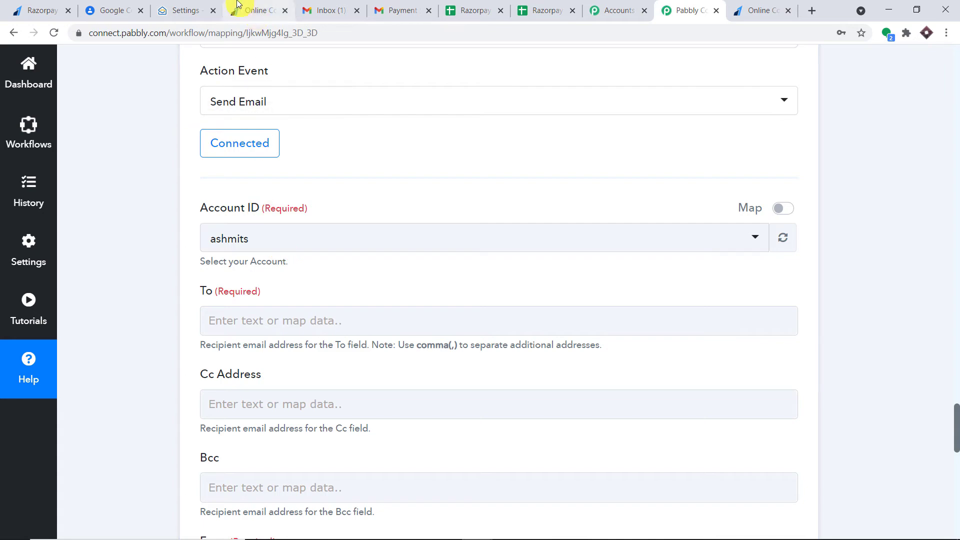
left_click(187, 8)
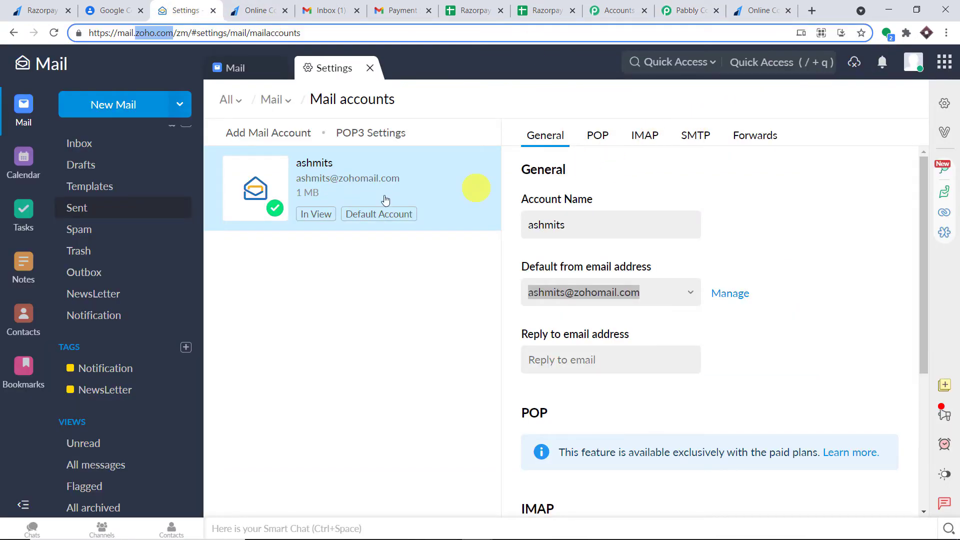
left_click(685, 10)
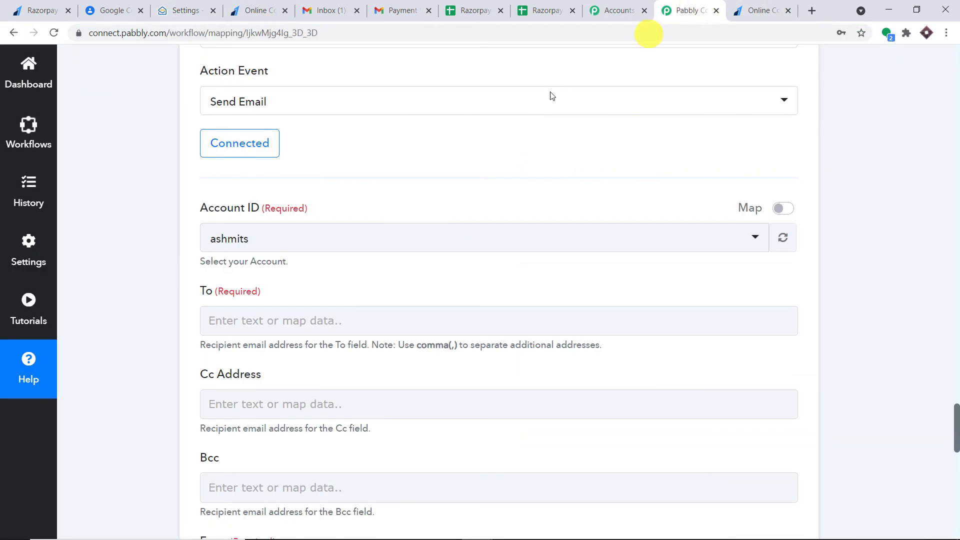
scroll(280, 250, "down", 2)
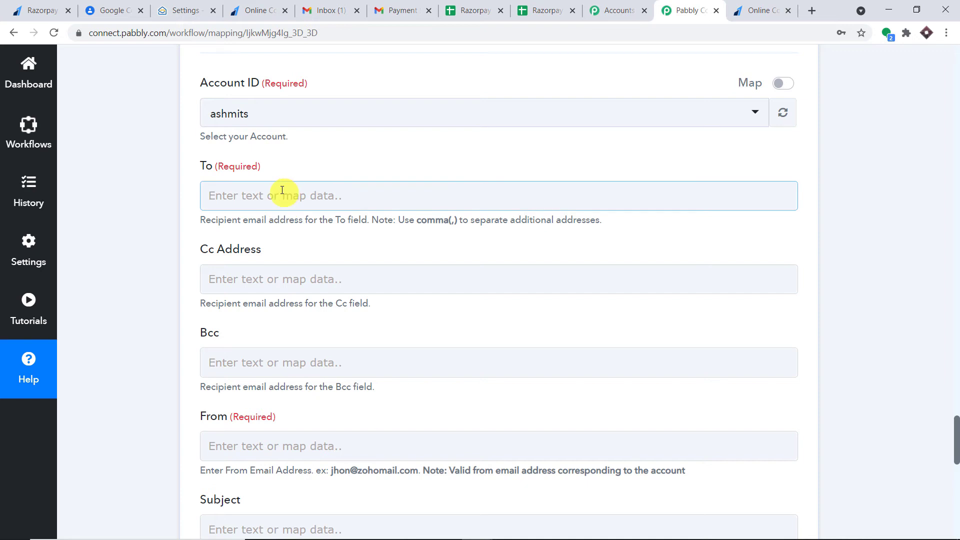
- Map the Razorpay Payment Captured Payload Payment Entity Email into the Send Email To field
left_click(282, 190)
left_click(307, 317)
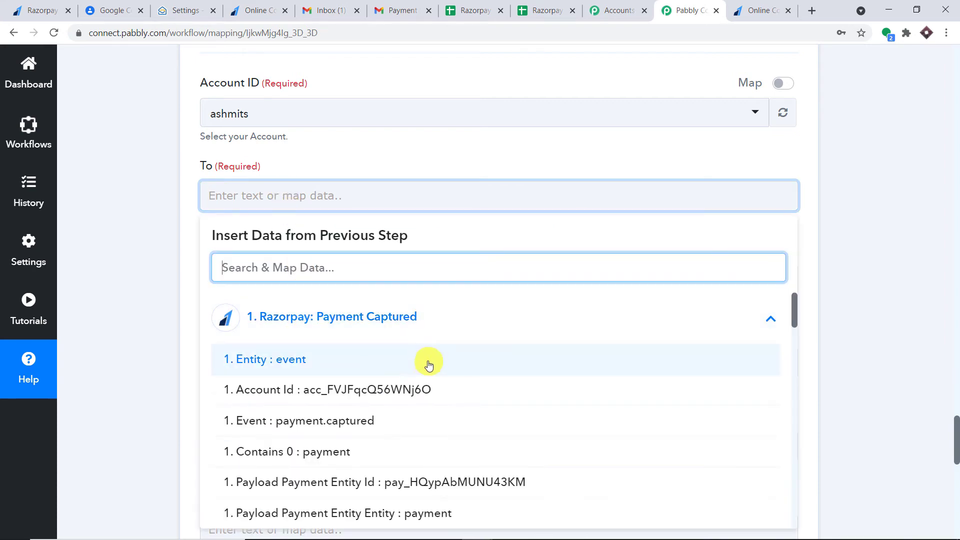
scroll(429, 365, "down", 3)
scroll(450, 392, "down", 1)
scroll(454, 392, "down", 2)
scroll(455, 416, "down", 2)
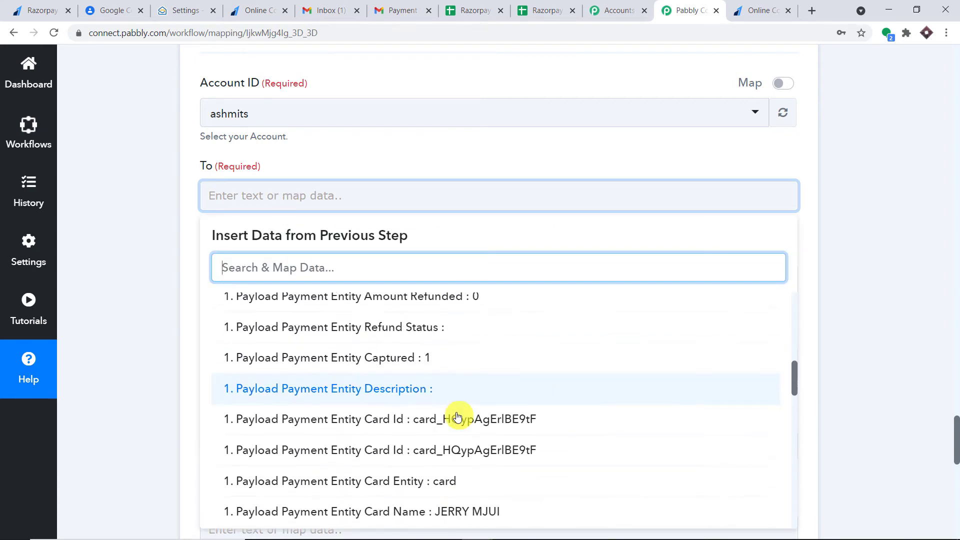
scroll(465, 423, "down", 5)
scroll(468, 422, "down", 3)
scroll(468, 420, "down", 3)
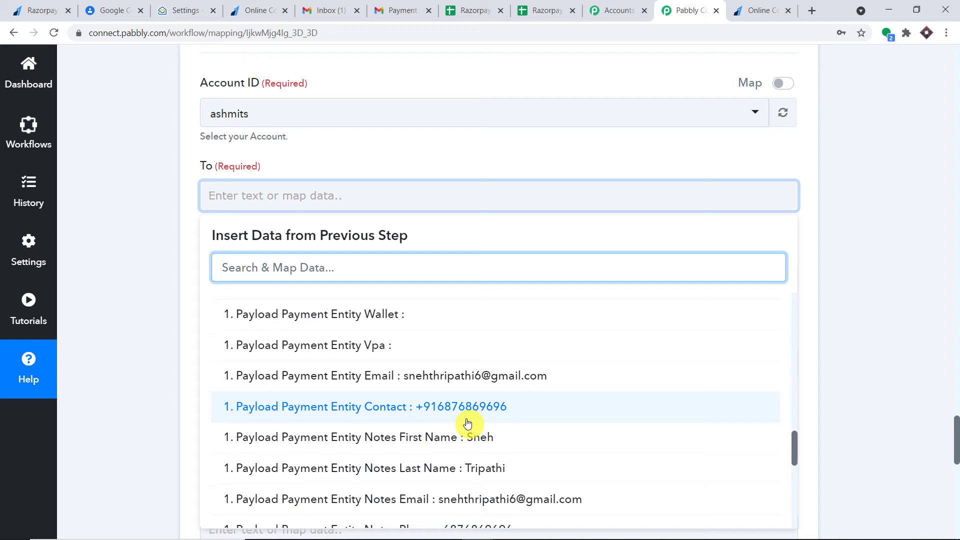
left_click(469, 385)
left_click(467, 142)
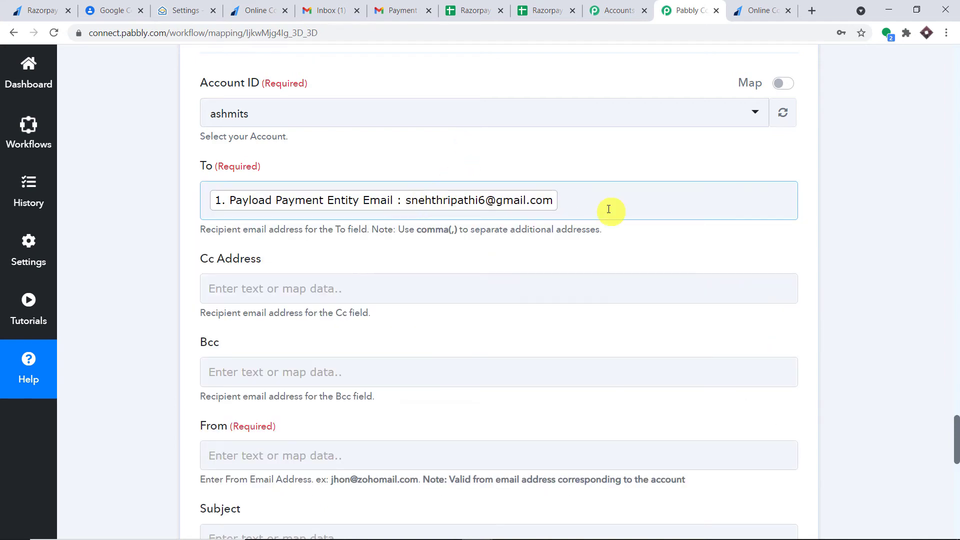
- Scroll down to the empty From field and bring up the Zoho Mail settings tab
scroll(609, 198, "down", 1)
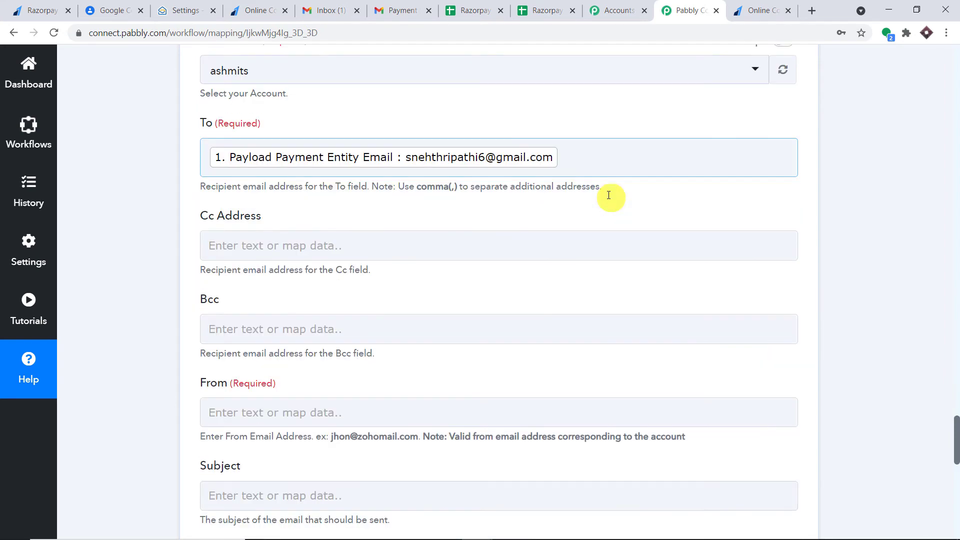
scroll(610, 195, "down", 2)
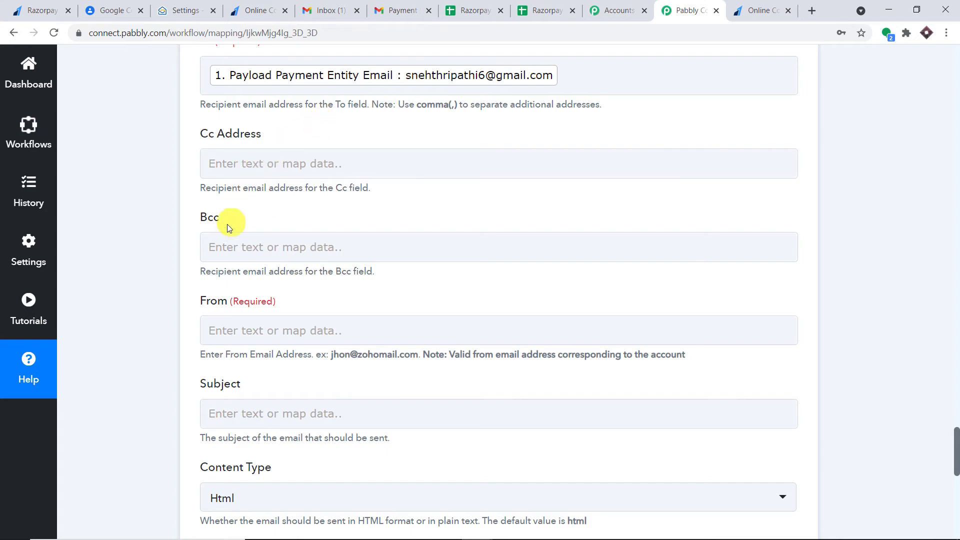
scroll(365, 198, "down", 3)
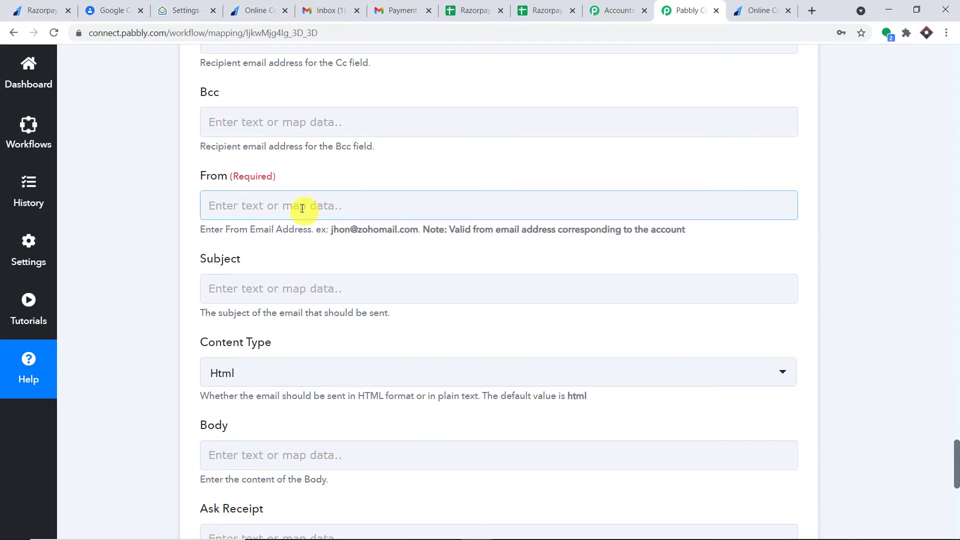
left_click(203, 10)
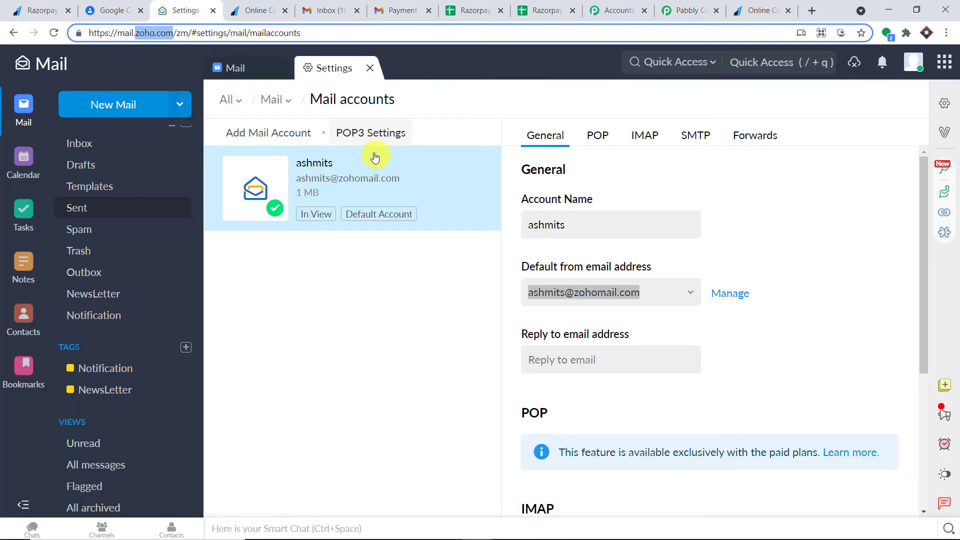
- Copy Zoho Mail's default from email address and return to the Pabbly Connect workflow
right_click(596, 296)
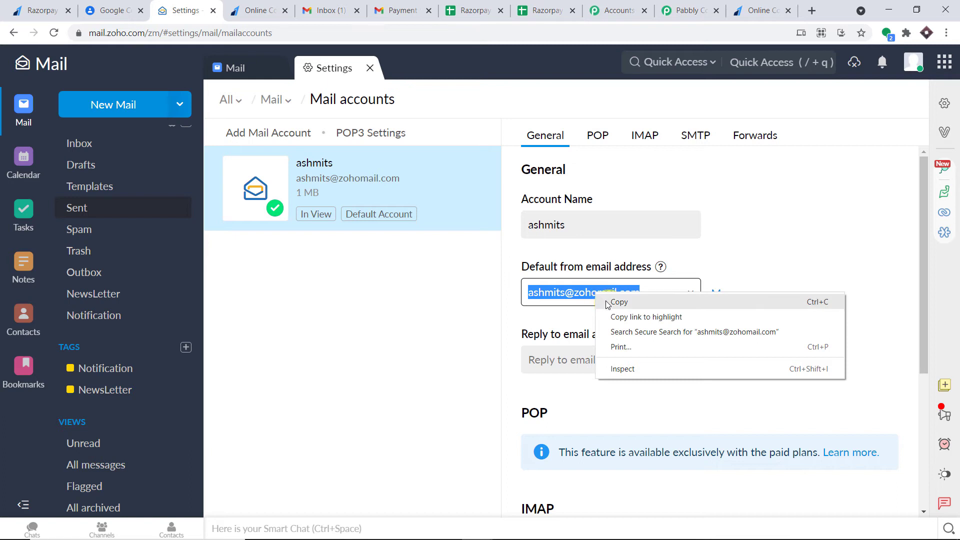
left_click(608, 301)
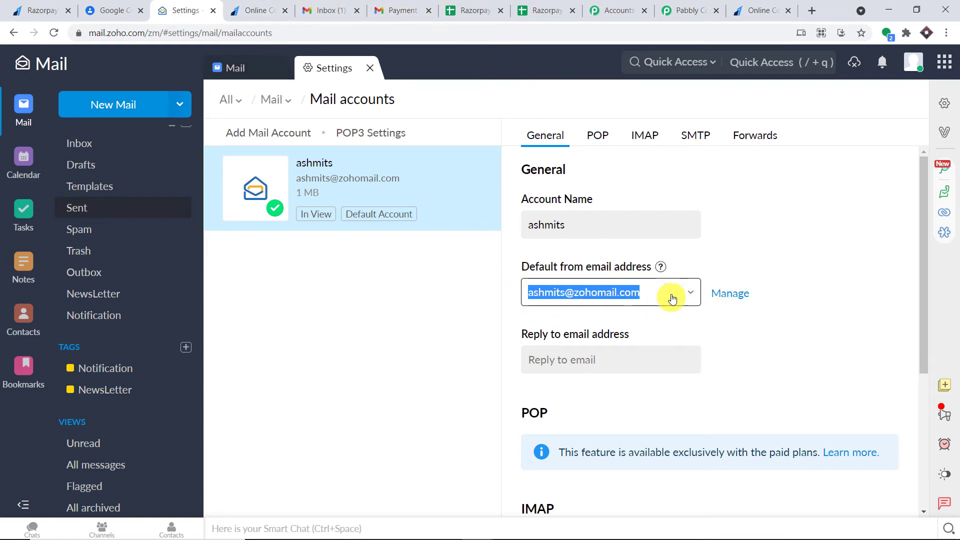
left_click(689, 10)
left_click(241, 206)
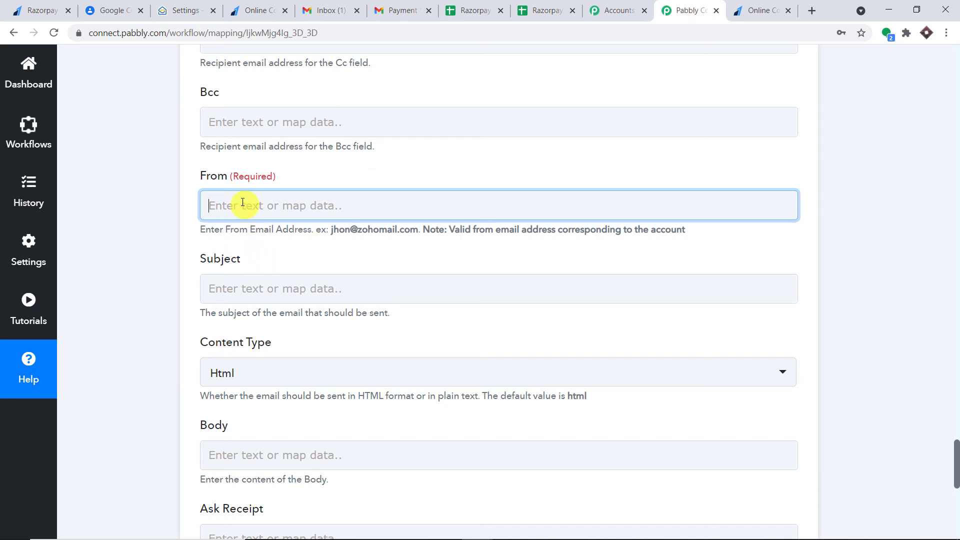
right_click(242, 203)
left_click(286, 300)
left_click(340, 170)
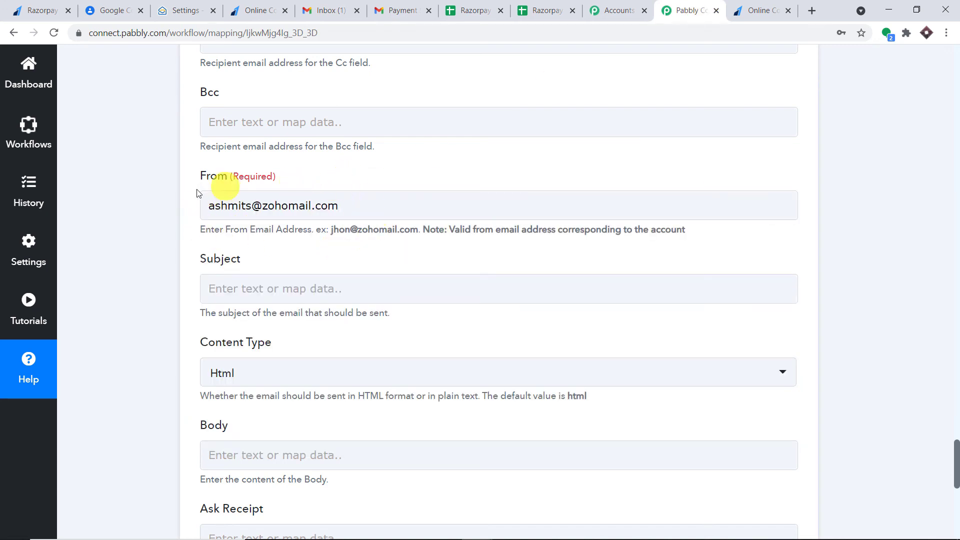
left_click(265, 202)
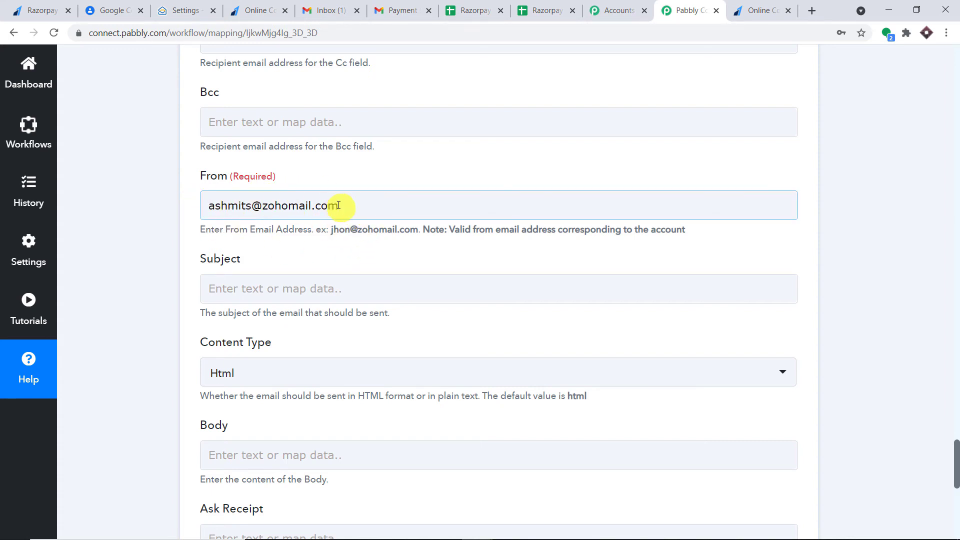
left_click_drag(205, 205, 352, 200)
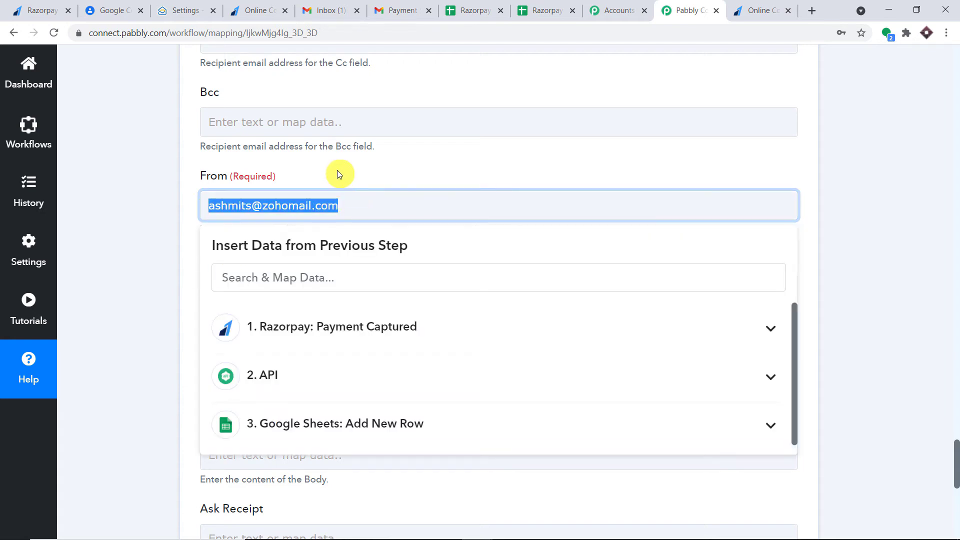
left_click(338, 172)
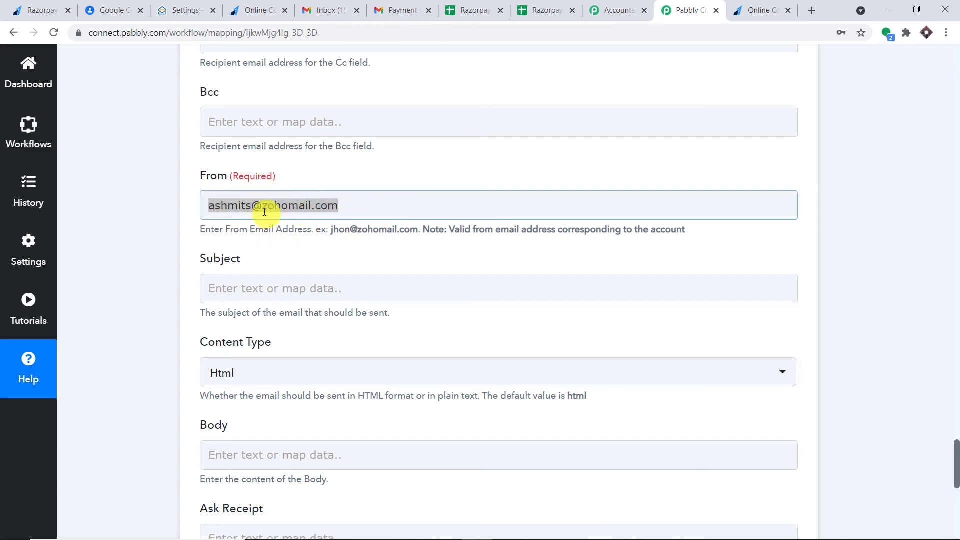
scroll(346, 212, "up", 5)
left_click(332, 205)
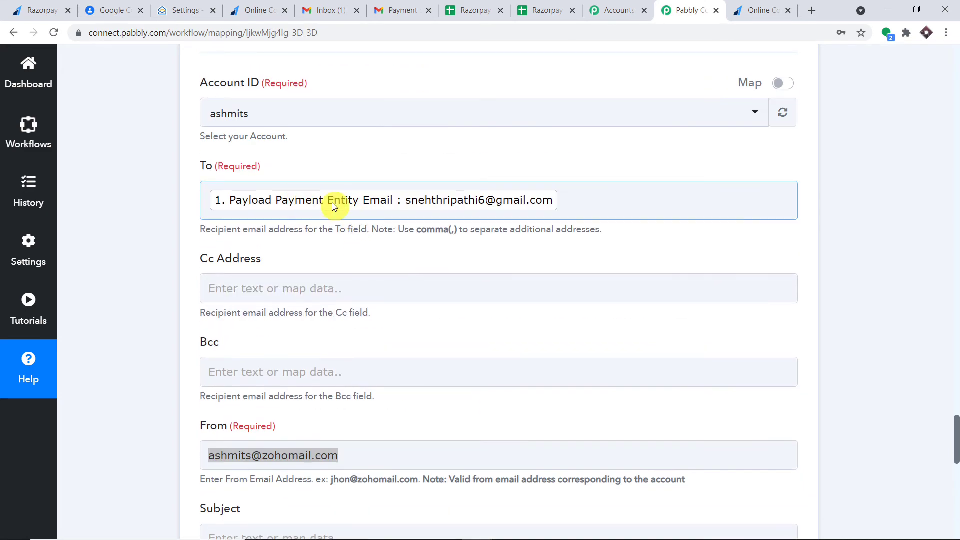
scroll(244, 393, "down", 1)
left_click(244, 393)
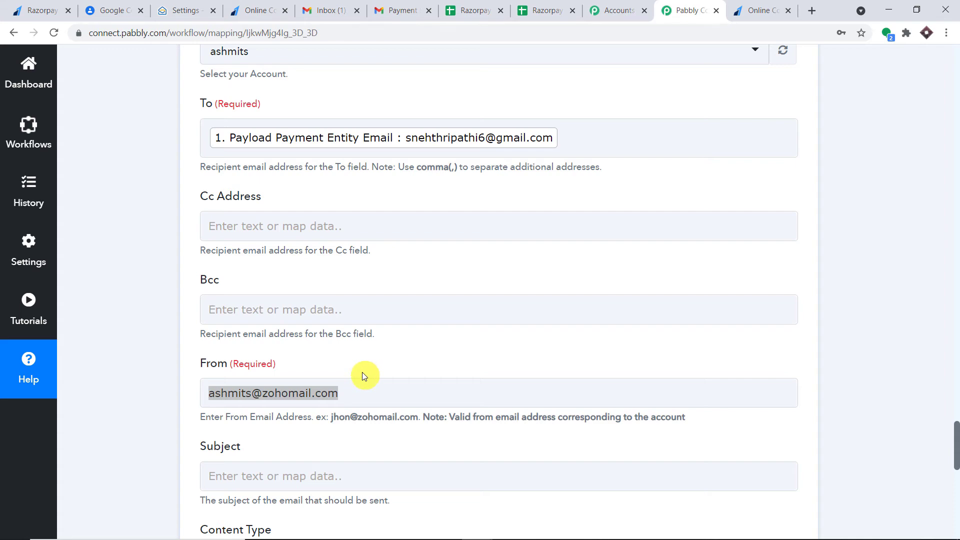
scroll(372, 352, "down", 3)
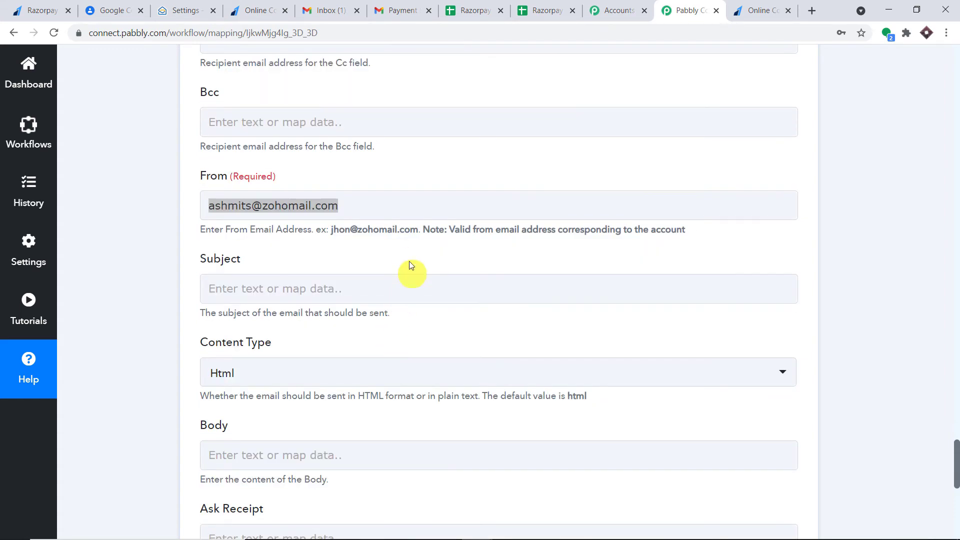
left_click(325, 290)
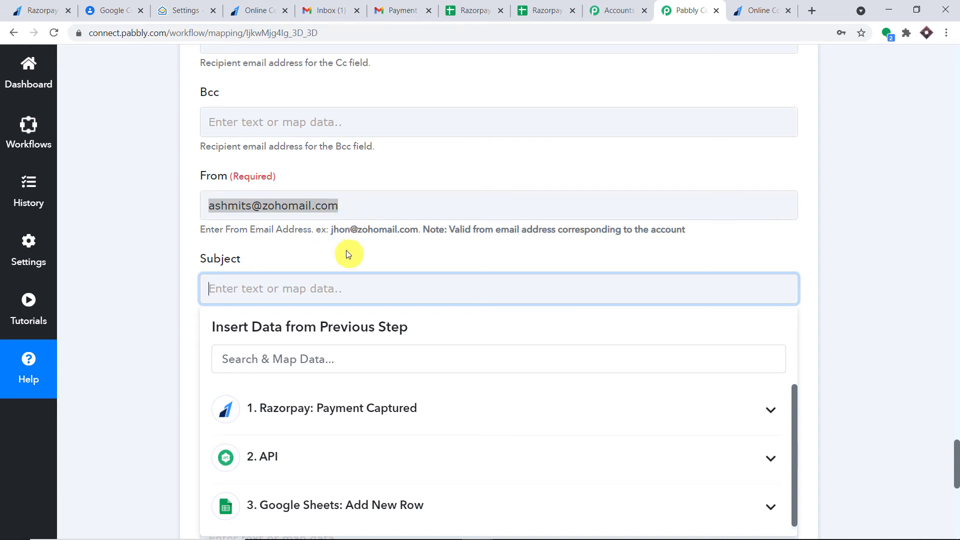
- Enter 'Payment Recieved' as the email subject
left_click(346, 250)
left_click(315, 289)
type("Payment Recieved")
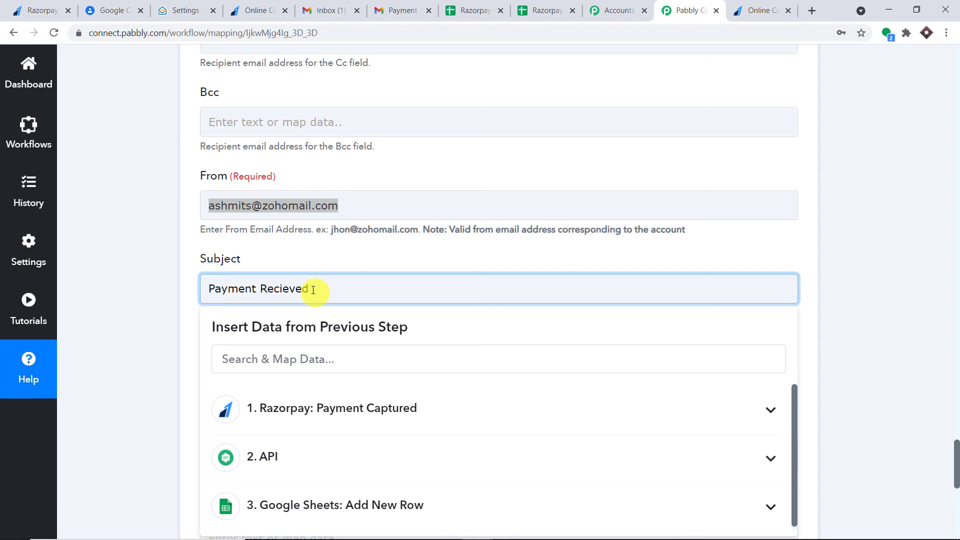
left_click(343, 256)
- Start the body with 'Hello,' followed by the mapped Razorpay payer First Name
scroll(350, 265, "down", 1)
scroll(300, 255, "down", 1)
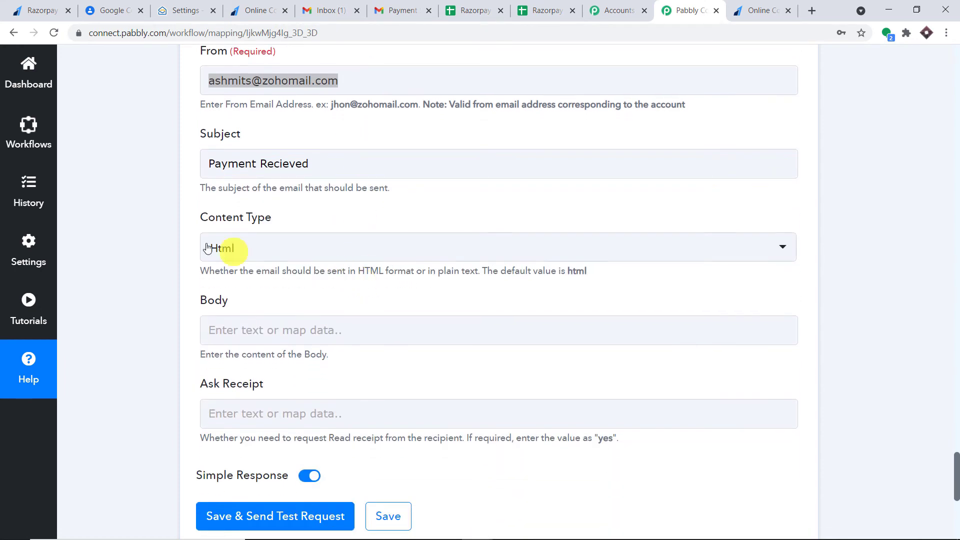
scroll(284, 272, "down", 1)
left_click(284, 268)
type("Hello,")
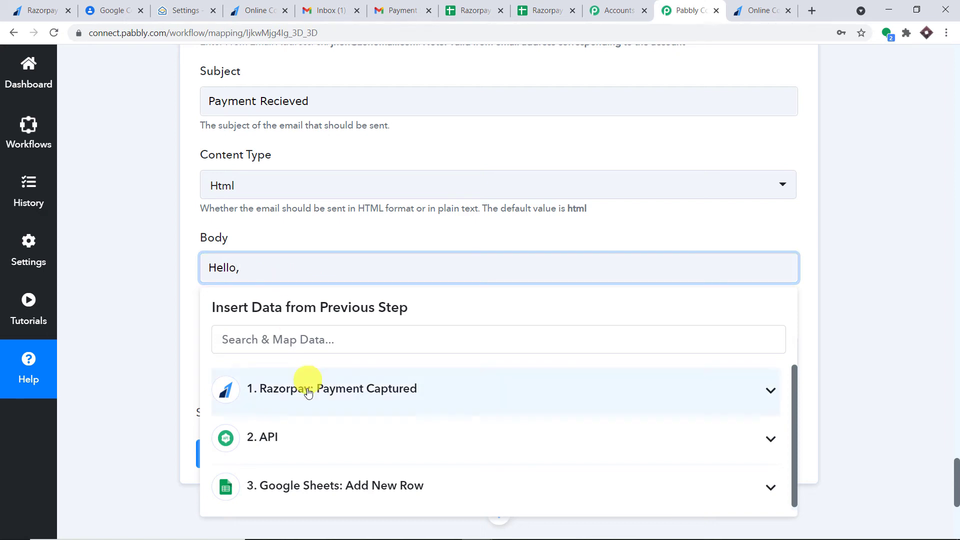
left_click(310, 389)
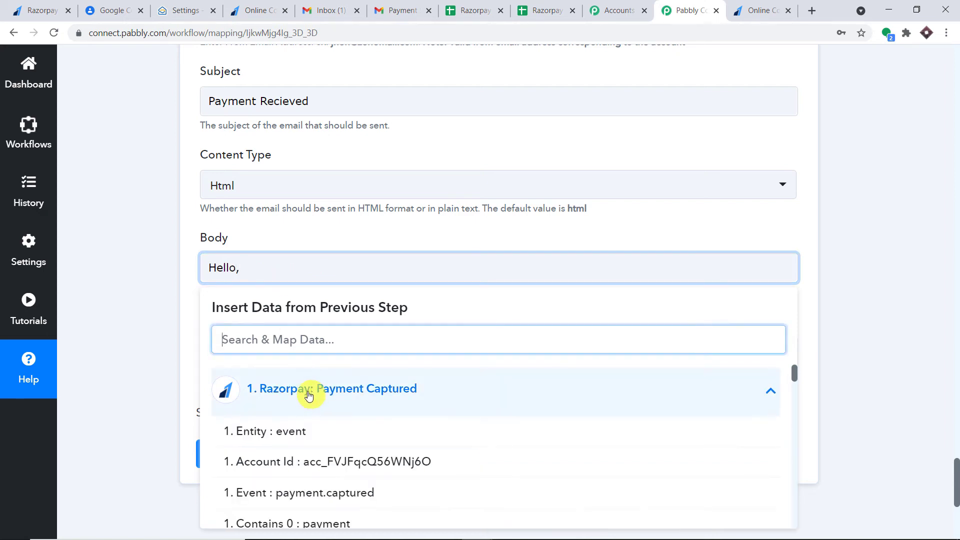
scroll(330, 390, "down", 3)
scroll(380, 433, "down", 3)
scroll(380, 433, "down", 2)
scroll(393, 431, "down", 2)
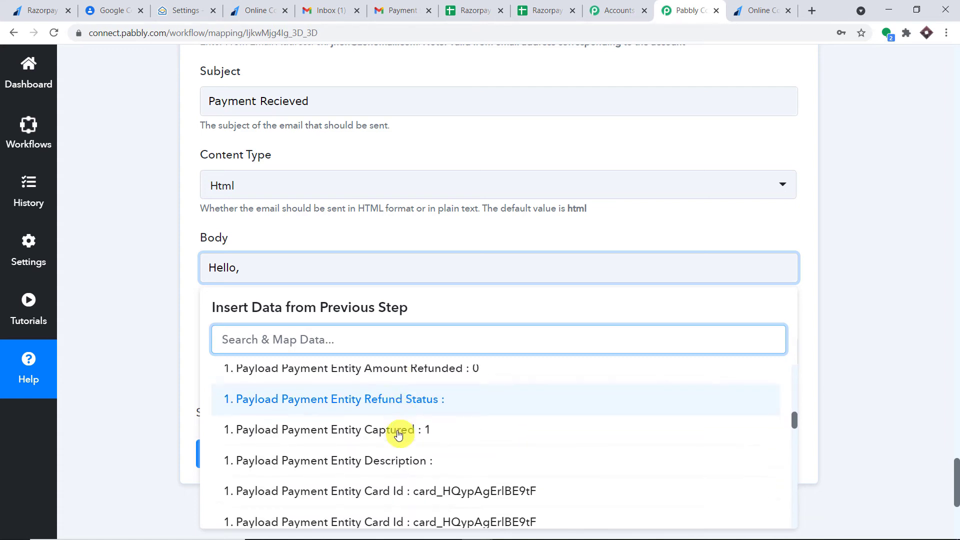
scroll(343, 431, "down", 2)
scroll(408, 442, "down", 2)
scroll(413, 441, "down", 2)
scroll(413, 439, "down", 4)
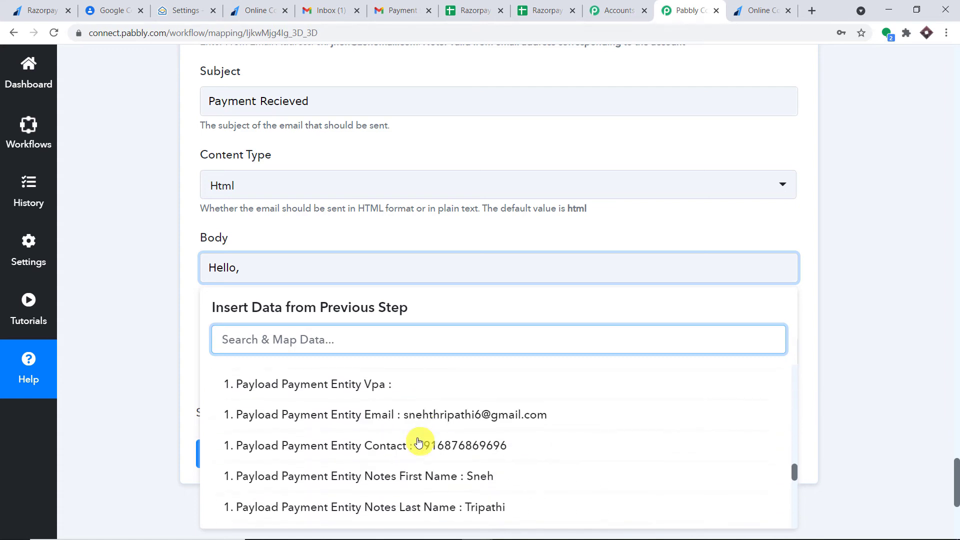
scroll(418, 444, "down", 3)
left_click(465, 390)
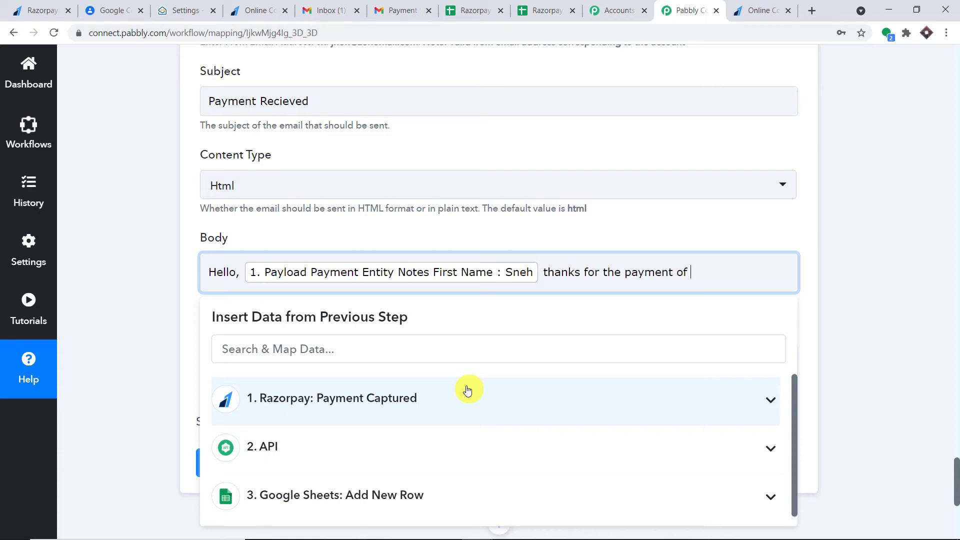
- Finish the body with 'thanks for the payment of', the API Amount value, and 'INR'
left_click(467, 390)
left_click(461, 408)
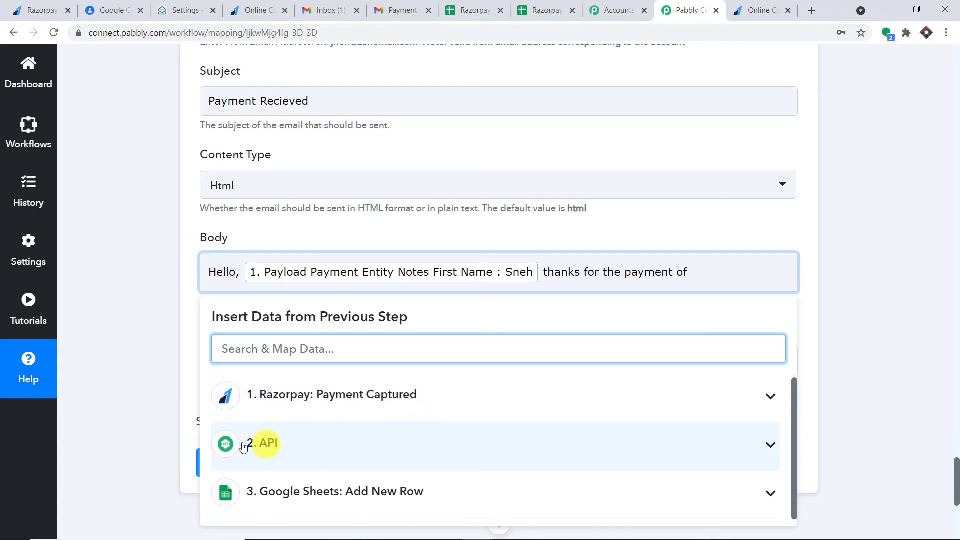
left_click(290, 444)
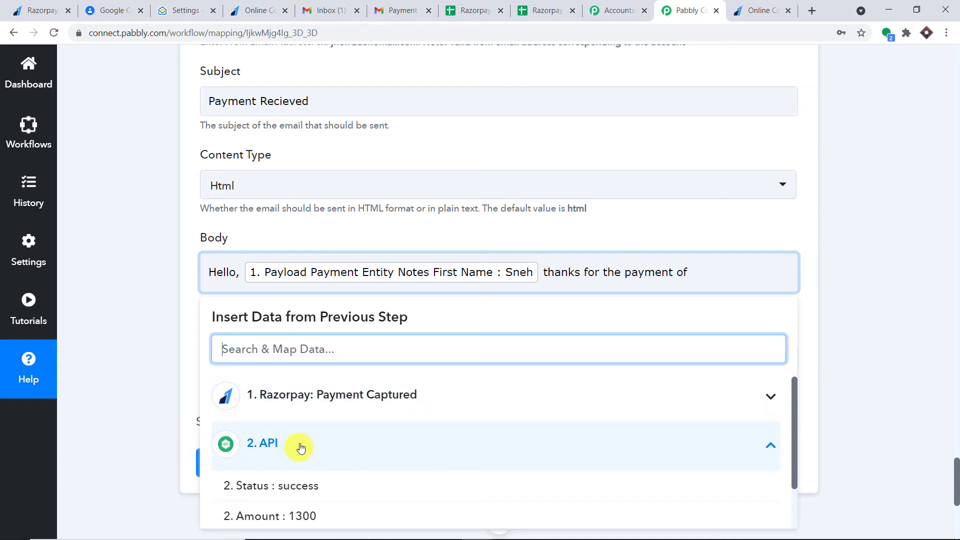
left_click(307, 517)
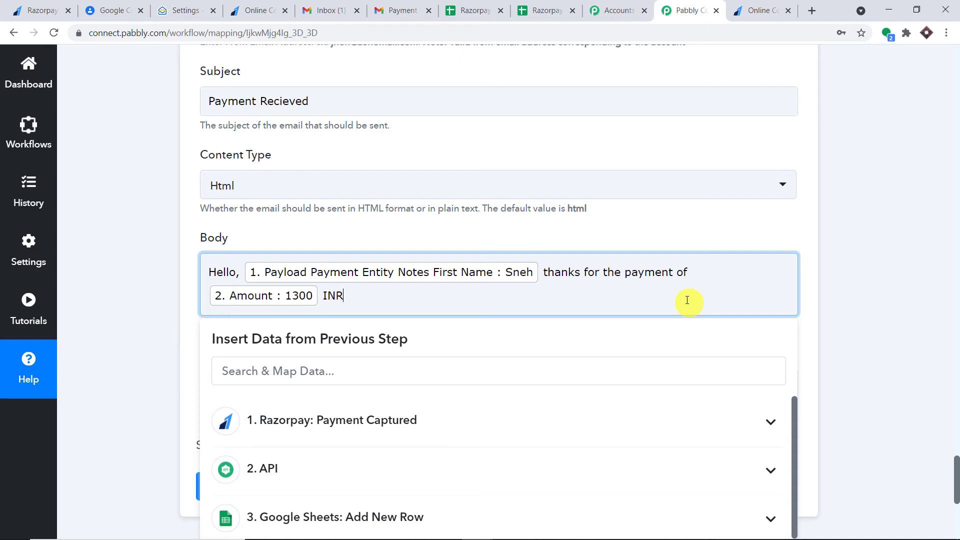
left_click(594, 247)
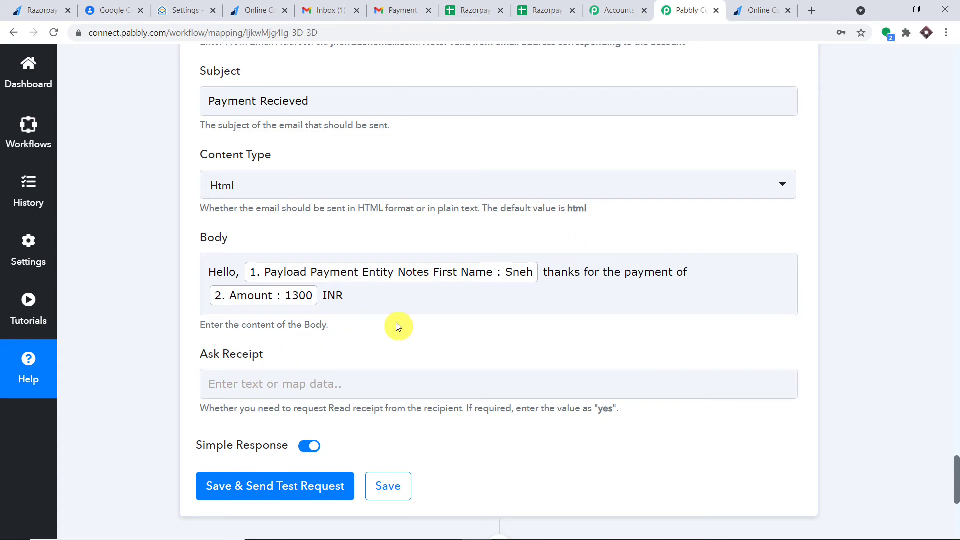
- Save the Zoho Mail Send Email step and send a test request, returning status 200 success
scroll(392, 165, "up", 5)
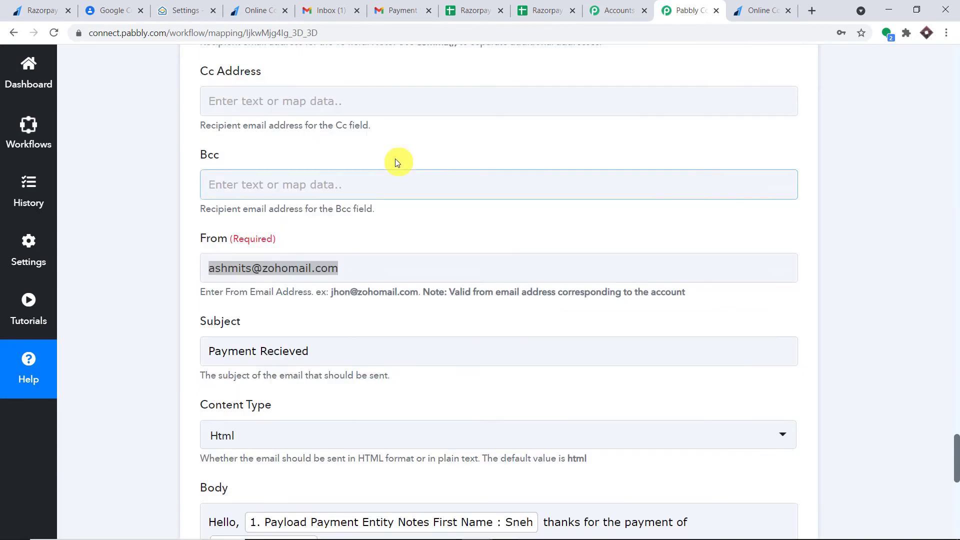
scroll(401, 165, "up", 4)
scroll(405, 165, "down", 7)
scroll(405, 165, "down", 6)
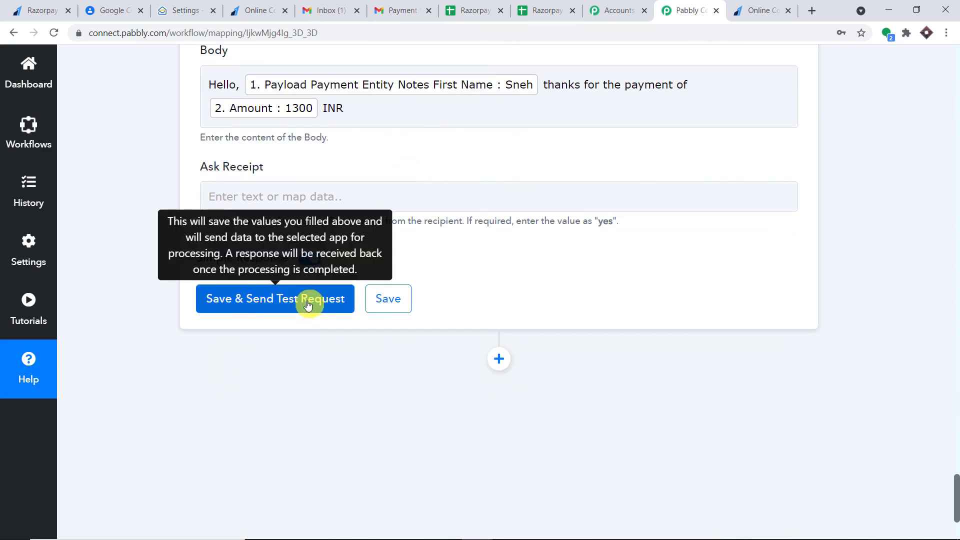
left_click(307, 301)
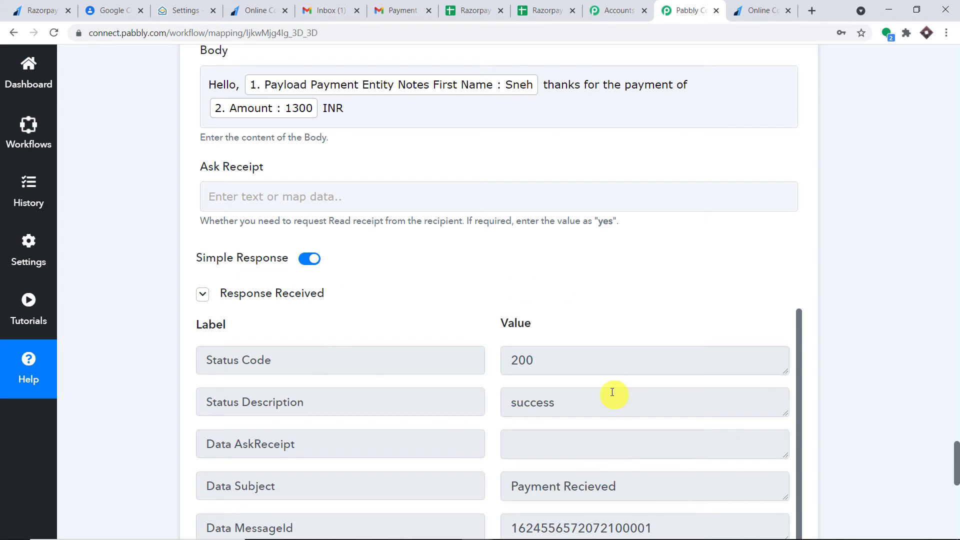
- Open the 'Payment Recieved' thank-you email for 1300 INR in Gmail, then move to Google Contacts
left_click(339, 2)
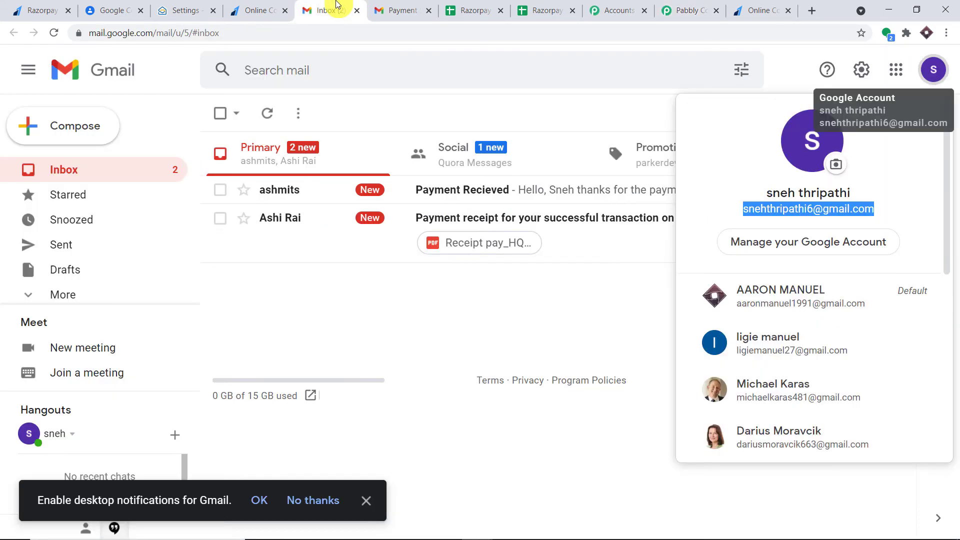
left_click(799, 58)
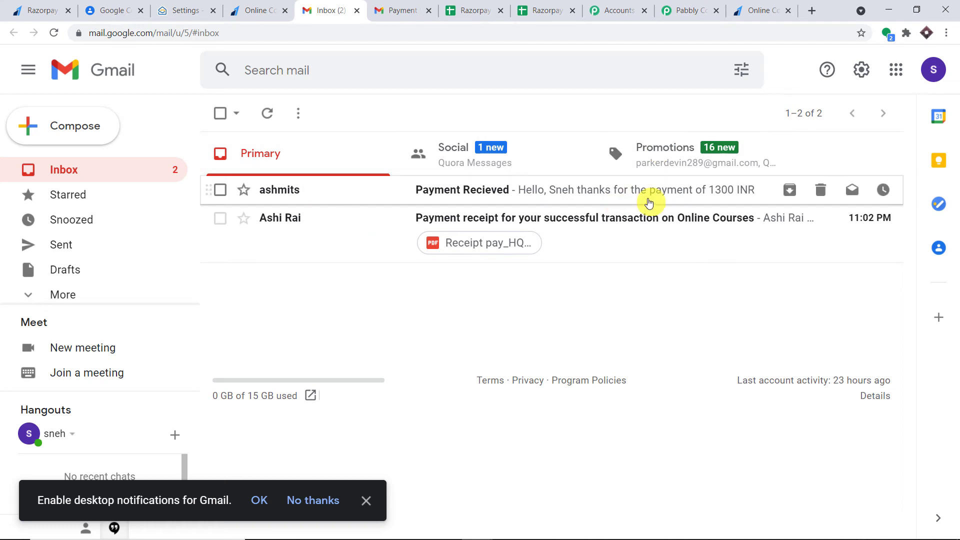
left_click(648, 202)
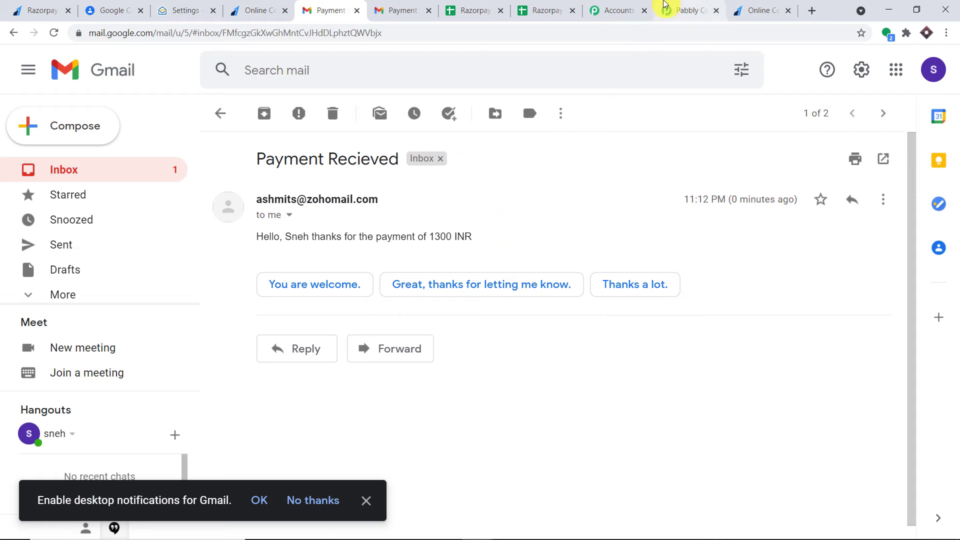
left_click(125, 7)
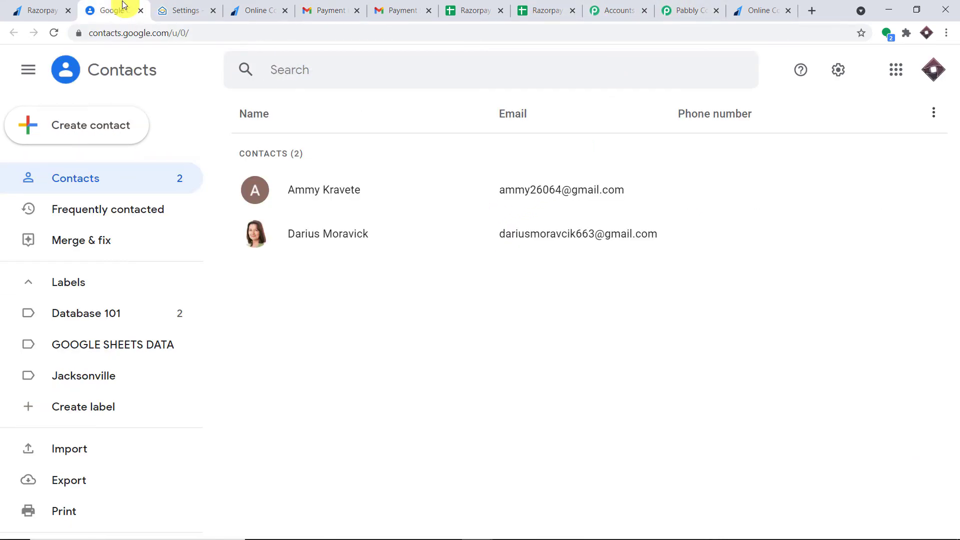
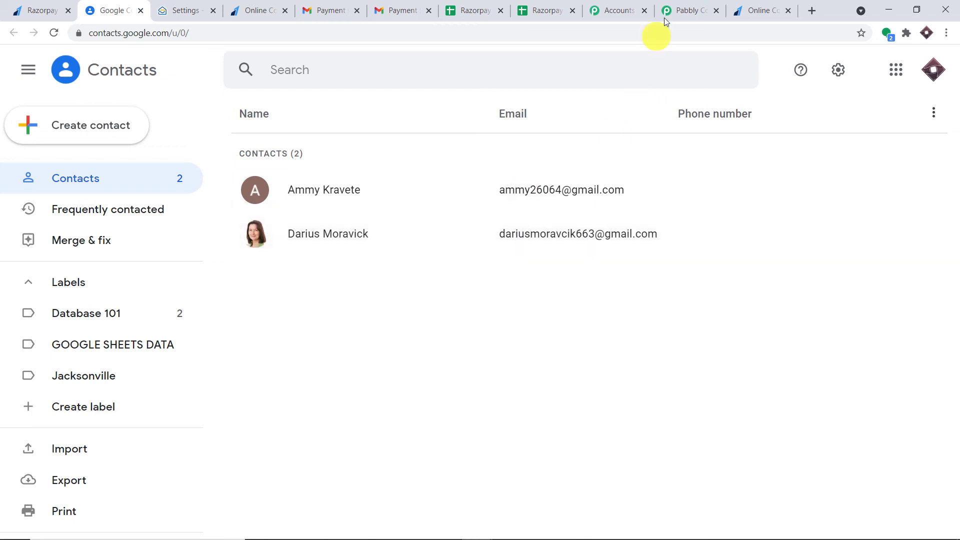
- Return to the Pabbly Connect workflow and scroll to the bottom of its steps
left_click(690, 10)
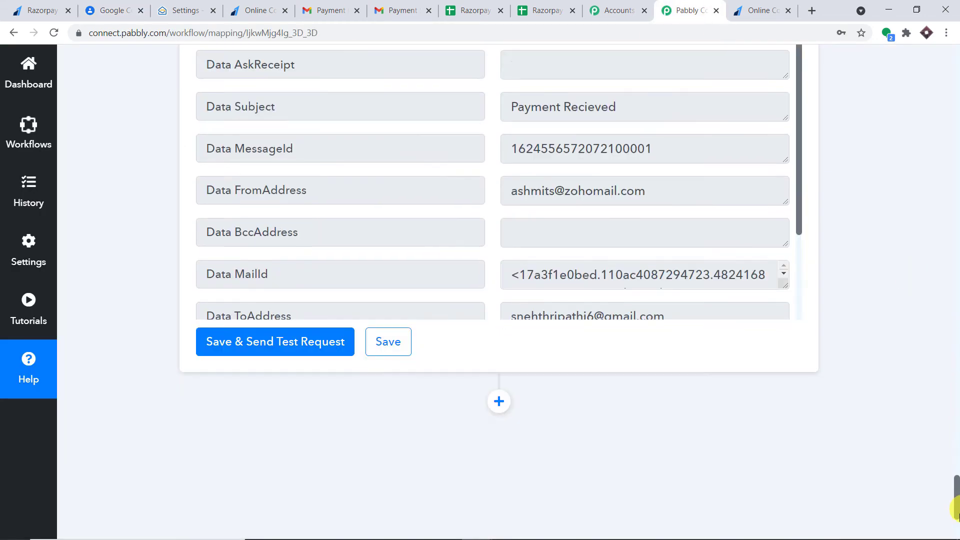
left_click_drag(956, 456, 956, 513)
- Add a new action step, search 'GO', and set it to Google Contacts with Create Contact
left_click(499, 187)
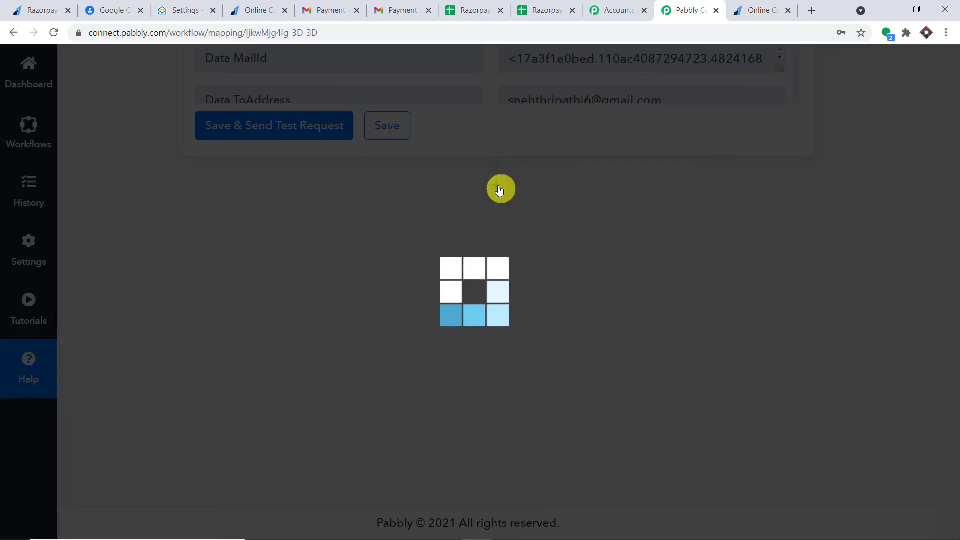
left_click(303, 348)
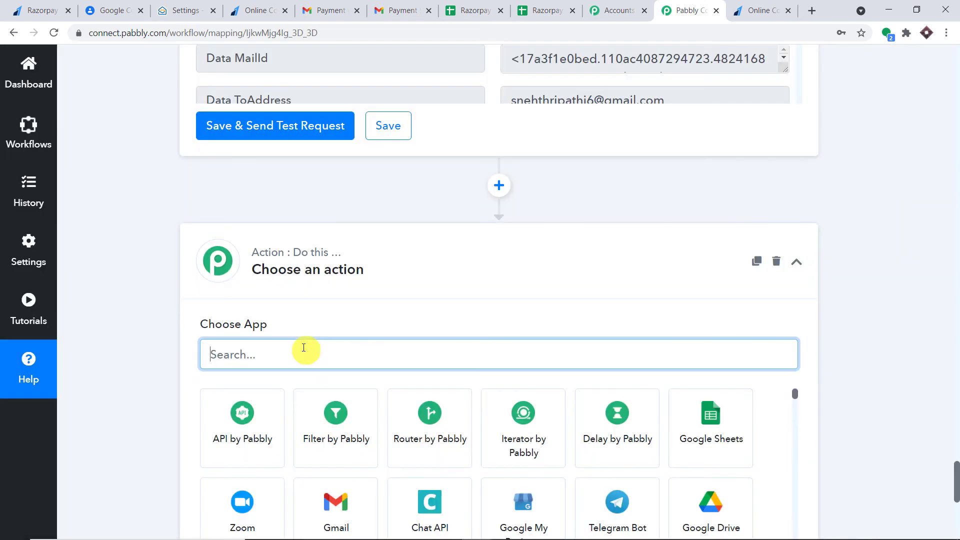
type("G")
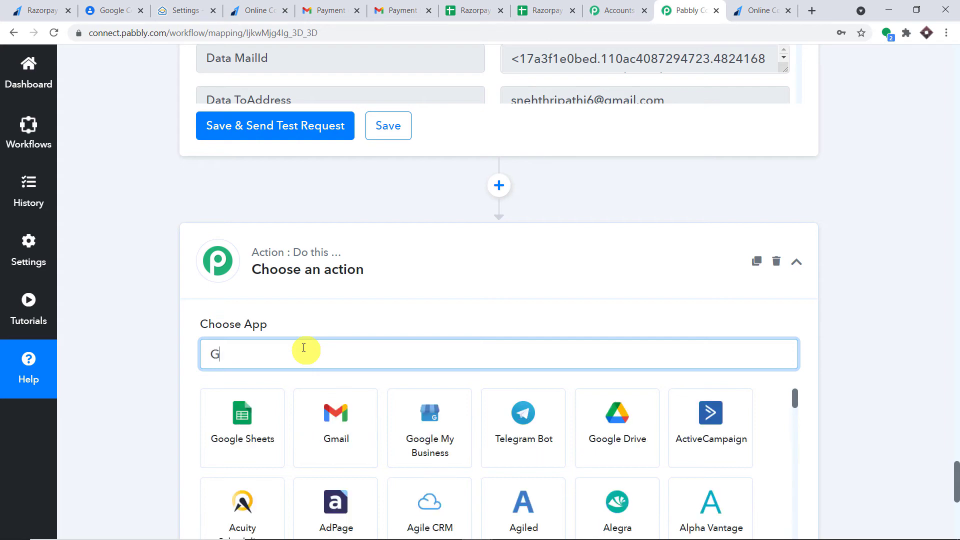
type("OO")
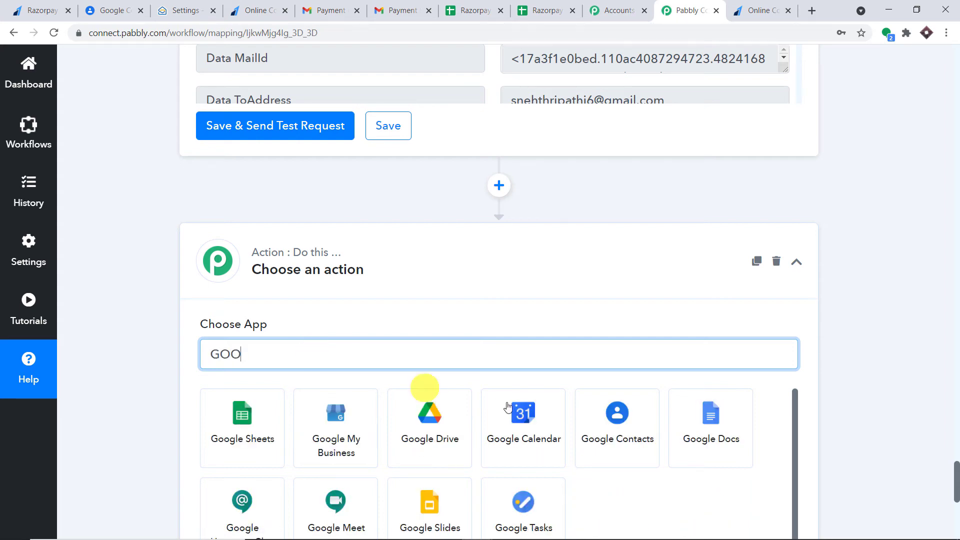
left_click(617, 415)
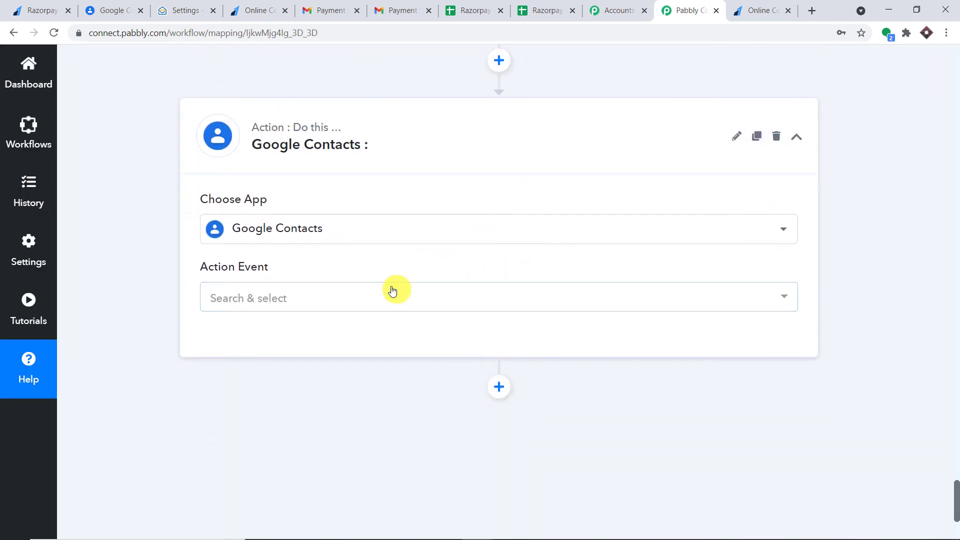
left_click(392, 291)
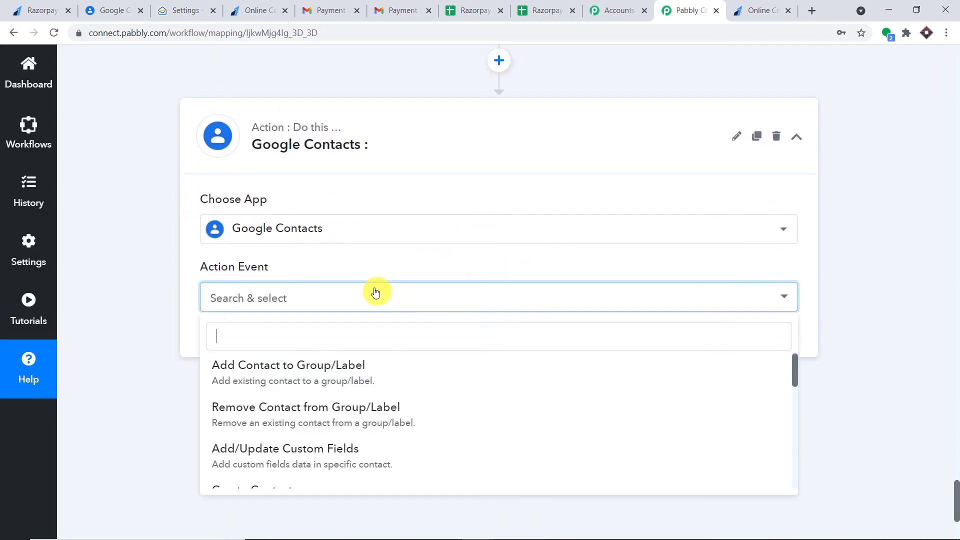
scroll(377, 388, "down", 2)
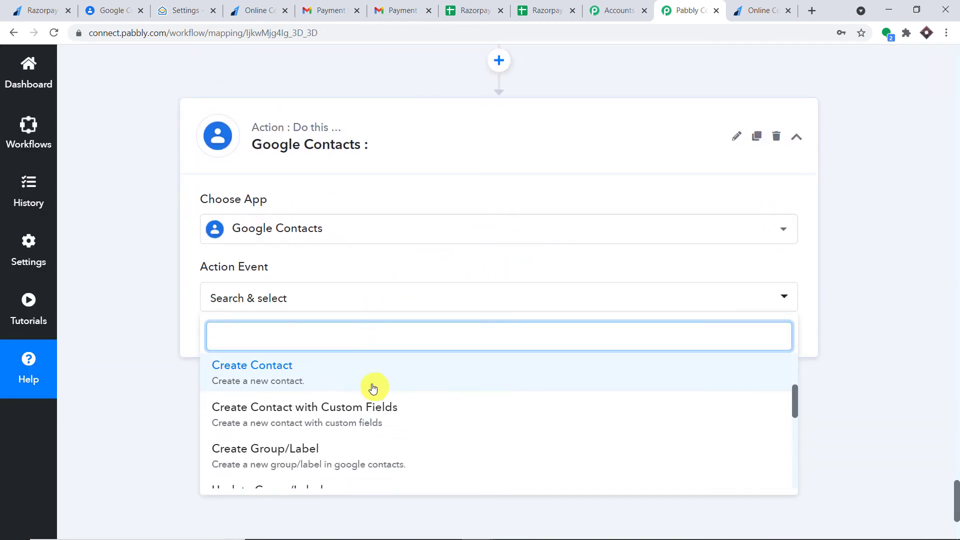
left_click(377, 388)
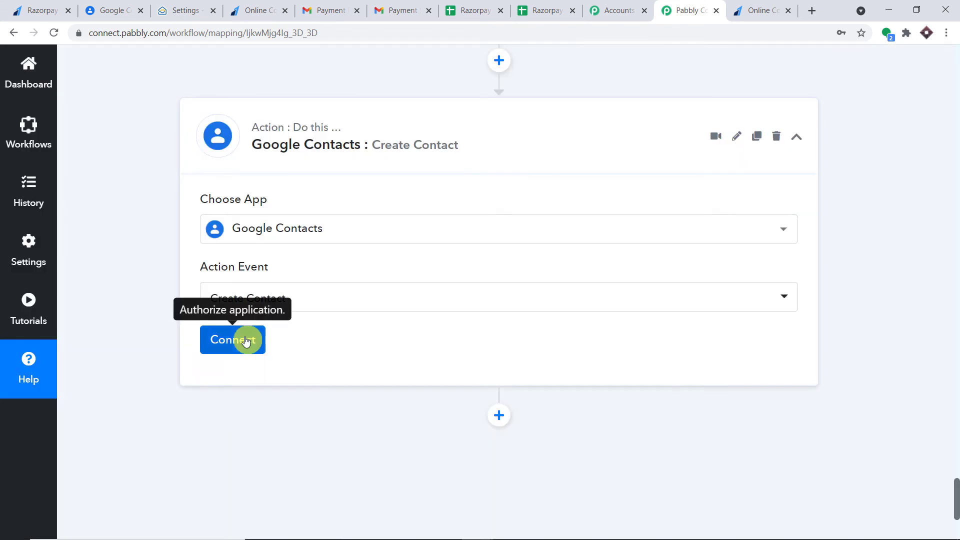
- Connect a new Google account to the Create Contact step and allow access to its contacts
left_click(245, 341)
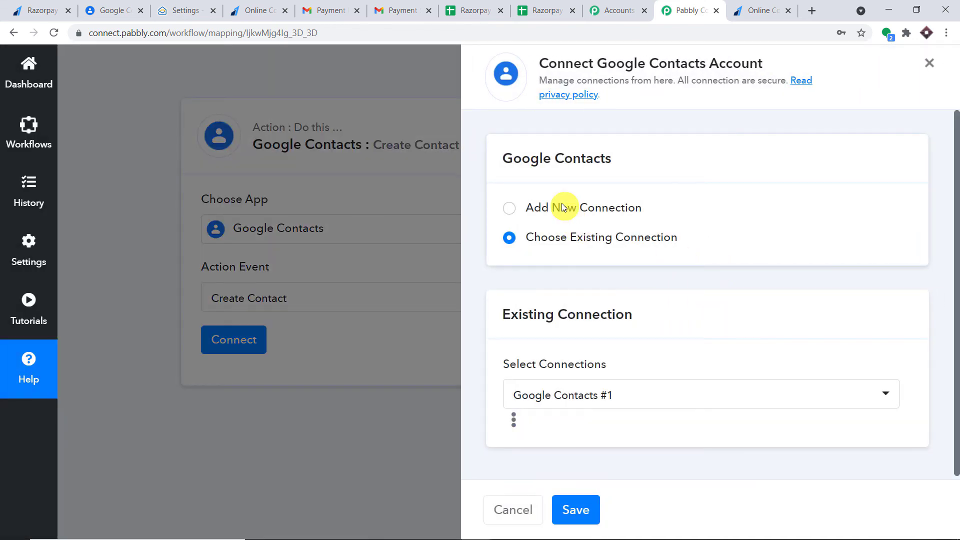
left_click(562, 204)
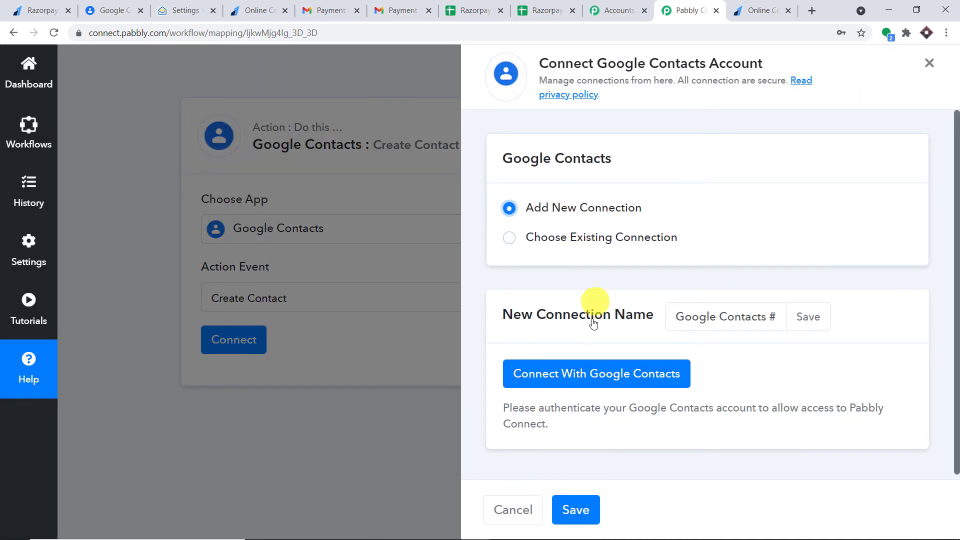
left_click(574, 373)
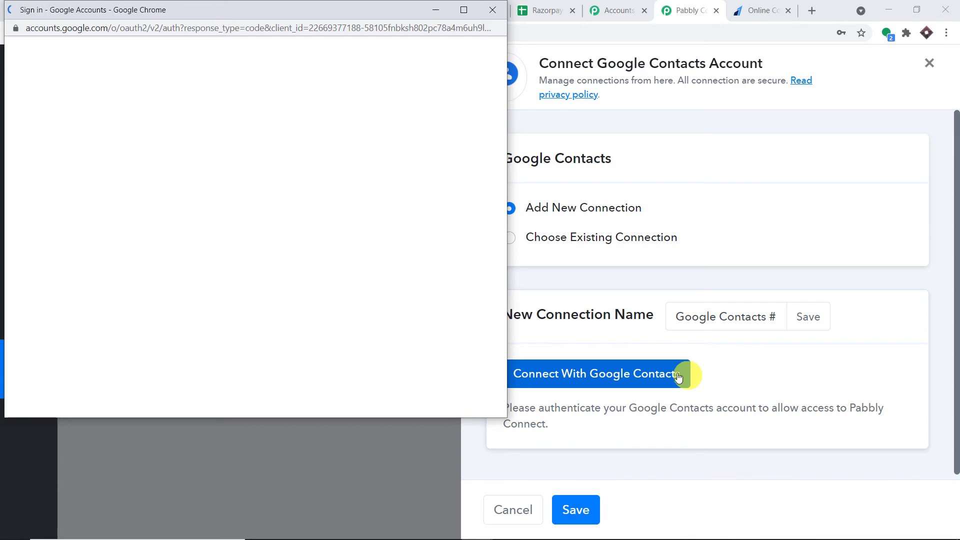
left_click_drag(333, 16, 764, 63)
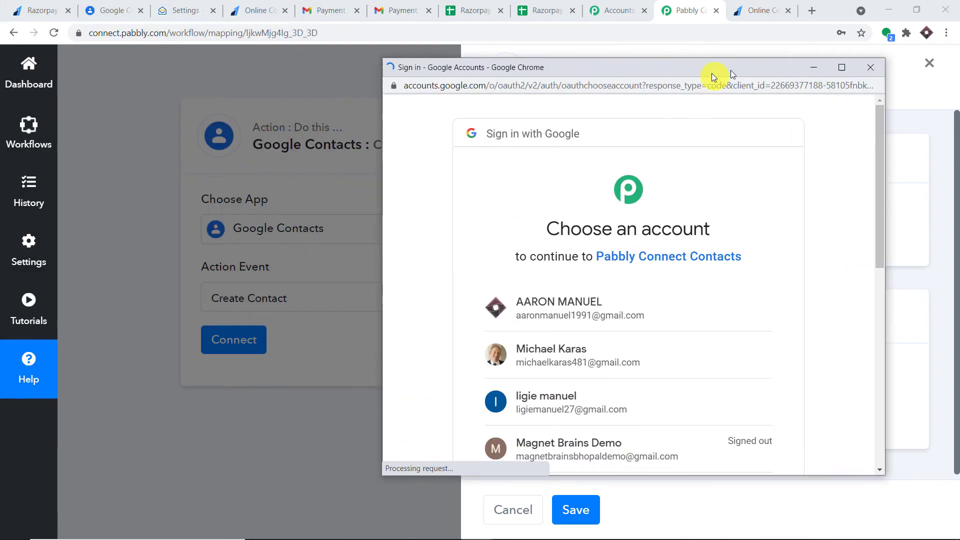
scroll(629, 293, "down", 5)
scroll(631, 297, "up", 5)
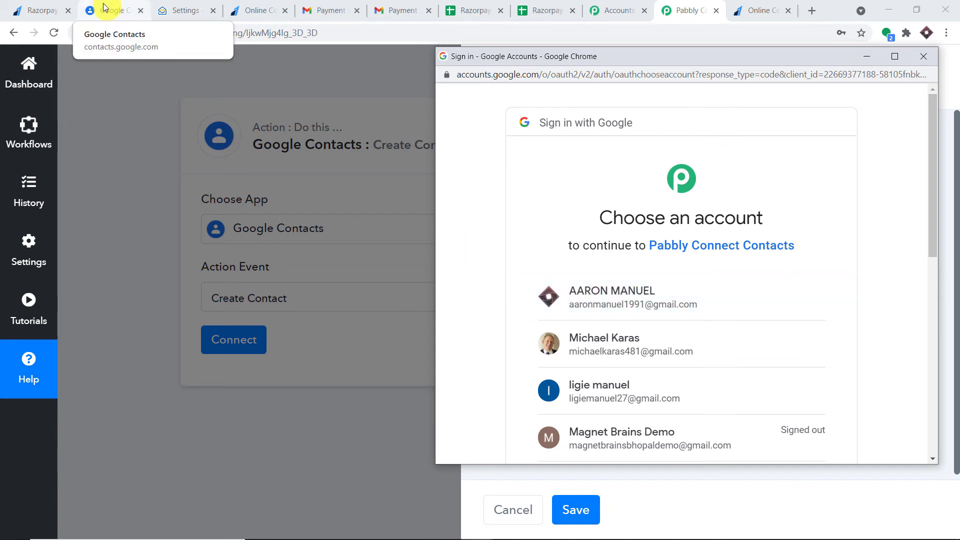
left_click(615, 300)
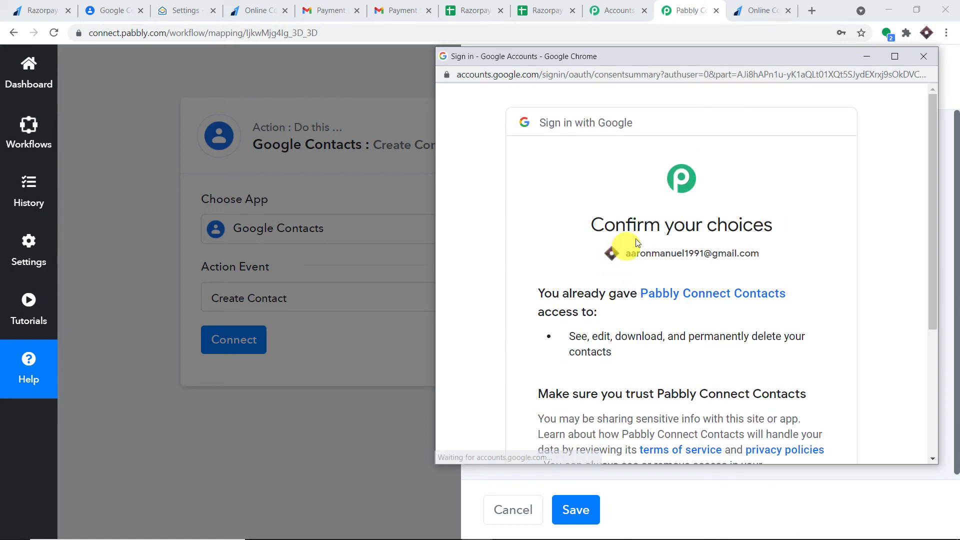
scroll(725, 313, "down", 4)
left_click(788, 354)
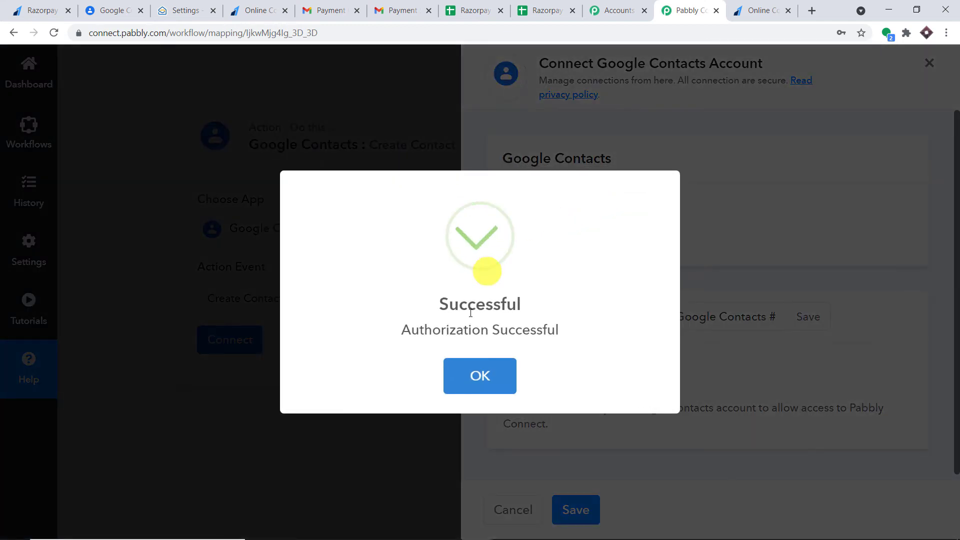
left_click(495, 367)
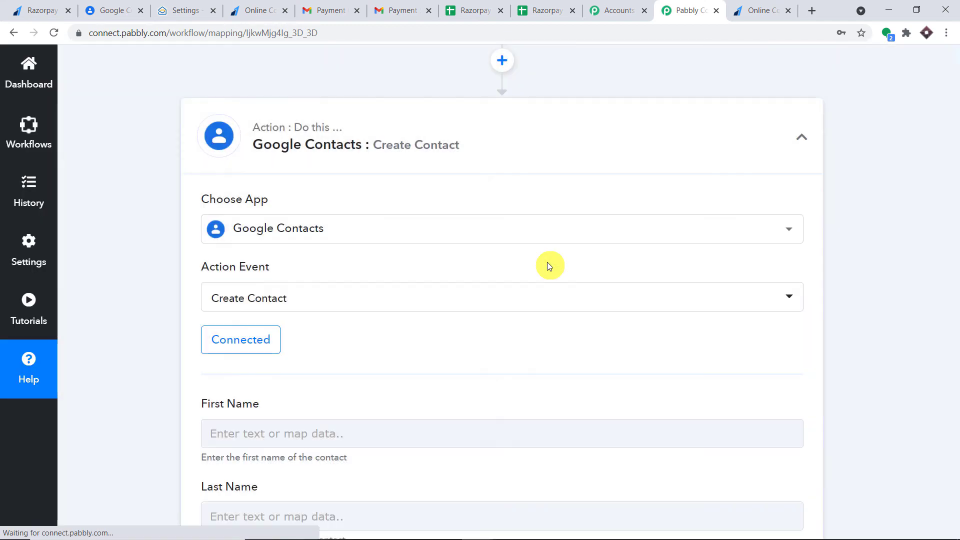
- Map First Name to the Razorpay: Payment Captured Notes First Name field
scroll(519, 254, "down", 1)
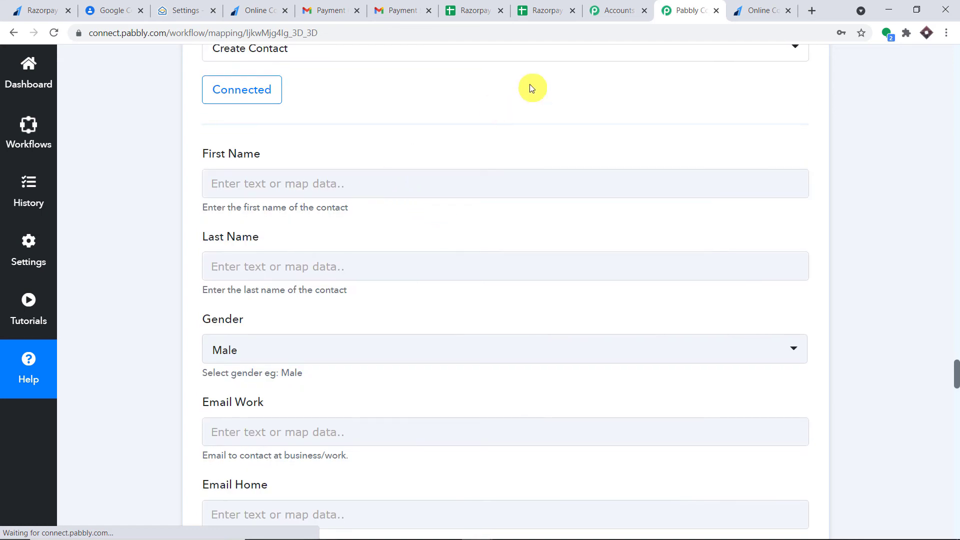
scroll(303, 249, "down", 1)
scroll(358, 290, "down", 1)
scroll(368, 270, "down", 3)
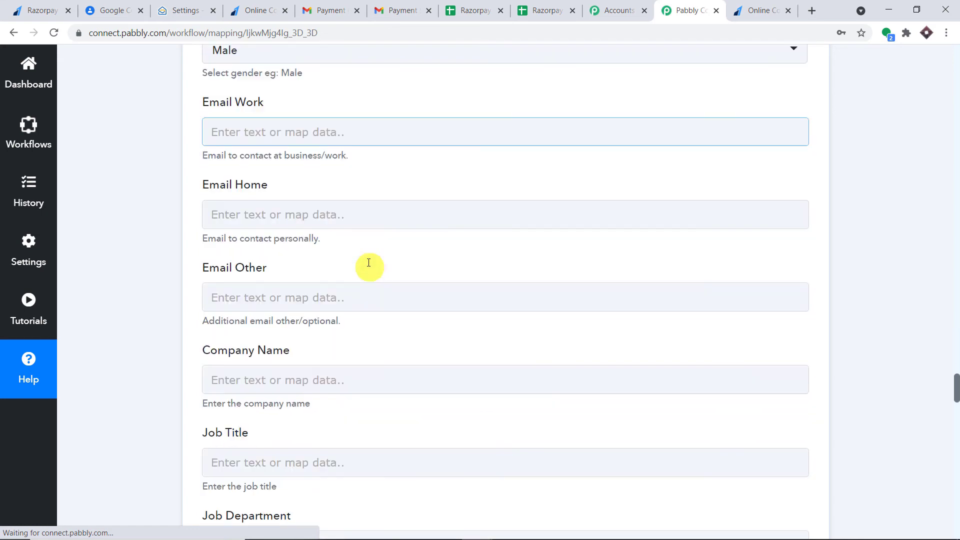
scroll(392, 245, "down", 3)
scroll(395, 248, "up", 5)
scroll(398, 251, "up", 5)
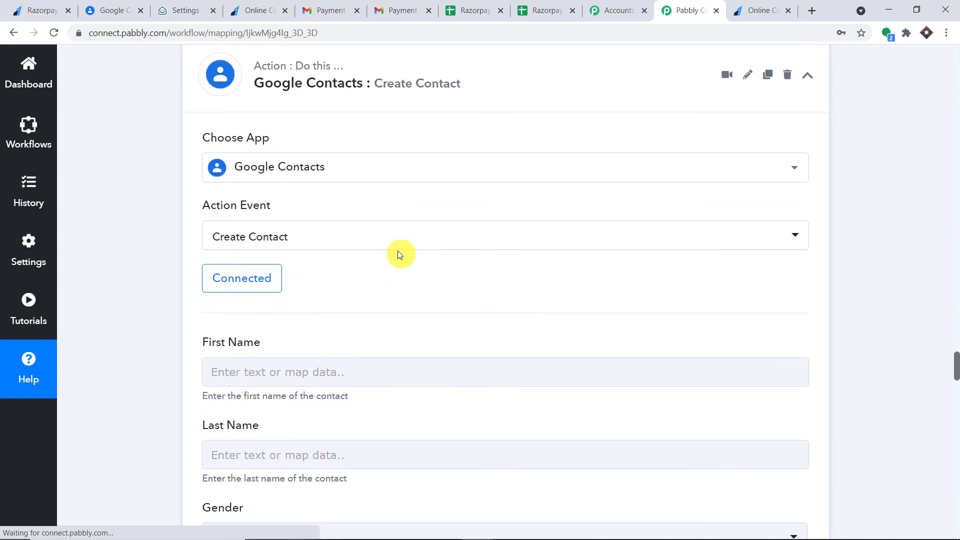
scroll(398, 254, "up", 2)
scroll(398, 254, "down", 3)
scroll(397, 253, "down", 1)
left_click(373, 182)
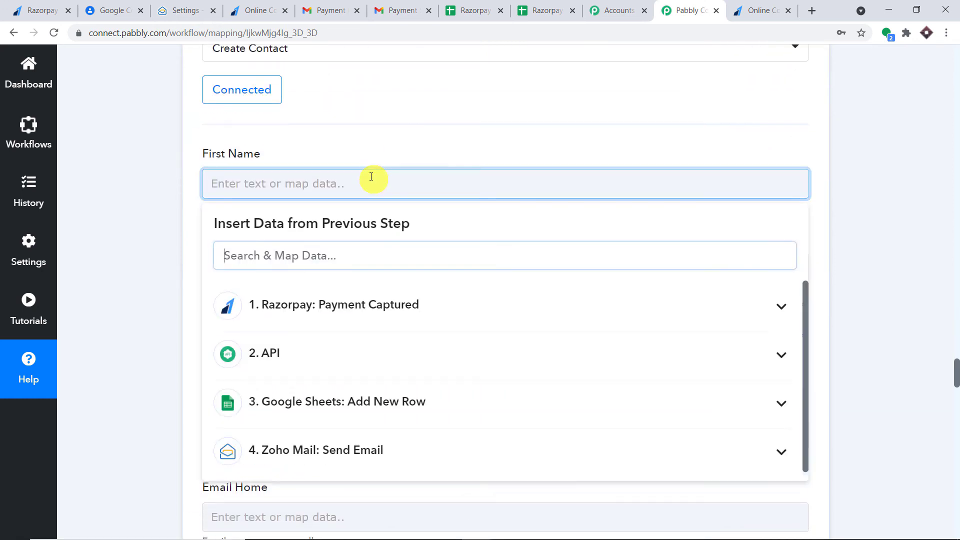
scroll(390, 210, "down", 1)
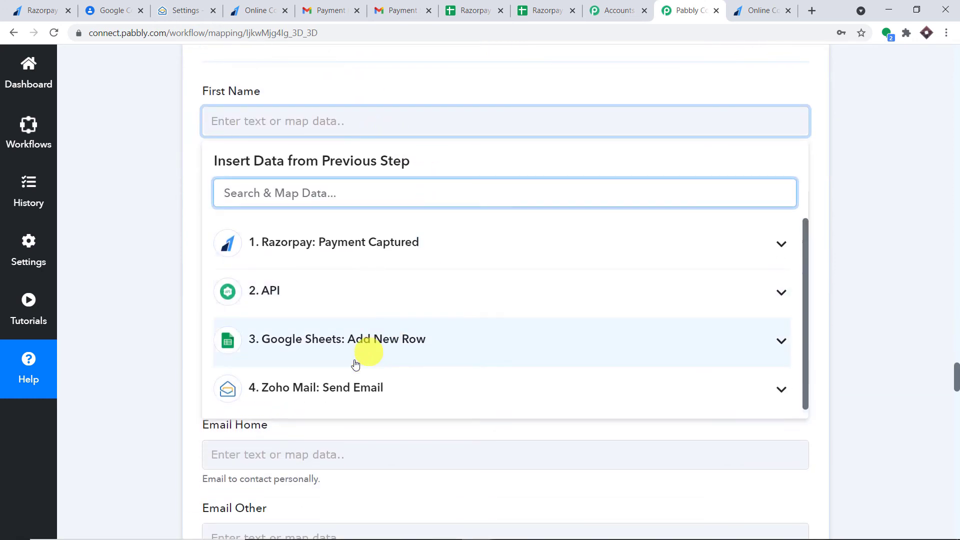
left_click(386, 245)
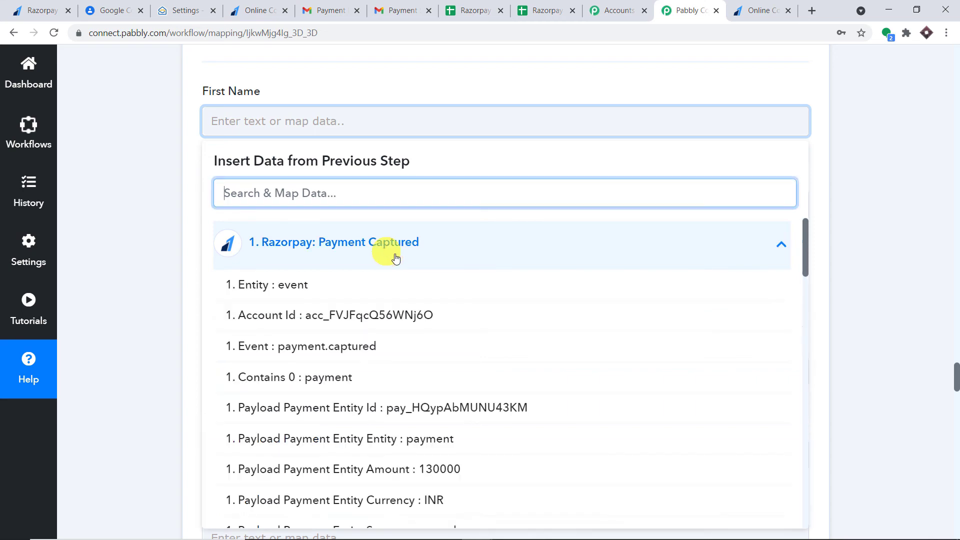
scroll(435, 300, "down", 1)
scroll(439, 305, "down", 4)
scroll(440, 275, "down", 3)
scroll(440, 300, "down", 3)
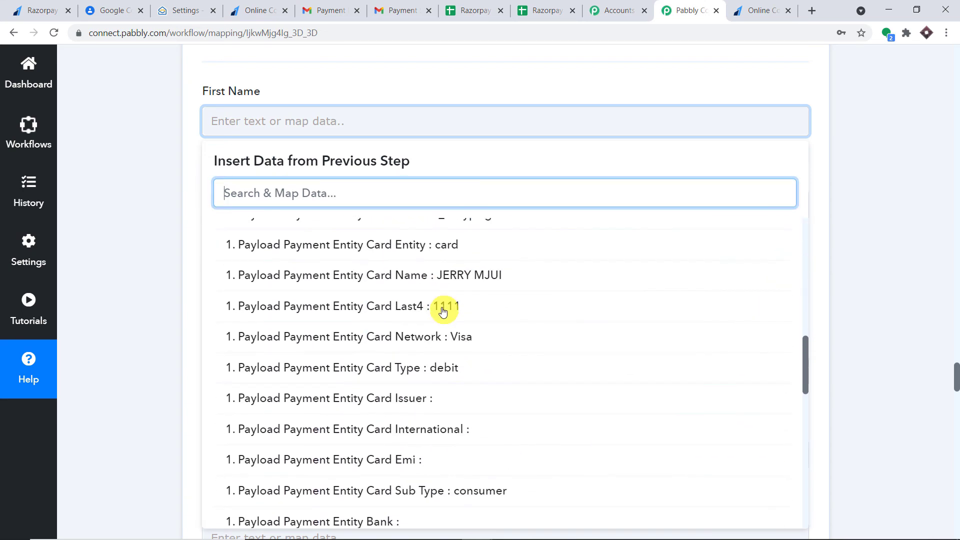
scroll(443, 310, "down", 3)
scroll(447, 313, "down", 2)
left_click(494, 303)
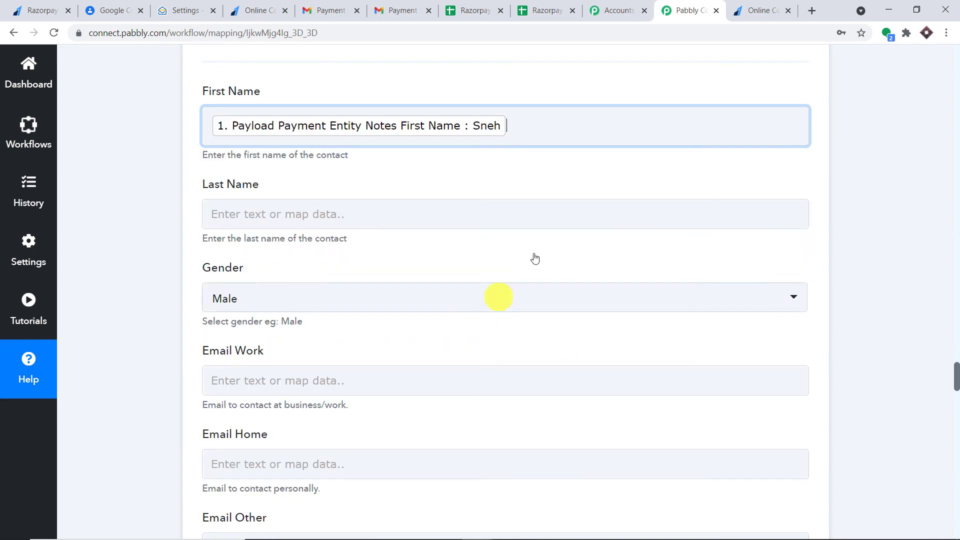
left_click(521, 83)
- Map Last Name to the Razorpay: Payment Captured Notes Last Name field
left_click(400, 210)
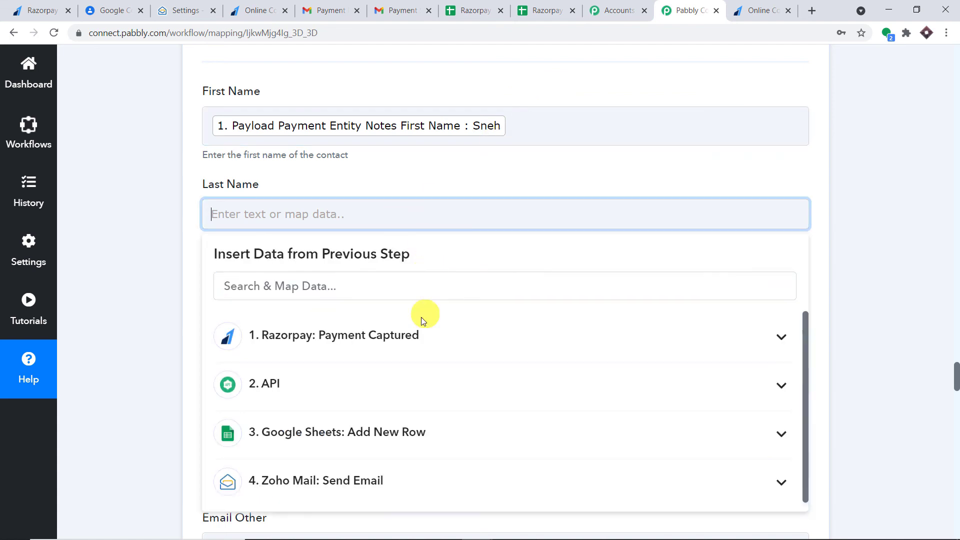
left_click(418, 335)
scroll(505, 374, "down", 3)
scroll(505, 374, "down", 3)
scroll(520, 392, "down", 3)
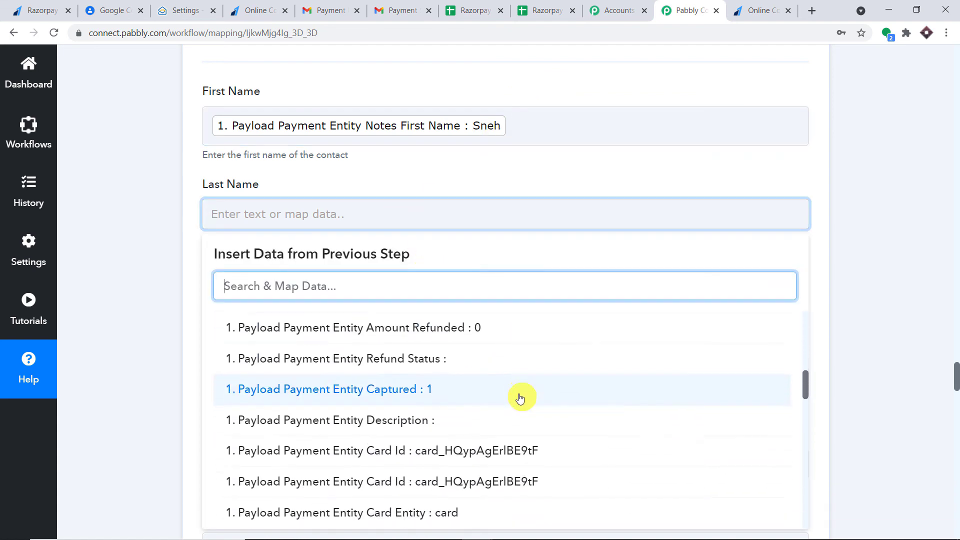
scroll(521, 399, "down", 4)
scroll(520, 400, "down", 3)
scroll(525, 388, "down", 3)
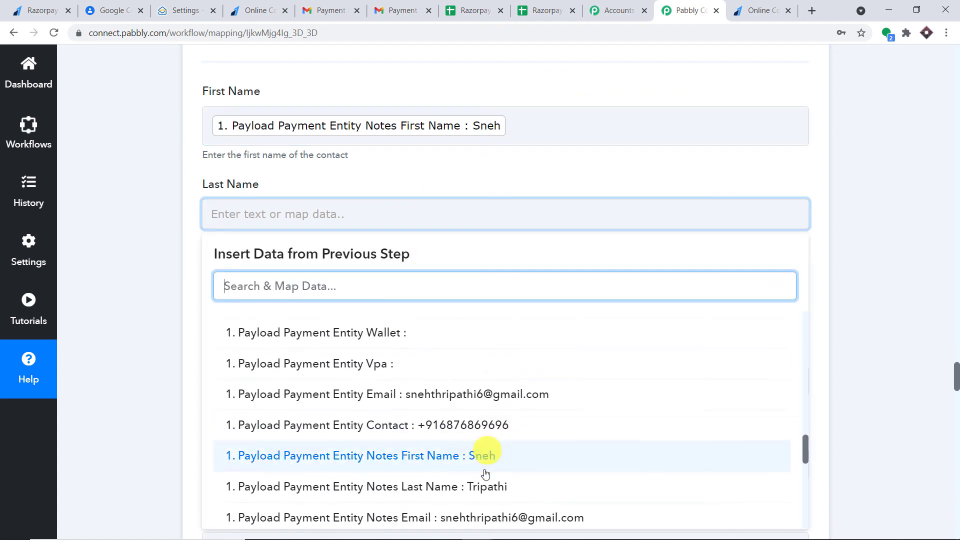
left_click(493, 486)
left_click(542, 170)
scroll(542, 169, "down", 2)
- Set the contact's gender to Unspecified
scroll(350, 175, "down", 1)
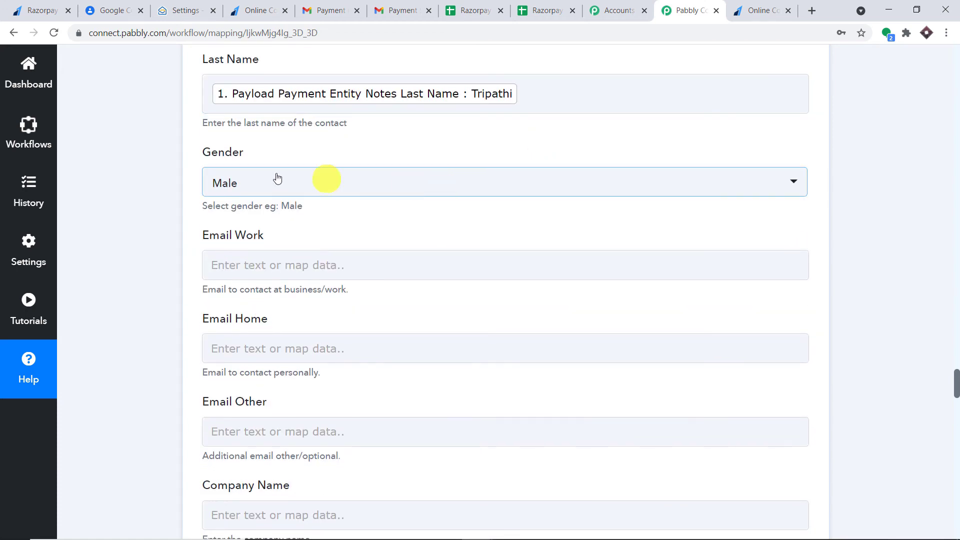
left_click(360, 177)
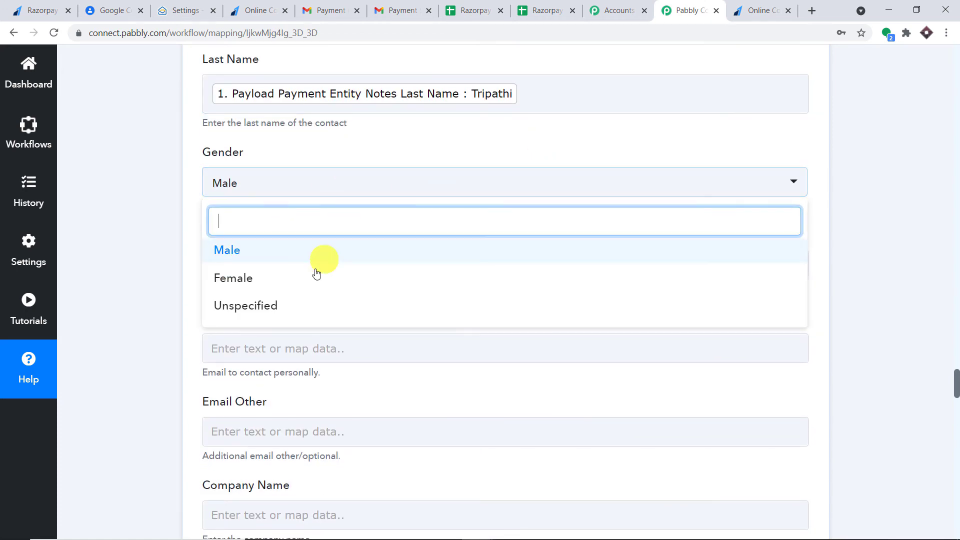
left_click(287, 308)
left_click(424, 139)
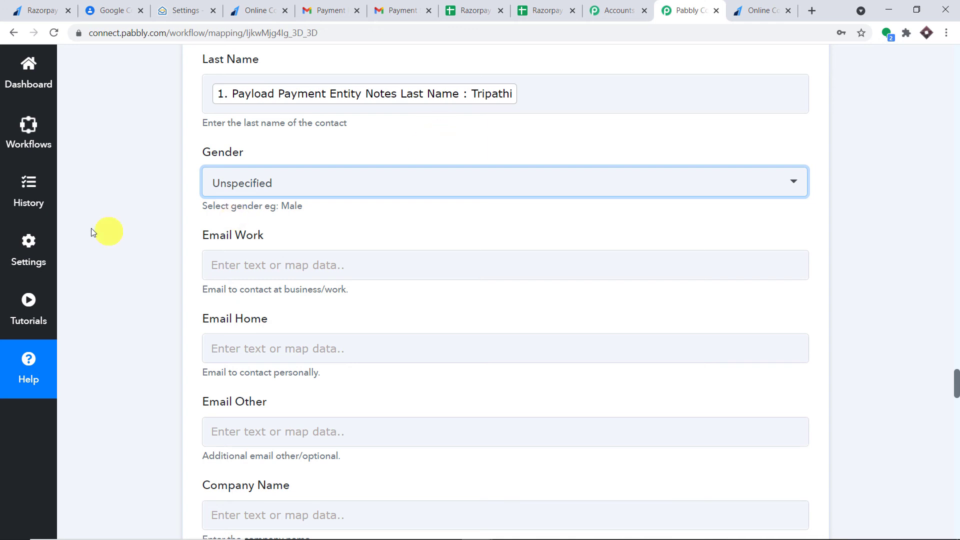
- Map Email Work to the Razorpay field 'Payload Payment Entity Email'
scroll(345, 200, "down", 1)
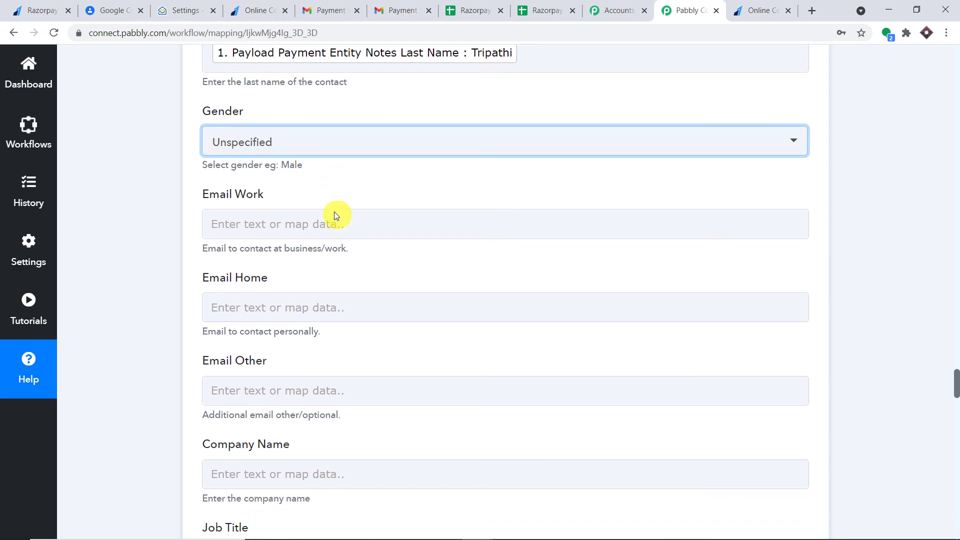
scroll(325, 200, "down", 2)
left_click(307, 141)
left_click(310, 258)
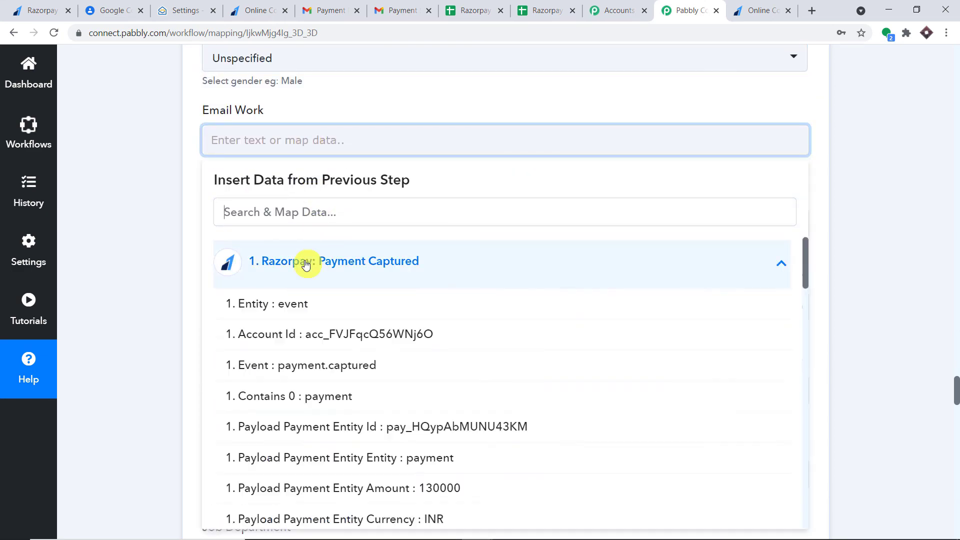
scroll(465, 350, "down", 4)
scroll(476, 371, "down", 4)
scroll(477, 372, "down", 2)
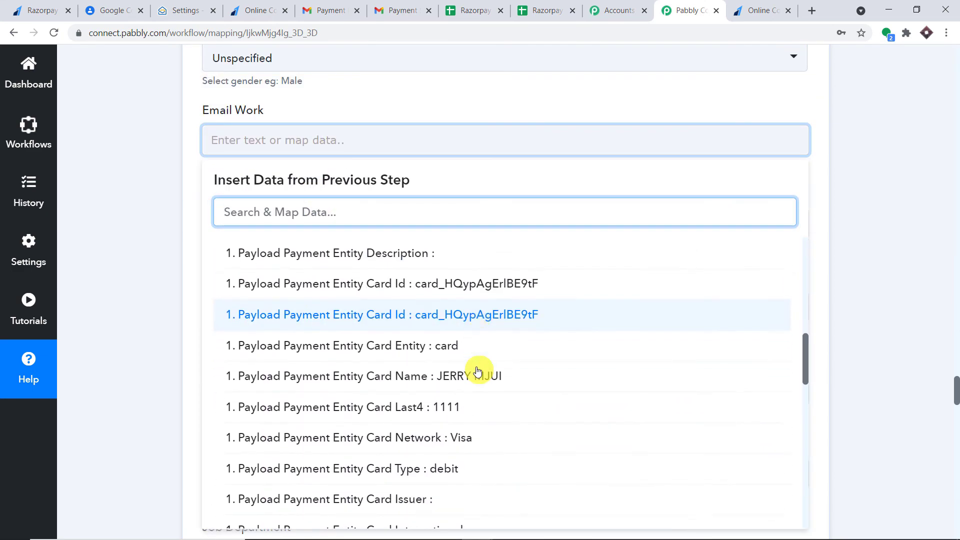
scroll(481, 369, "down", 3)
left_click(401, 132)
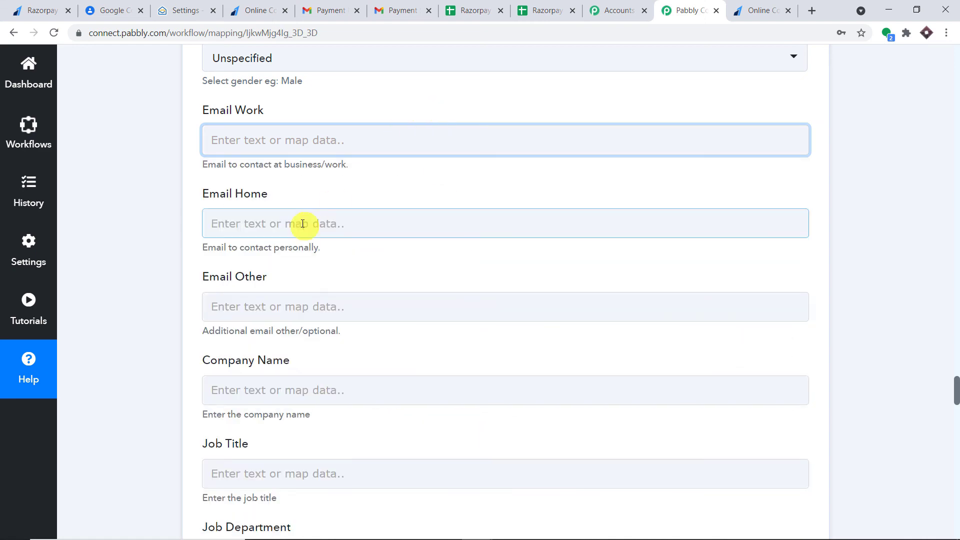
left_click(332, 141)
scroll(450, 363, "down", 5)
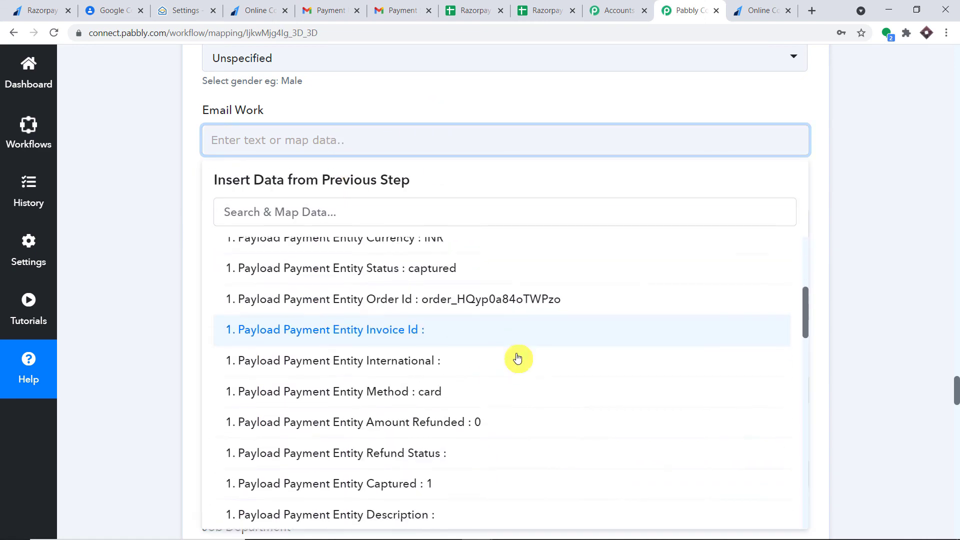
scroll(516, 358, "down", 5)
scroll(516, 358, "down", 3)
scroll(518, 345, "down", 4)
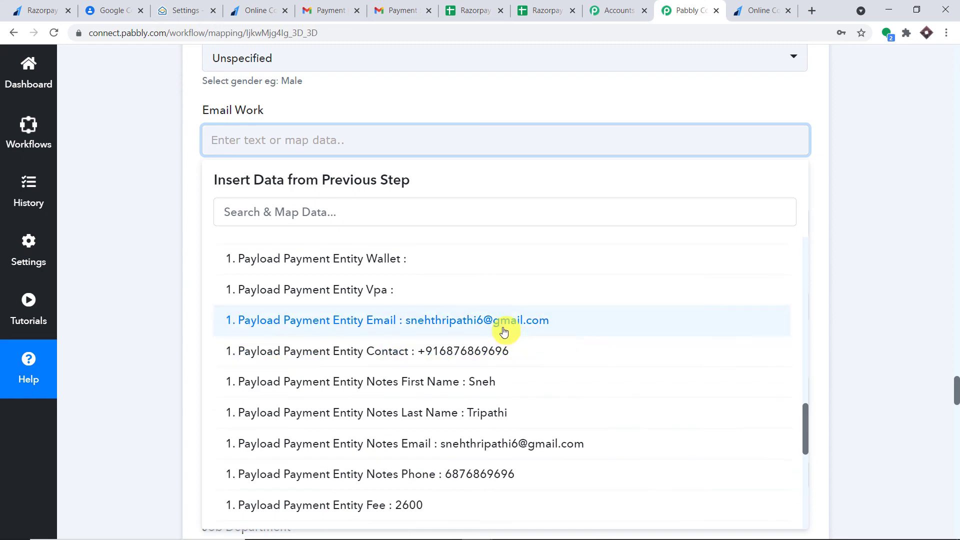
left_click(504, 329)
left_click(495, 102)
- Map Phone Number (Work) to the Razorpay field 'Payload Payment Entity Contact'
scroll(334, 273, "down", 3)
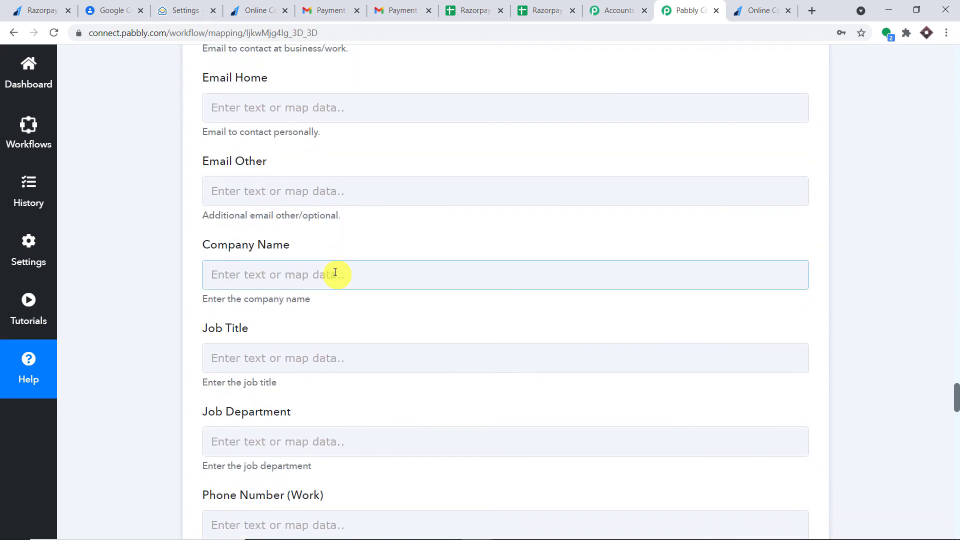
scroll(337, 272, "down", 1)
scroll(337, 272, "down", 4)
scroll(310, 255, "down", 1)
left_click(277, 213)
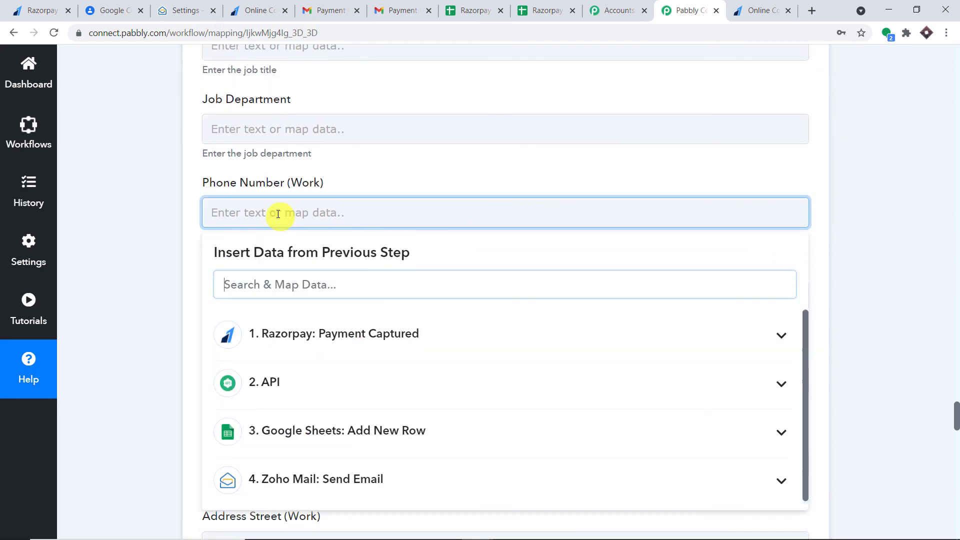
left_click(429, 334)
scroll(503, 370, "down", 5)
scroll(503, 370, "down", 5)
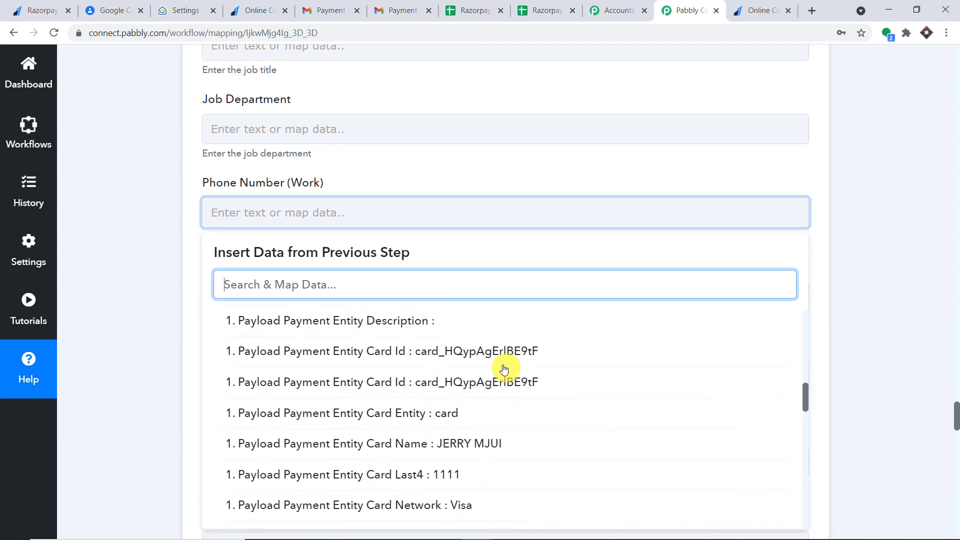
scroll(500, 367, "down", 3)
scroll(495, 368, "down", 4)
scroll(487, 367, "down", 3)
left_click(486, 366)
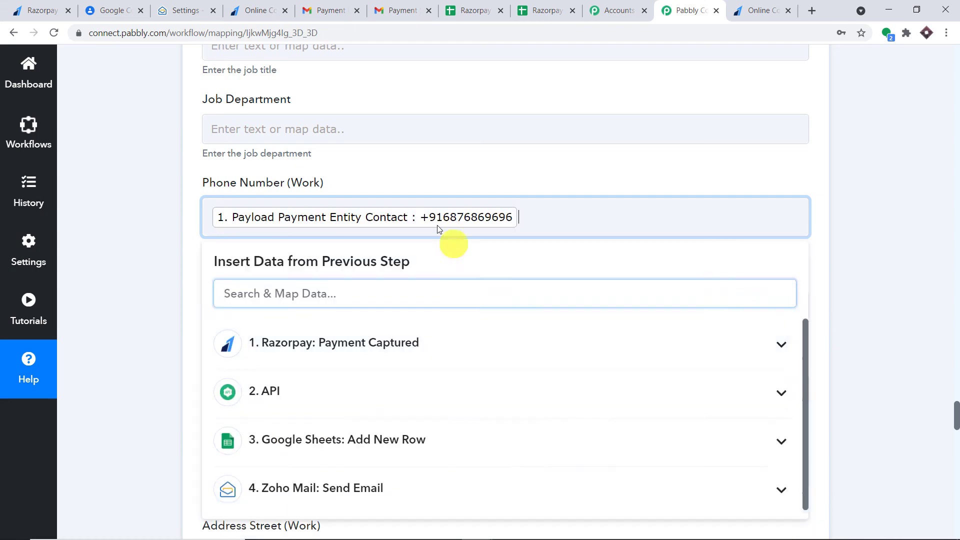
left_click(395, 180)
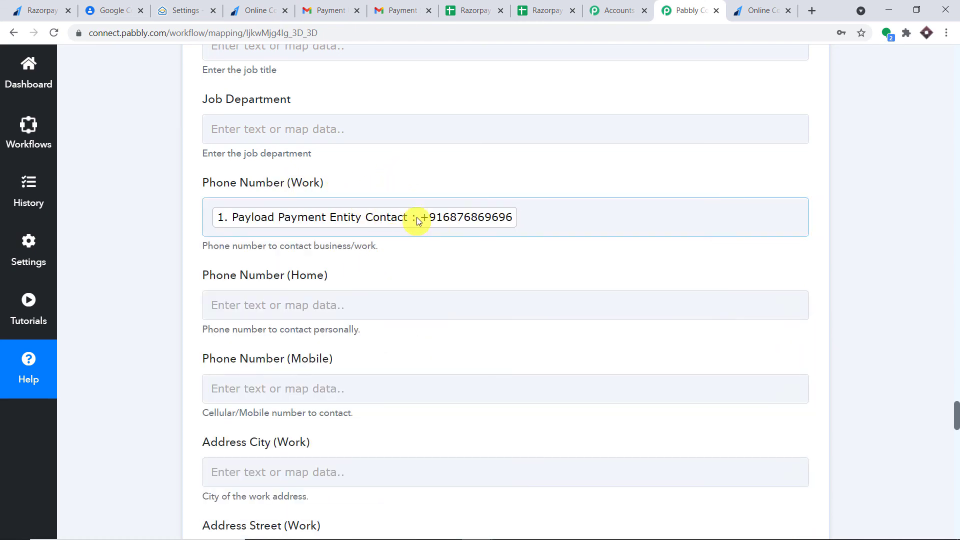
scroll(416, 217, "up", 9)
scroll(418, 210, "up", 5)
scroll(419, 209, "up", 5)
scroll(420, 210, "down", 5)
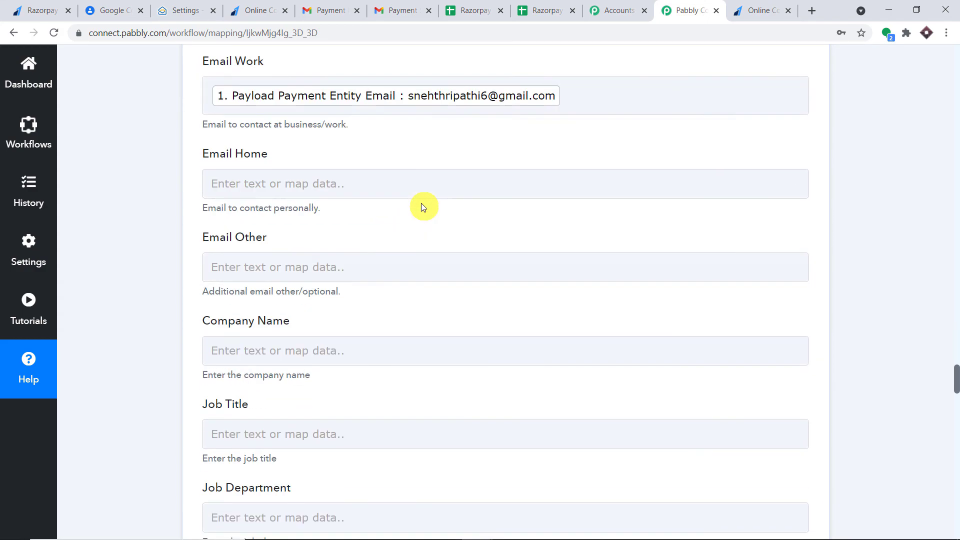
scroll(421, 205, "down", 5)
scroll(421, 205, "down", 5)
scroll(422, 205, "down", 5)
scroll(423, 206, "down", 10)
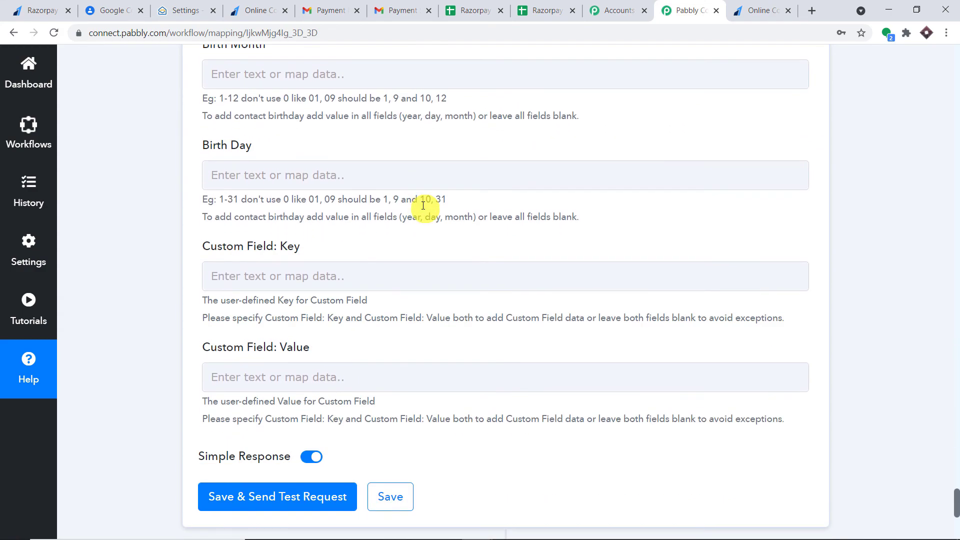
scroll(423, 208, "down", 5)
scroll(423, 210, "up", 1)
scroll(424, 212, "up", 2)
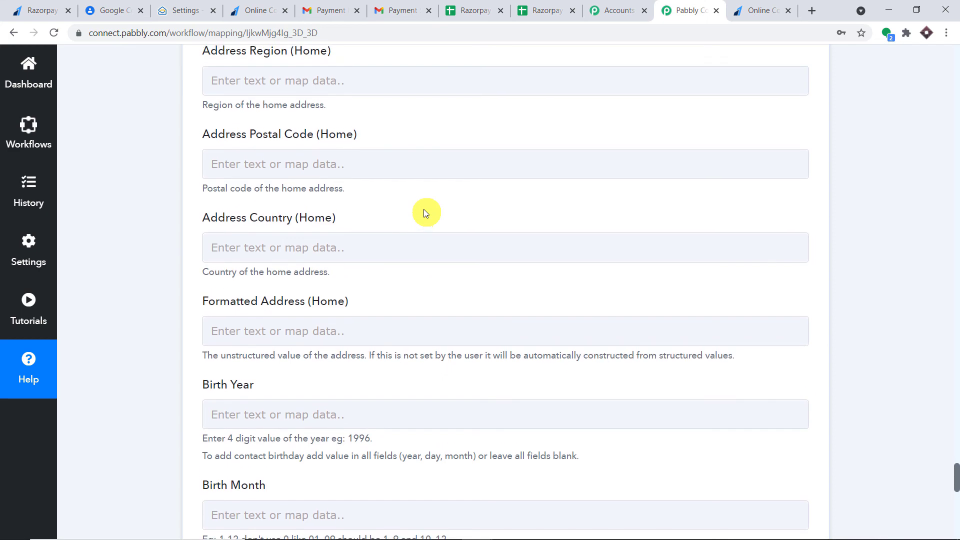
scroll(424, 210, "up", 5)
scroll(407, 210, "up", 6)
scroll(375, 215, "up", 7)
scroll(375, 217, "up", 7)
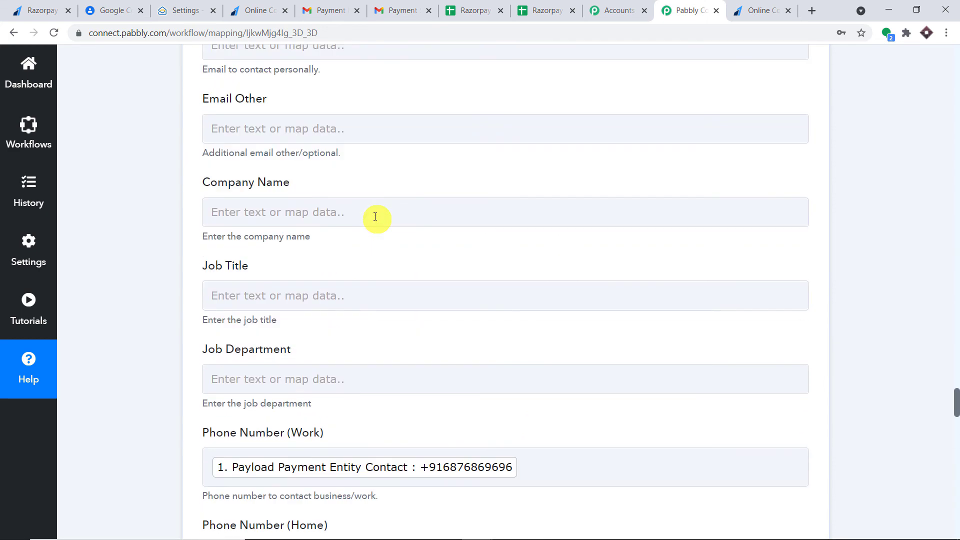
scroll(375, 218, "up", 3)
scroll(375, 215, "up", 5)
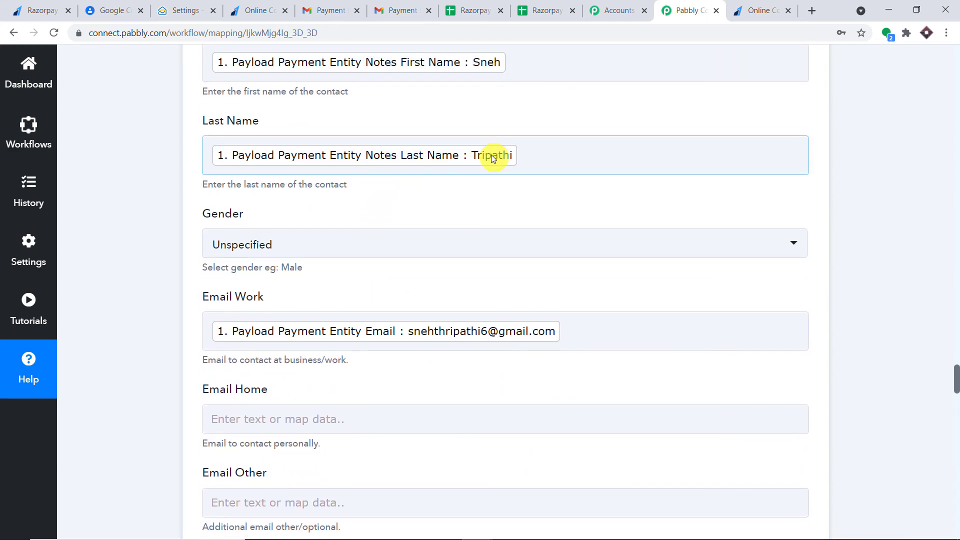
scroll(489, 157, "down", 4)
scroll(493, 155, "down", 6)
scroll(495, 157, "down", 5)
scroll(495, 161, "down", 5)
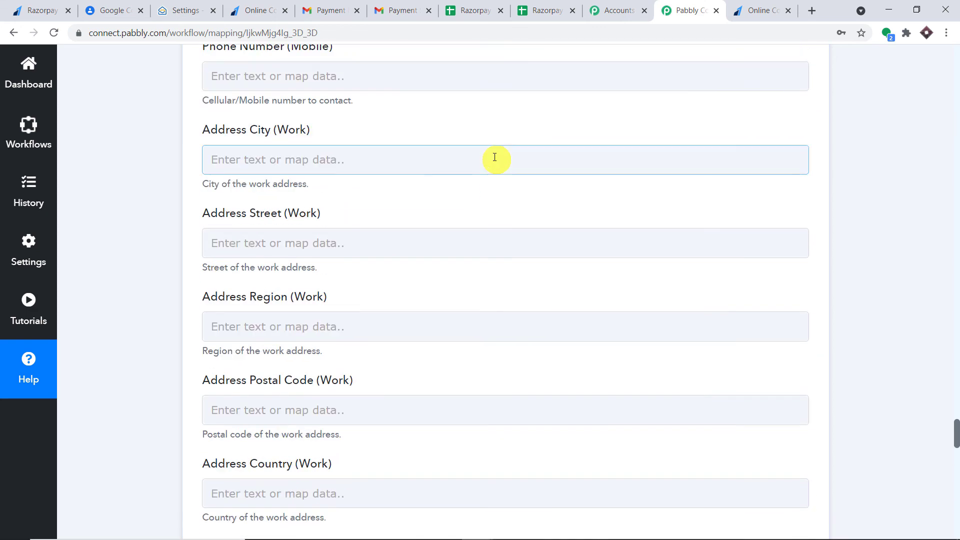
scroll(488, 170, "down", 4)
scroll(484, 178, "down", 5)
scroll(484, 178, "down", 3)
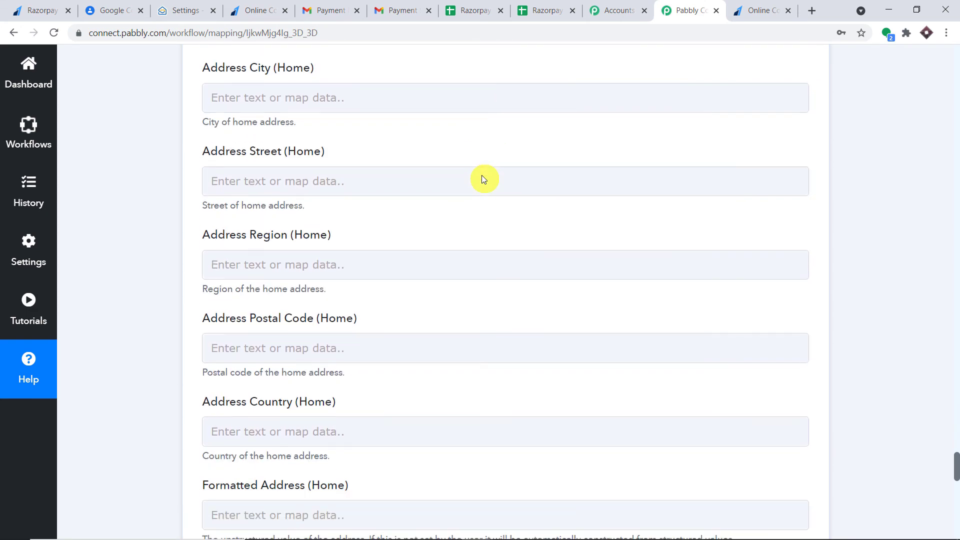
scroll(460, 195, "down", 4)
scroll(434, 208, "down", 7)
scroll(425, 215, "down", 6)
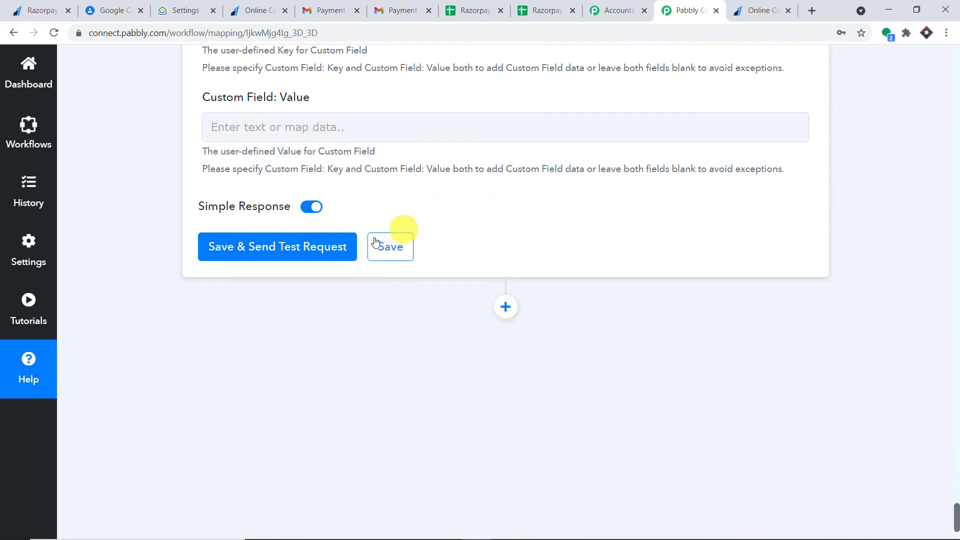
- Save the Create Contact step and send a test request to Google Contacts
left_click(294, 250)
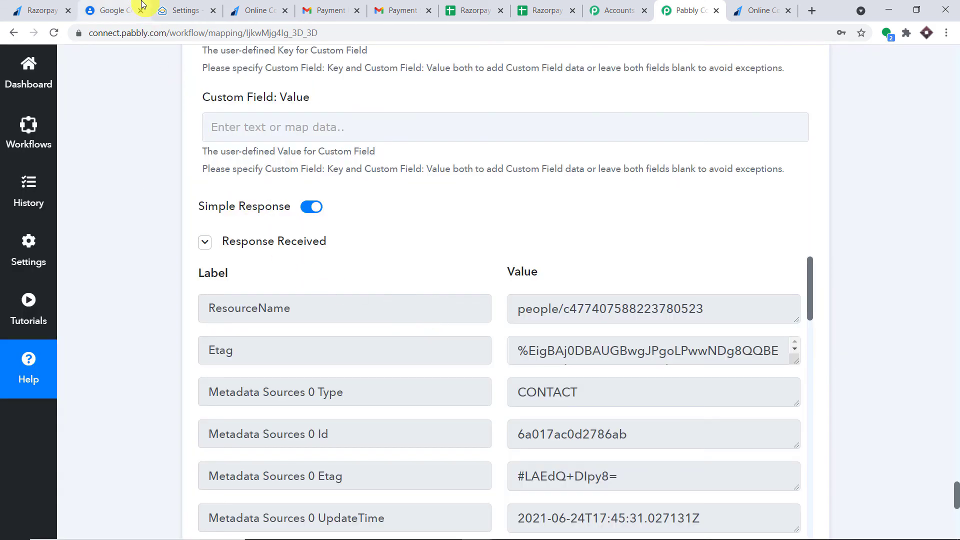
- Reload Google Contacts to confirm the new test contact appears, then return to Pabbly Connect
left_click(142, 4)
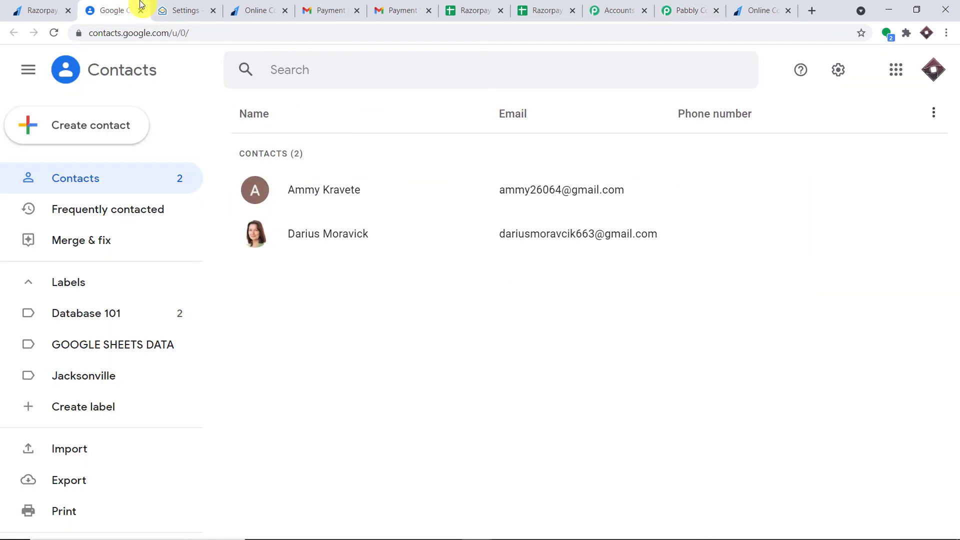
left_click(54, 34)
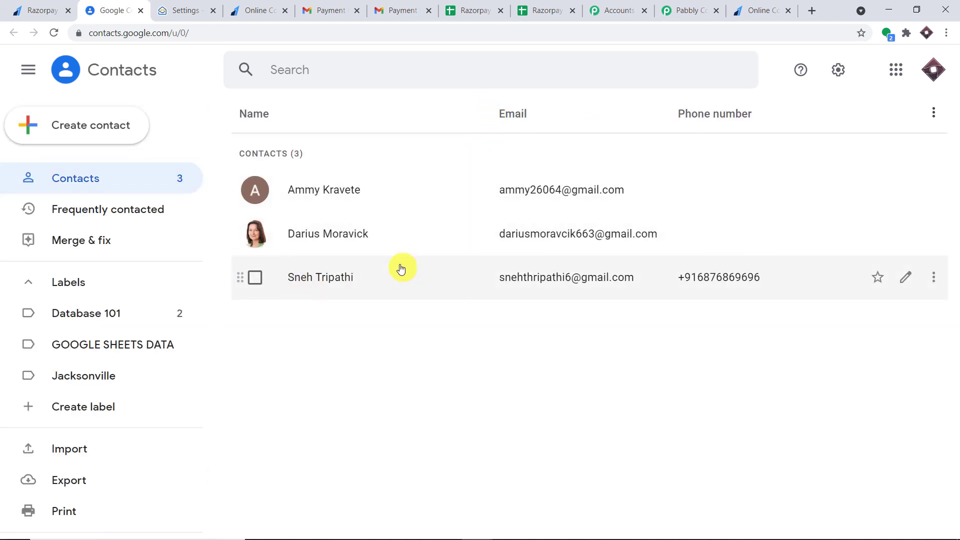
left_click(381, 269)
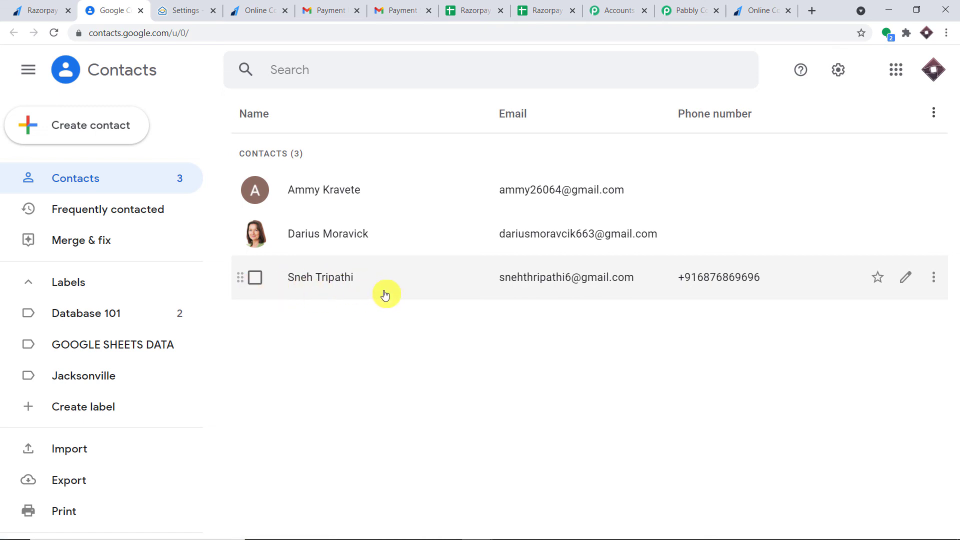
left_click(688, 6)
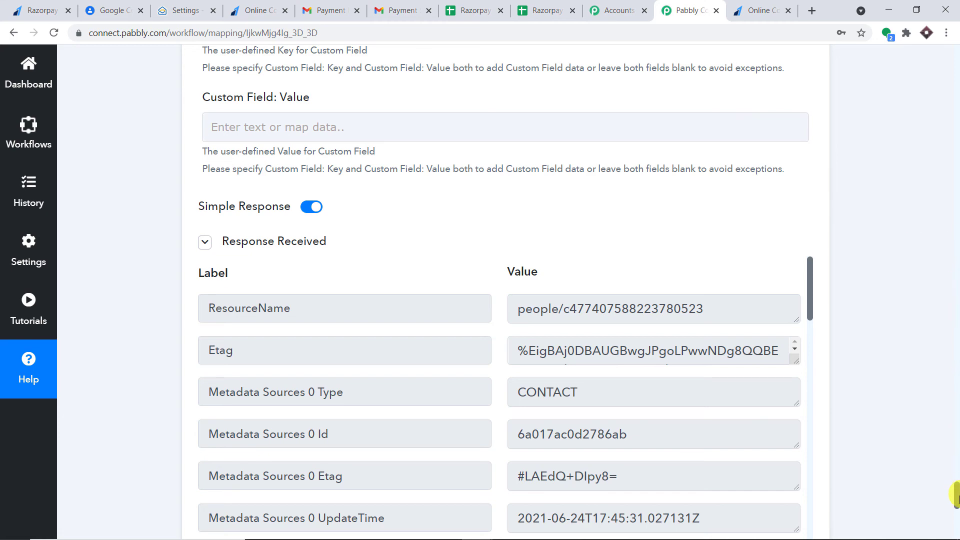
- Add another step, search 'goo', and set it to Google Contacts with Add Contact to Group/Label
left_click_drag(956, 494, 956, 529)
left_click(505, 186)
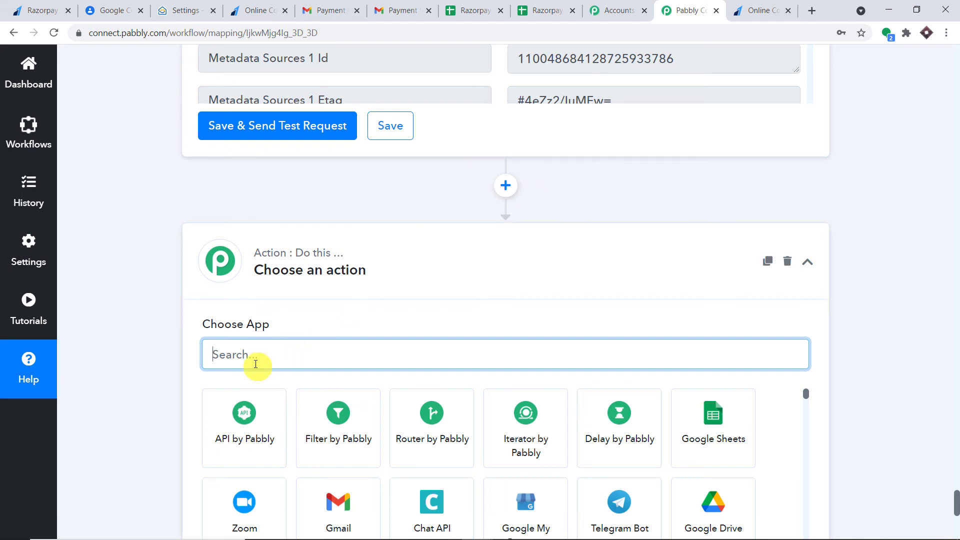
type("g")
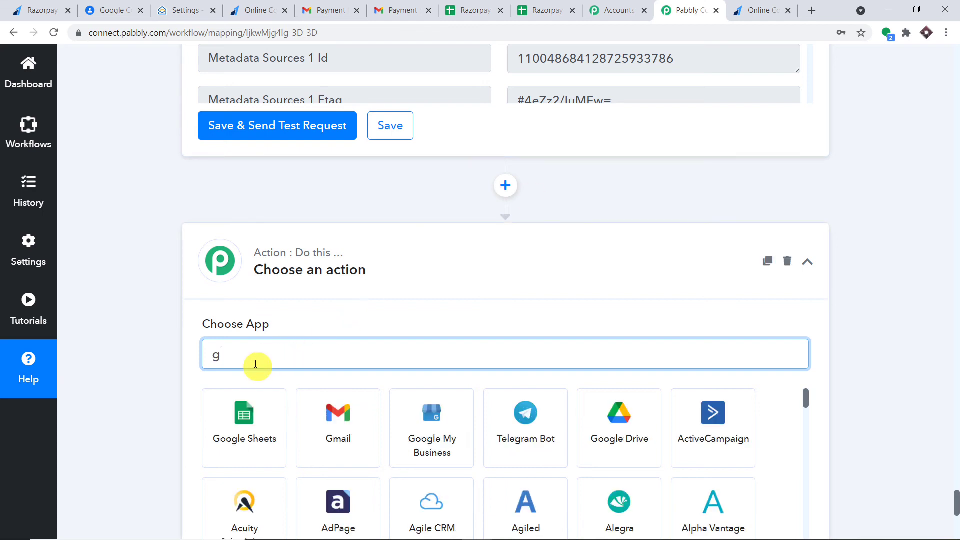
type("oog")
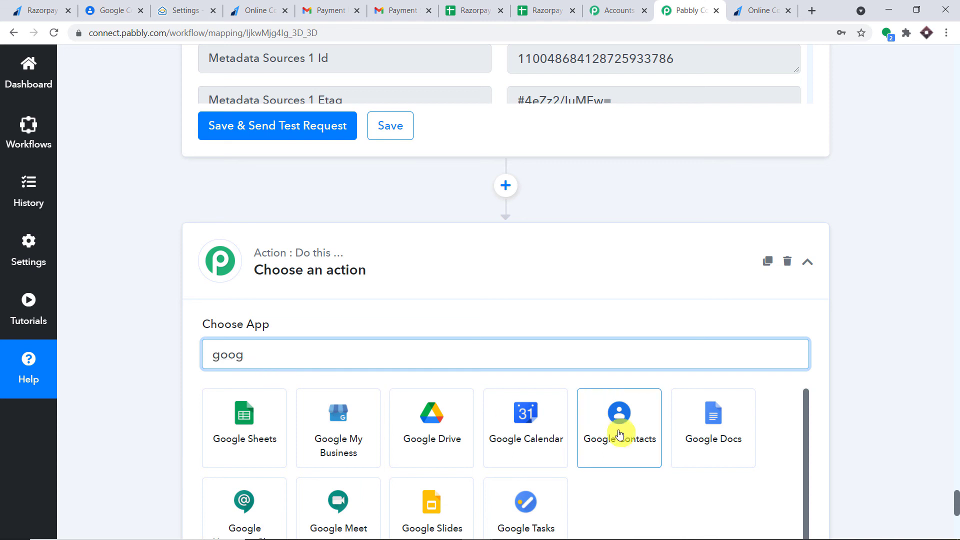
left_click(619, 425)
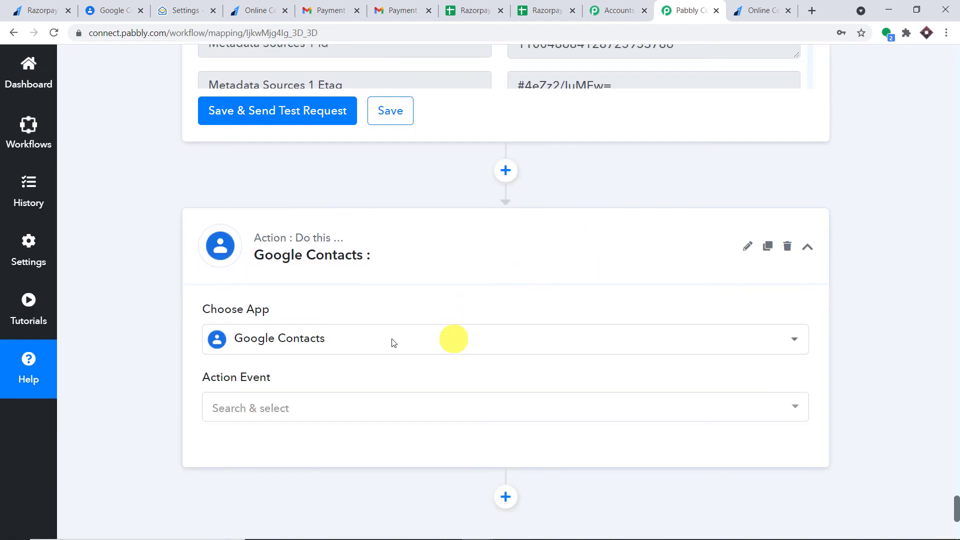
scroll(452, 336, "down", 3)
left_click(329, 300)
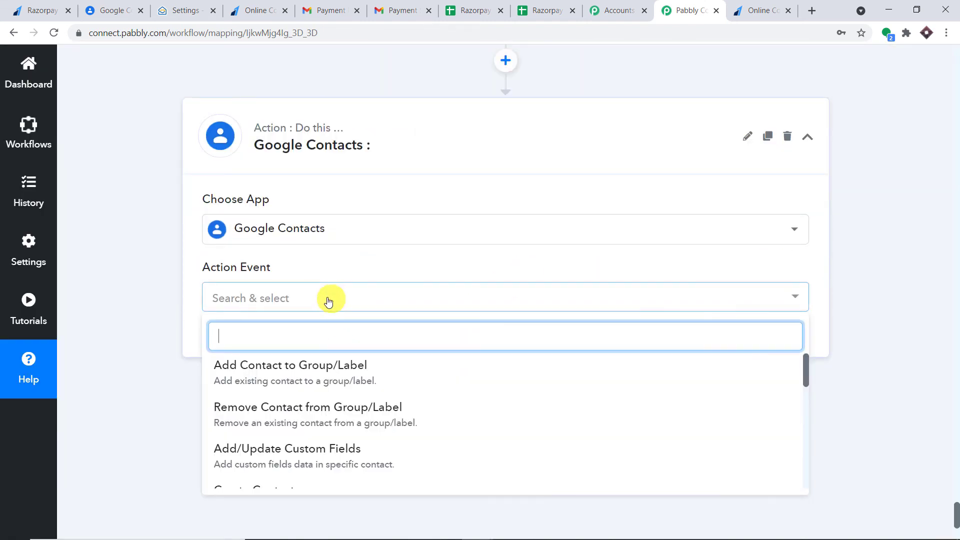
left_click(385, 382)
left_click(247, 345)
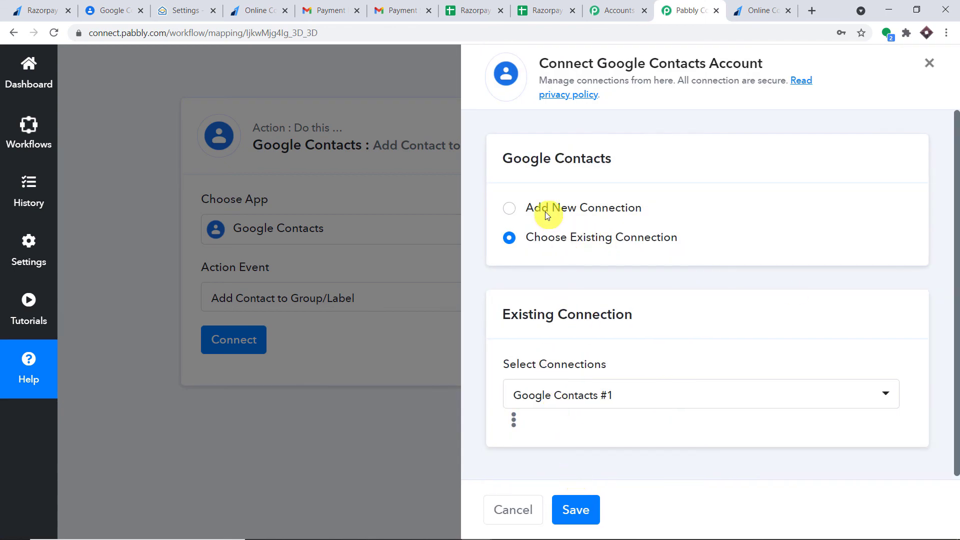
- Authorize a new Google Contacts connection for the Add Contact to Group/Label step
left_click(545, 213)
left_click(605, 385)
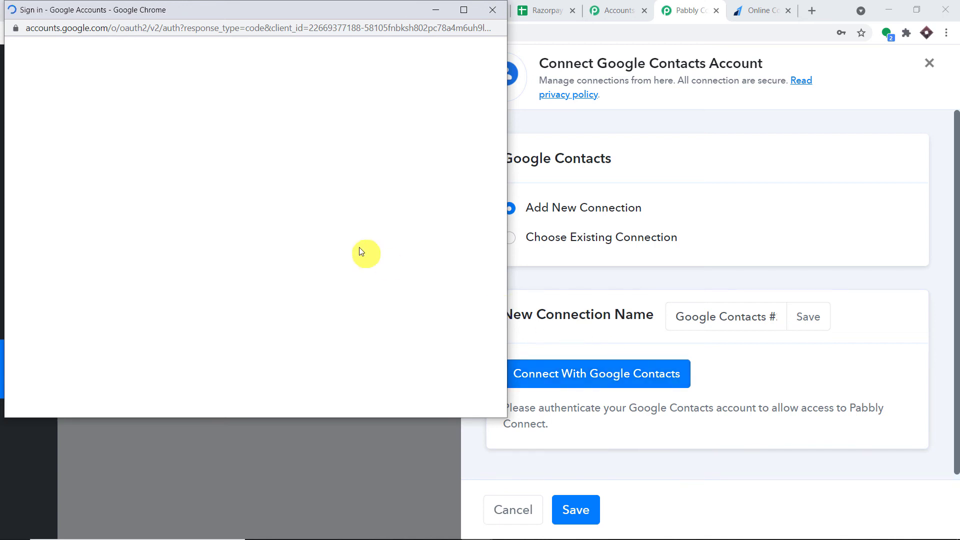
left_click(243, 235)
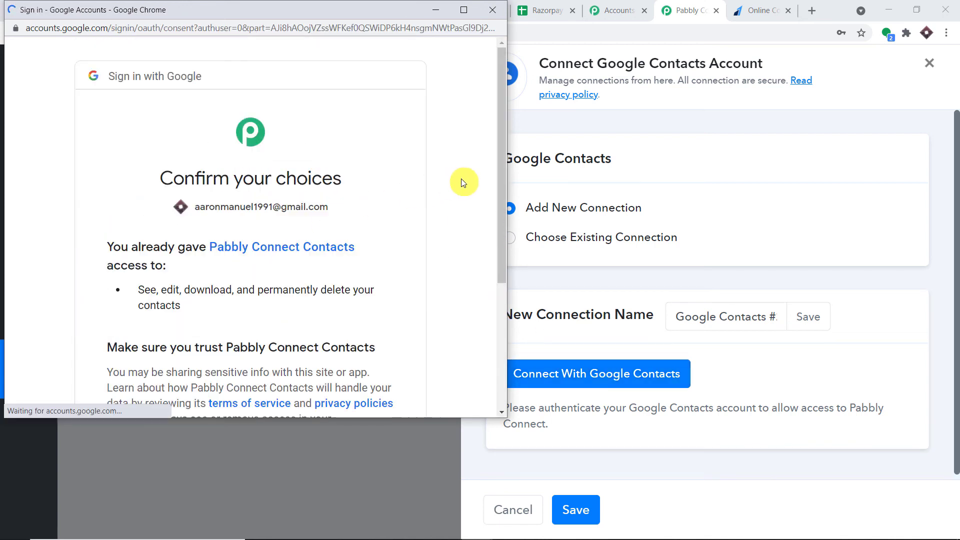
scroll(452, 235, "down", 5)
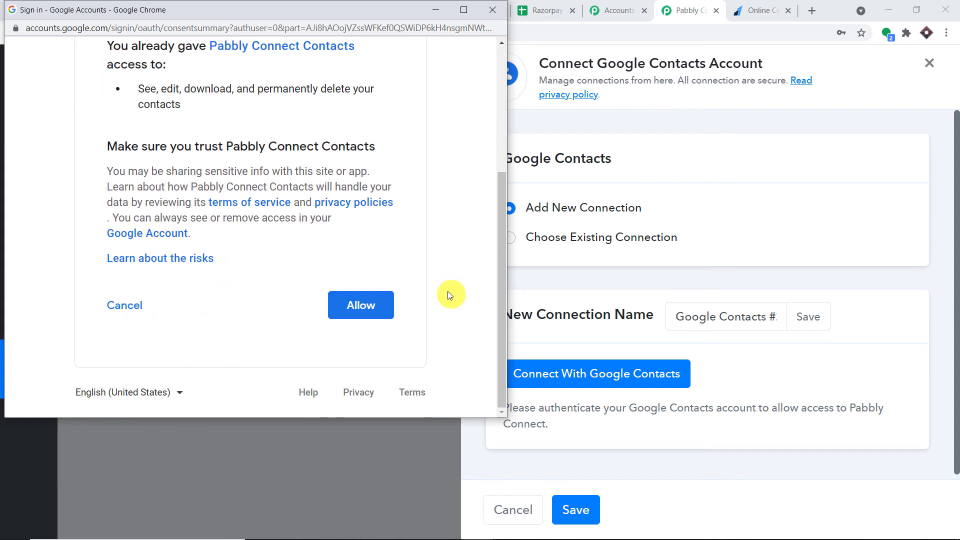
left_click(378, 300)
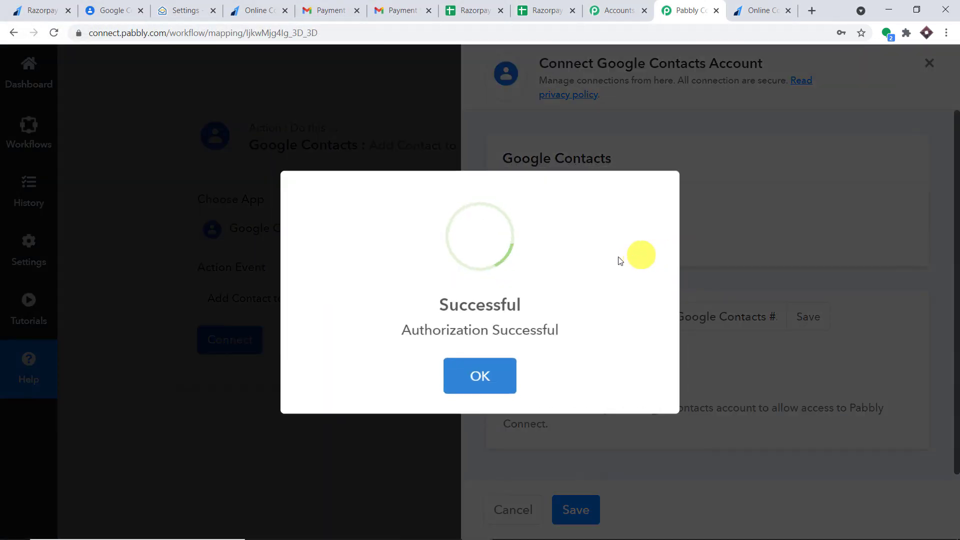
left_click(473, 375)
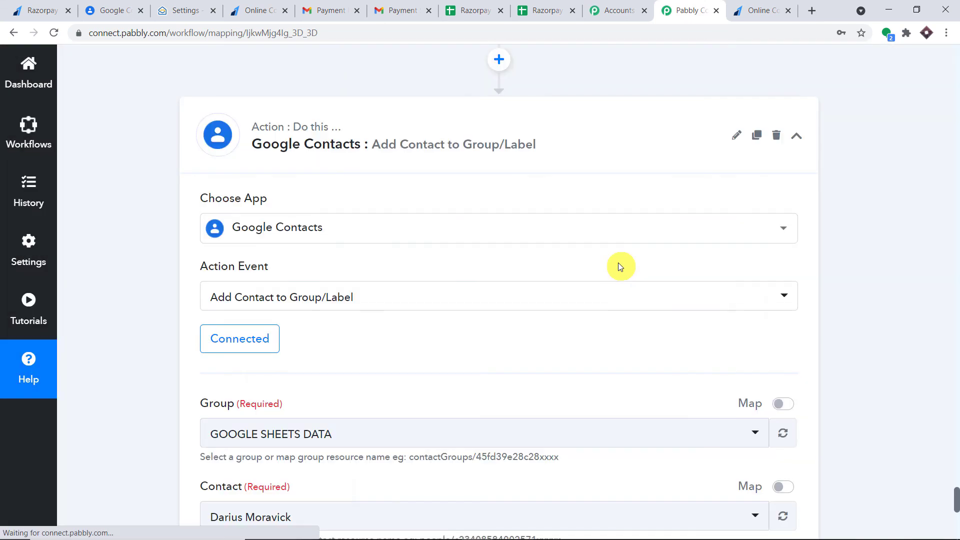
- Browse the Group list, leaving GOOGLE SHEETS DATA selected, then check the labels in Google Contacts
scroll(618, 263, "down", 3)
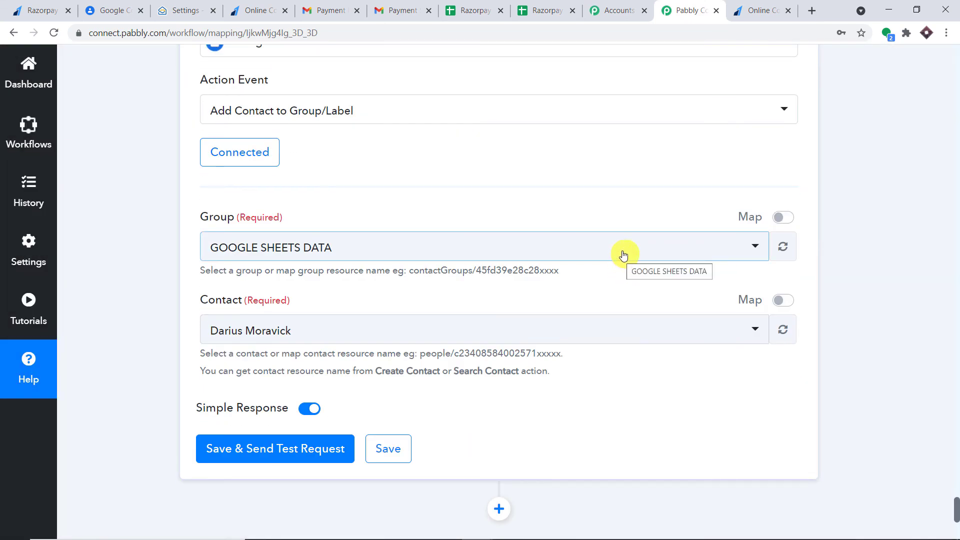
left_click(360, 258)
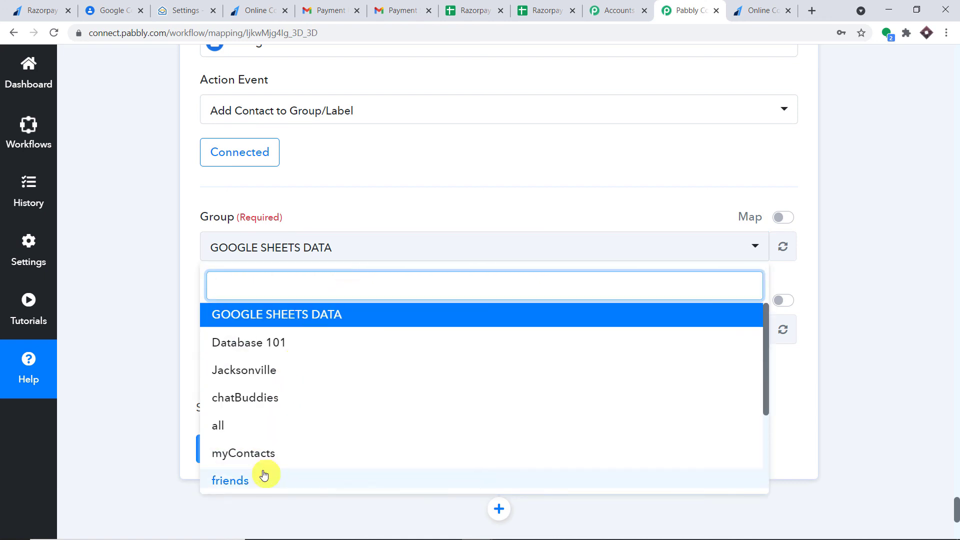
left_click(384, 159)
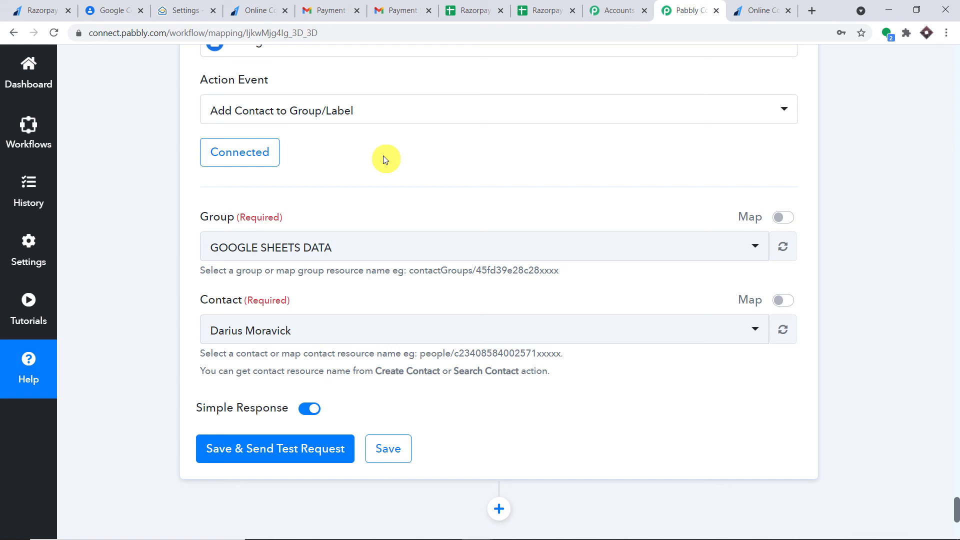
left_click(292, 243)
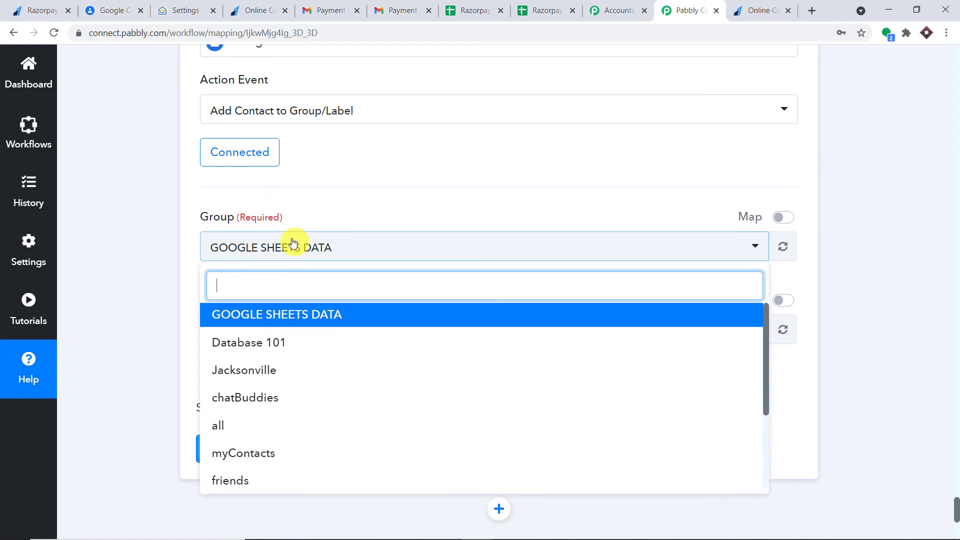
scroll(289, 343, "down", 3)
scroll(289, 343, "down", 1)
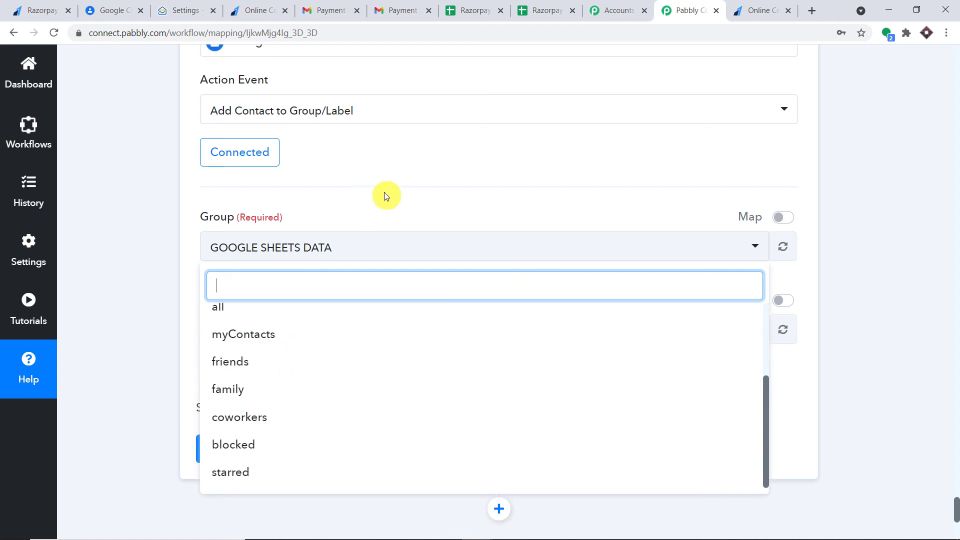
left_click(404, 176)
left_click(123, 10)
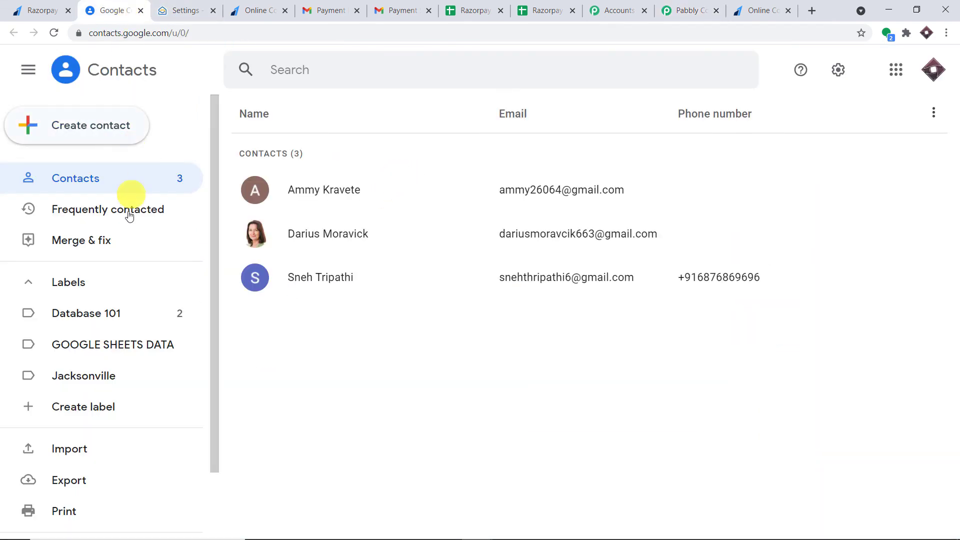
- Check the Pabbly Connect contact group list, then go back to Google Contacts
scroll(120, 332, "down", 2)
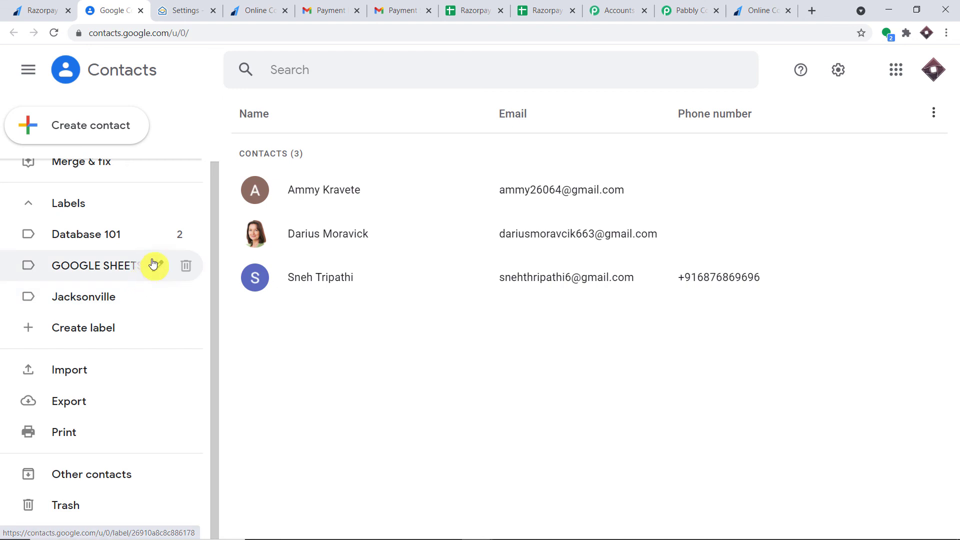
mouse_move(83, 375)
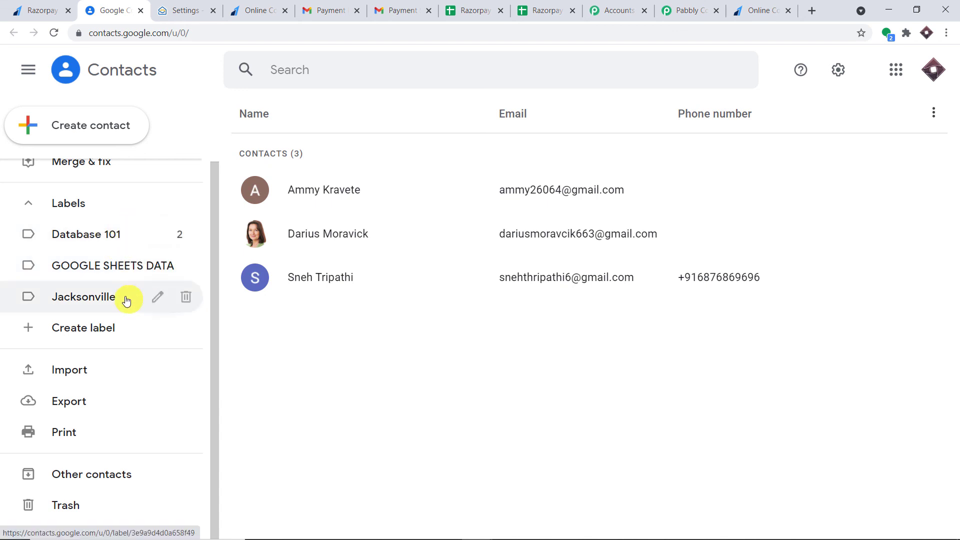
left_click(670, 11)
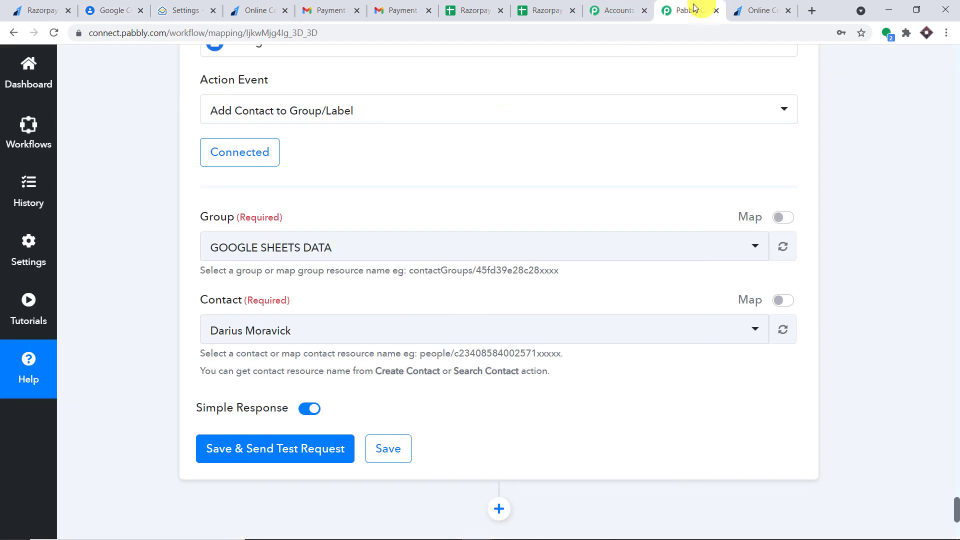
left_click(329, 250)
scroll(370, 415, "down", 3)
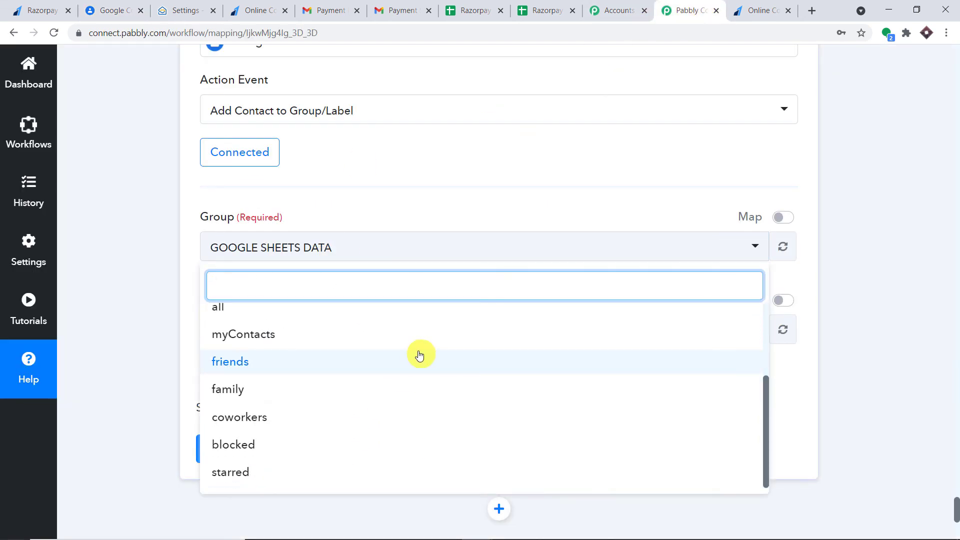
left_click(120, 10)
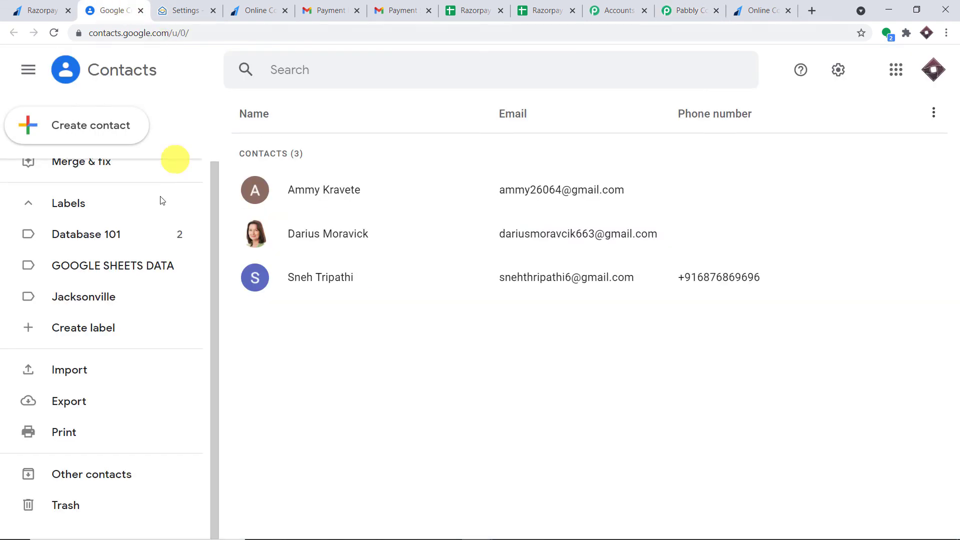
- Create a new Google Contacts label named 'Razorpay Data'
left_click(102, 327)
left_click(370, 281)
type("Razorpay Data")
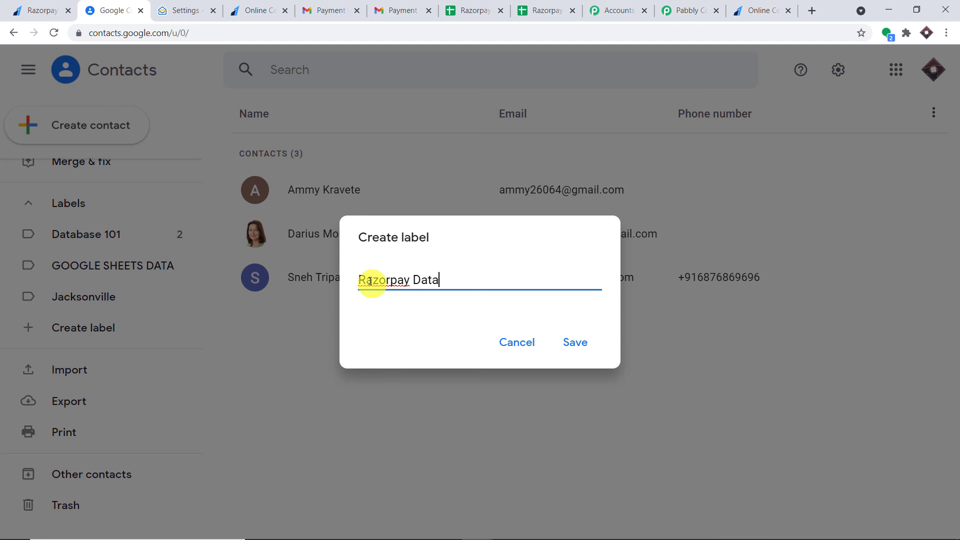
left_click(580, 343)
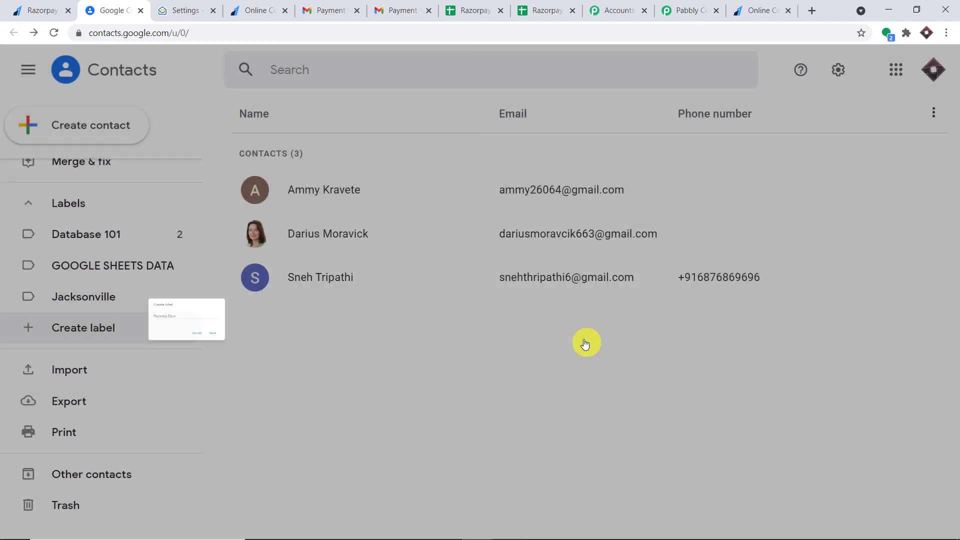
- Reload the Pabbly groups and set the action's Group to Razorpay Data
left_click(682, 10)
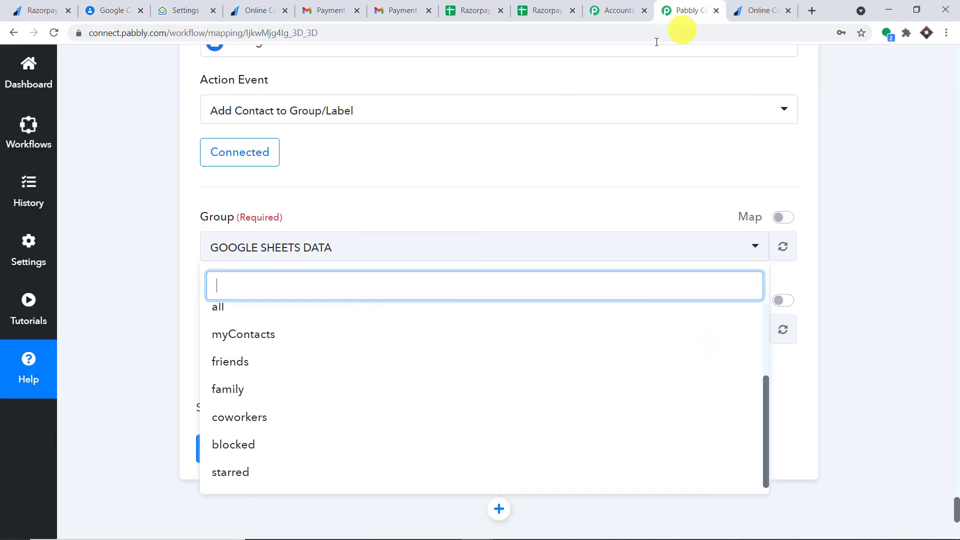
left_click(508, 195)
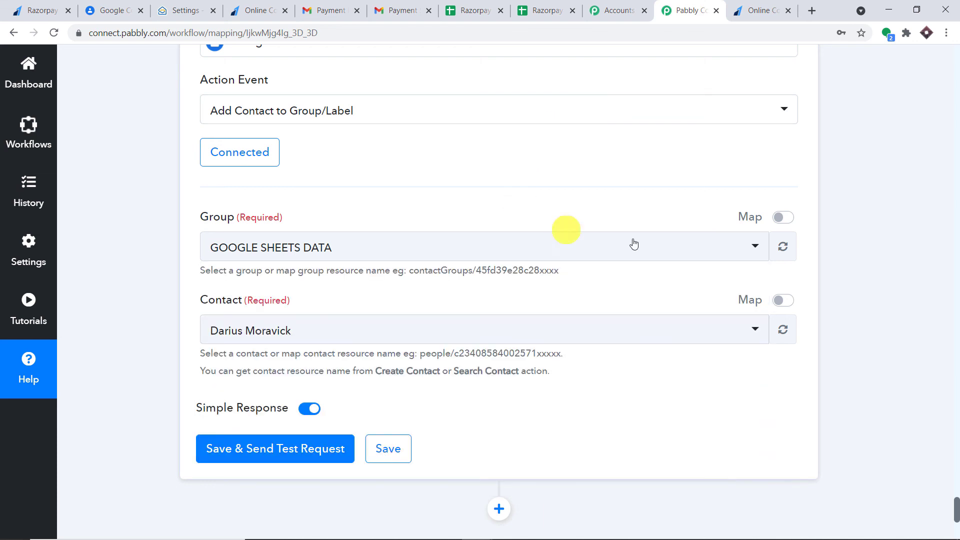
left_click(785, 244)
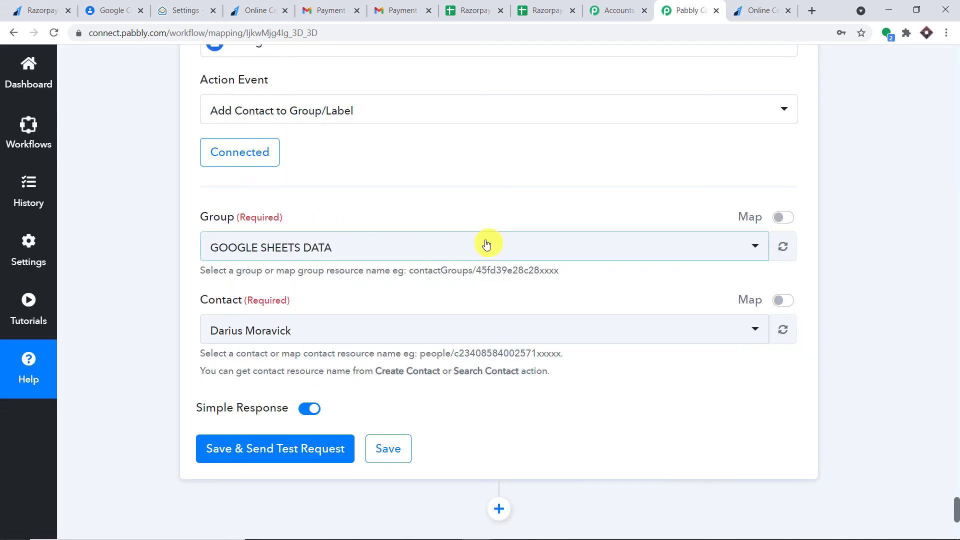
left_click(445, 247)
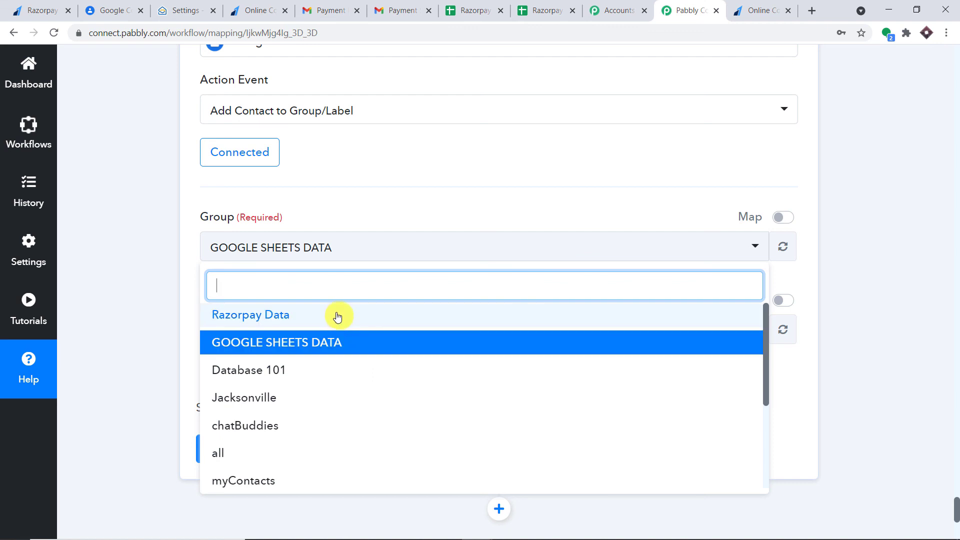
left_click(336, 315)
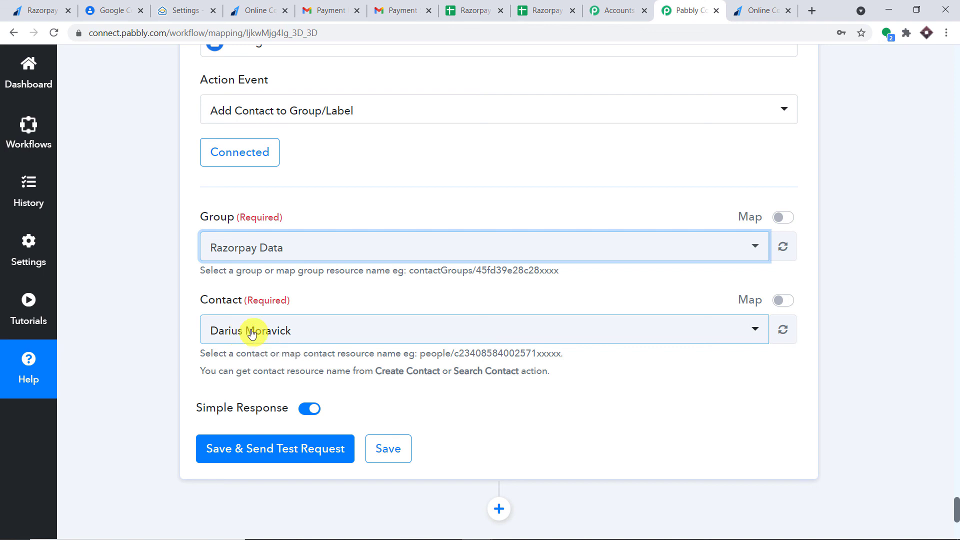
- Pick a different contact and select the created contact's ResourceName value
left_click(252, 334)
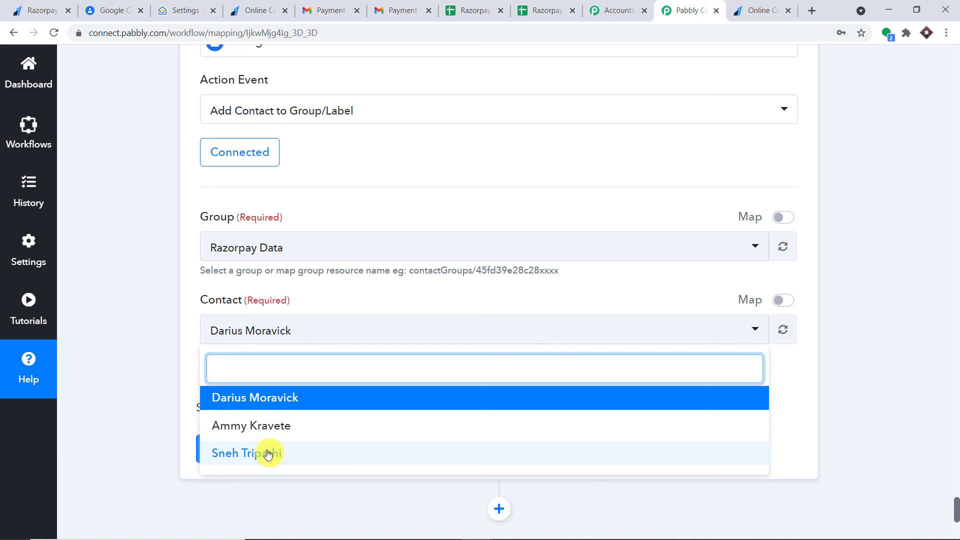
left_click(268, 459)
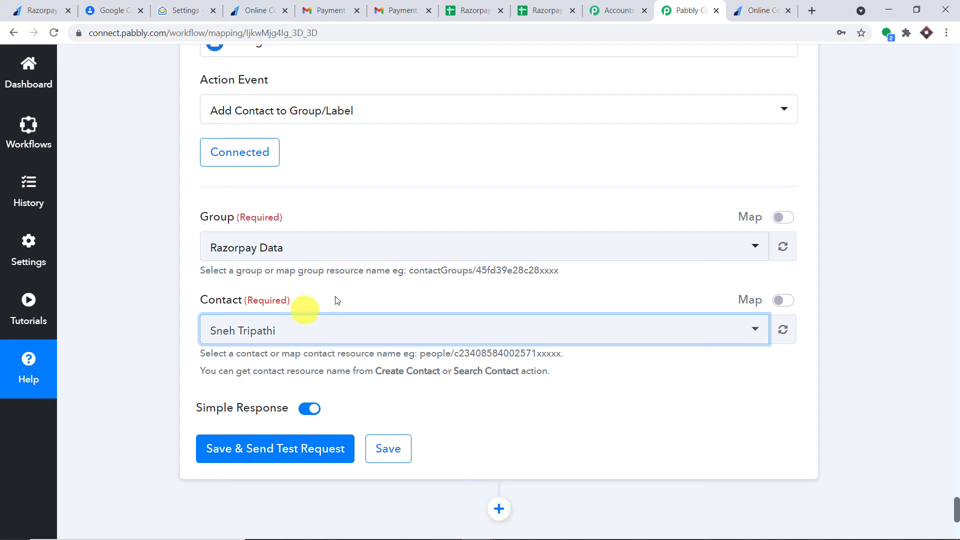
scroll(954, 225, "up", 7)
scroll(956, 235, "up", 3)
scroll(674, 310, "up", 6)
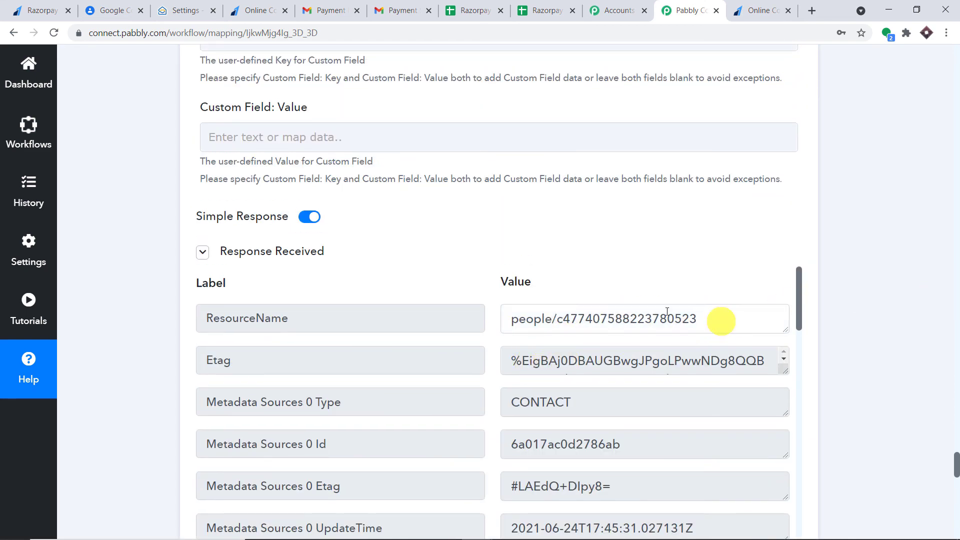
left_click_drag(722, 318, 479, 306)
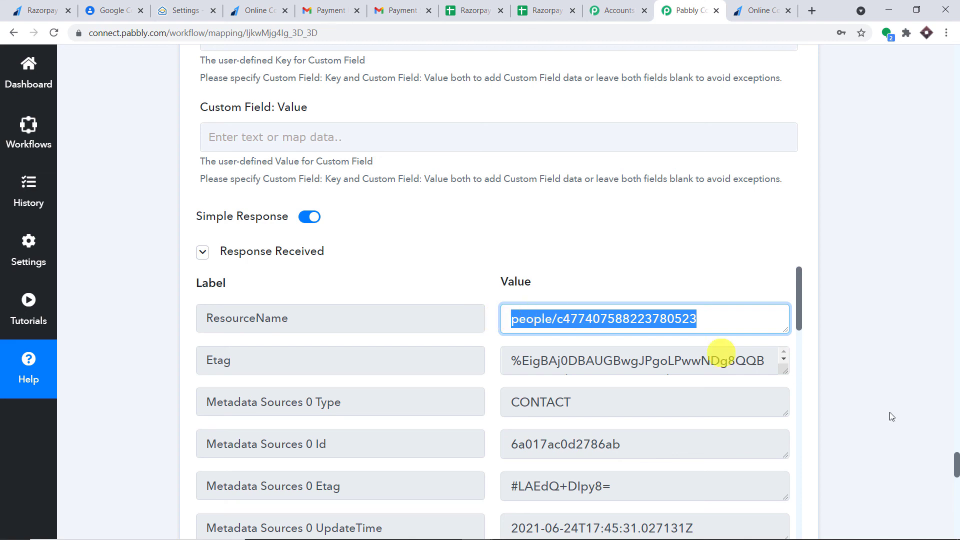
left_click_drag(955, 465, 955, 520)
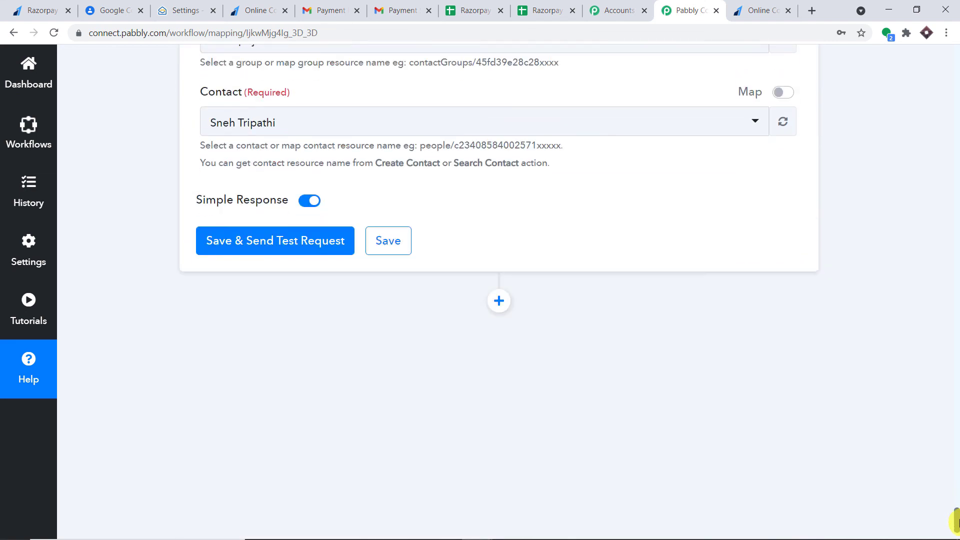
- Map the Contact field to the ResourceName from the Google Contacts: Create Contact step
left_click(783, 82)
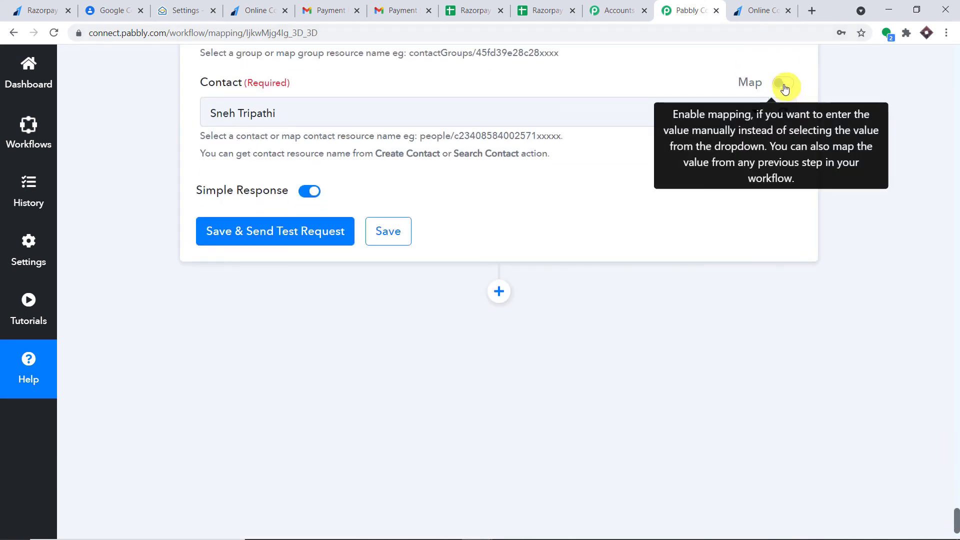
triple_click(385, 112)
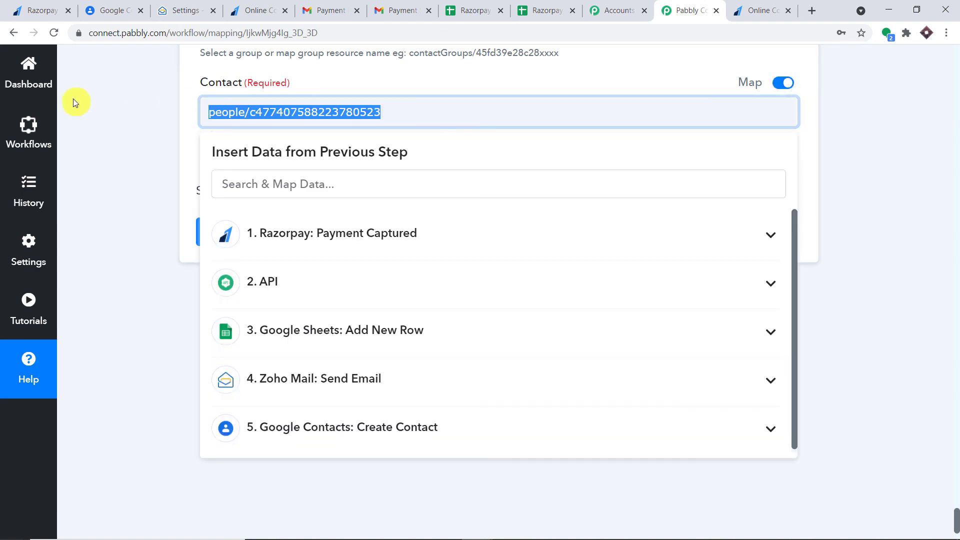
key("BackSpace")
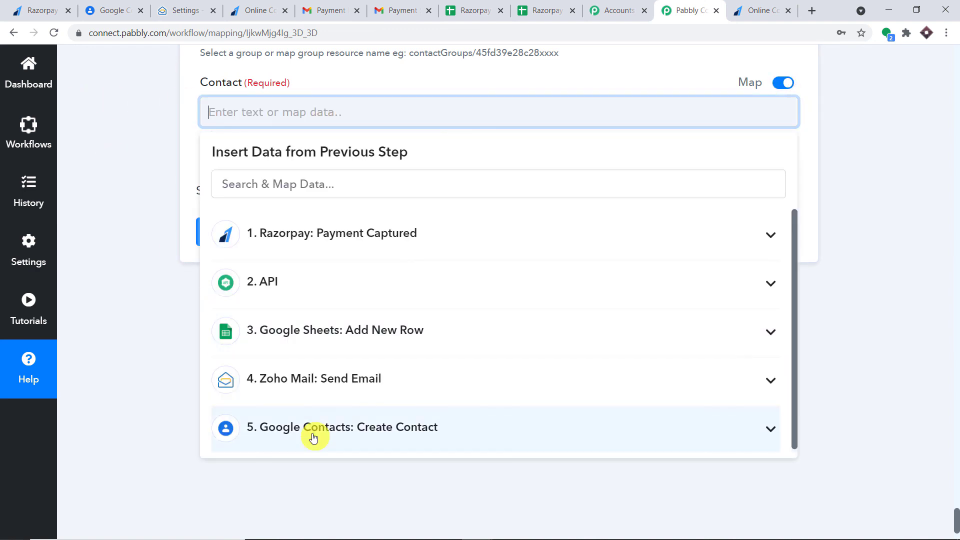
left_click(314, 438)
left_click(385, 470)
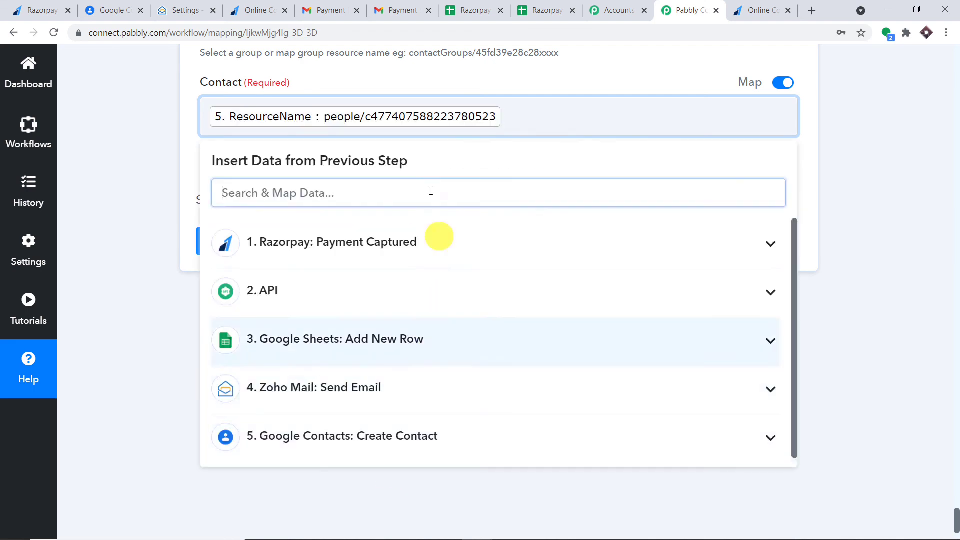
left_click(476, 85)
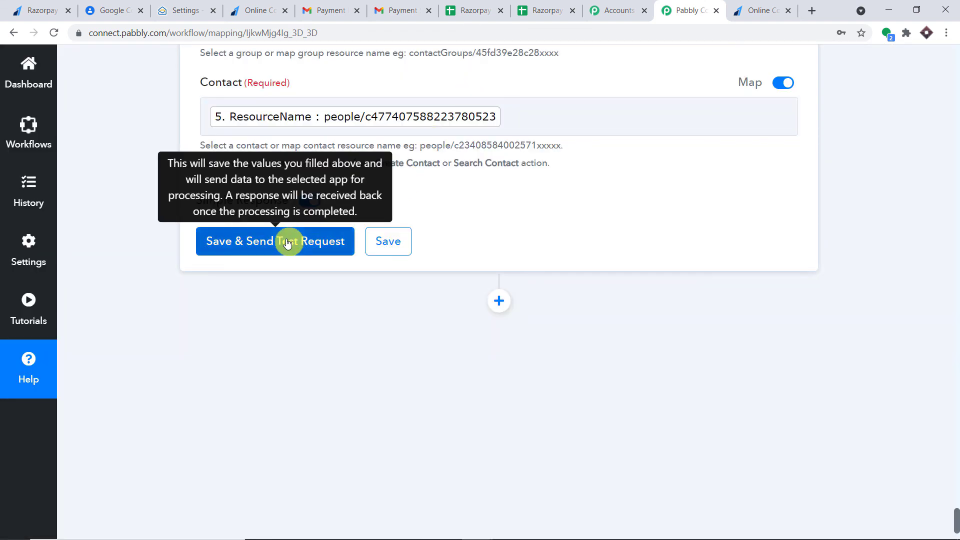
- Save the Add Contact to Group/Label action and send a test request
left_click(288, 242)
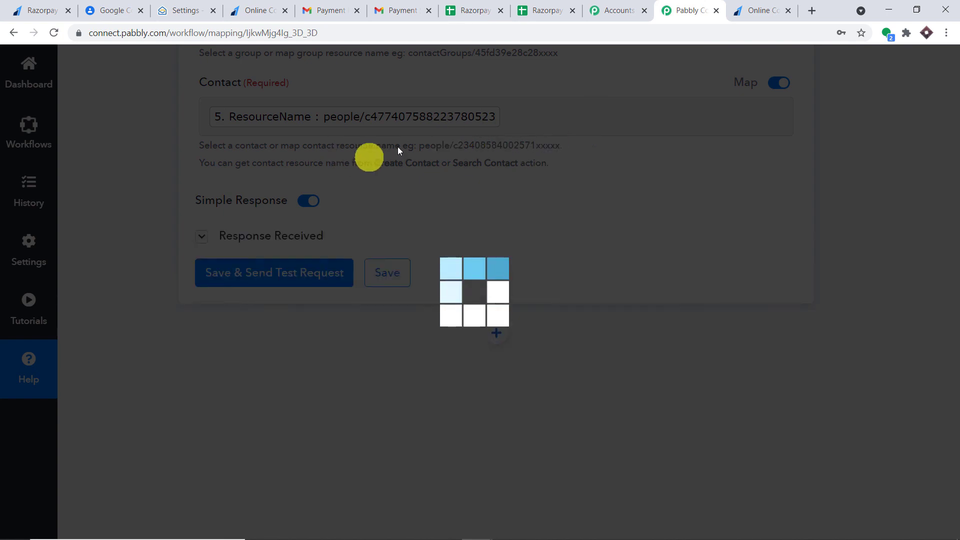
scroll(451, 157, "up", 4)
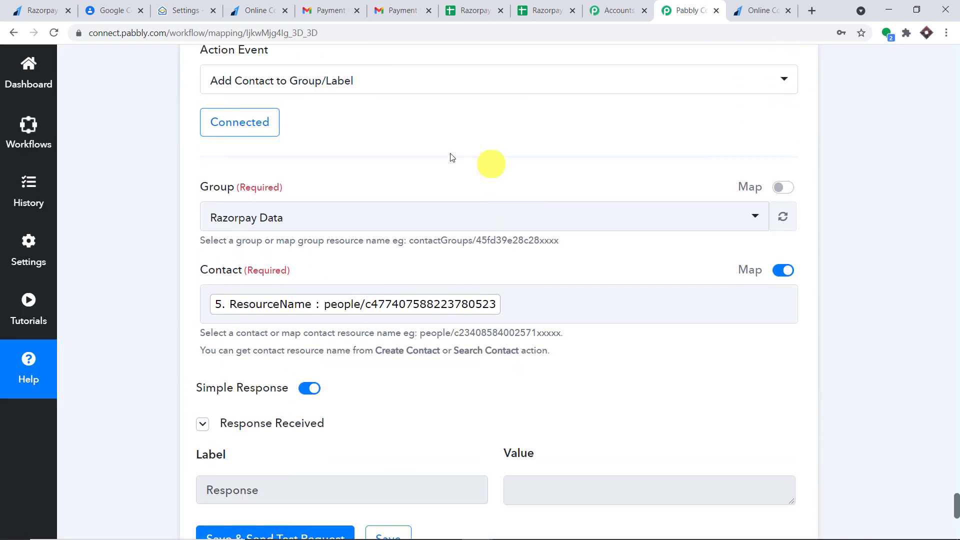
scroll(375, 278, "up", 4)
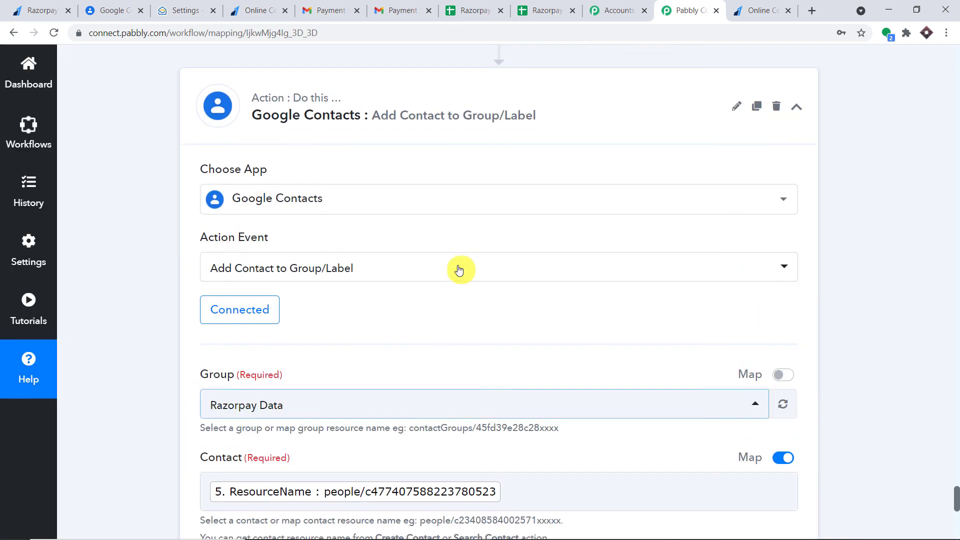
scroll(415, 318, "down", 1)
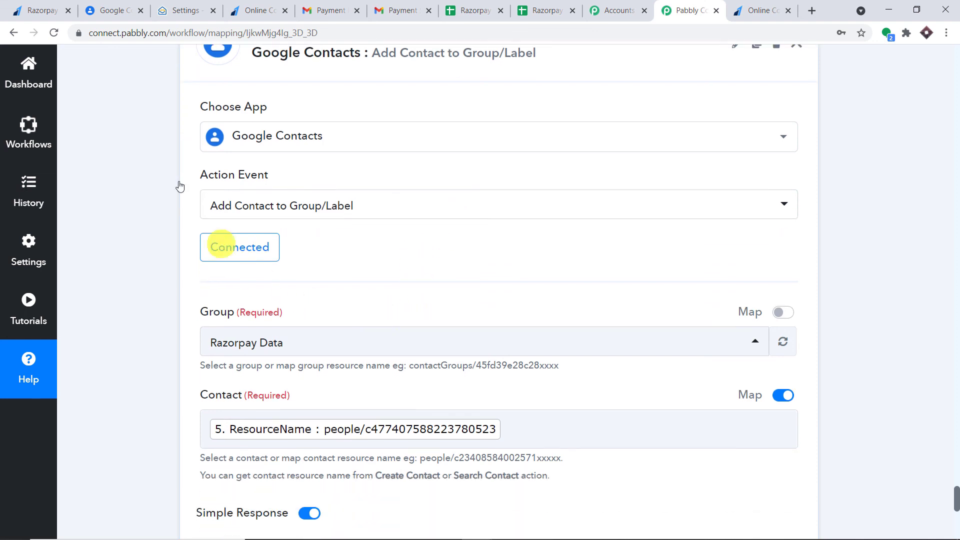
- Open the Razorpay Data label in Google Contacts and refresh it to show the new test contact
left_click(107, 10)
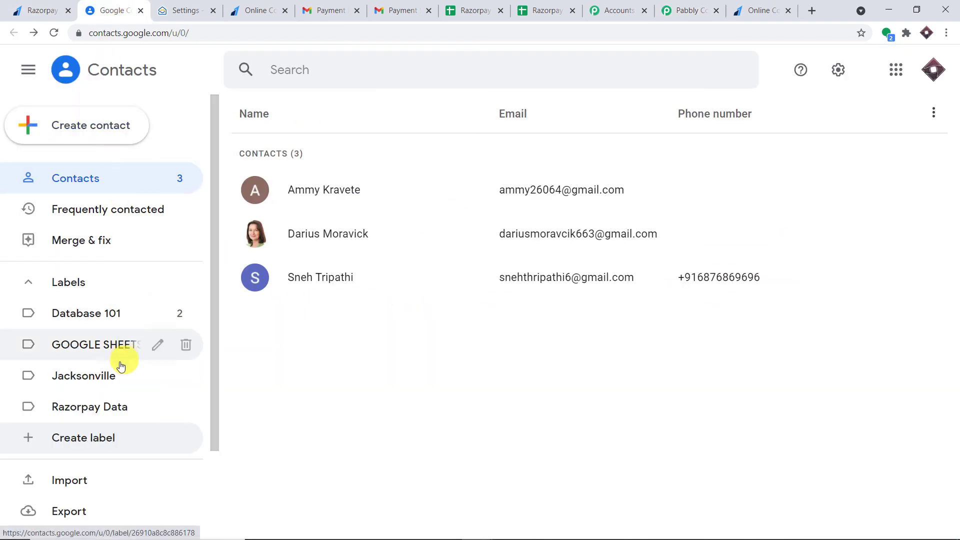
left_click(109, 406)
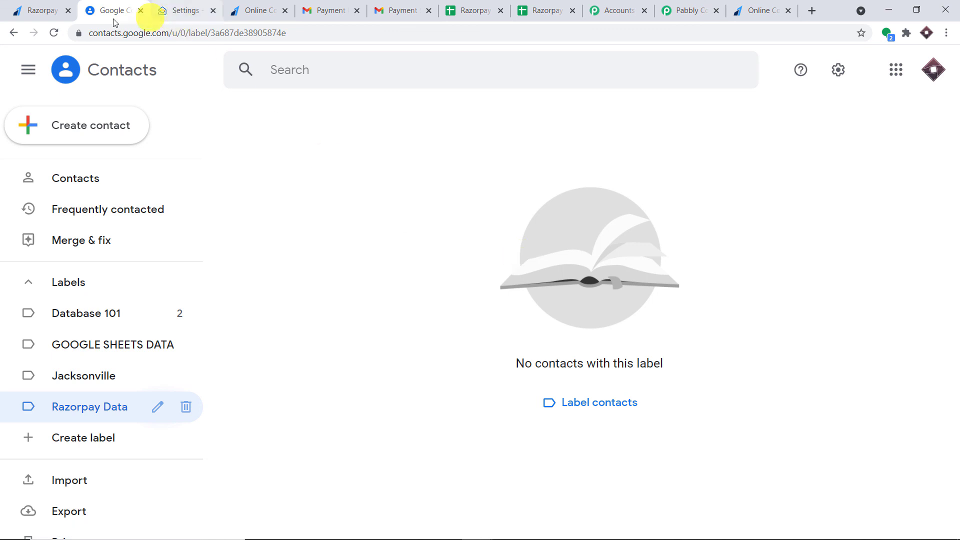
left_click(54, 33)
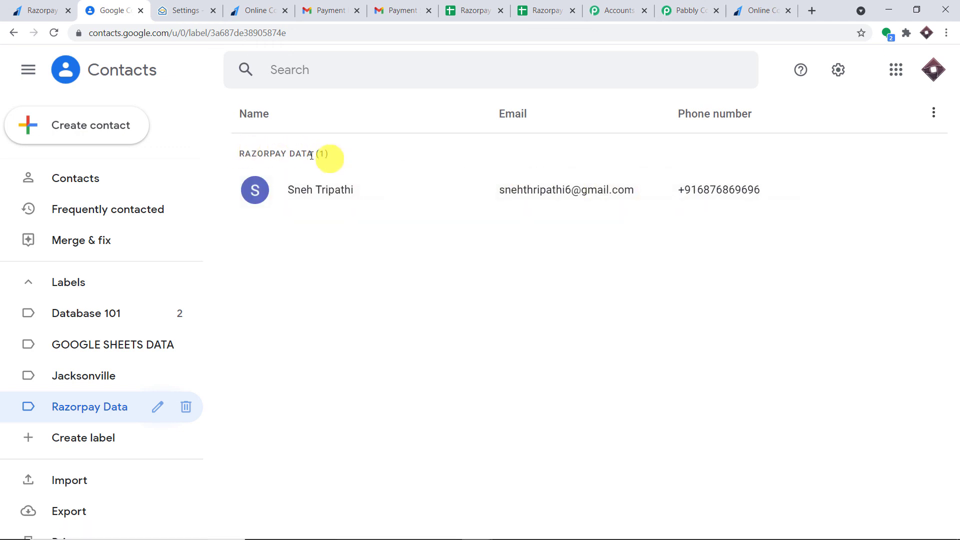
- Back in the Pabbly Connect workflow, collapse the Create Contact action
left_click(692, 6)
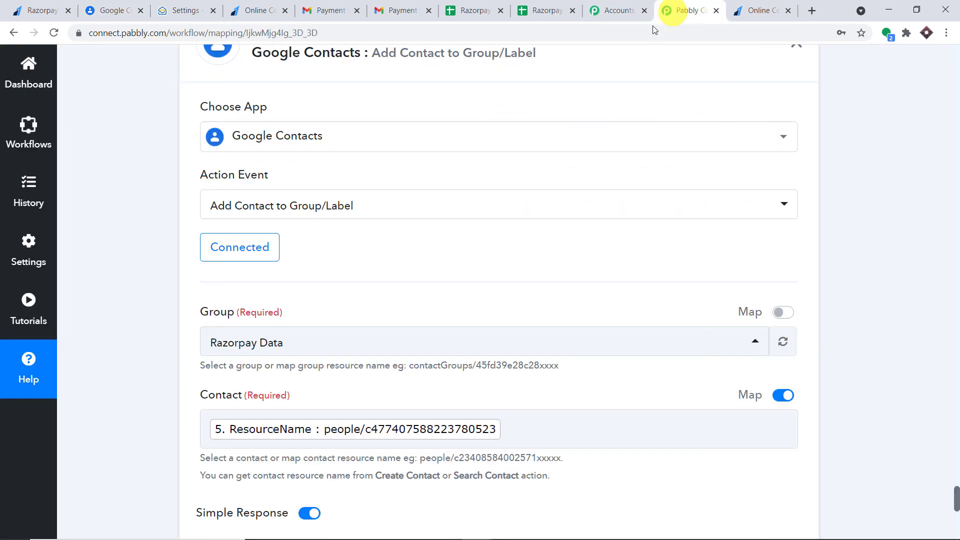
scroll(957, 223, "up", 8)
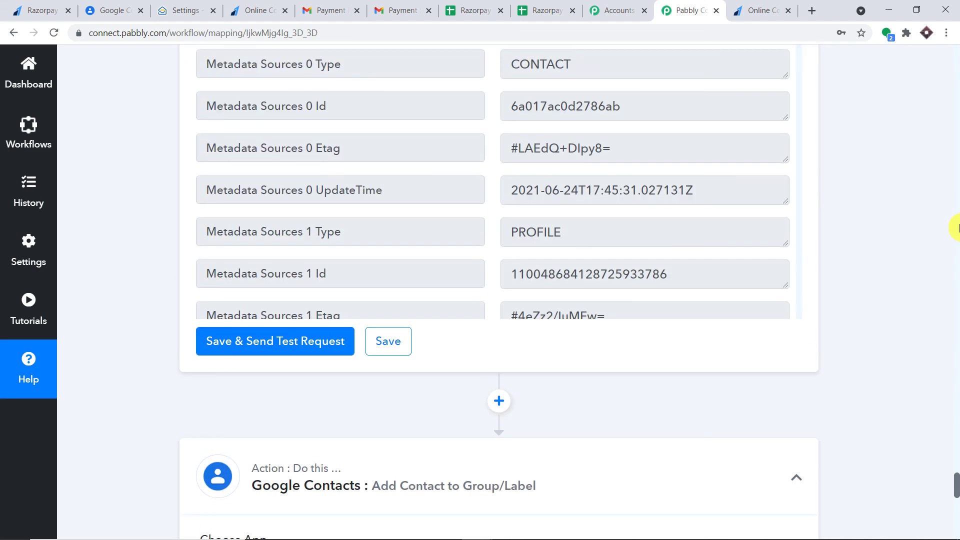
scroll(949, 381, "up", 4)
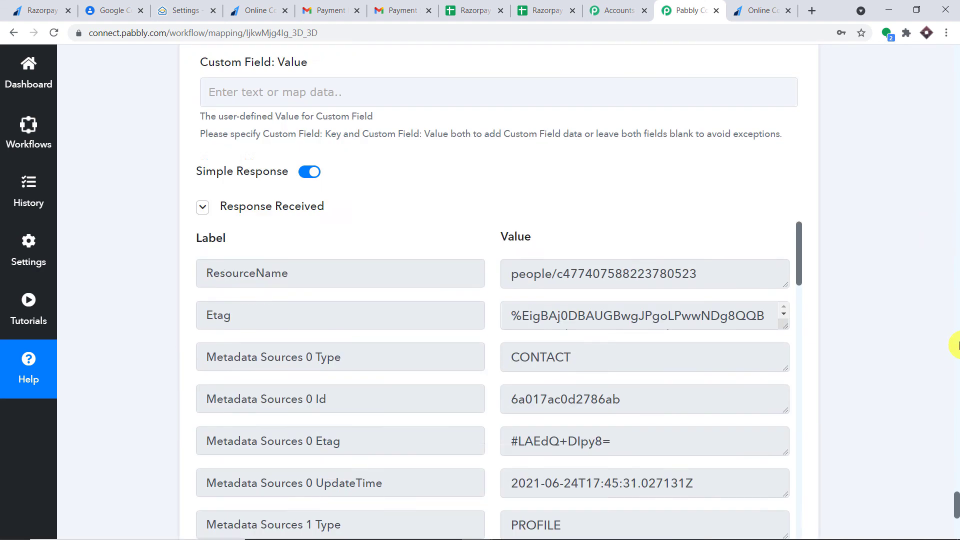
scroll(953, 360, "up", 4)
scroll(956, 345, "up", 7)
scroll(957, 345, "up", 9)
scroll(957, 345, "up", 9)
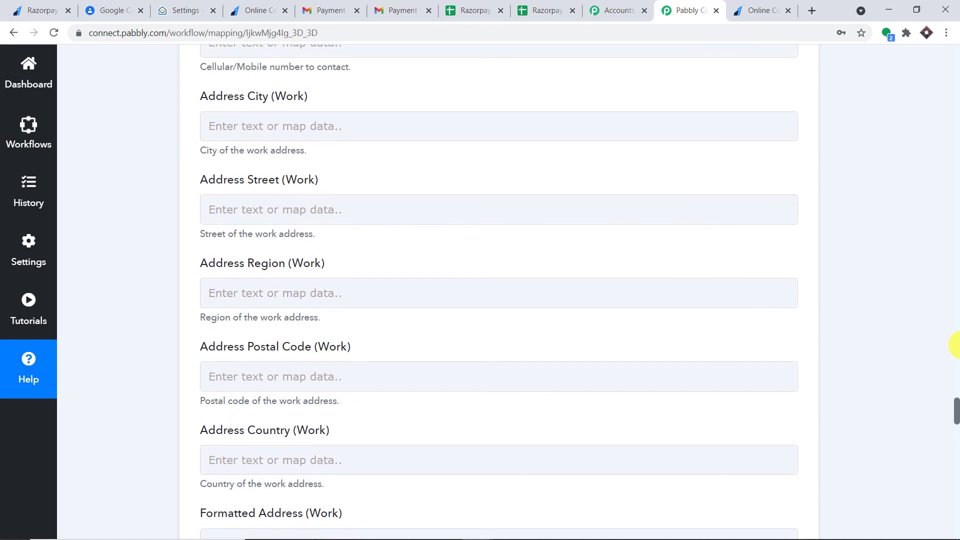
scroll(957, 345, "up", 9)
scroll(956, 345, "up", 9)
scroll(955, 345, "up", 8)
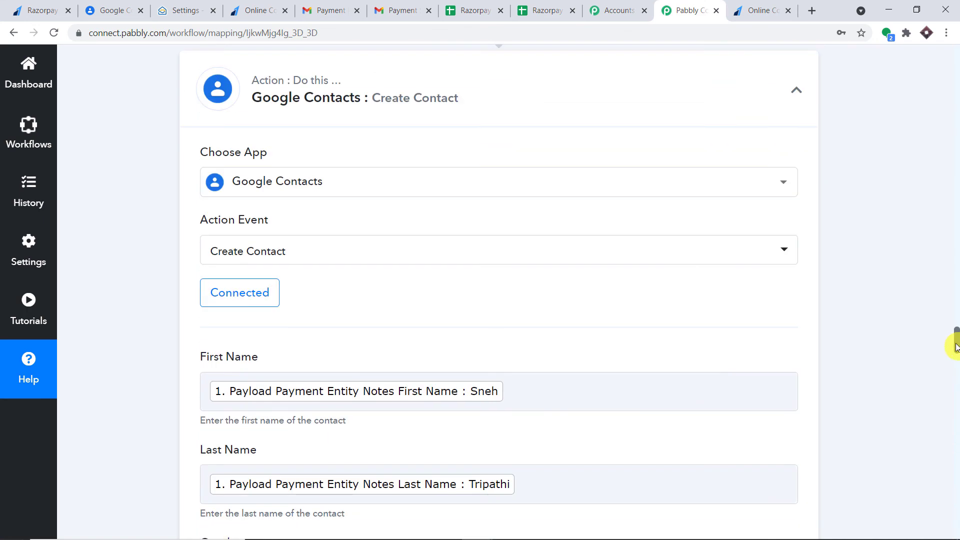
left_click(447, 86)
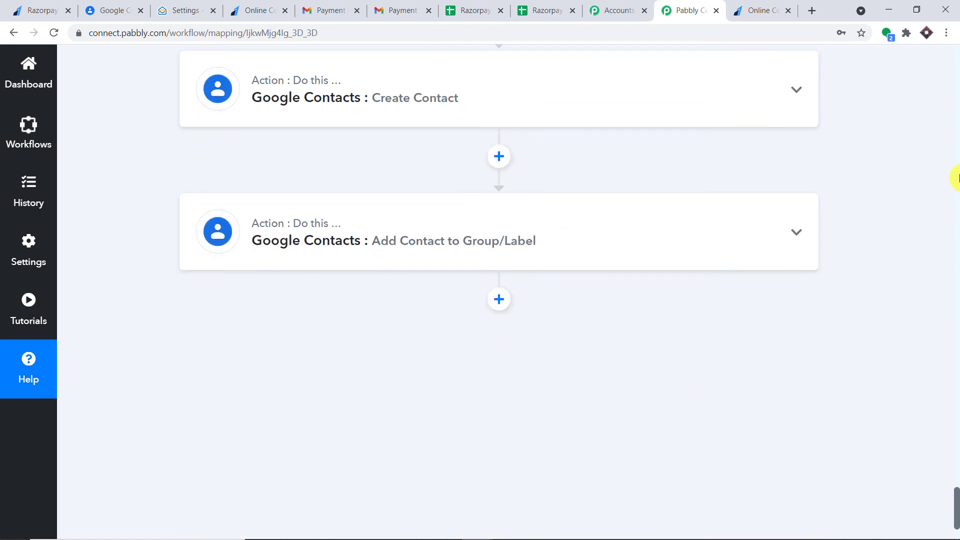
- Collapse the API by Pabbly action and the Razorpay trigger step
scroll(958, 177, "up", 8)
scroll(958, 177, "up", 8)
scroll(958, 178, "up", 4)
scroll(958, 178, "up", 4)
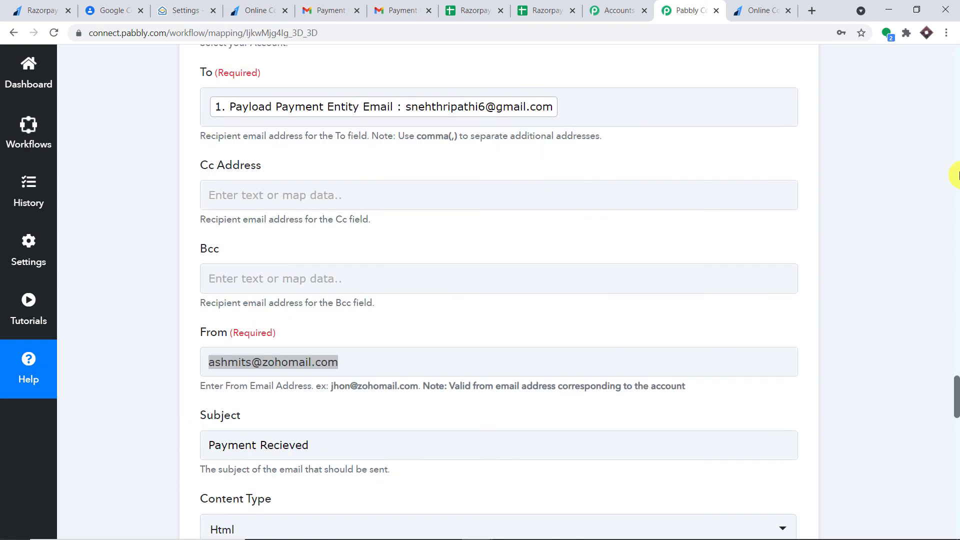
scroll(955, 177, "up", 8)
left_click(956, 233)
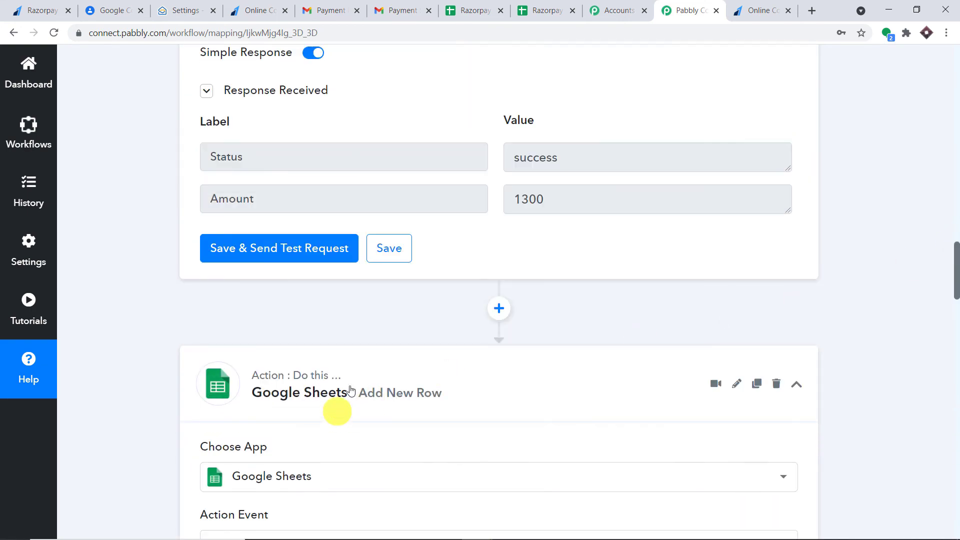
left_click(956, 193)
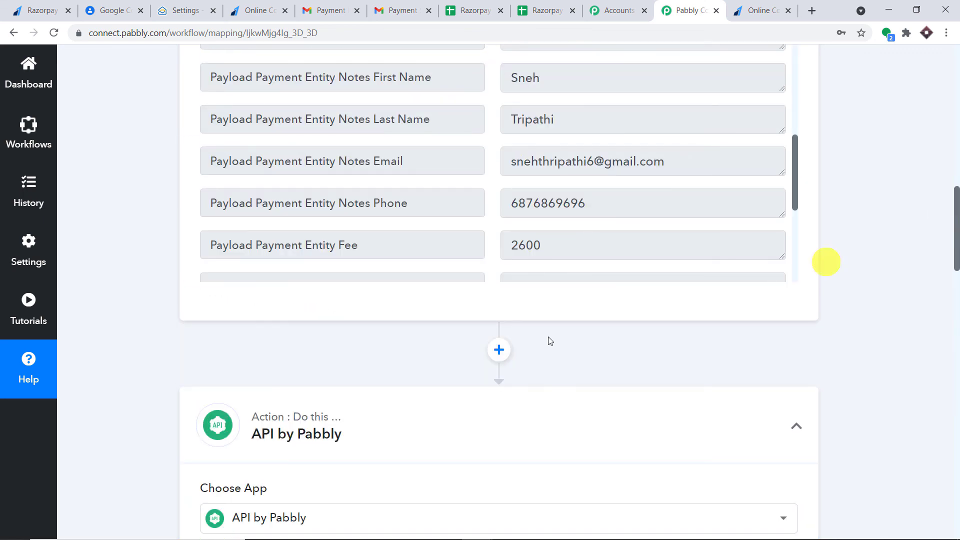
left_click(311, 410)
left_click(957, 176)
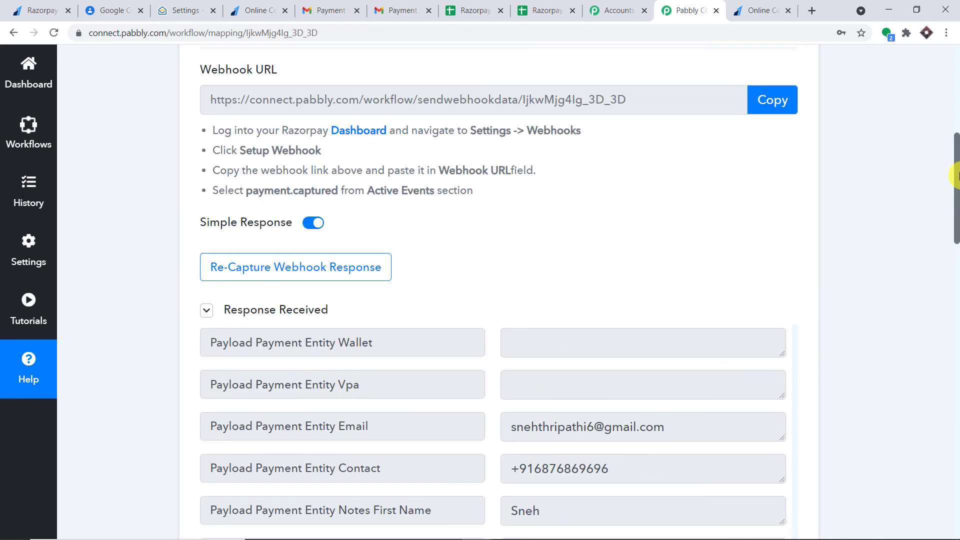
left_click_drag(956, 176, 957, 120)
left_click(345, 164)
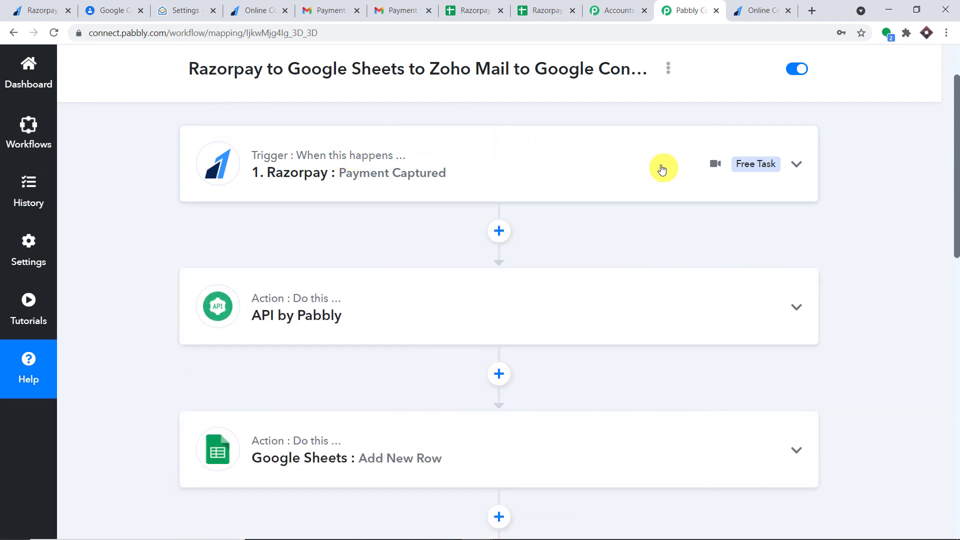
scroll(661, 169, "down", 2)
scroll(568, 178, "down", 4)
scroll(573, 185, "down", 6)
scroll(574, 185, "up", 6)
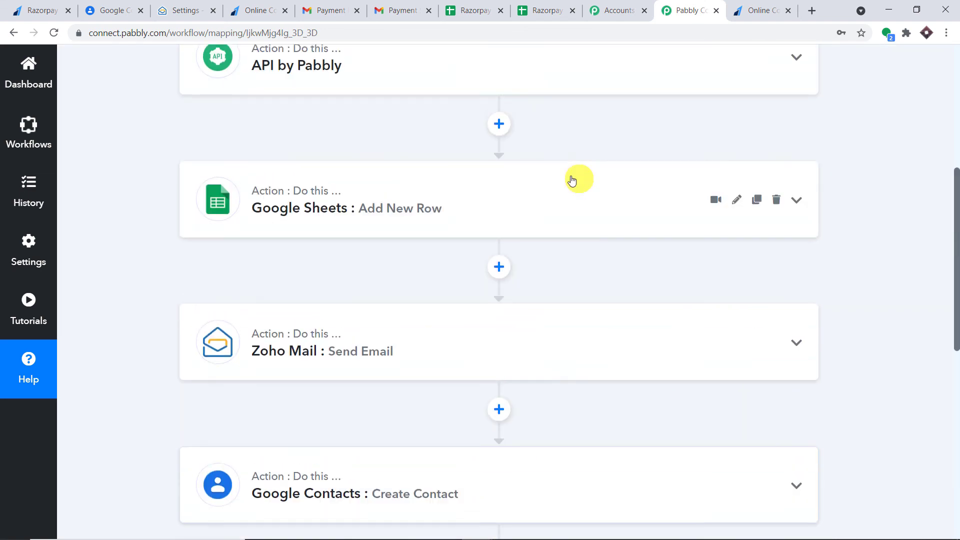
scroll(572, 180, "up", 5)
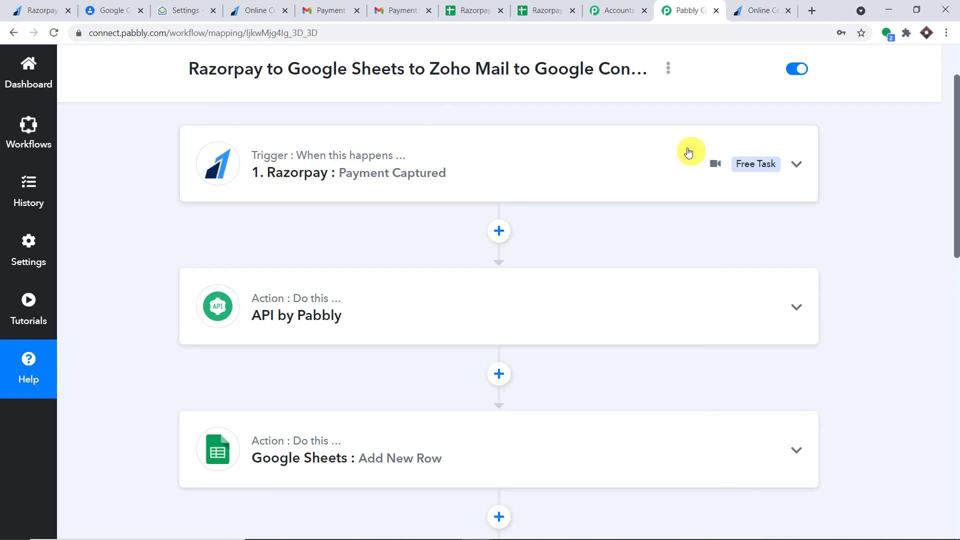
mouse_move(667, 277)
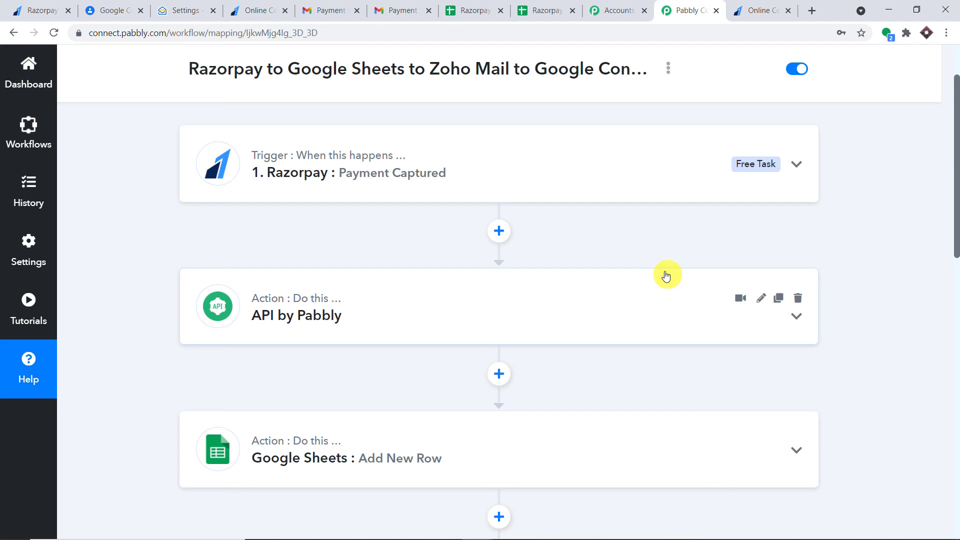
scroll(671, 264, "down", 1)
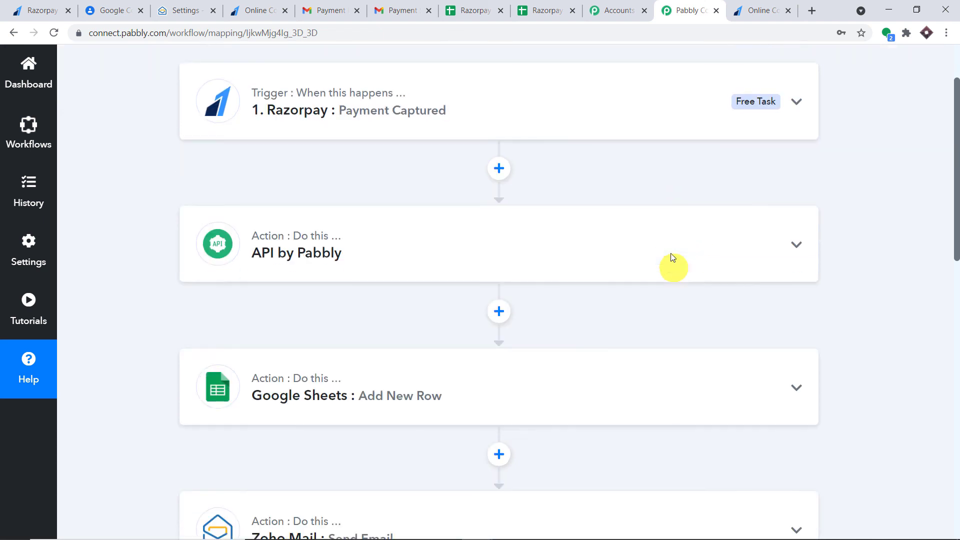
scroll(685, 200, "down", 3)
scroll(684, 180, "down", 1)
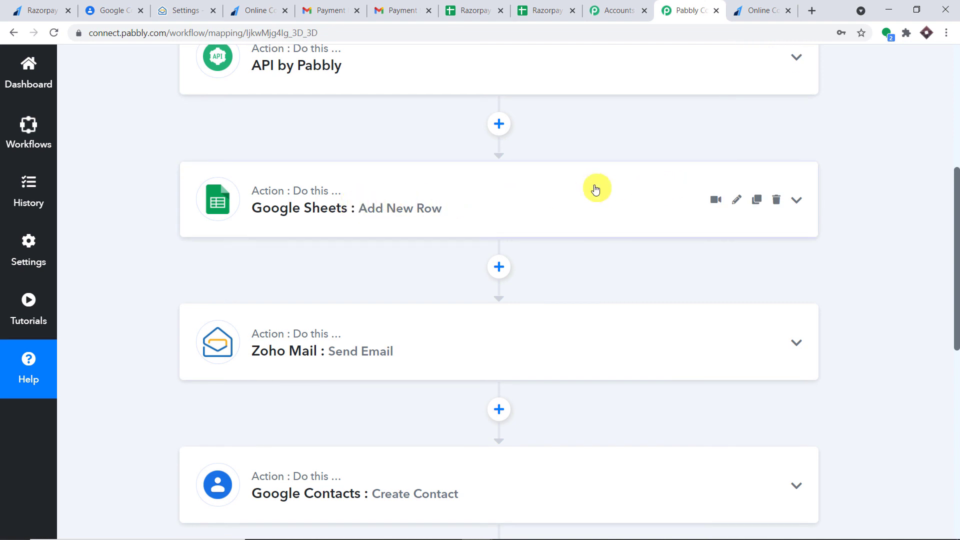
scroll(597, 199, "down", 2)
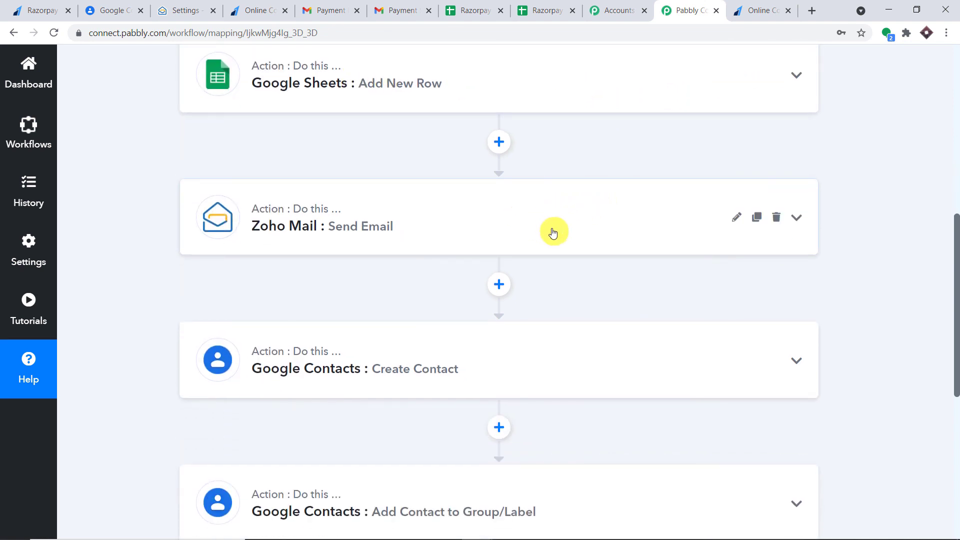
scroll(559, 230, "down", 2)
mouse_move(525, 360)
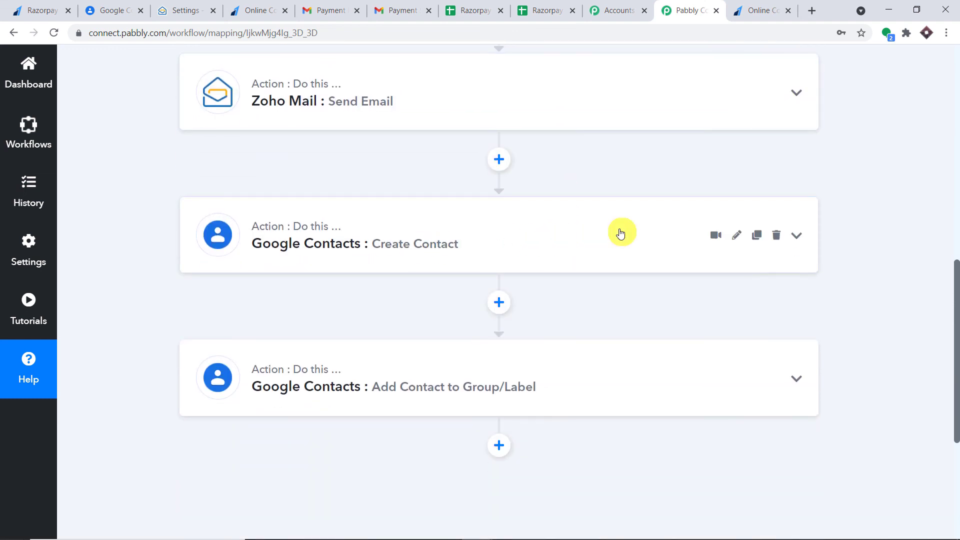
scroll(619, 234, "down", 2)
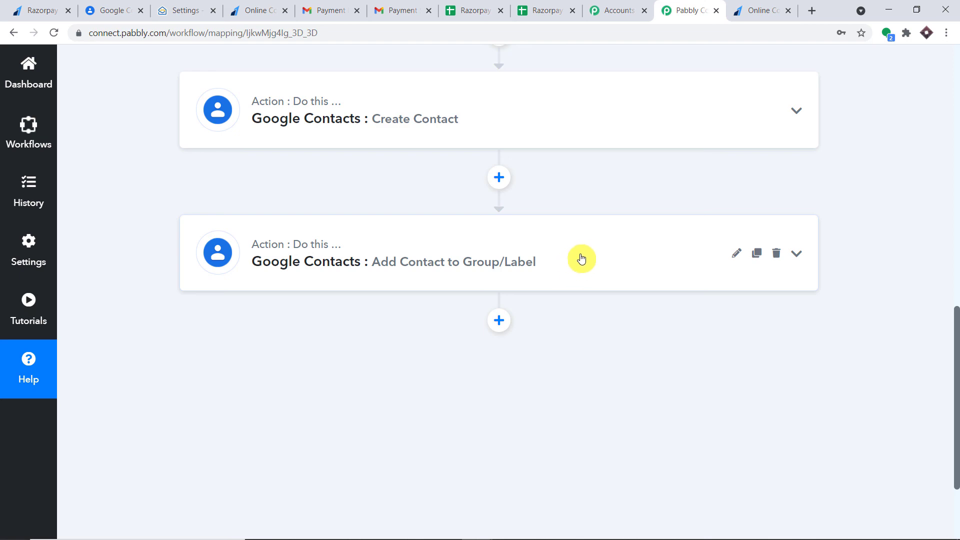
scroll(586, 254, "up", 5)
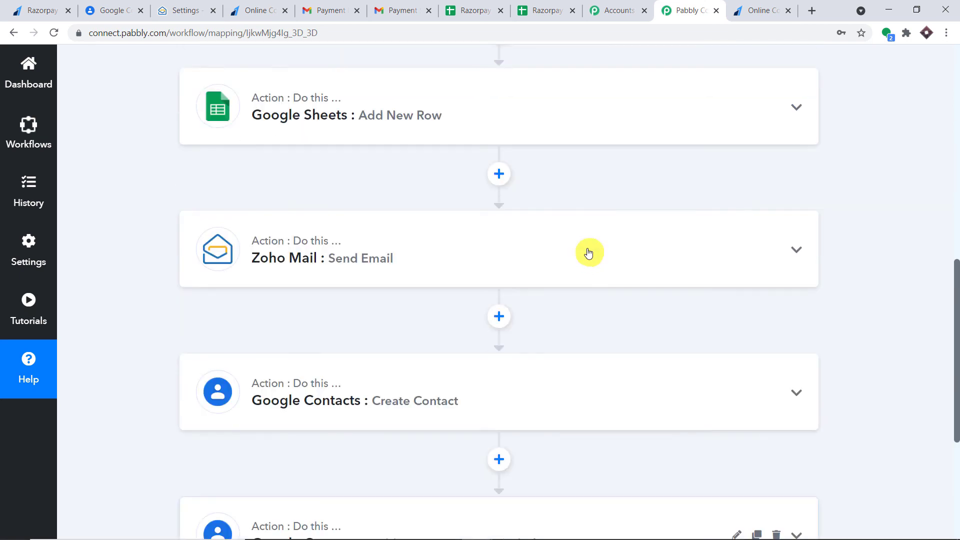
scroll(590, 248, "up", 3)
scroll(488, 124, "up", 3)
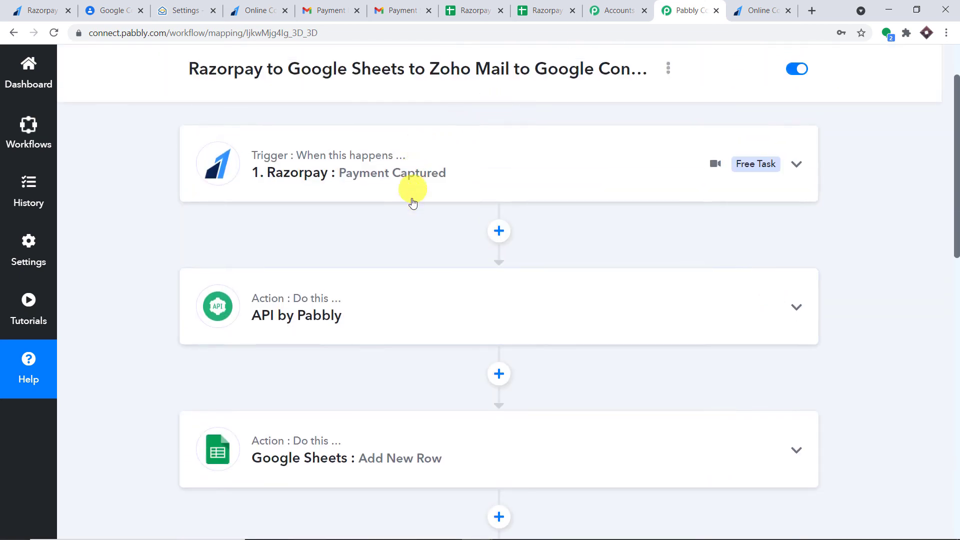
scroll(411, 200, "down", 5)
scroll(412, 212, "down", 3)
scroll(417, 218, "down", 2)
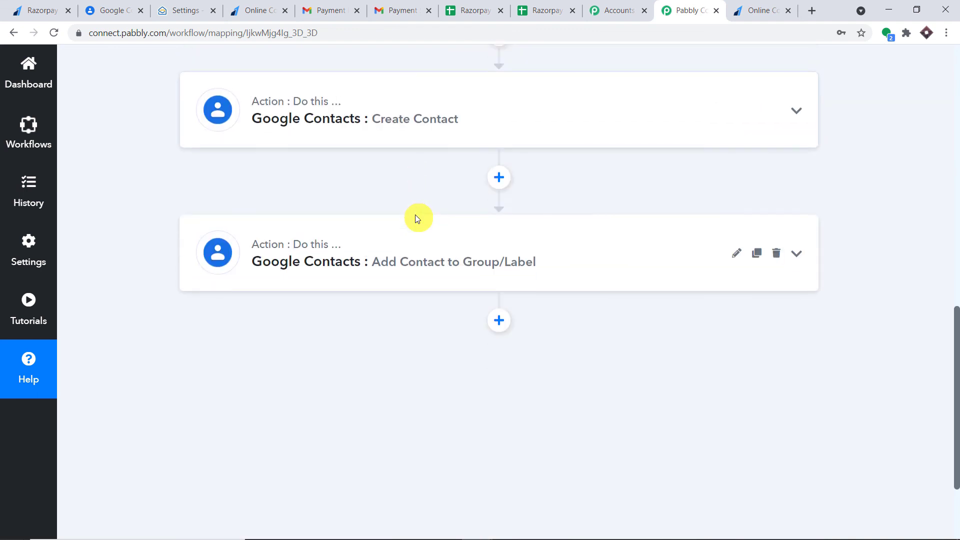